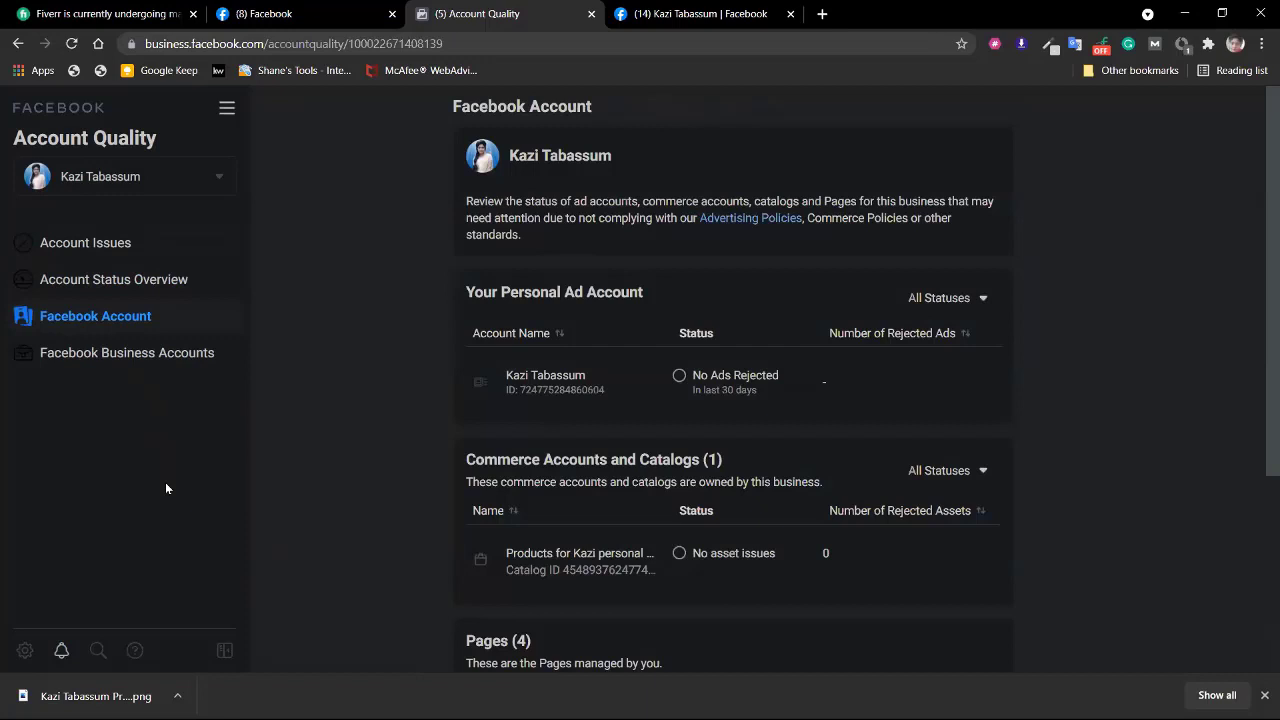
# - Review the account status overview and recent account issues, starting the account issues tour
pyautogui.click(78, 282)
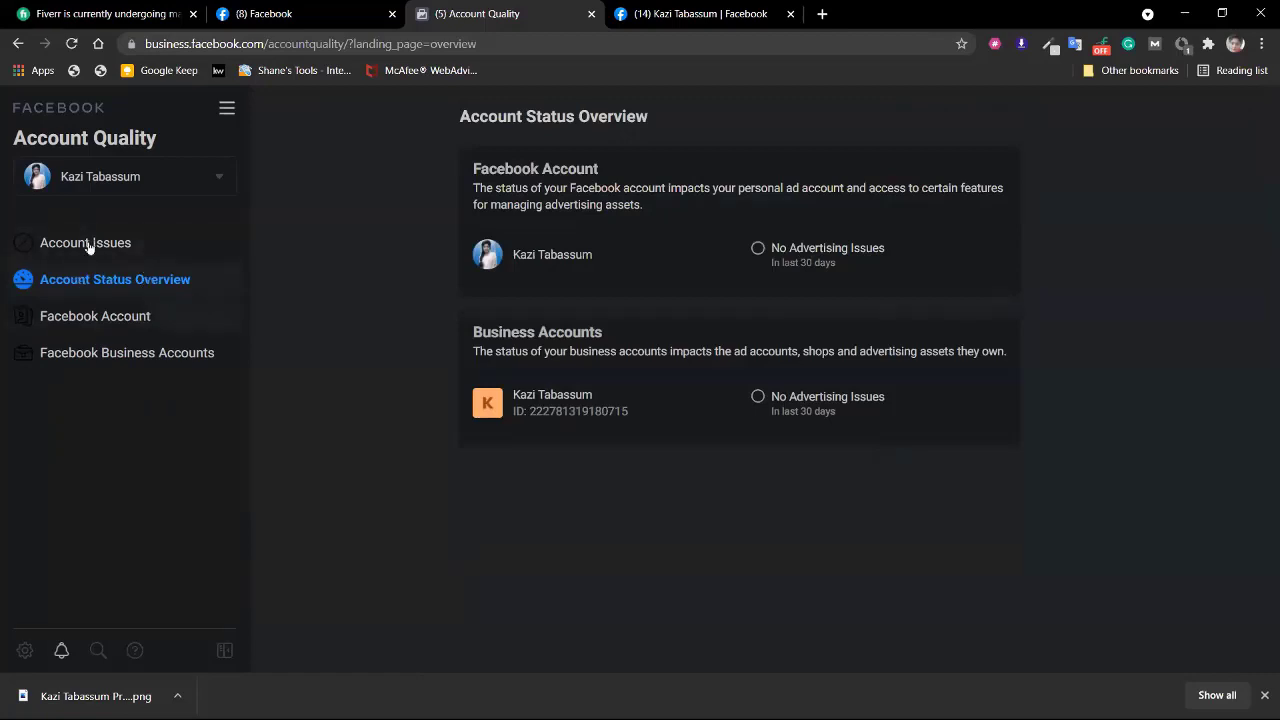
pyautogui.click(104, 256)
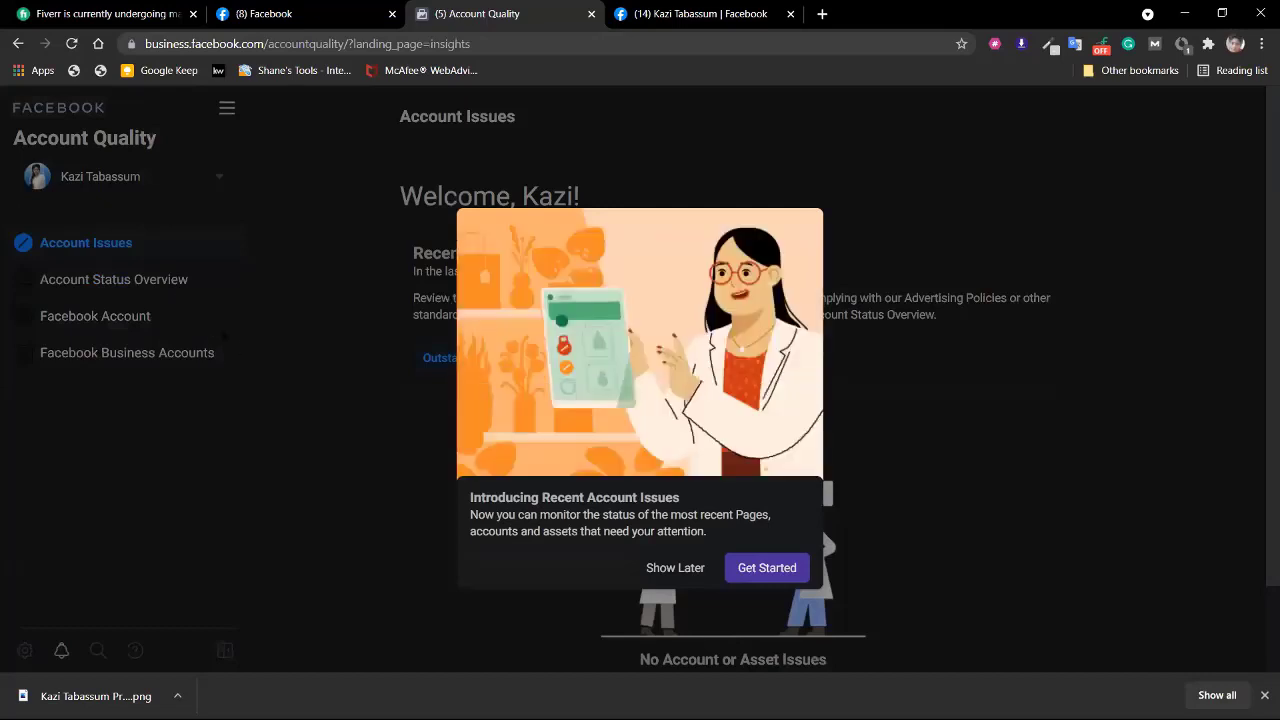
pyautogui.click(746, 570)
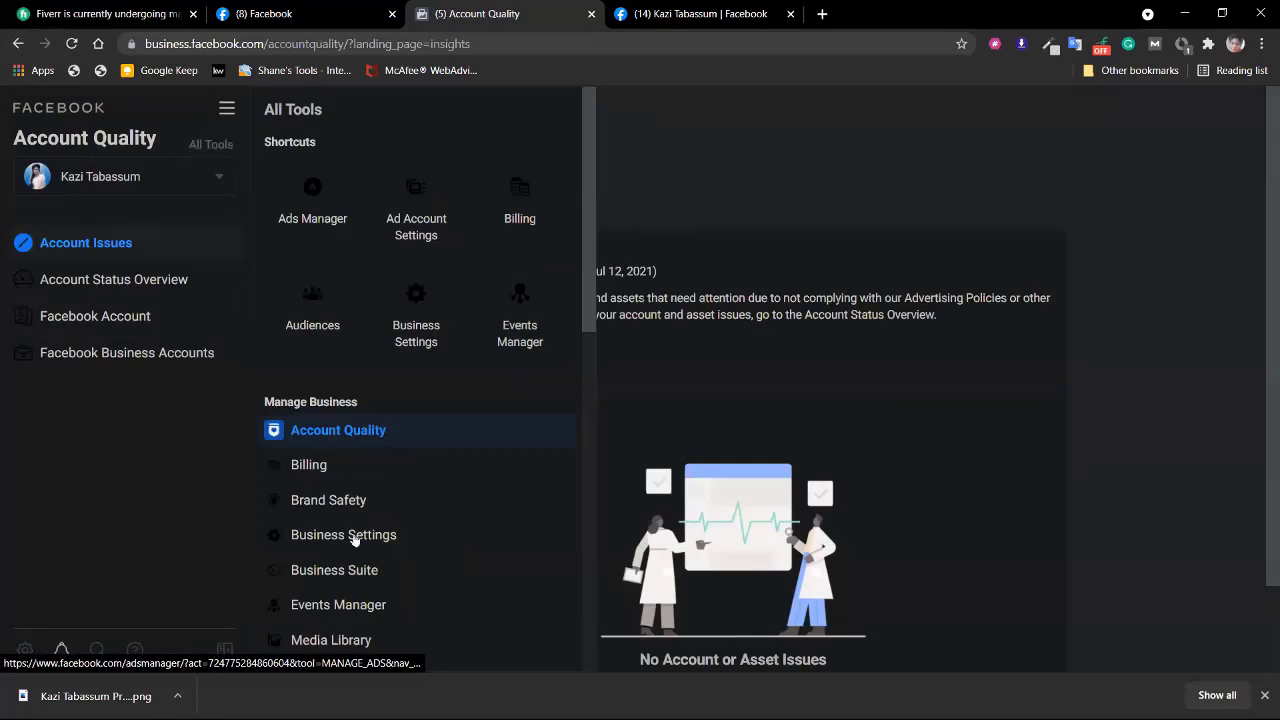
# - Go to Business Settings, stopping and reloading the page when it stalls
pyautogui.click(421, 333)
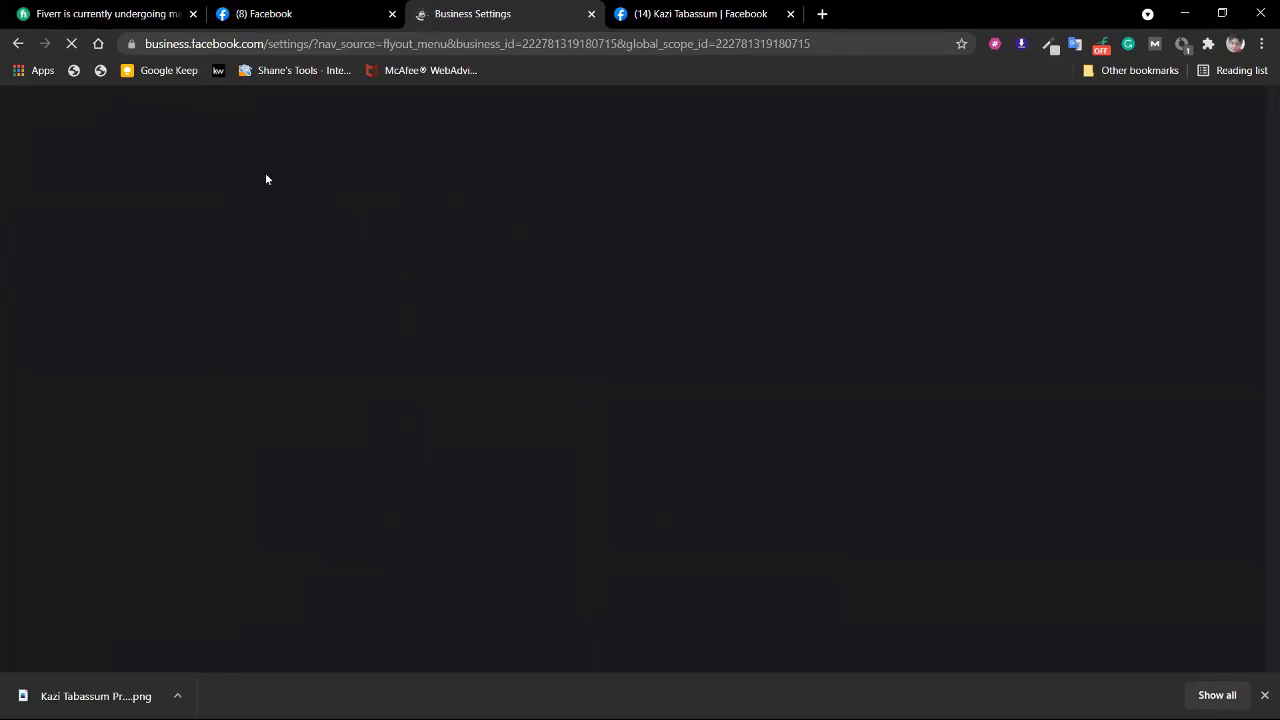
pyautogui.click(71, 44)
pyautogui.click(69, 44)
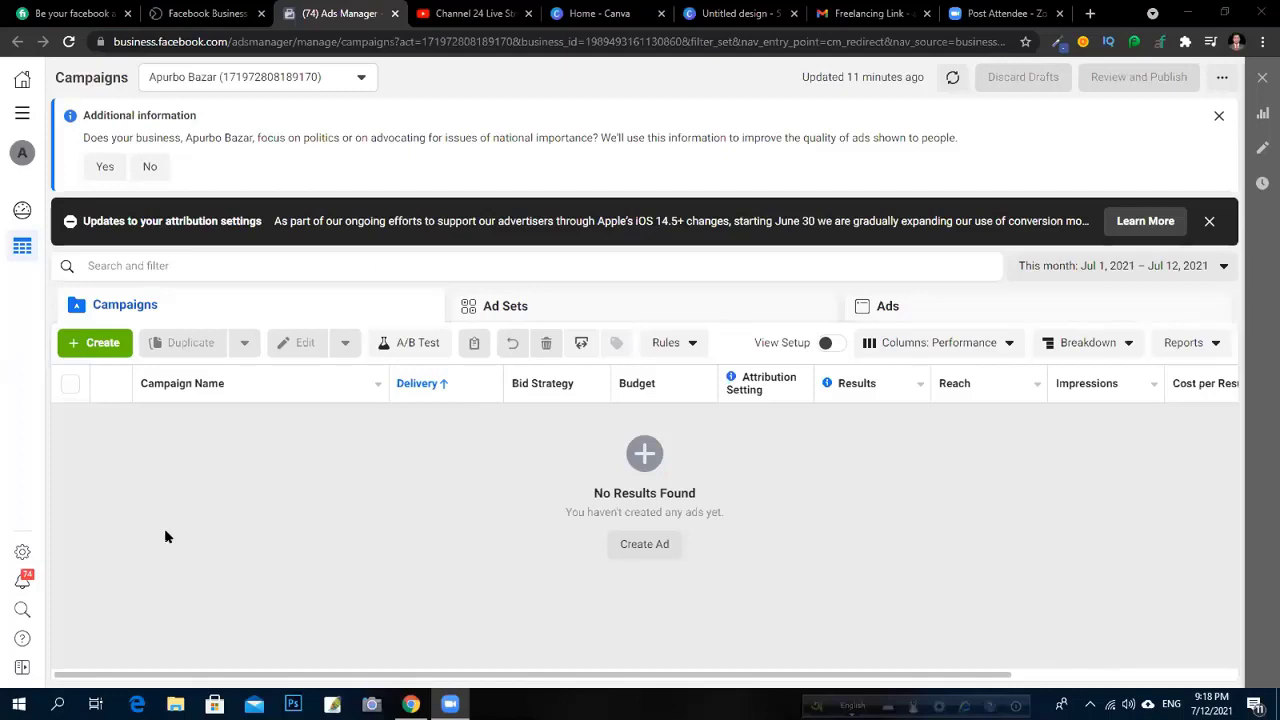
# - Open Business Settings, then switch to Account Quality and view the personal Facebook account's status
pyautogui.click(22, 112)
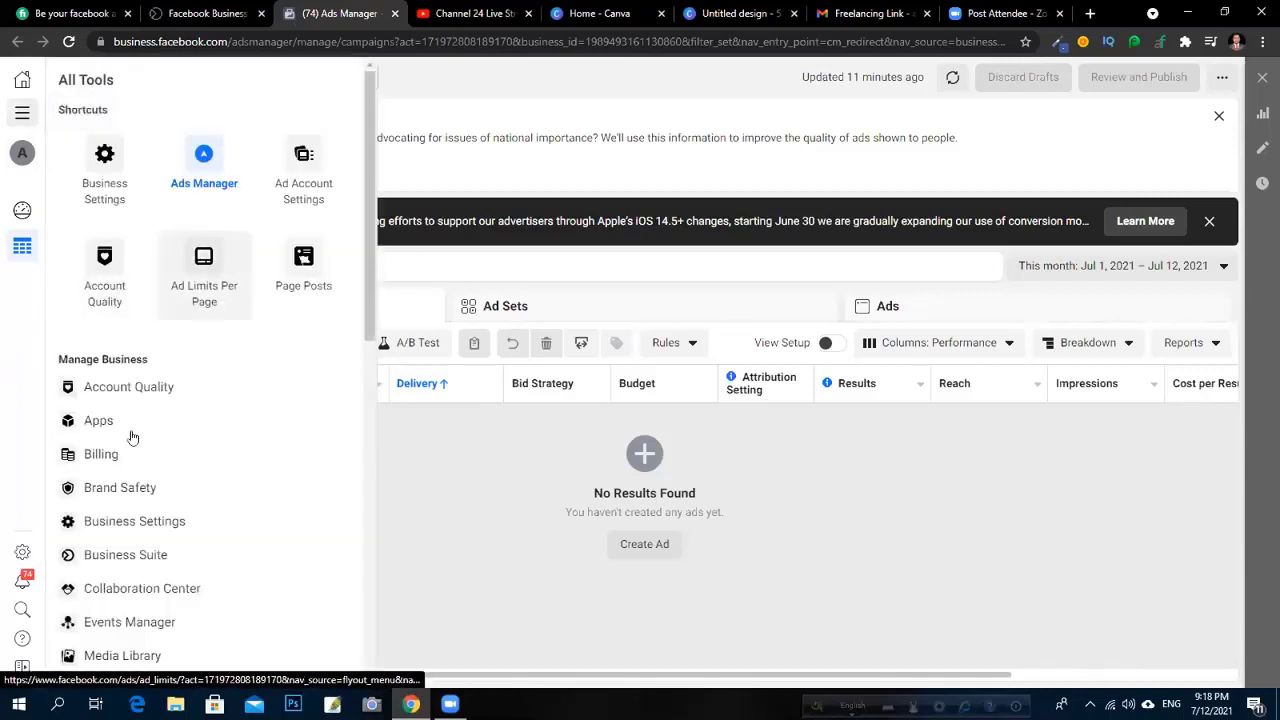
pyautogui.click(122, 528)
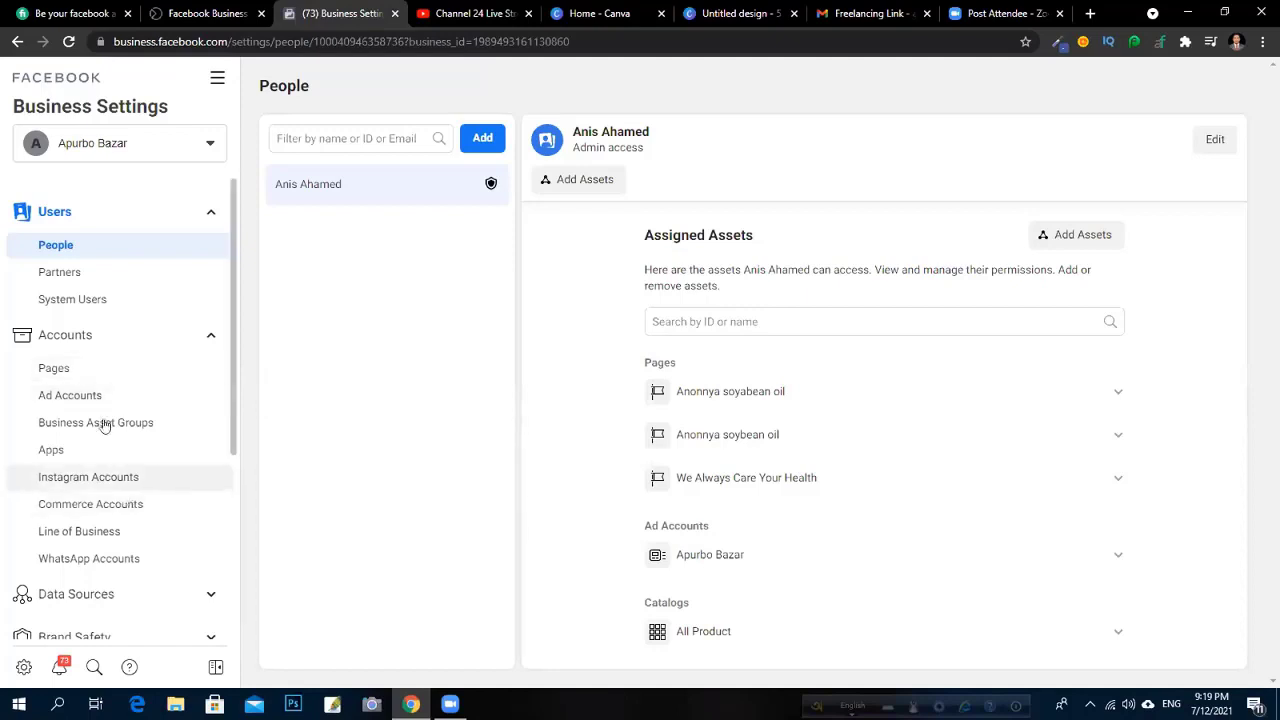
pyautogui.click(216, 80)
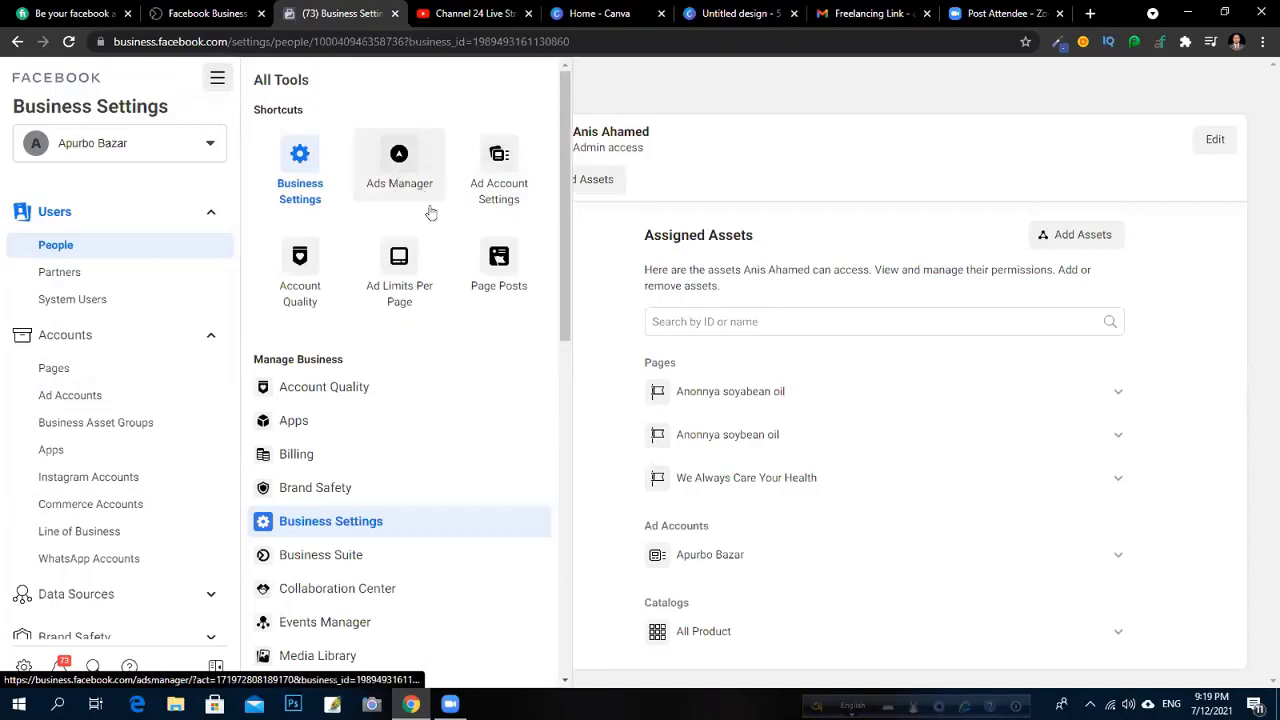
pyautogui.click(290, 277)
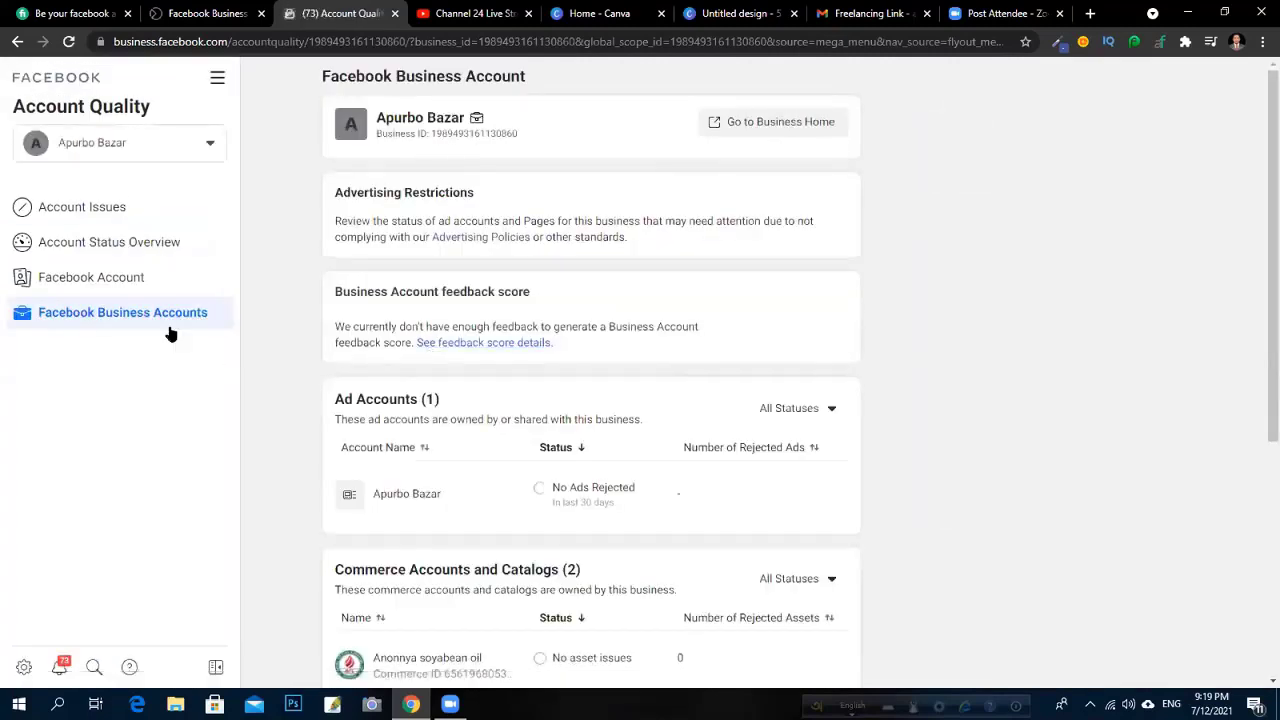
pyautogui.click(113, 284)
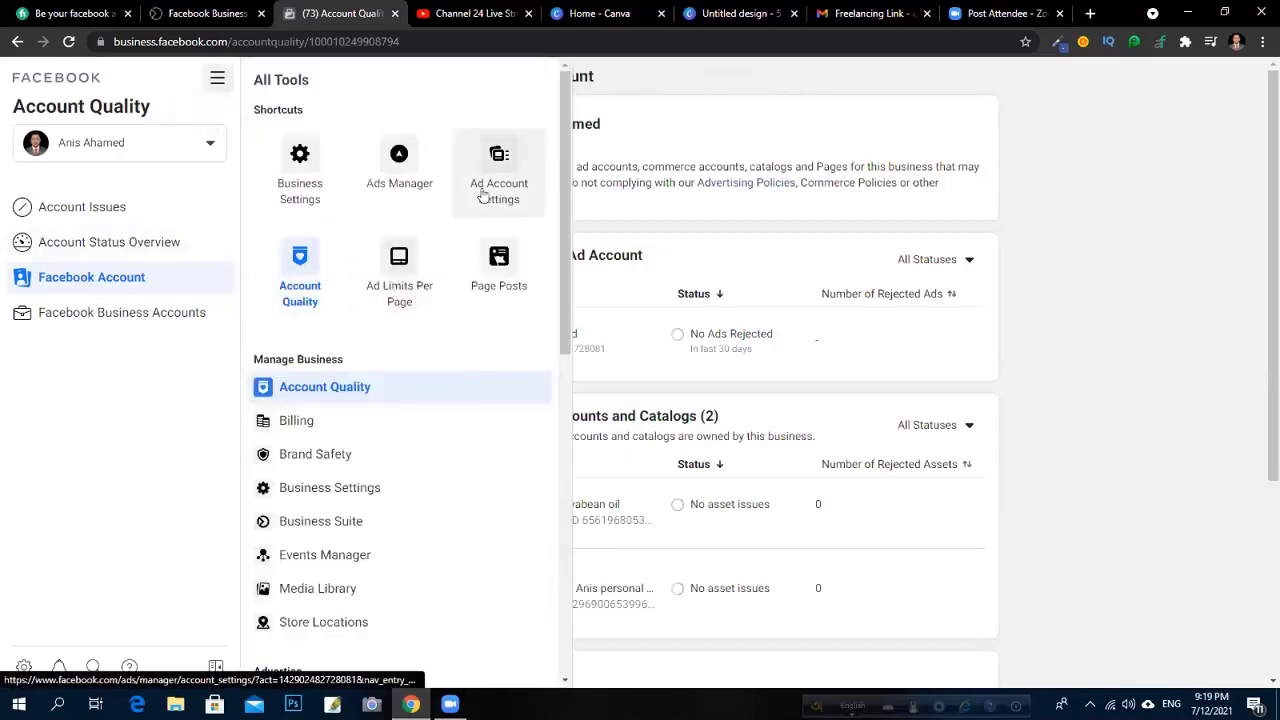
# - Try the ad account settings shortcut, then return to the Business Settings People page
pyautogui.click(482, 195)
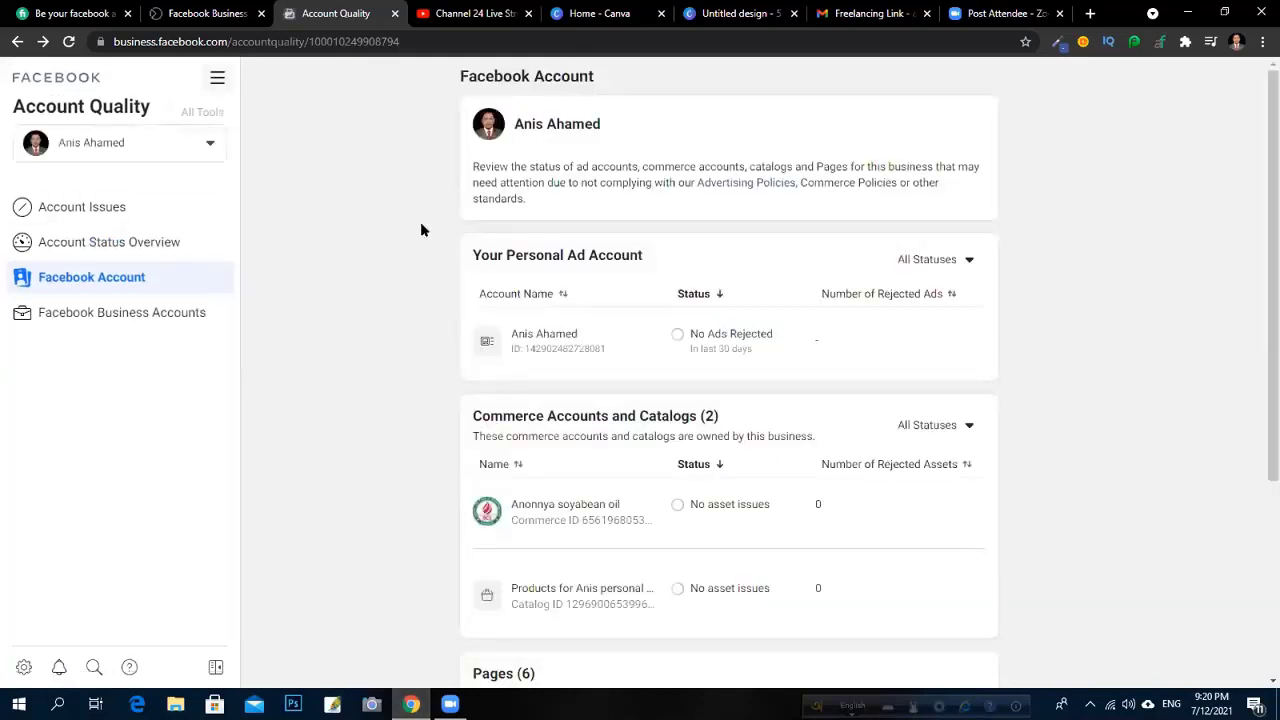
pyautogui.click(217, 79)
pyautogui.click(298, 186)
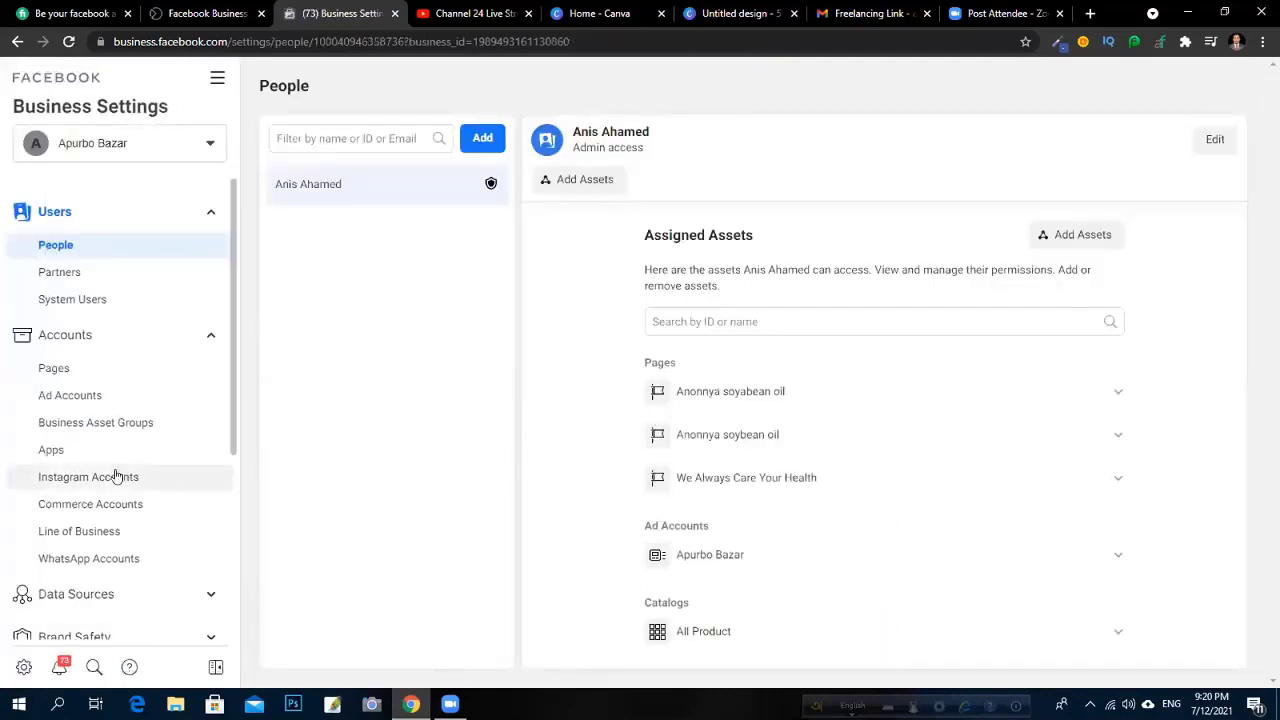
# - Browse the business's Pages and Ad Accounts lists, then expand the Data Sources sidebar section
pyautogui.click(62, 368)
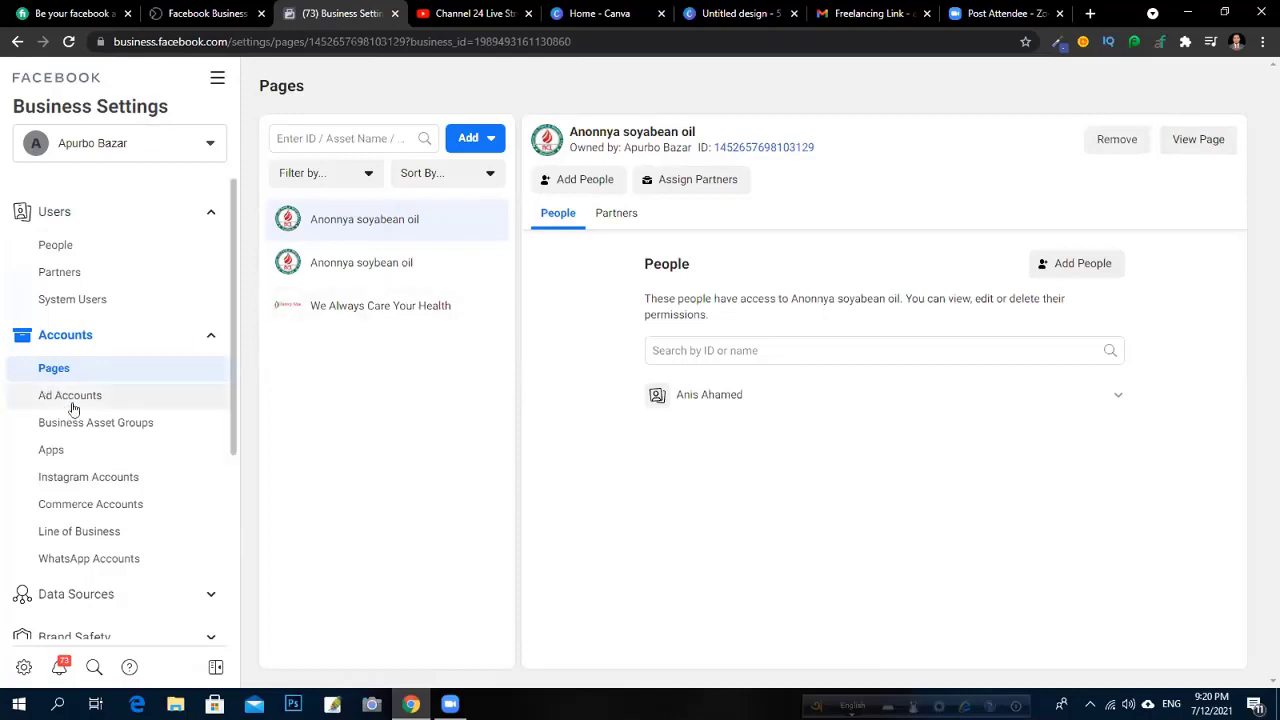
pyautogui.click(72, 405)
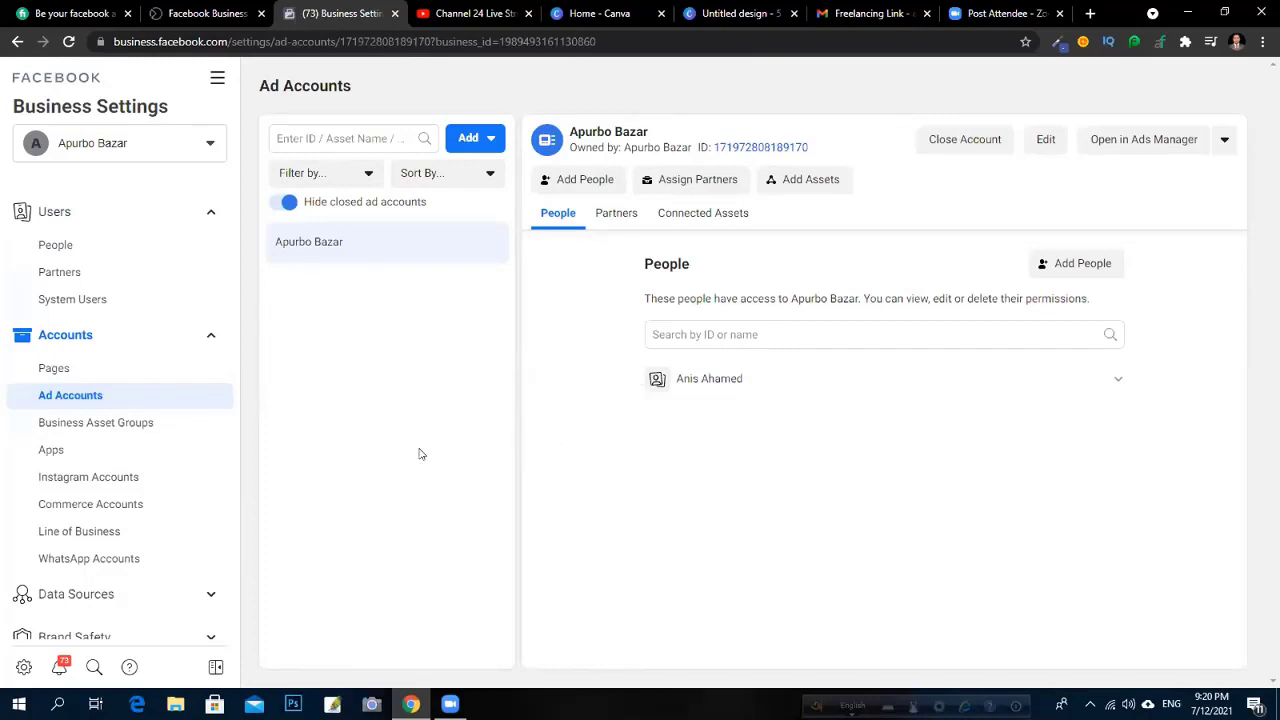
pyautogui.scroll(-1, 106, 480)
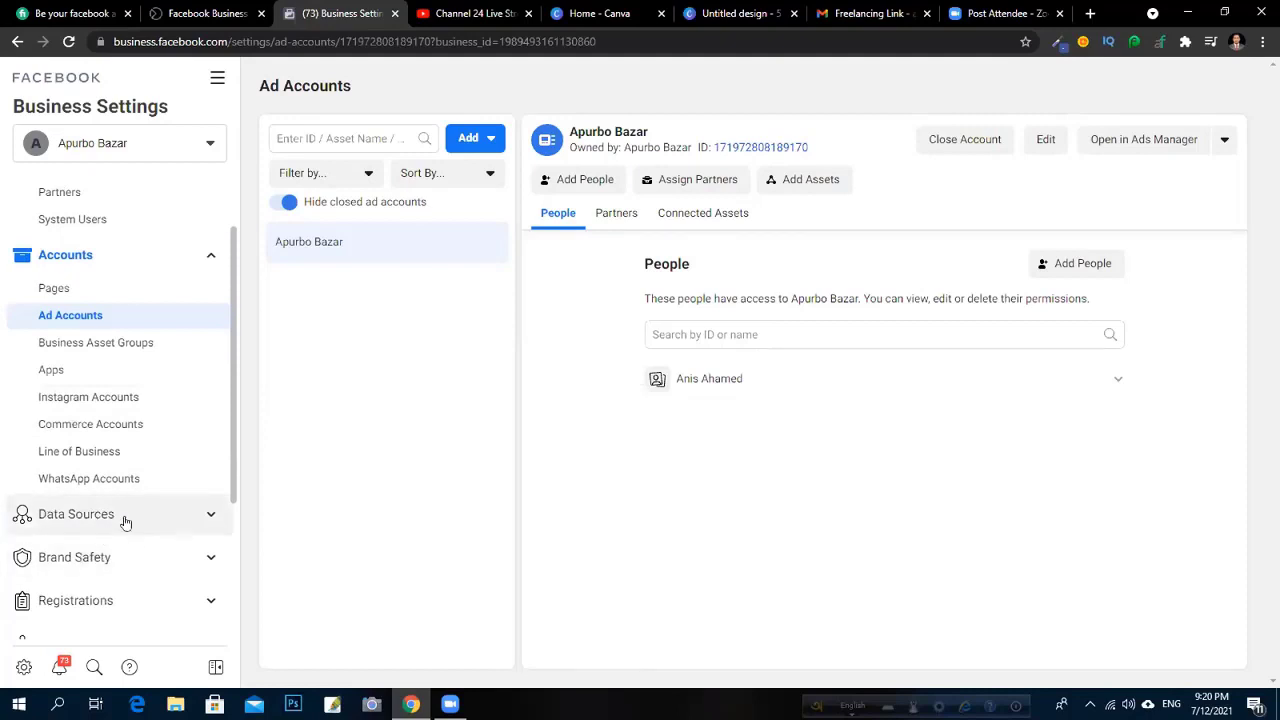
pyautogui.click(127, 518)
pyautogui.scroll(-2, 125, 540)
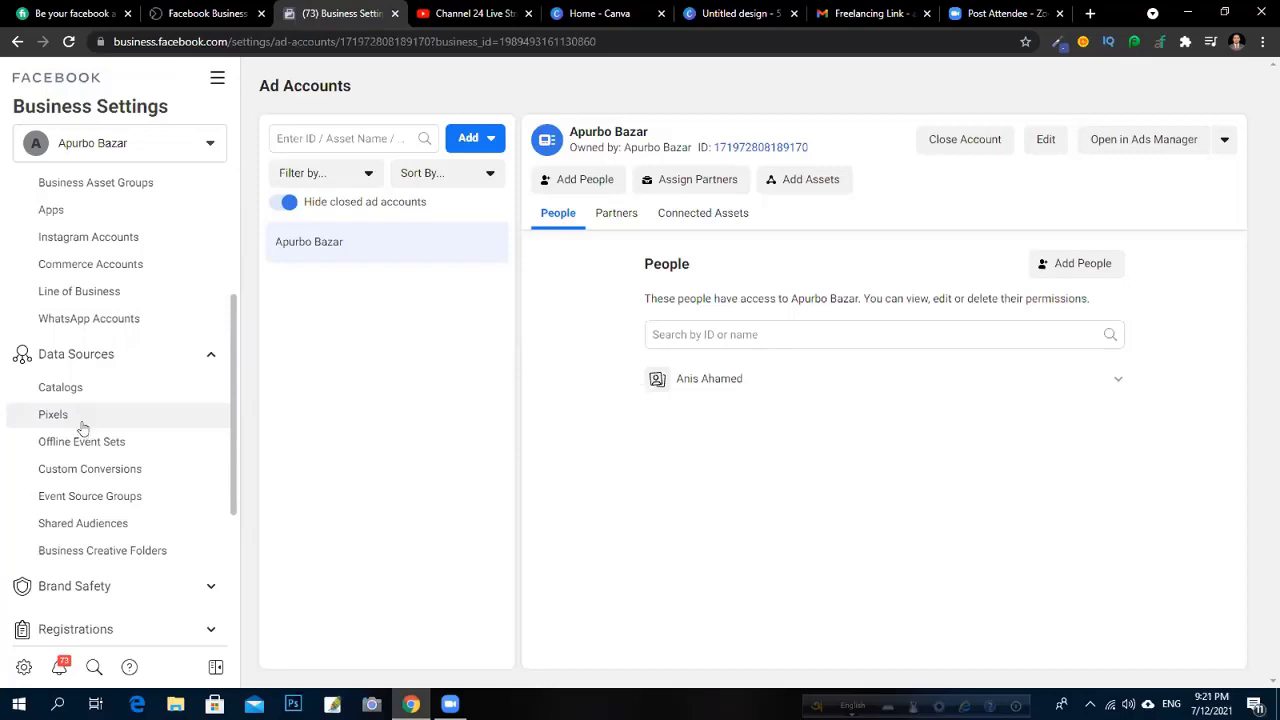
# - View the empty Pixels page, then open Apurbo Bazar's Business Info and start editing its details
pyautogui.click(82, 418)
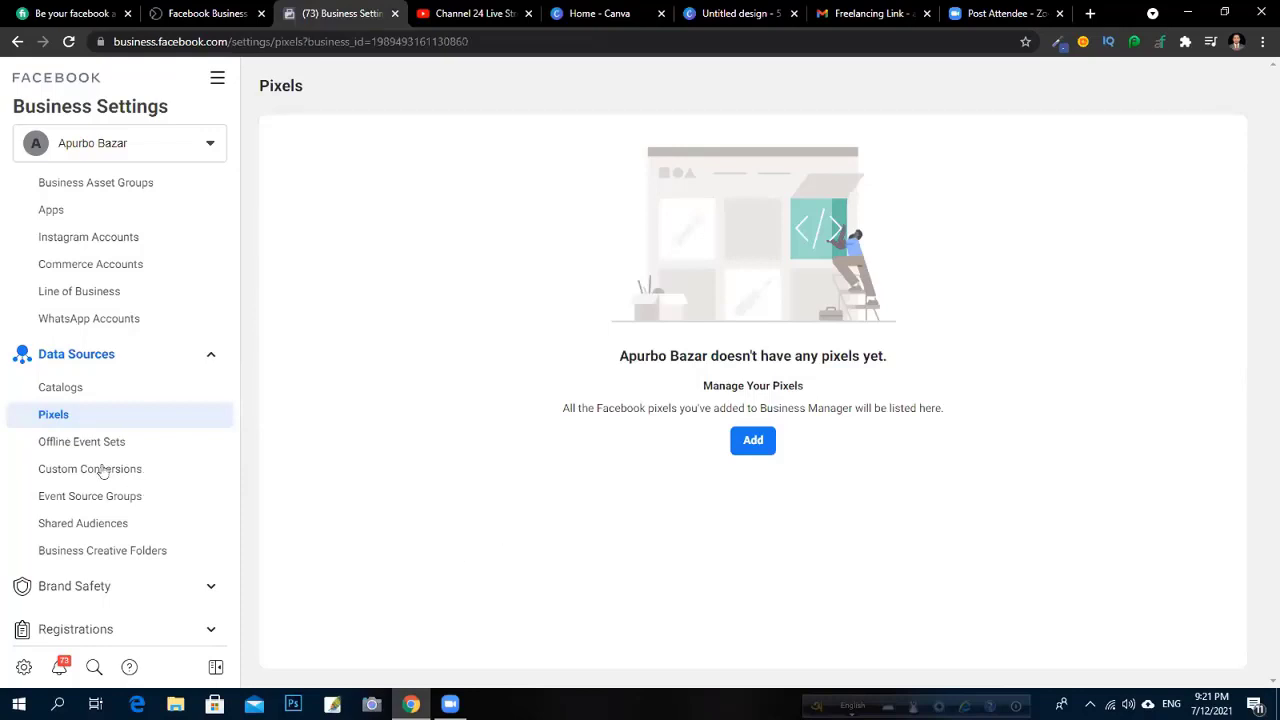
pyautogui.scroll(-3, 141, 483)
pyautogui.scroll(-1, 130, 485)
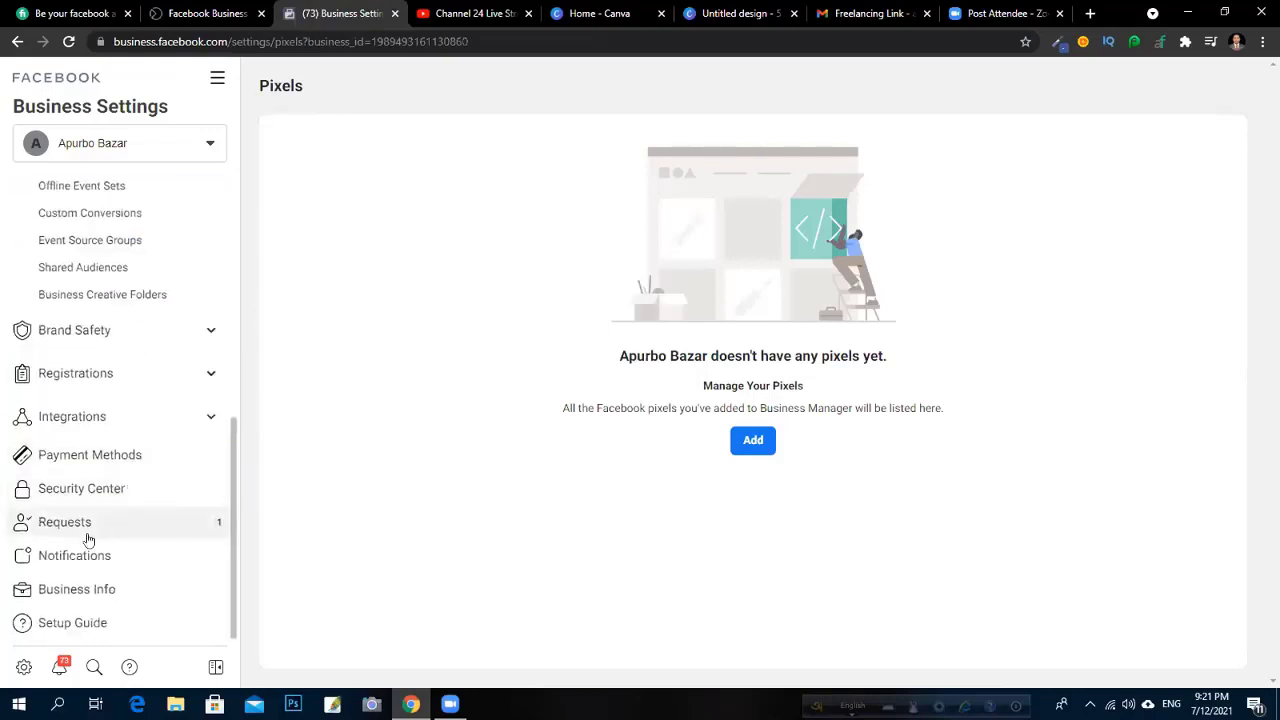
pyautogui.click(84, 598)
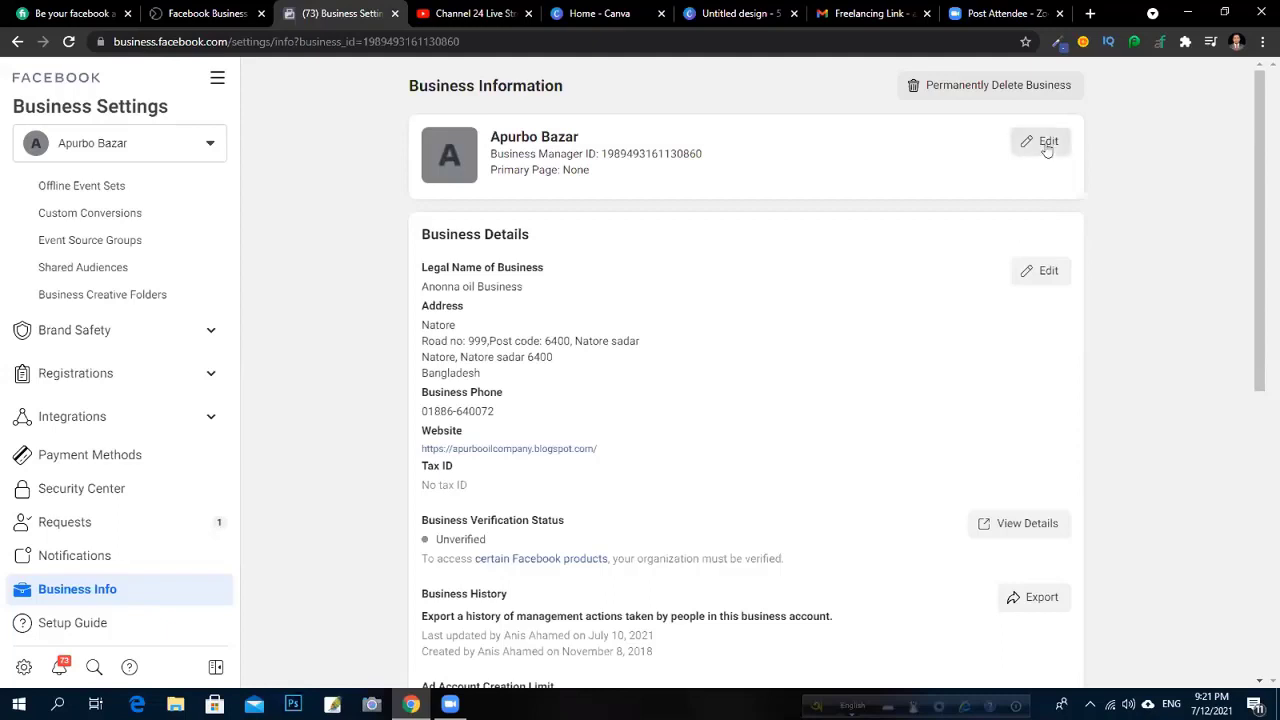
pyautogui.click(1040, 273)
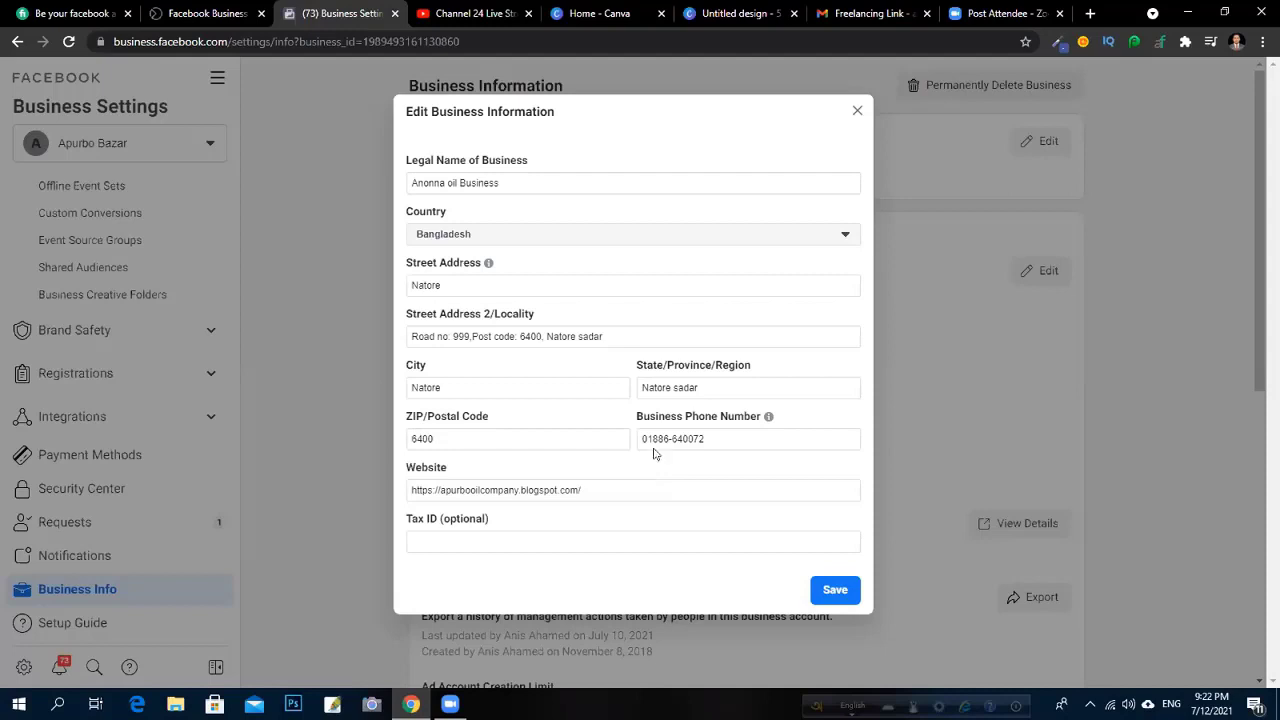
pyautogui.click(857, 110)
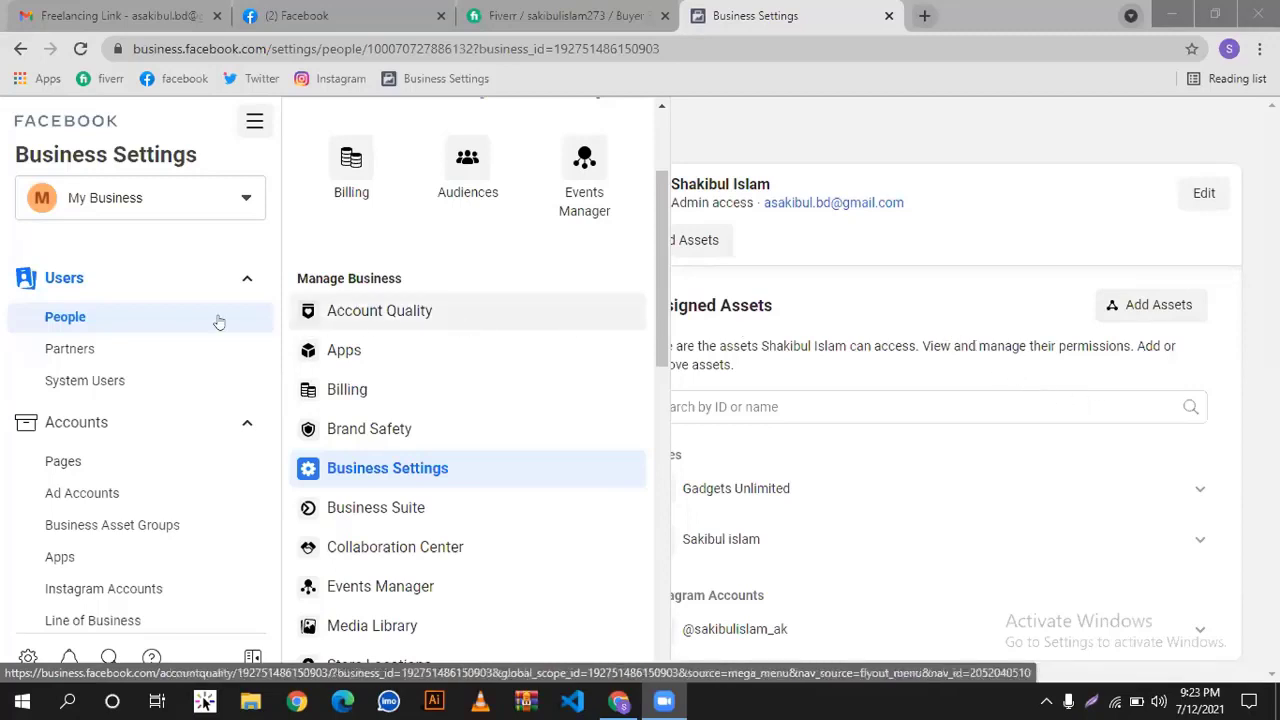
# - Open the Account Quality page from the Manage Business tools
pyautogui.click(370, 313)
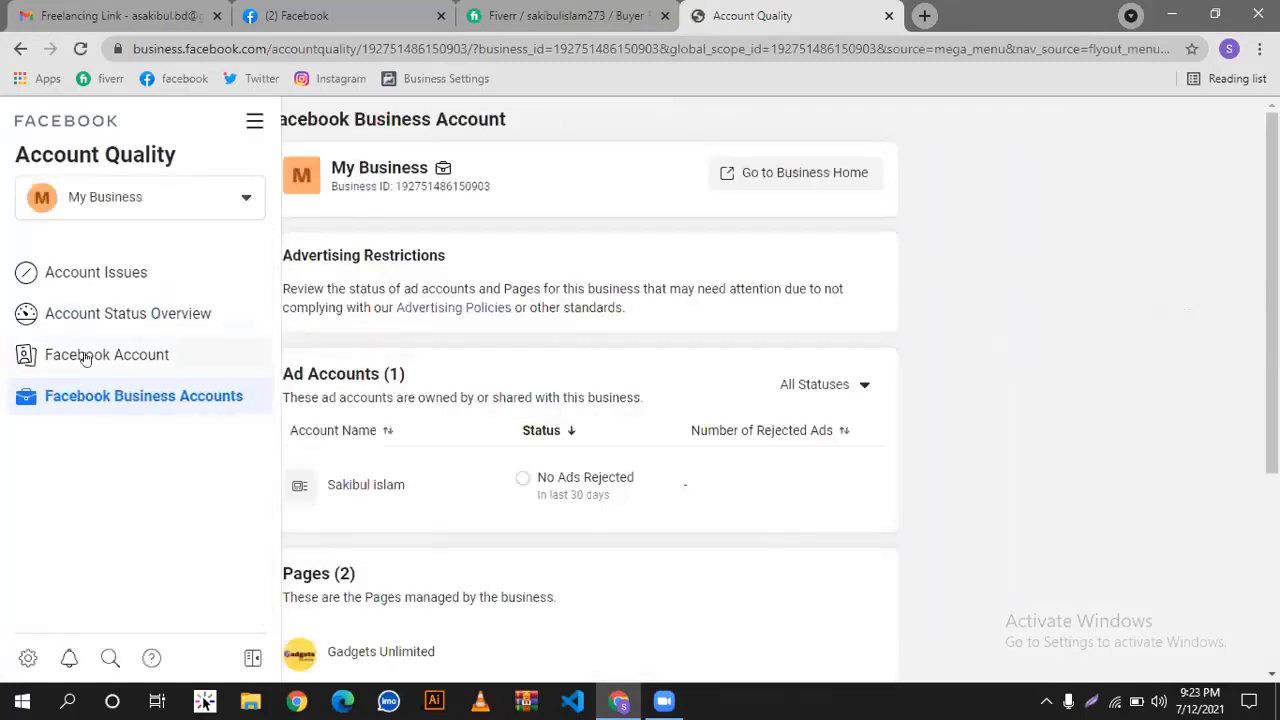
# - View the personal Facebook account's ad accounts and pages, then bring up the All Tools list
pyautogui.click(86, 356)
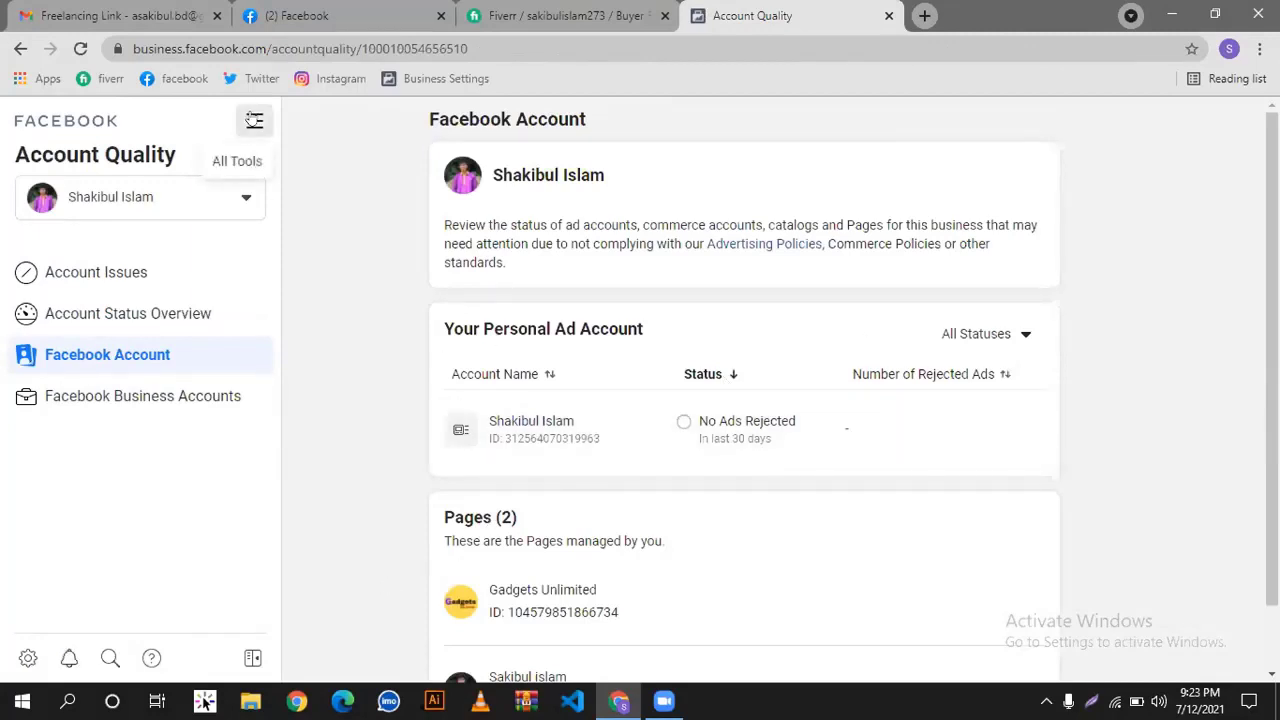
pyautogui.click(254, 121)
# - Open Business Settings, browse Pages and Ad Accounts, and turn off hiding closed ad accounts
pyautogui.click(341, 218)
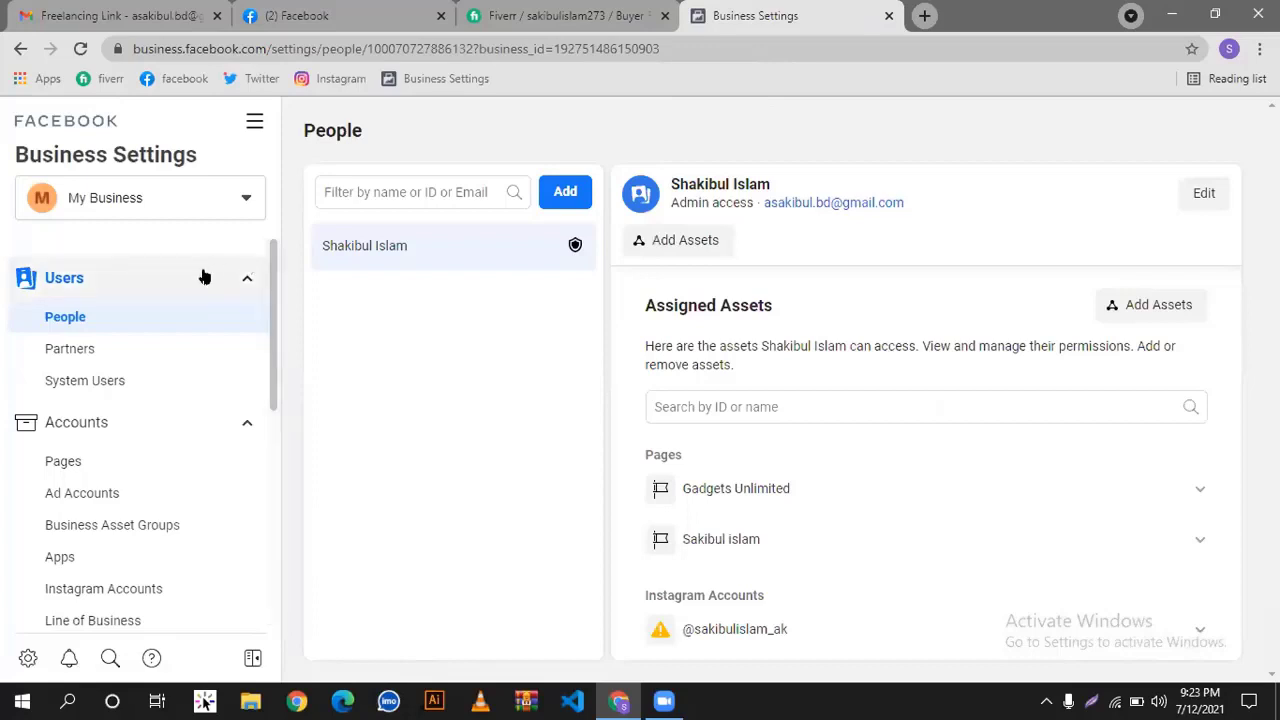
pyautogui.scroll(-2, 174, 323)
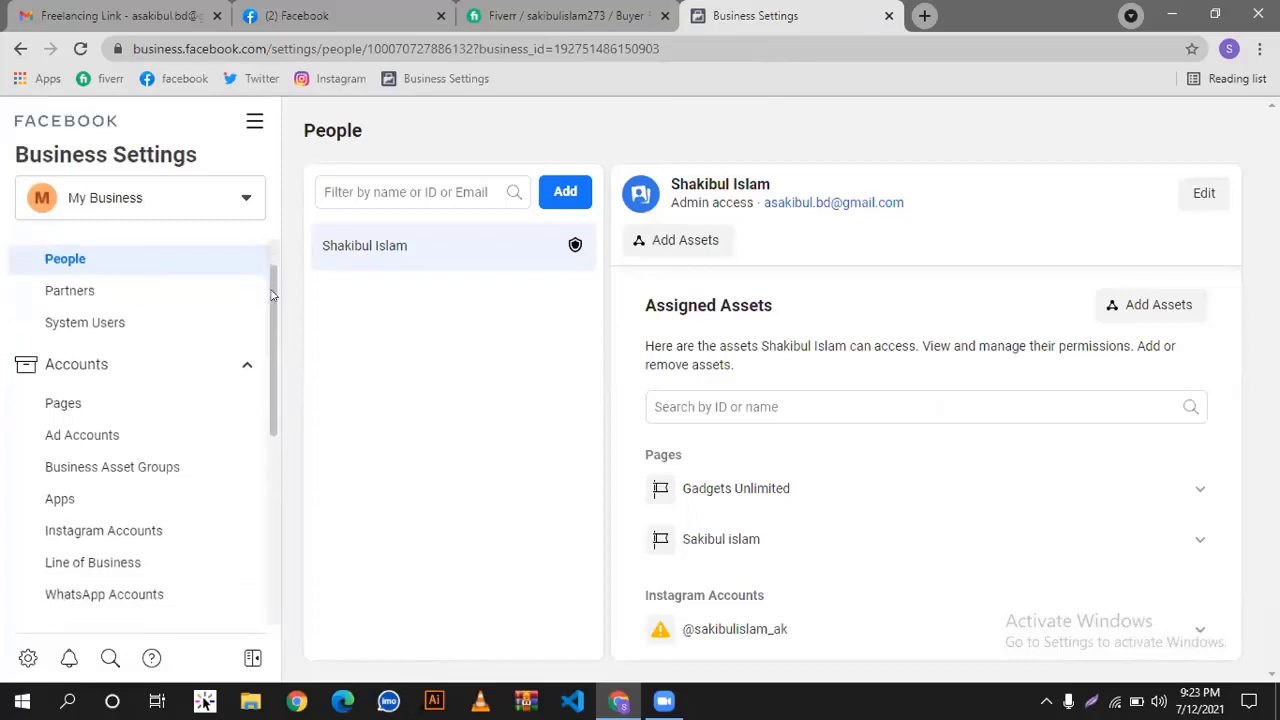
pyautogui.click(44, 381)
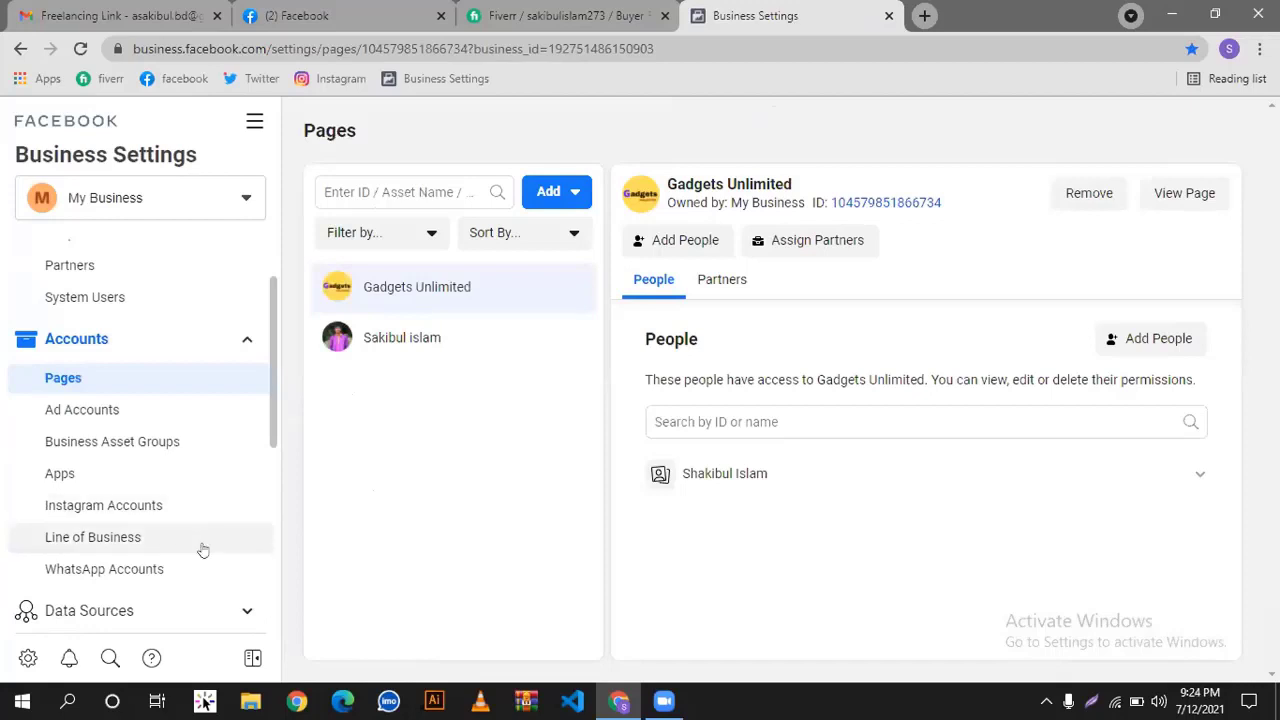
pyautogui.click(80, 411)
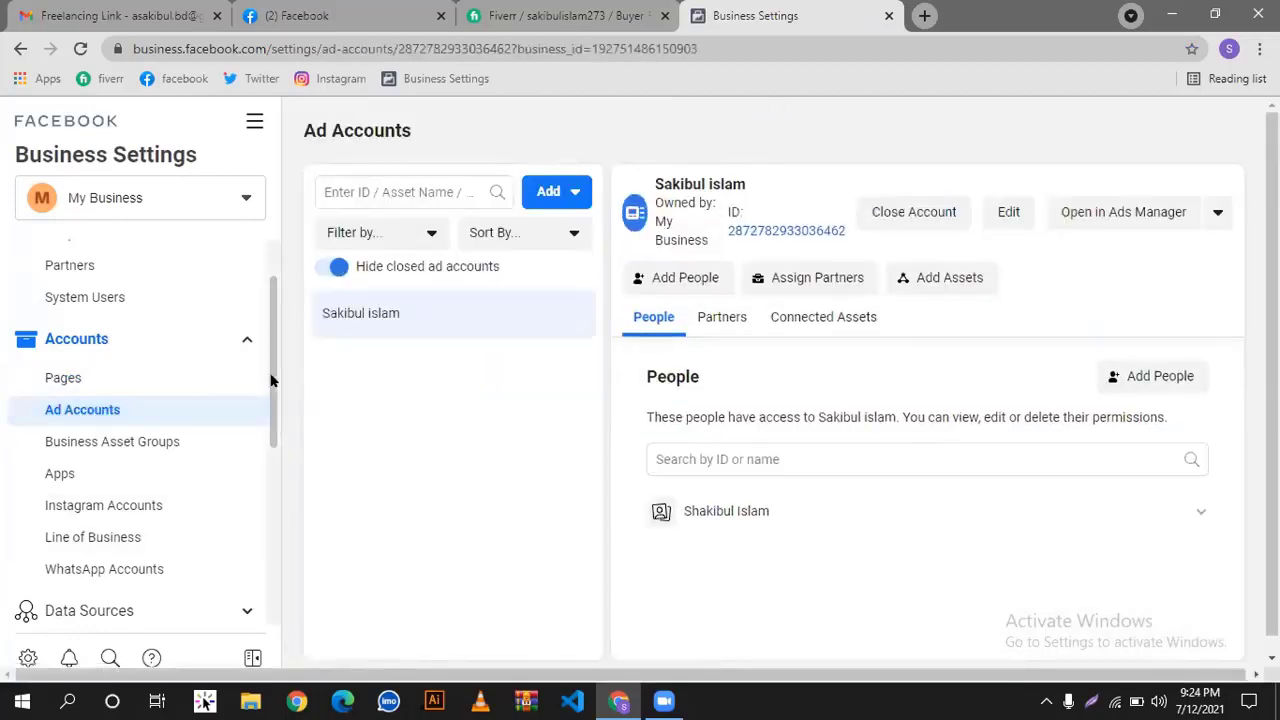
pyautogui.scroll(-1, 270, 382)
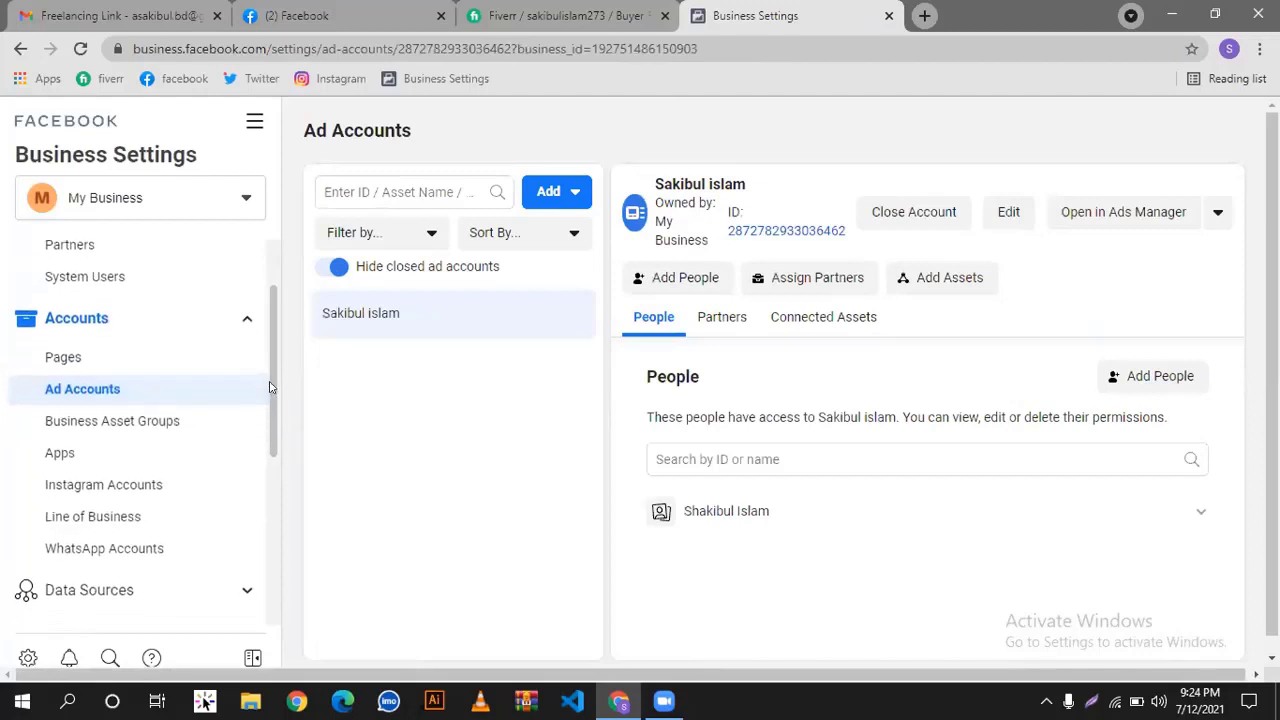
pyautogui.moveTo(265, 399)
pyautogui.mouseDown()
pyautogui.moveTo(265, 429)
pyautogui.moveTo(266, 383)
pyautogui.mouseUp()
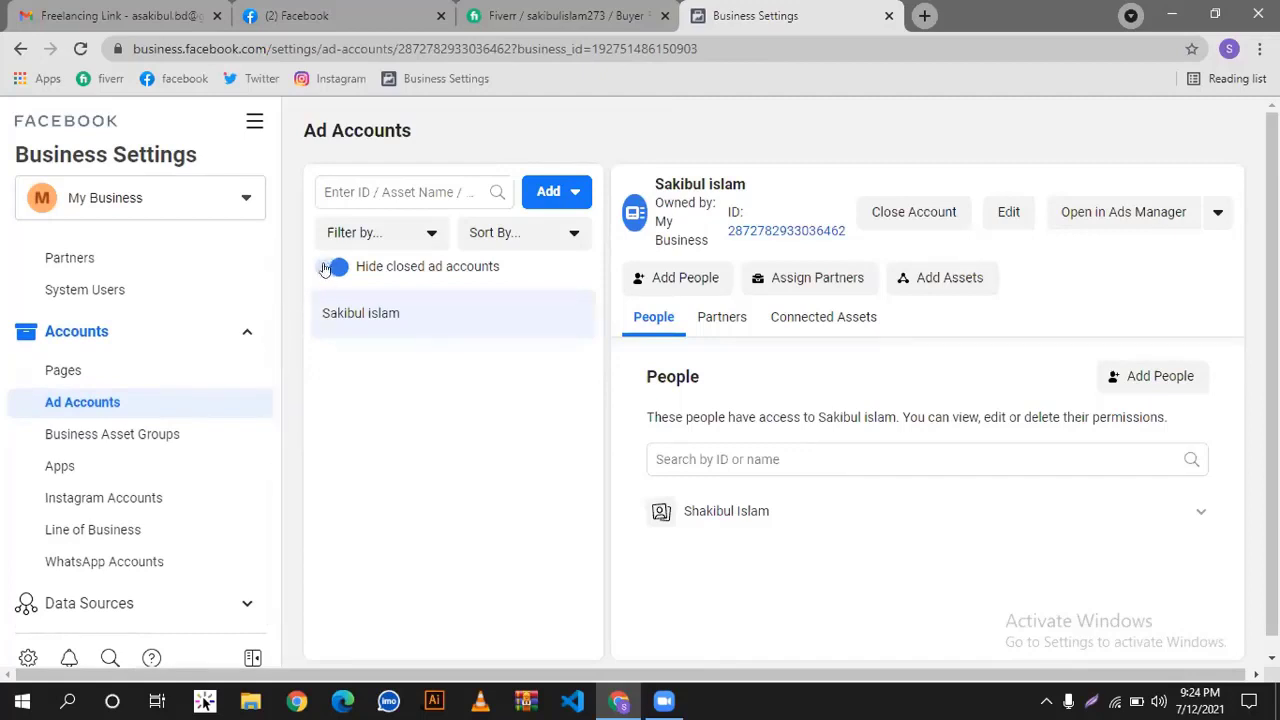
pyautogui.click(324, 268)
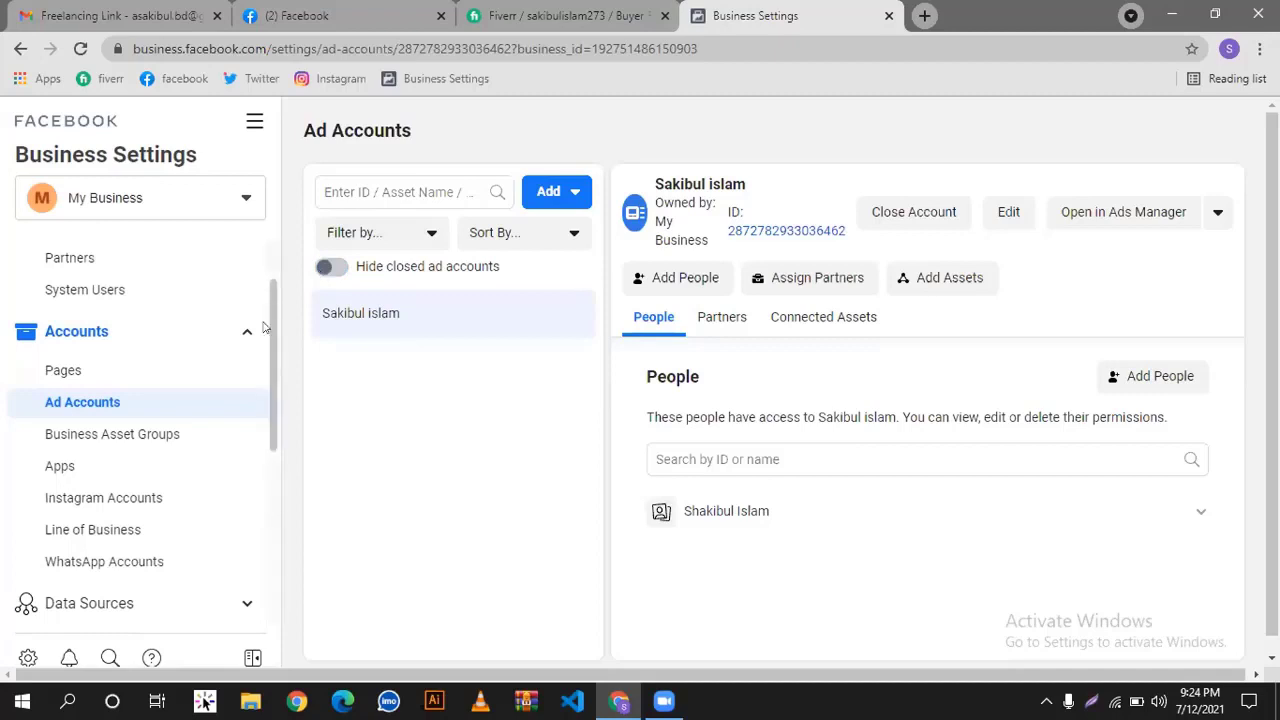
pyautogui.moveTo(272, 341); pyautogui.dragTo(283, 384)
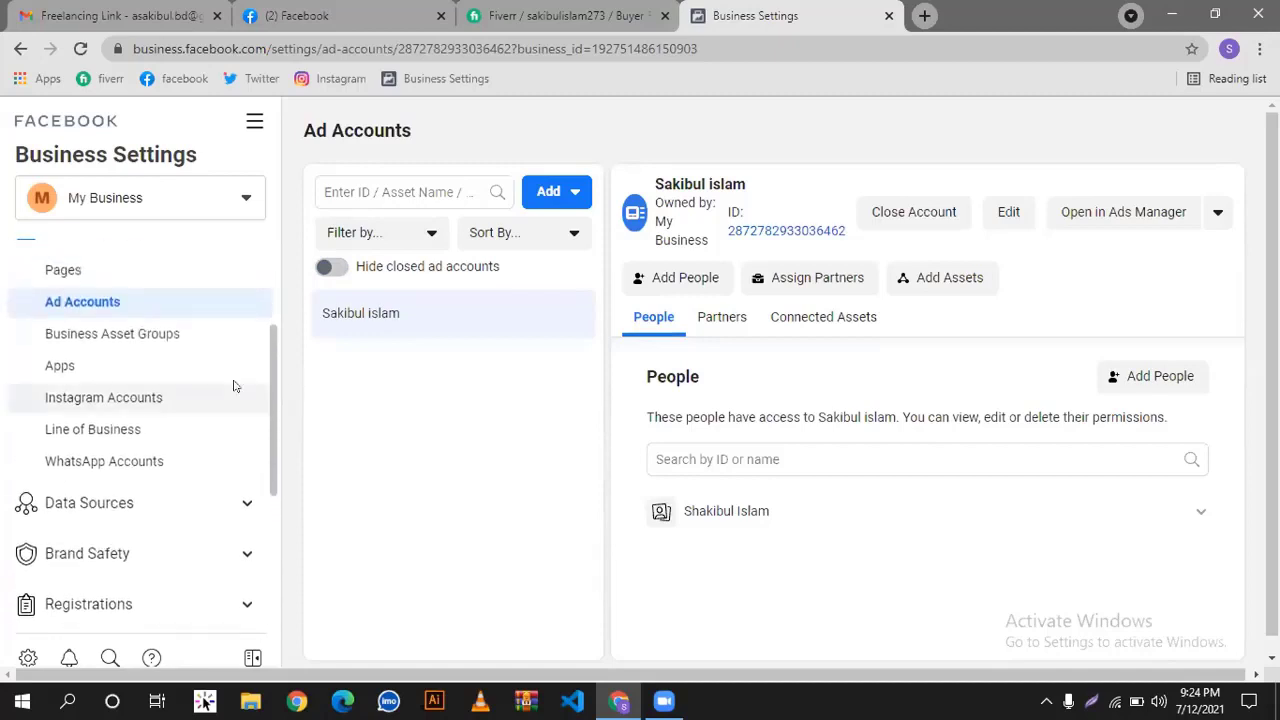
# - View the Instagram Accounts list, then open the Business Info page
pyautogui.click(126, 400)
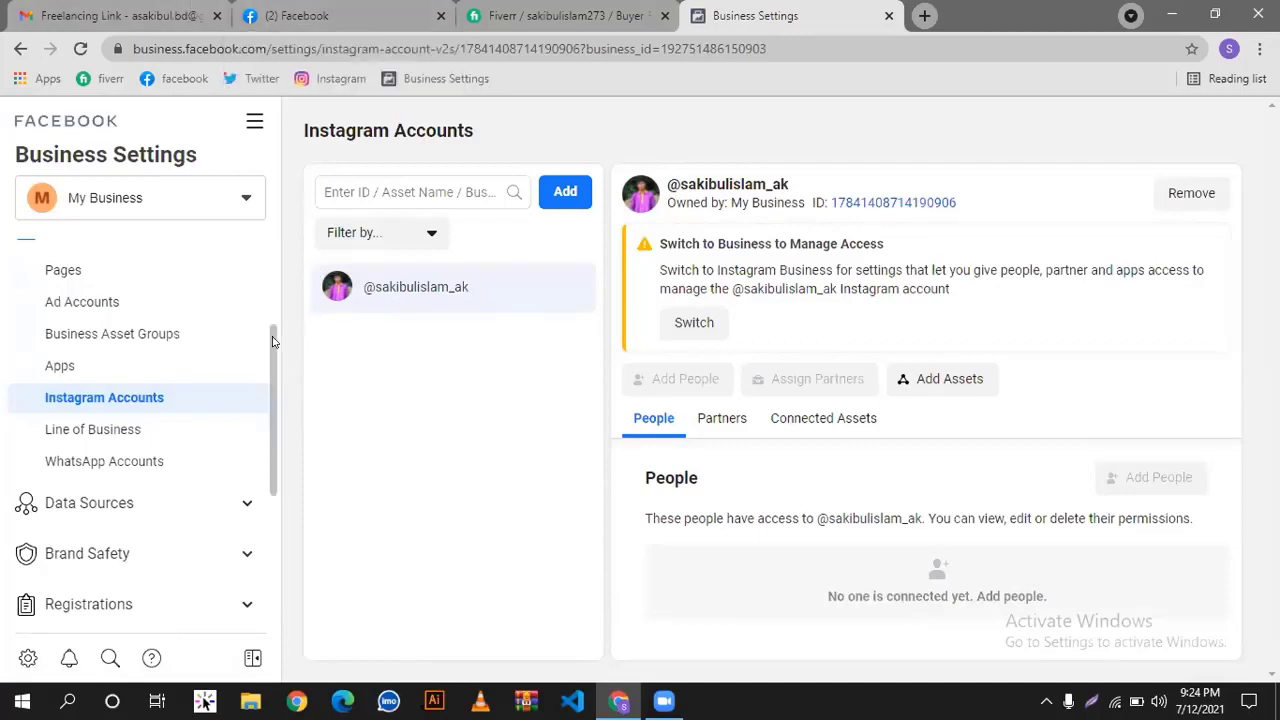
pyautogui.moveTo(276, 474); pyautogui.dragTo(270, 608)
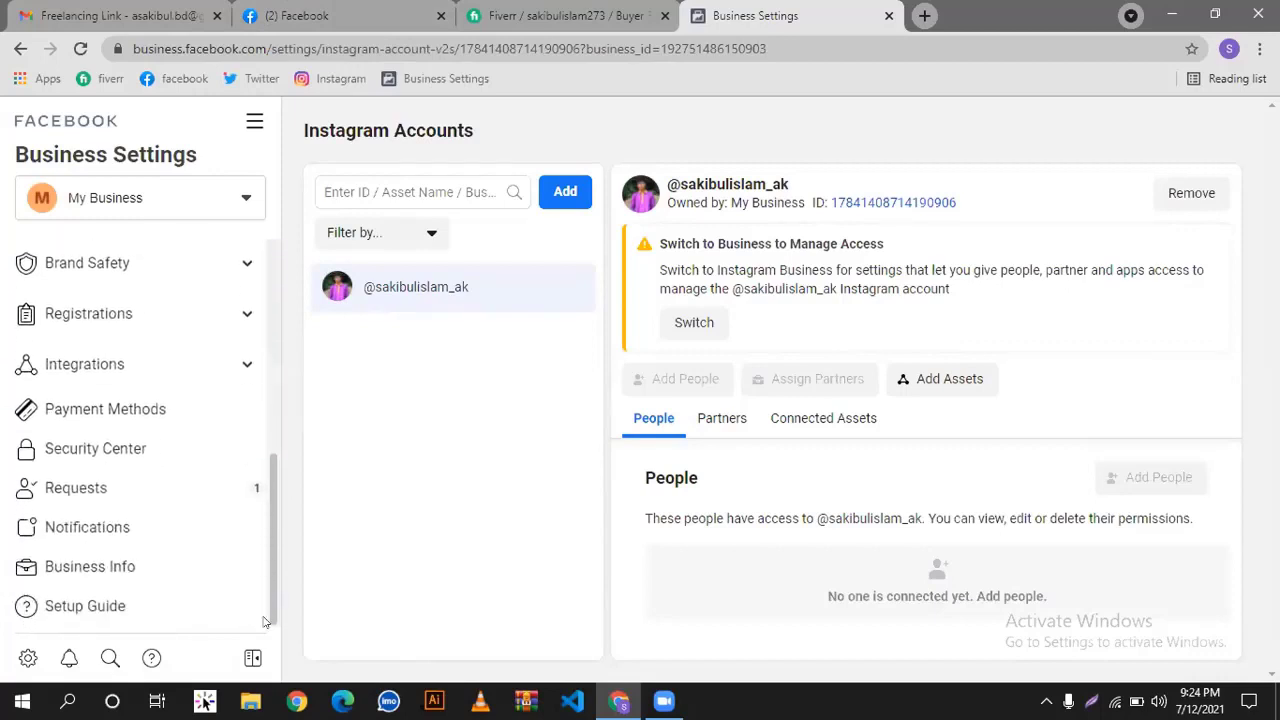
pyautogui.click(118, 567)
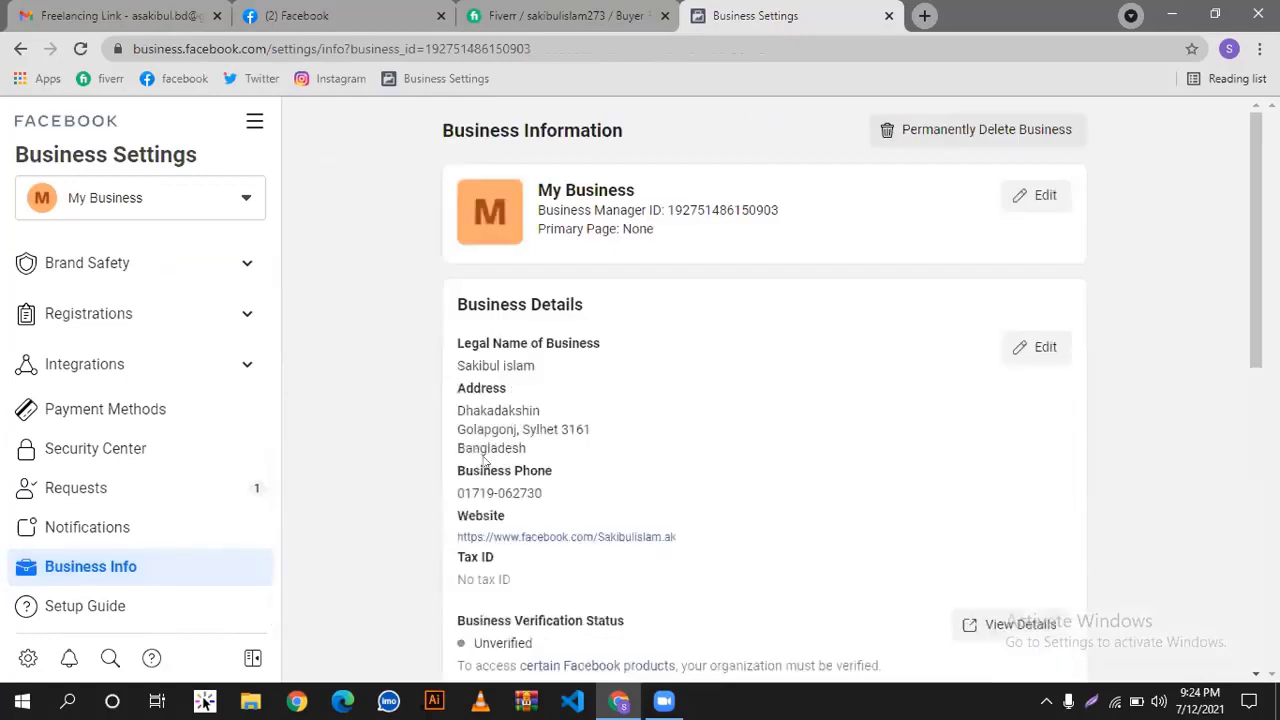
# - Scroll through the business details, collapse the Accounts group and expand Data Sources in the sidebar
pyautogui.moveTo(1254, 219); pyautogui.dragTo(1254, 249)
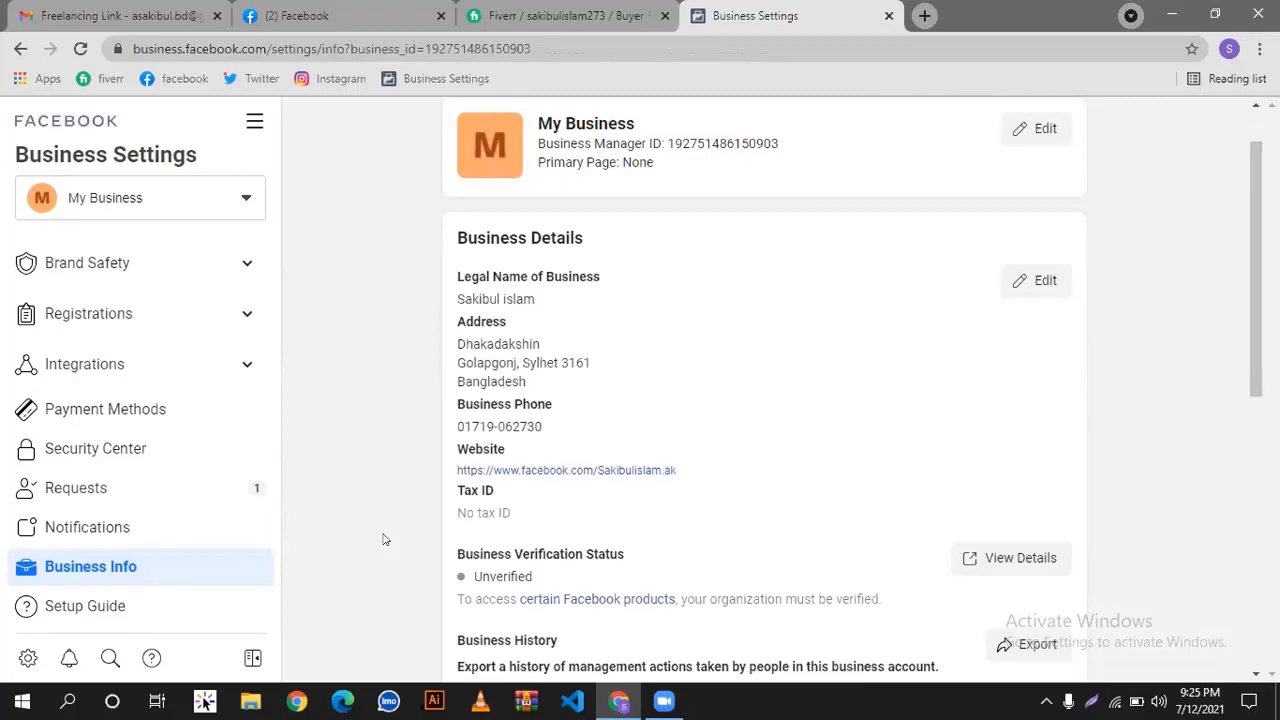
pyautogui.scroll(1, 272, 500)
pyautogui.moveTo(272, 460); pyautogui.dragTo(275, 289)
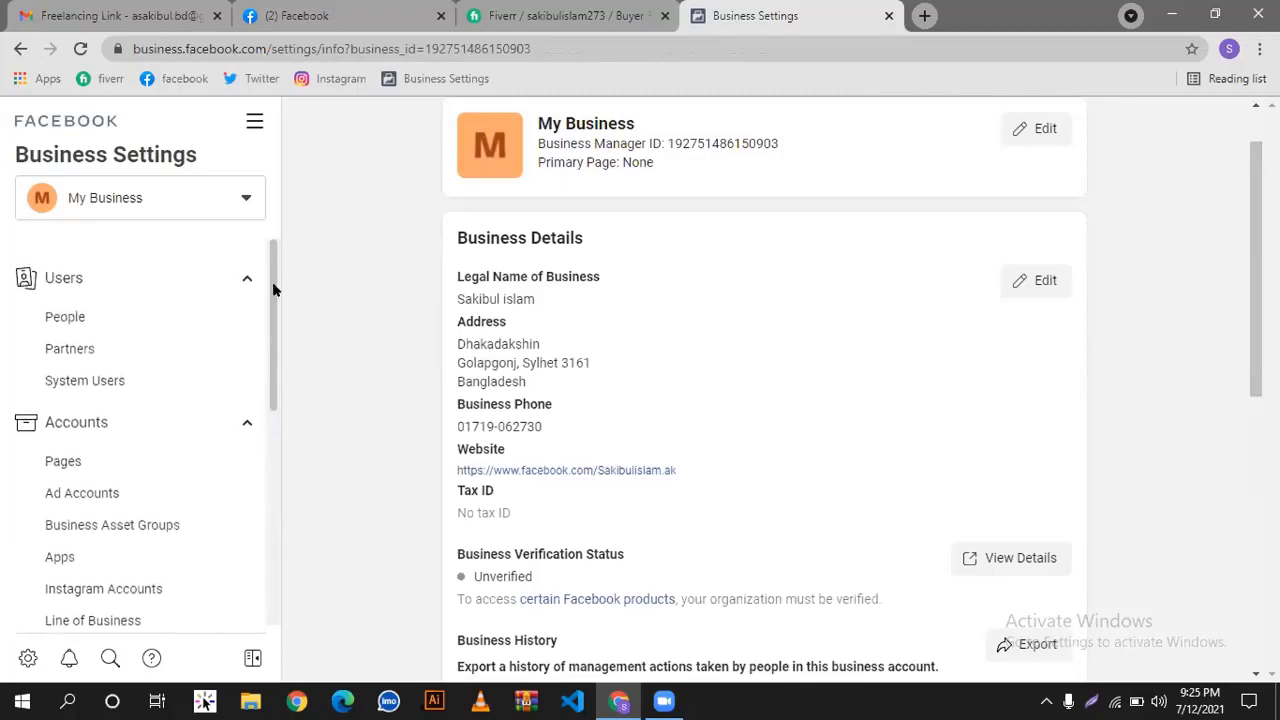
pyautogui.click(244, 424)
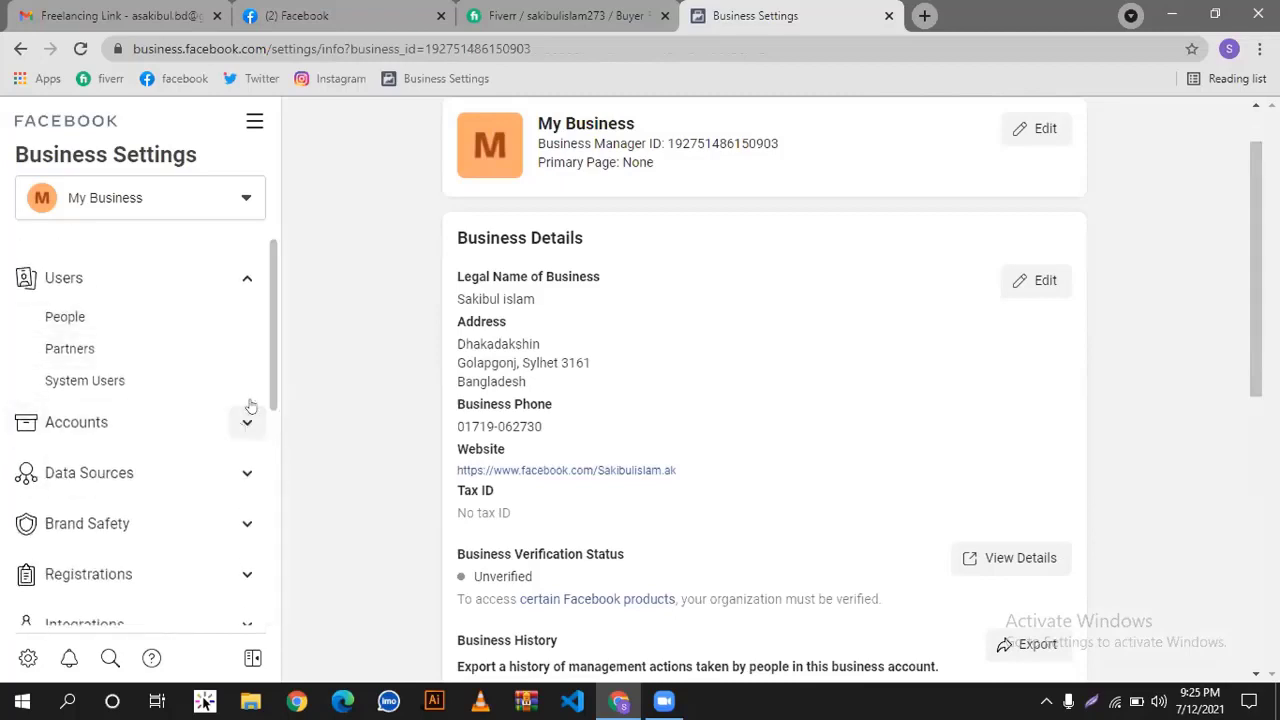
pyautogui.click(240, 473)
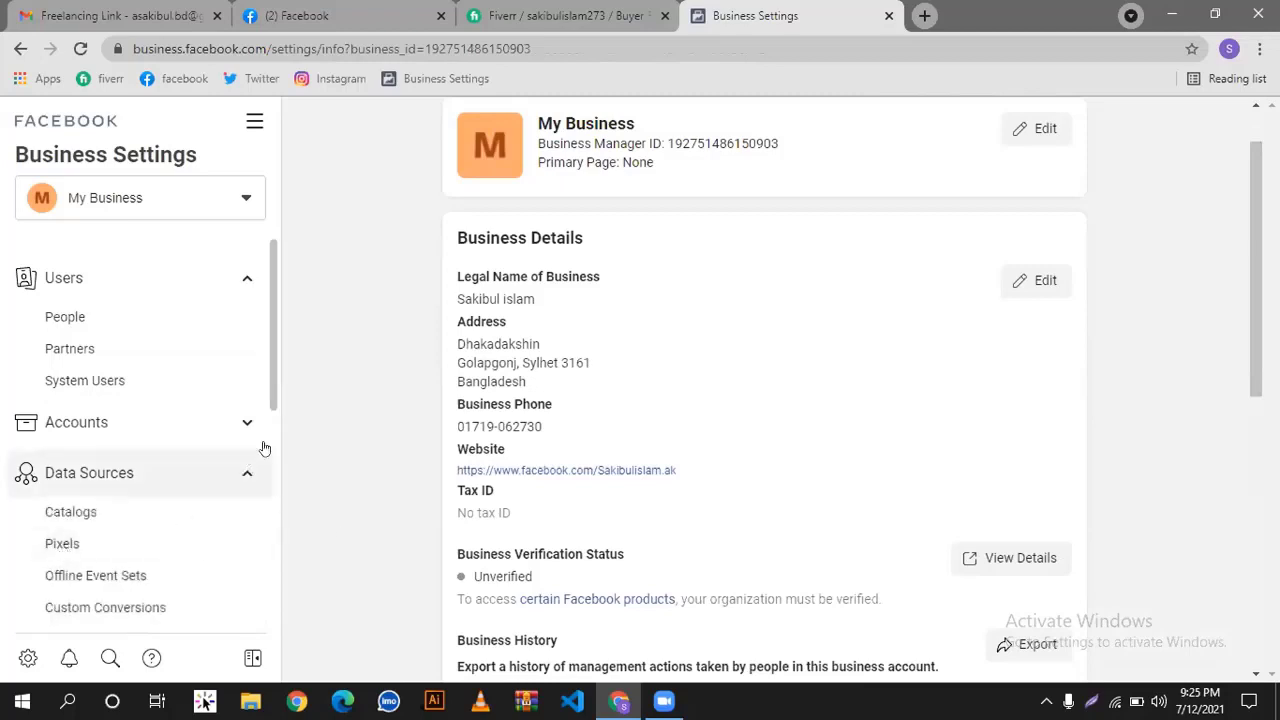
pyautogui.moveTo(273, 398); pyautogui.dragTo(273, 466)
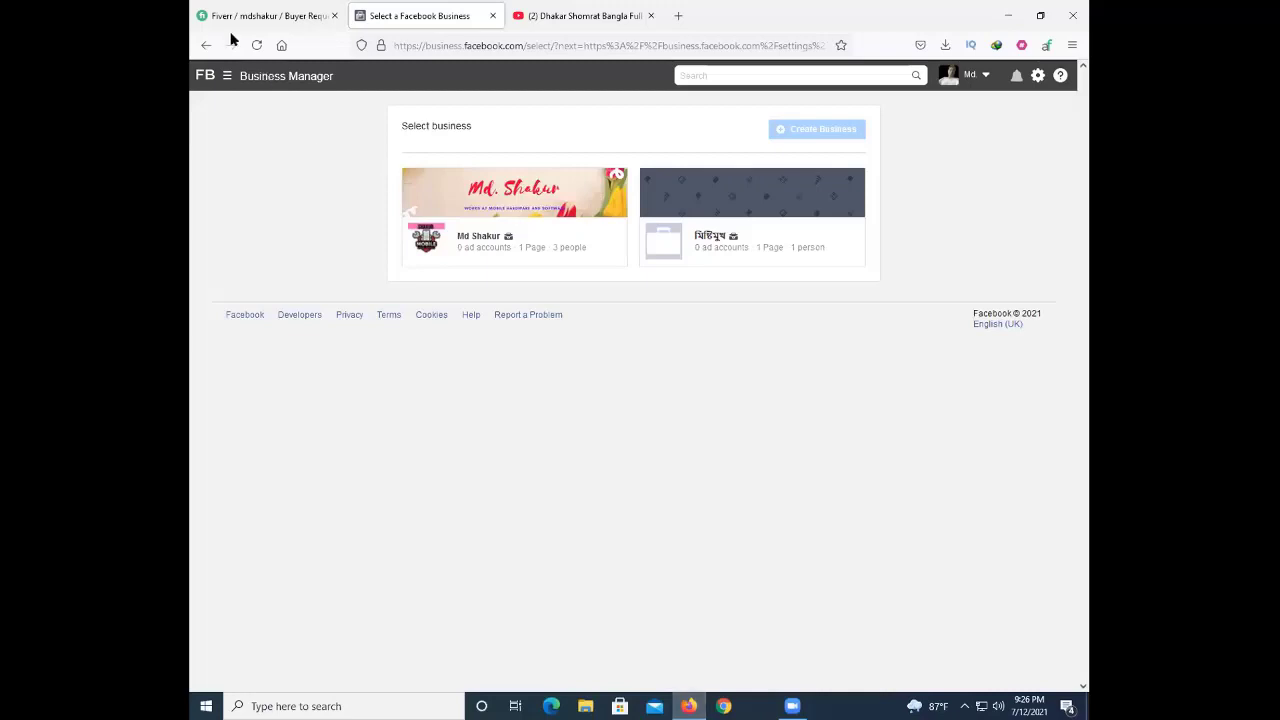
# - Enter the first business, visit Account Quality, then head to Business settings
pyautogui.click(493, 231)
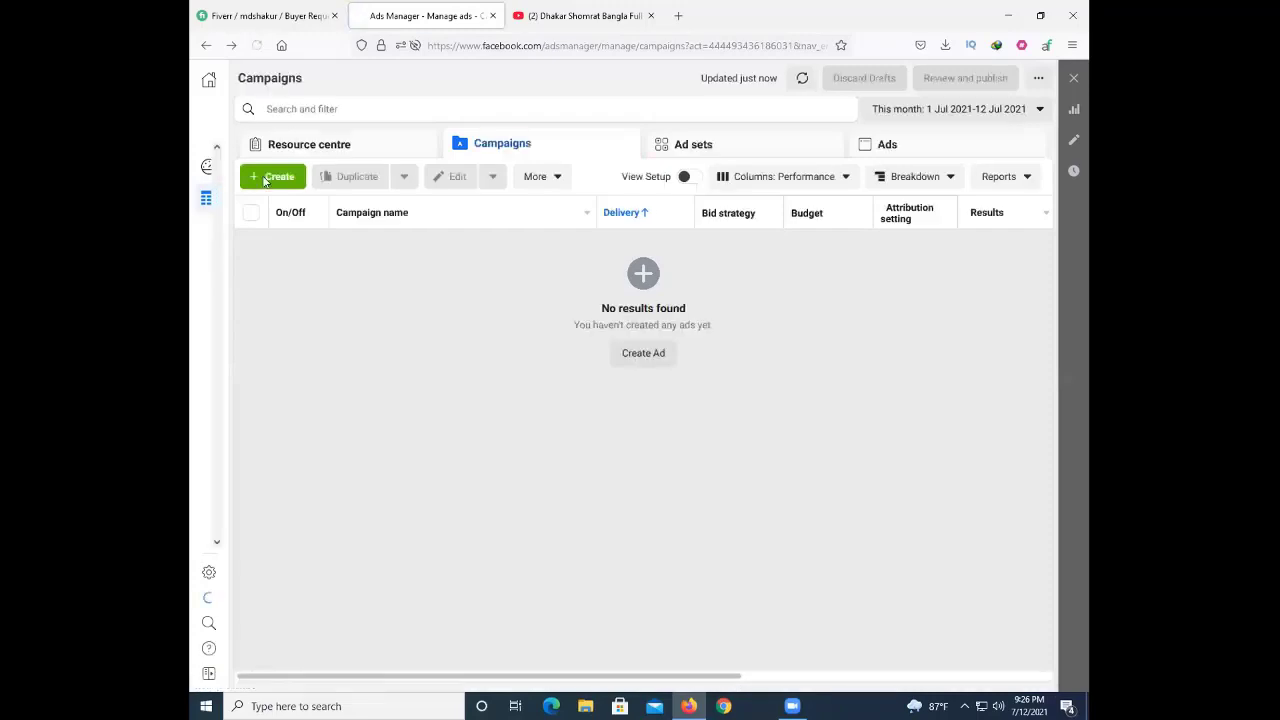
pyautogui.click(208, 112)
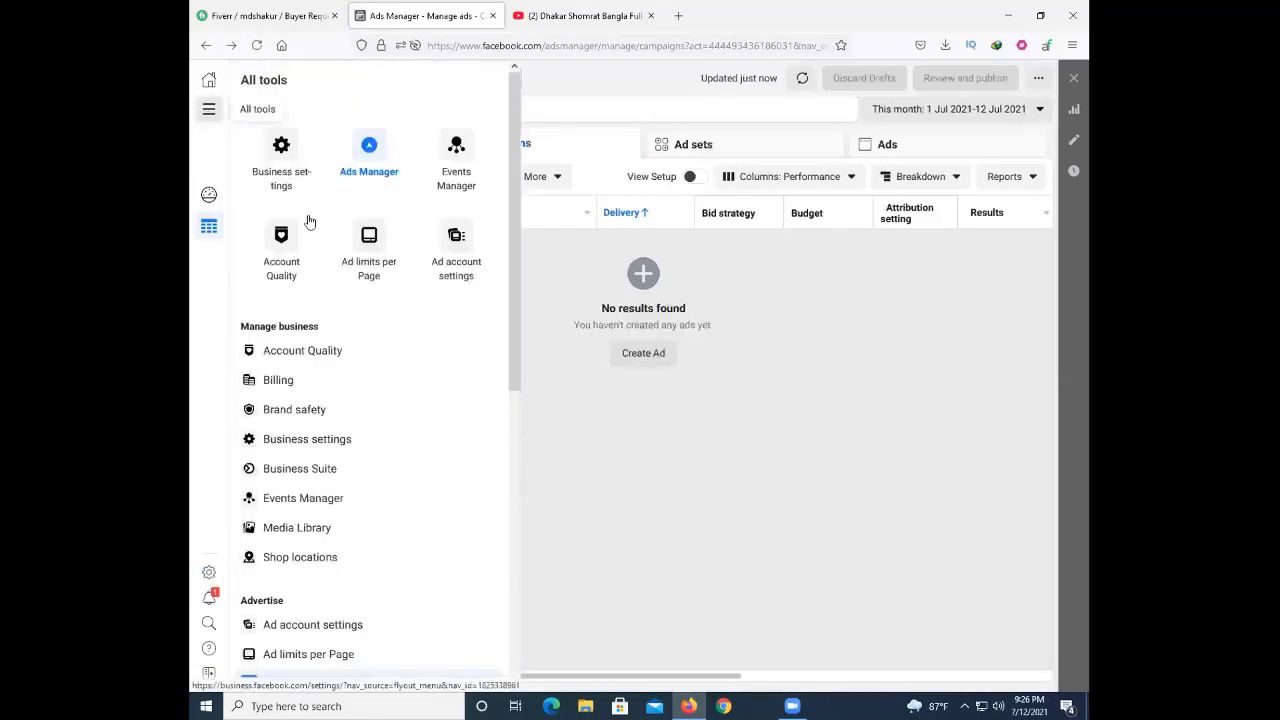
pyautogui.click(327, 352)
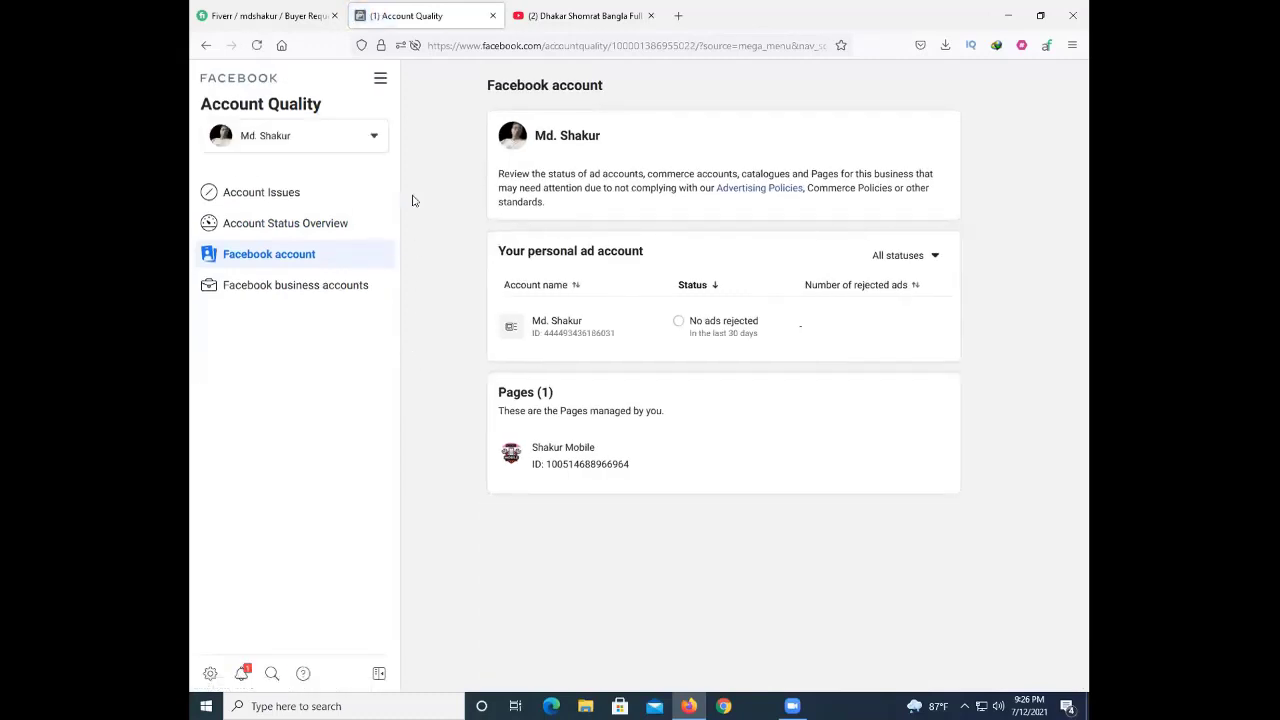
pyautogui.click(381, 80)
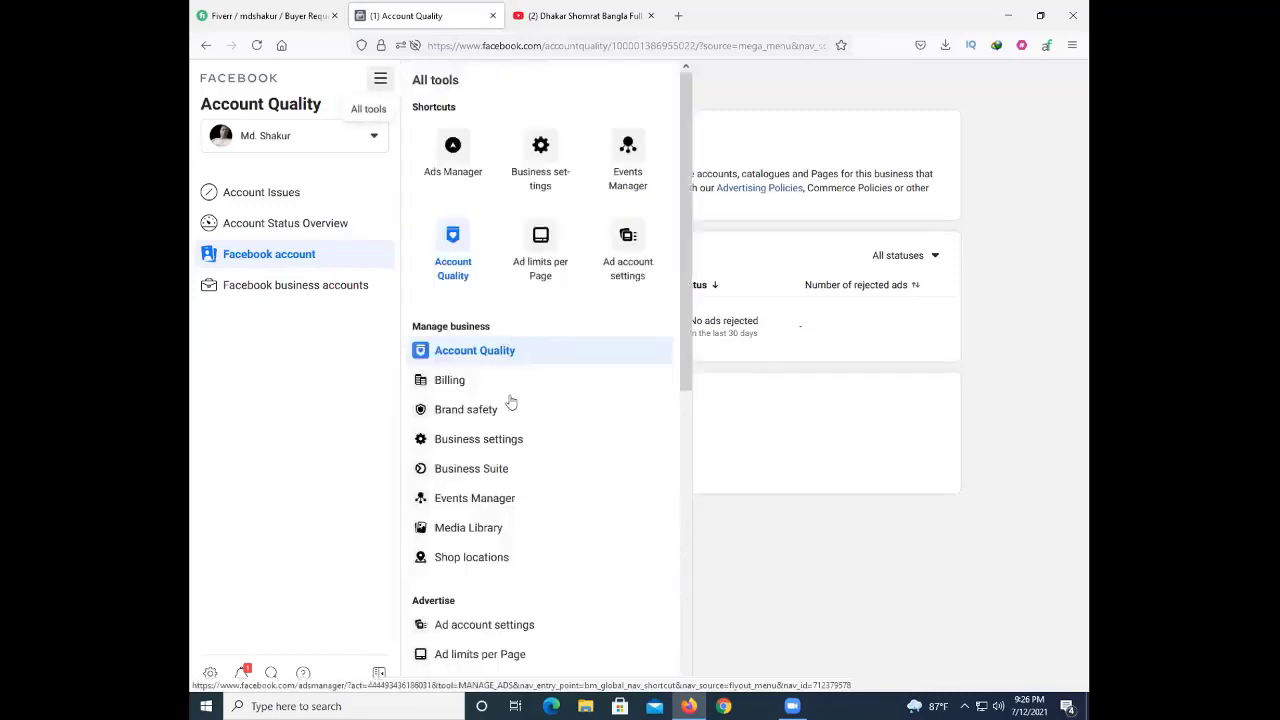
pyautogui.click(489, 444)
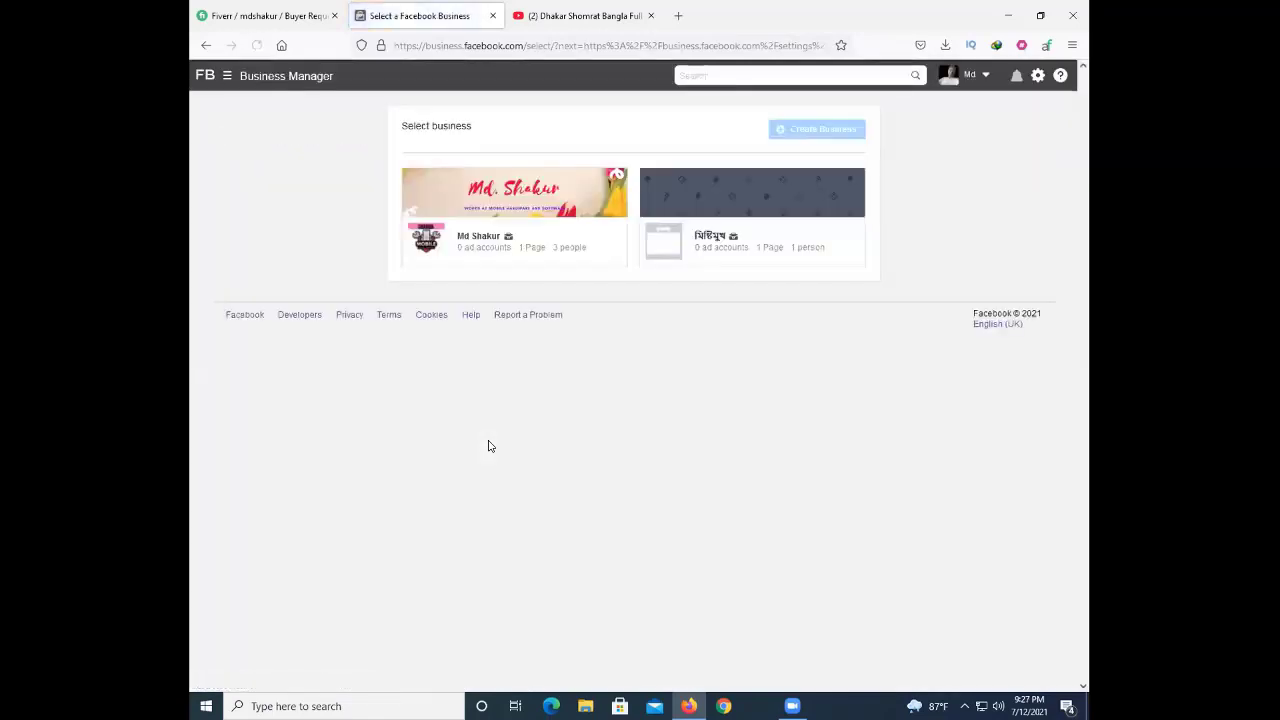
# - Select the first business and view its Business Info page with Unverified status
pyautogui.click(479, 240)
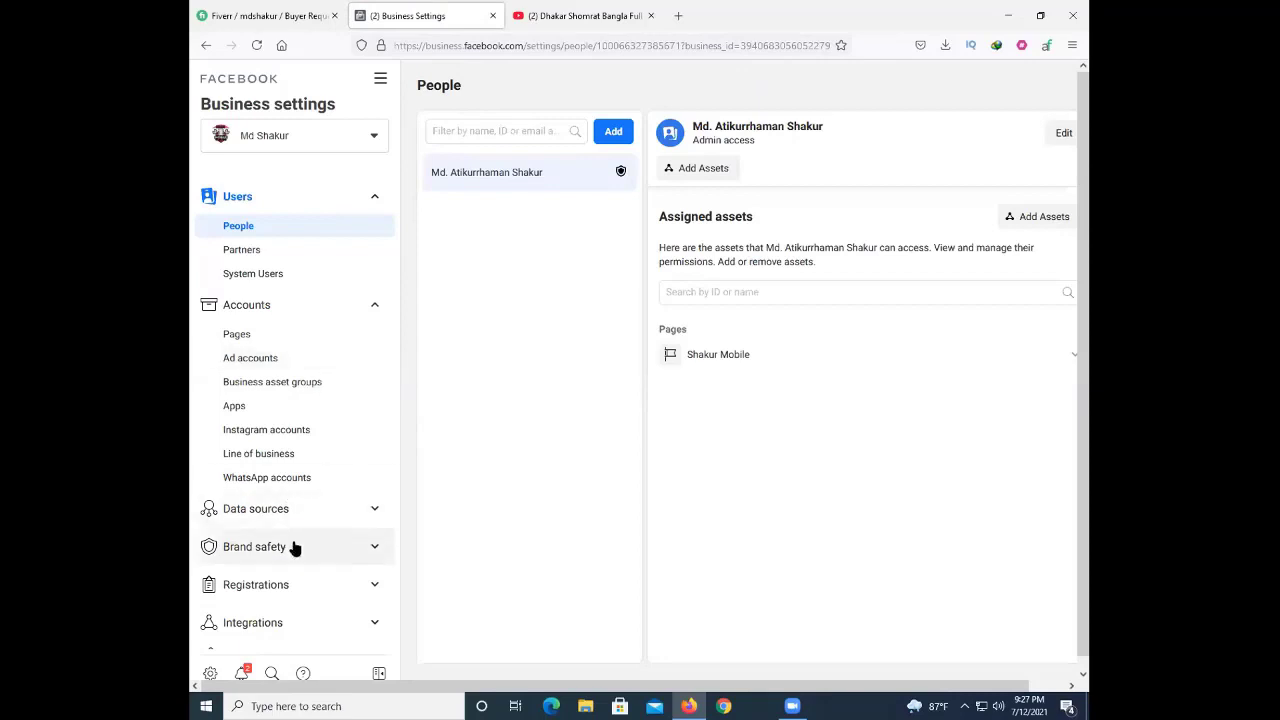
pyautogui.scroll(-3, 300, 572)
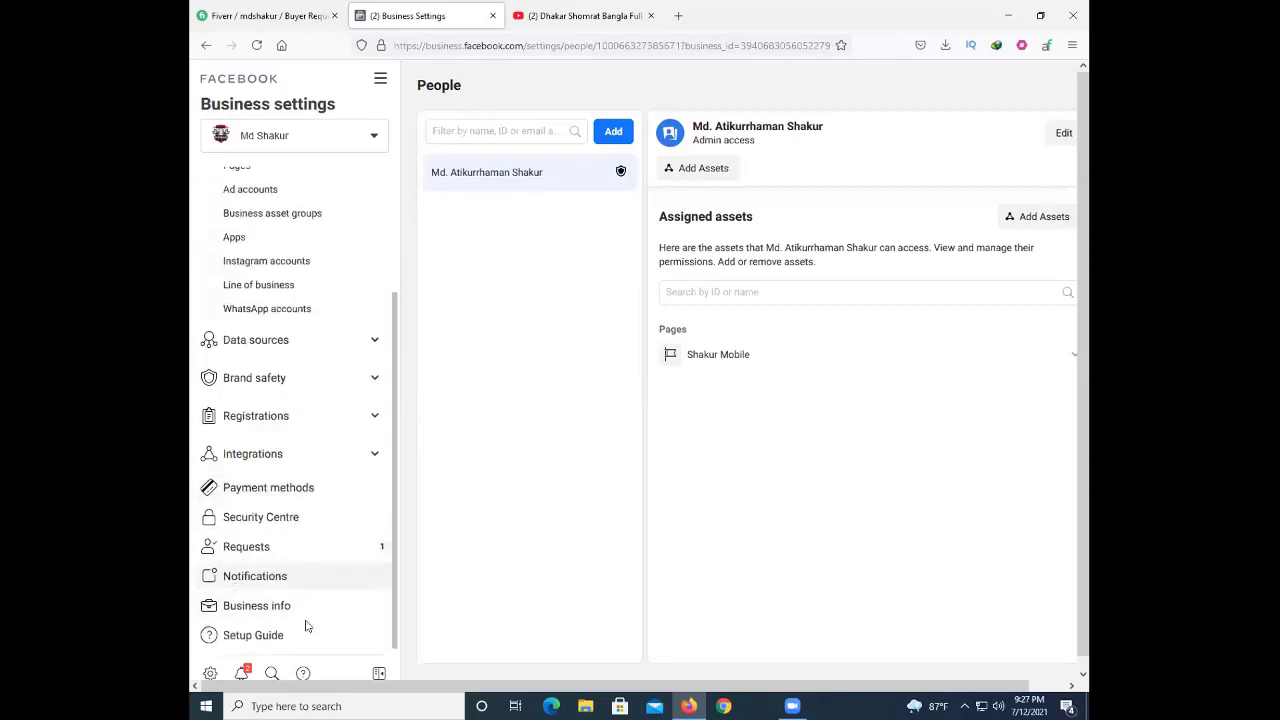
pyautogui.click(308, 607)
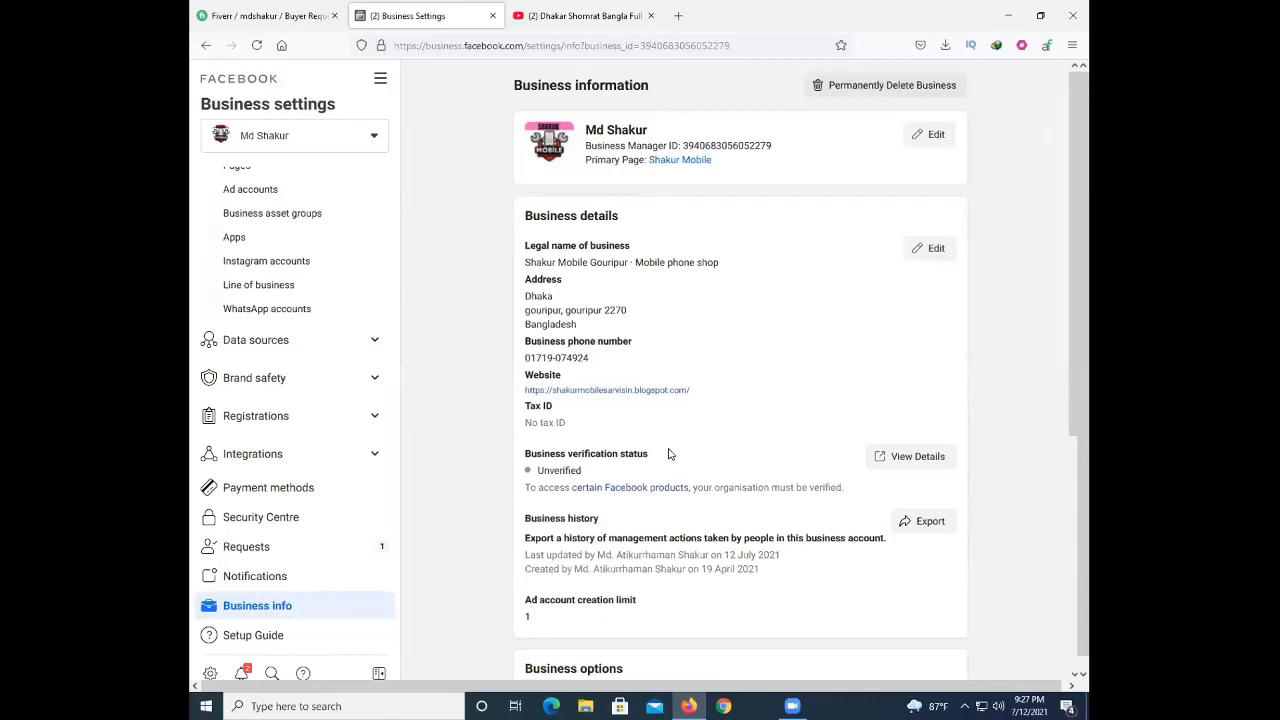
# - Open Data sources > Pixels to view the shakur pixel and who has access
pyautogui.click(376, 341)
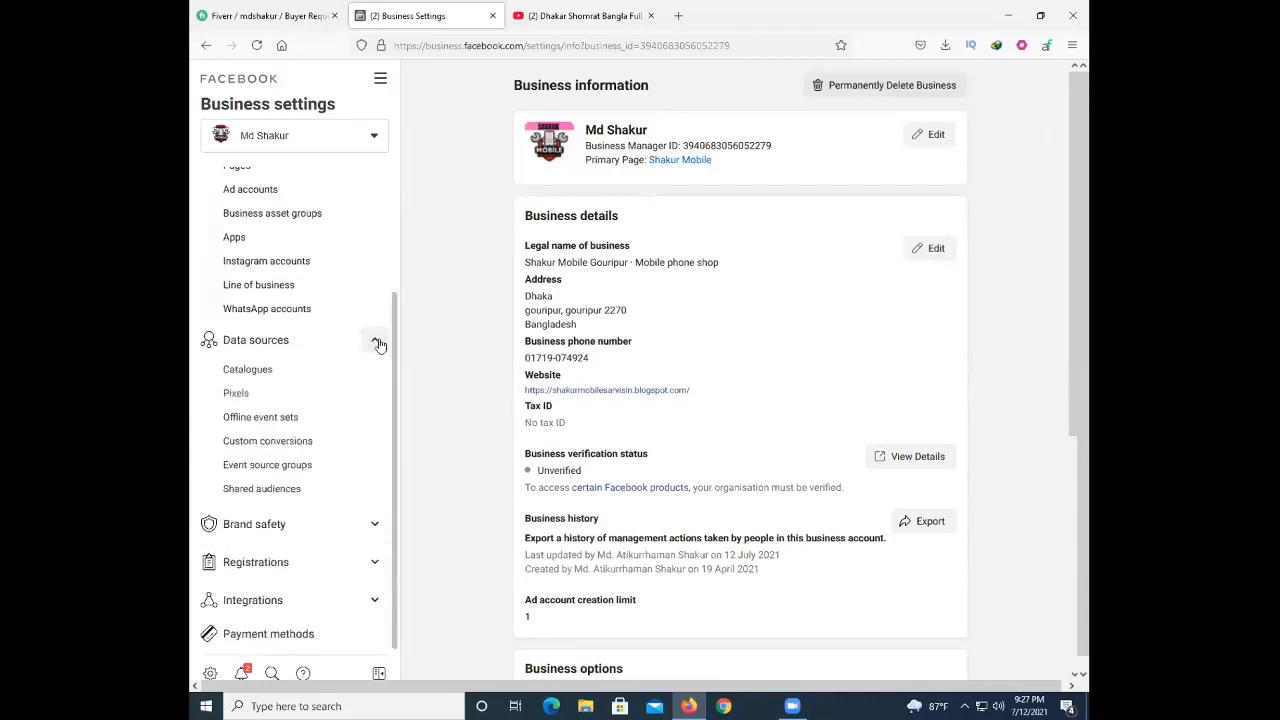
pyautogui.click(326, 399)
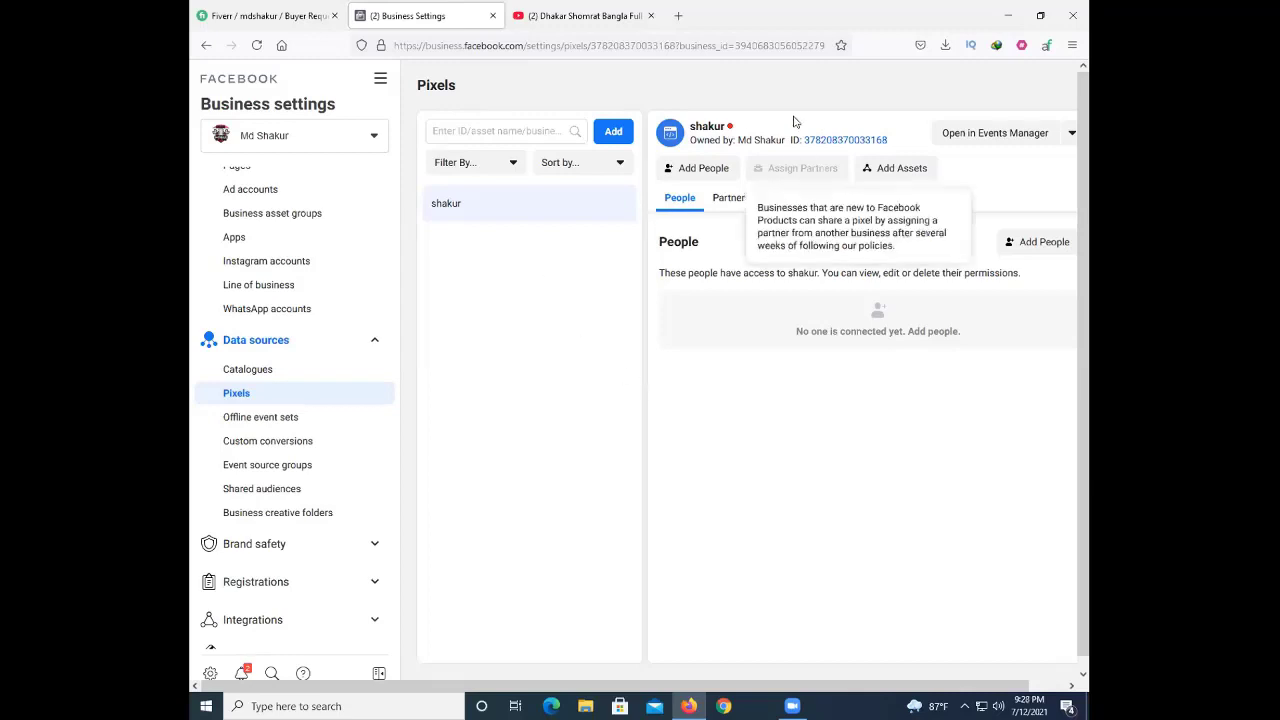
pyautogui.moveTo(731, 131)
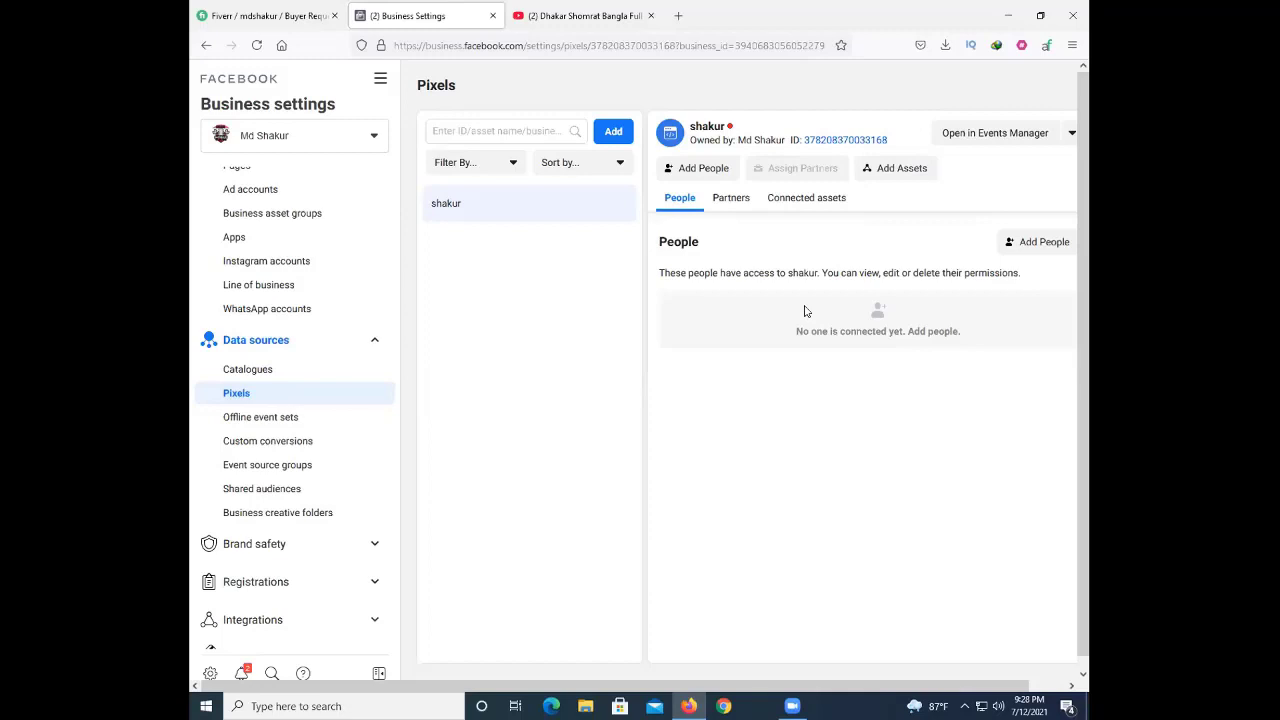
pyautogui.scroll(3, 340, 355)
# - On the Ad accounts page, choose Create a new ad account from the Add menu
pyautogui.click(323, 344)
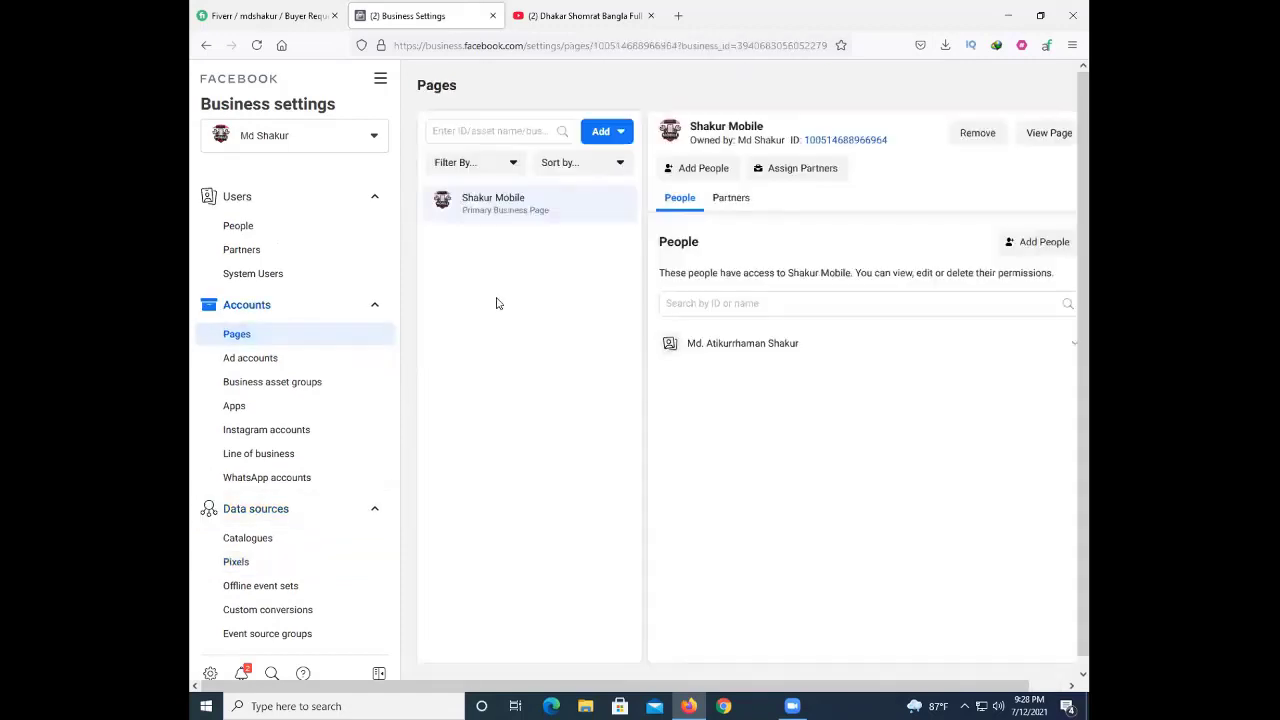
pyautogui.click(290, 362)
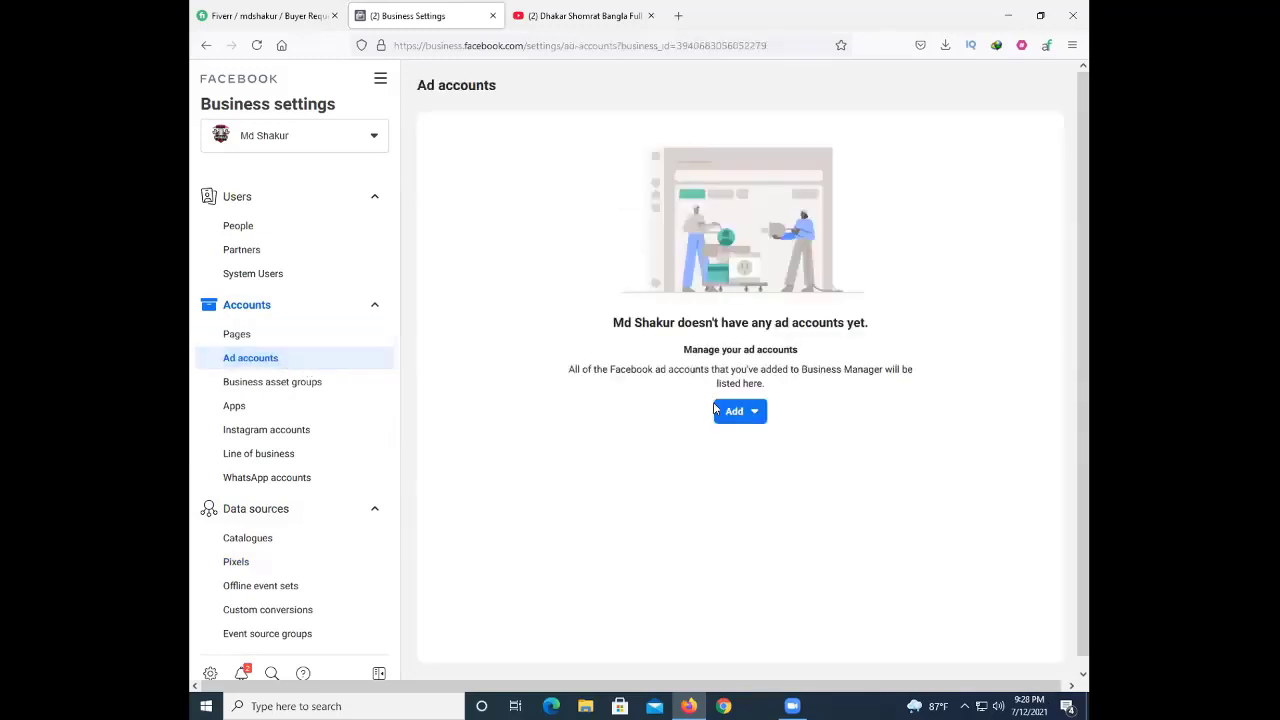
pyautogui.click(743, 411)
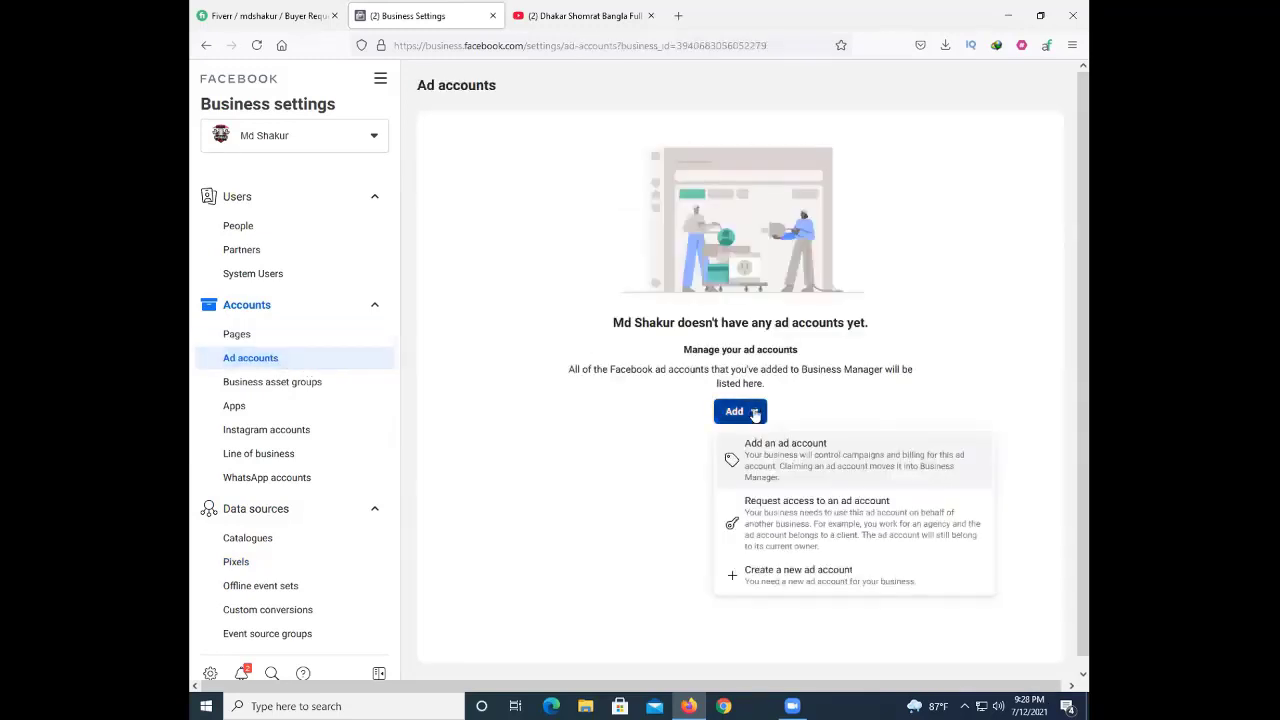
pyautogui.click(773, 460)
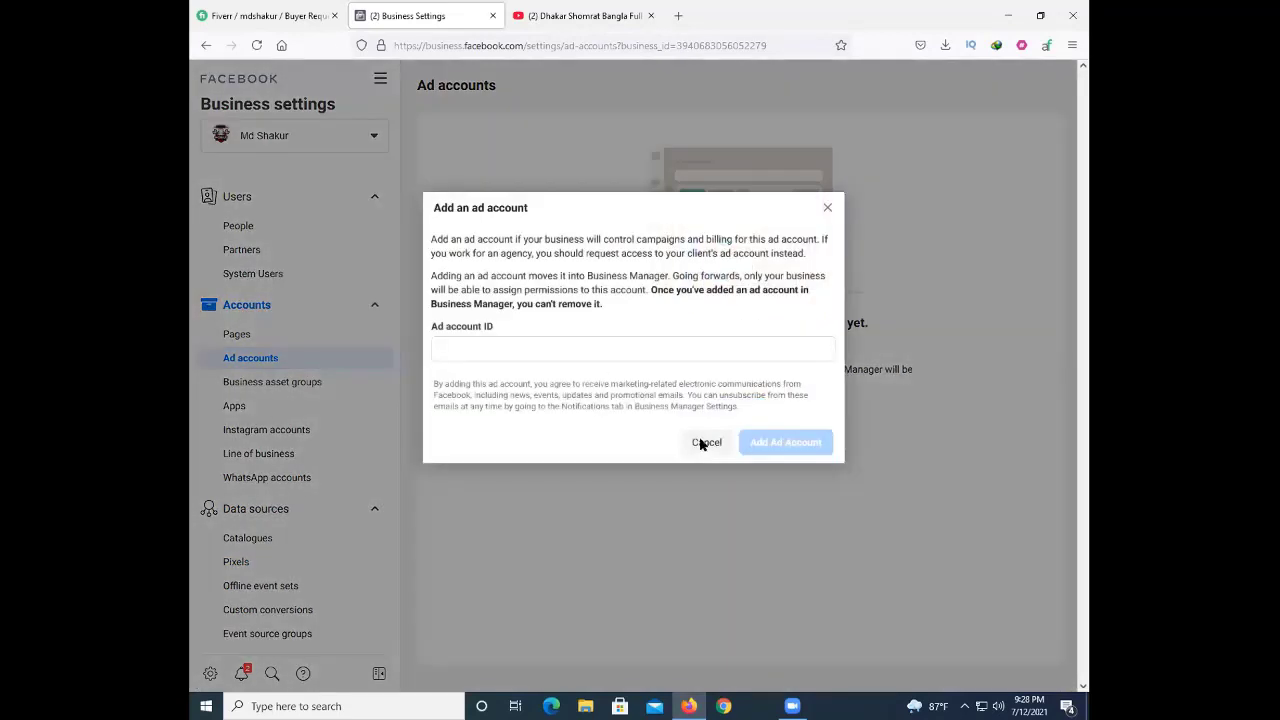
pyautogui.click(722, 442)
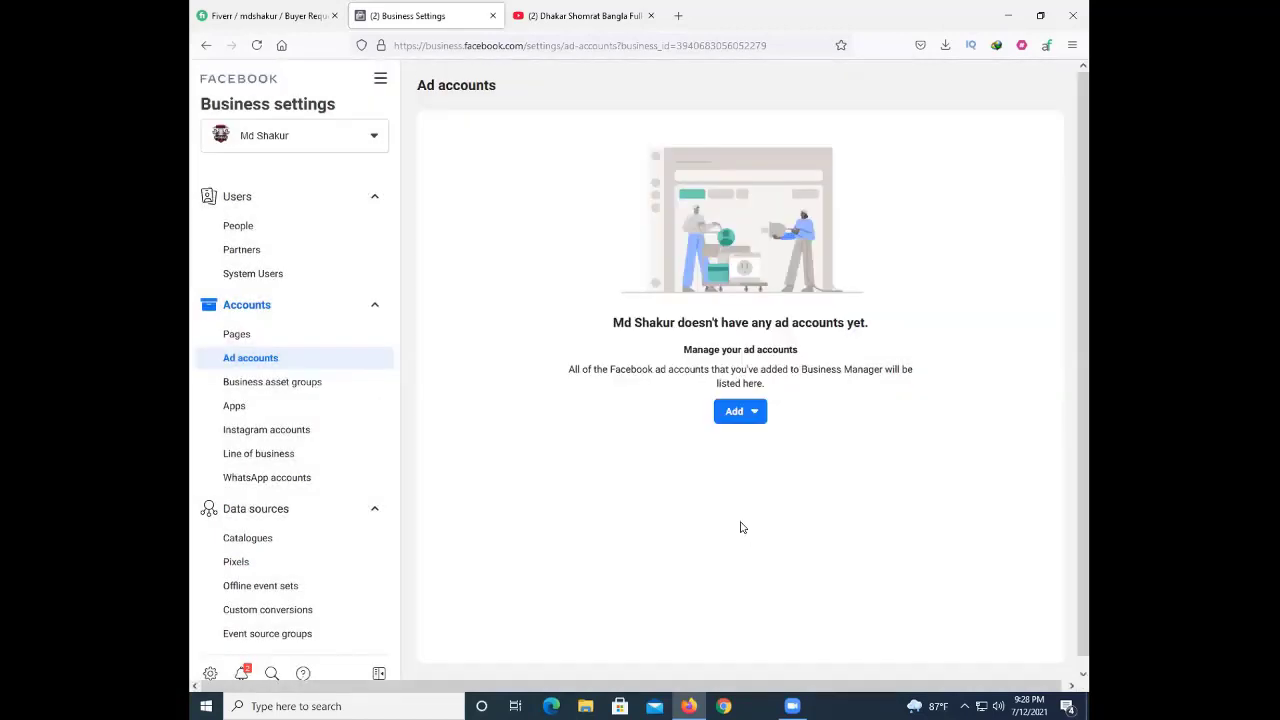
pyautogui.press('Return')
pyautogui.press('Down')
pyautogui.press('Return')
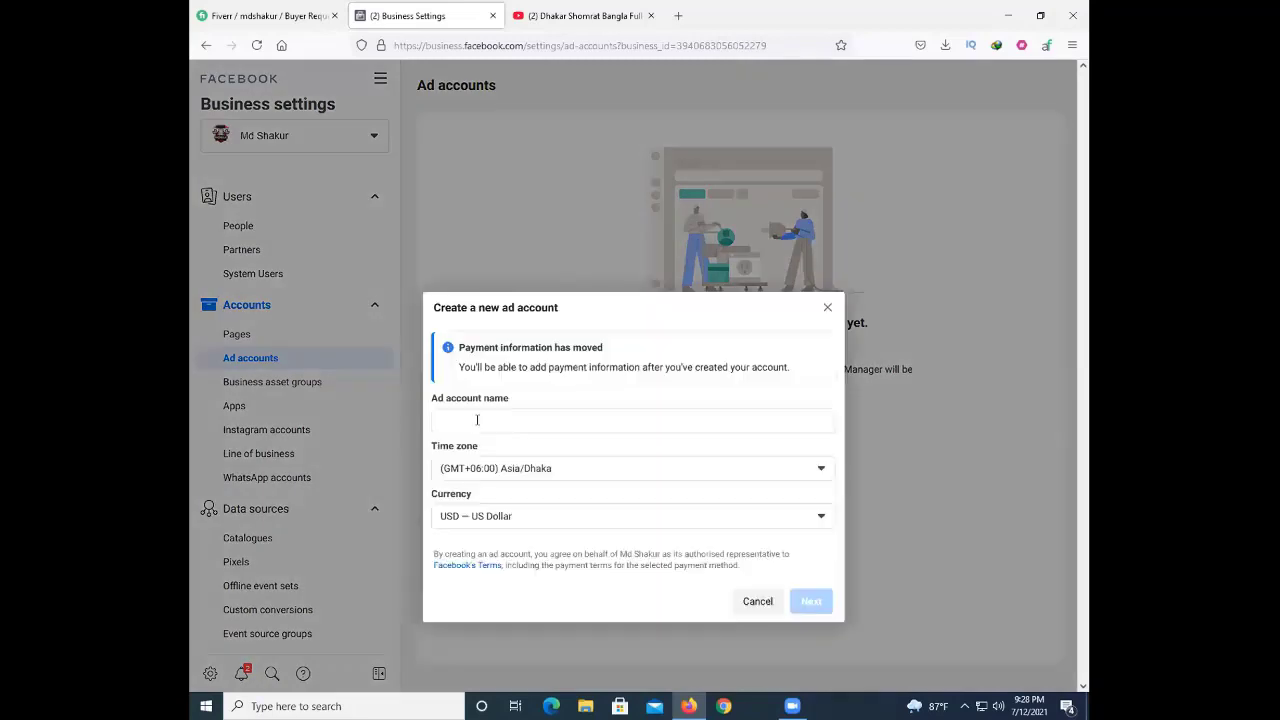
# - Name the ad account 'shakur mobile', keeping Asia/Dhaka time zone and USD, and continue
pyautogui.click(477, 420)
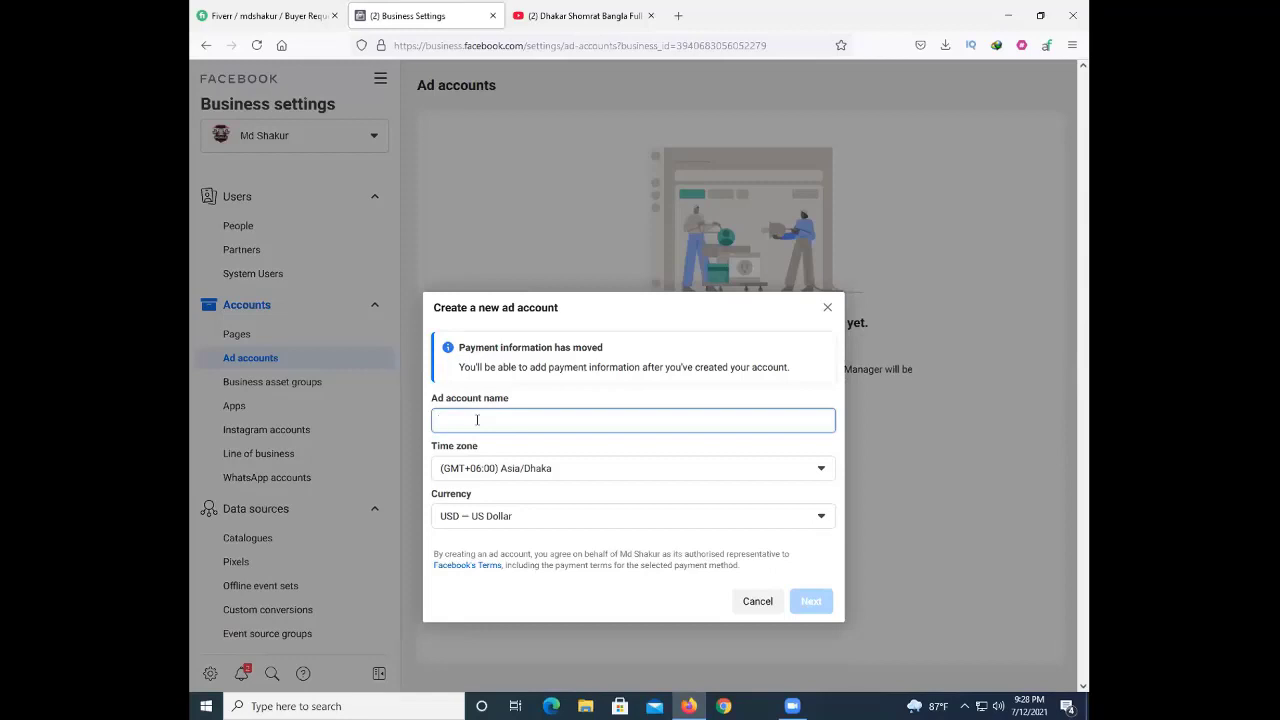
pyautogui.write('shakur')
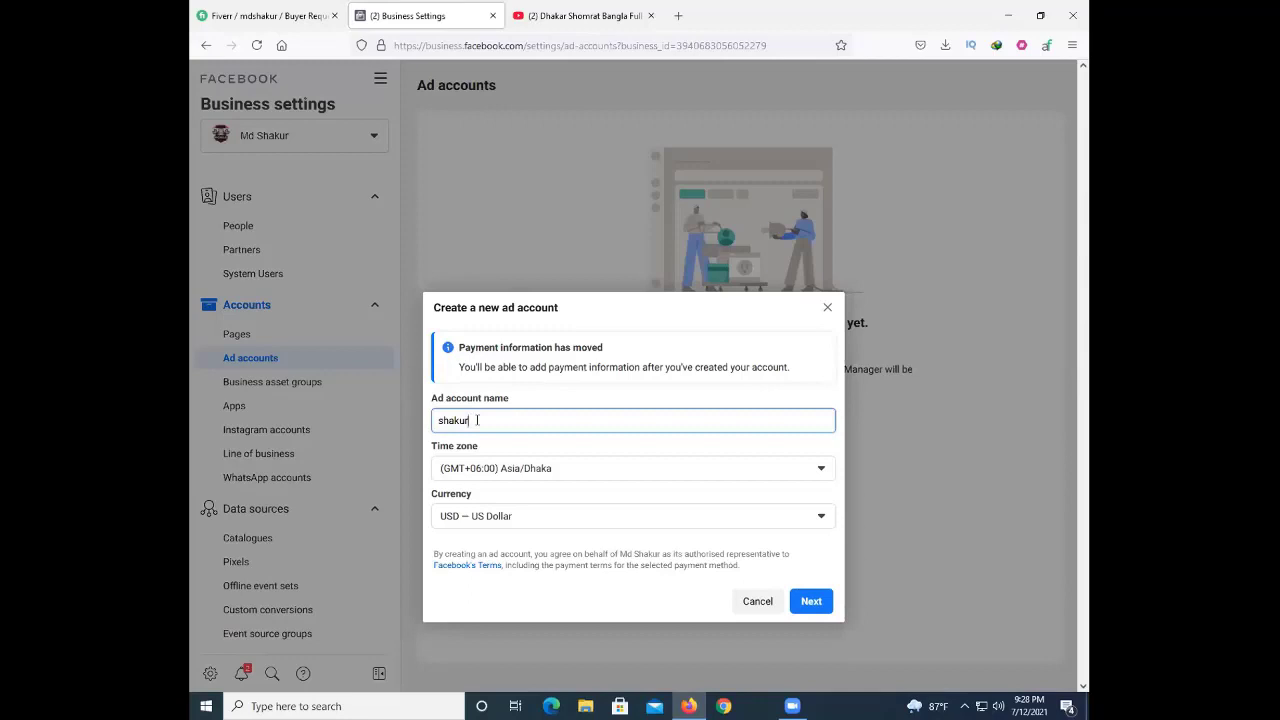
pyautogui.write(' mobile')
pyautogui.click(811, 601)
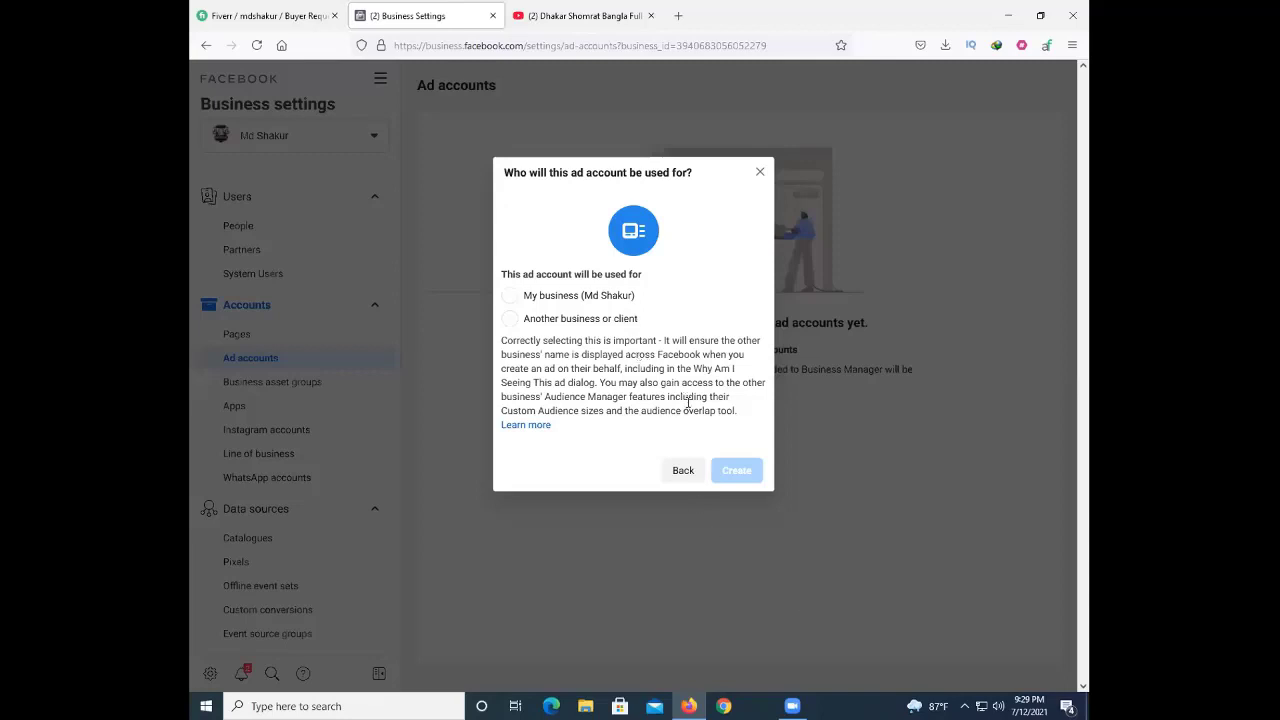
# - Set the ad account to be used for My business and create it
pyautogui.click(510, 296)
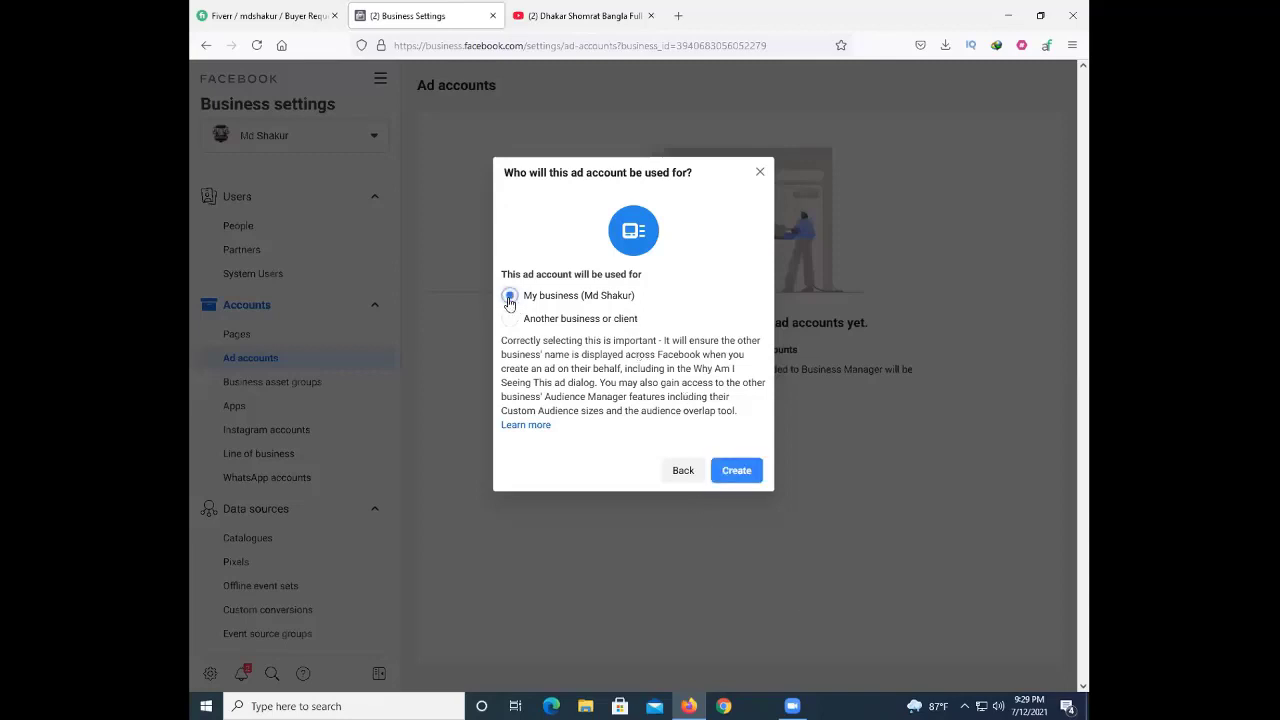
pyautogui.click(736, 471)
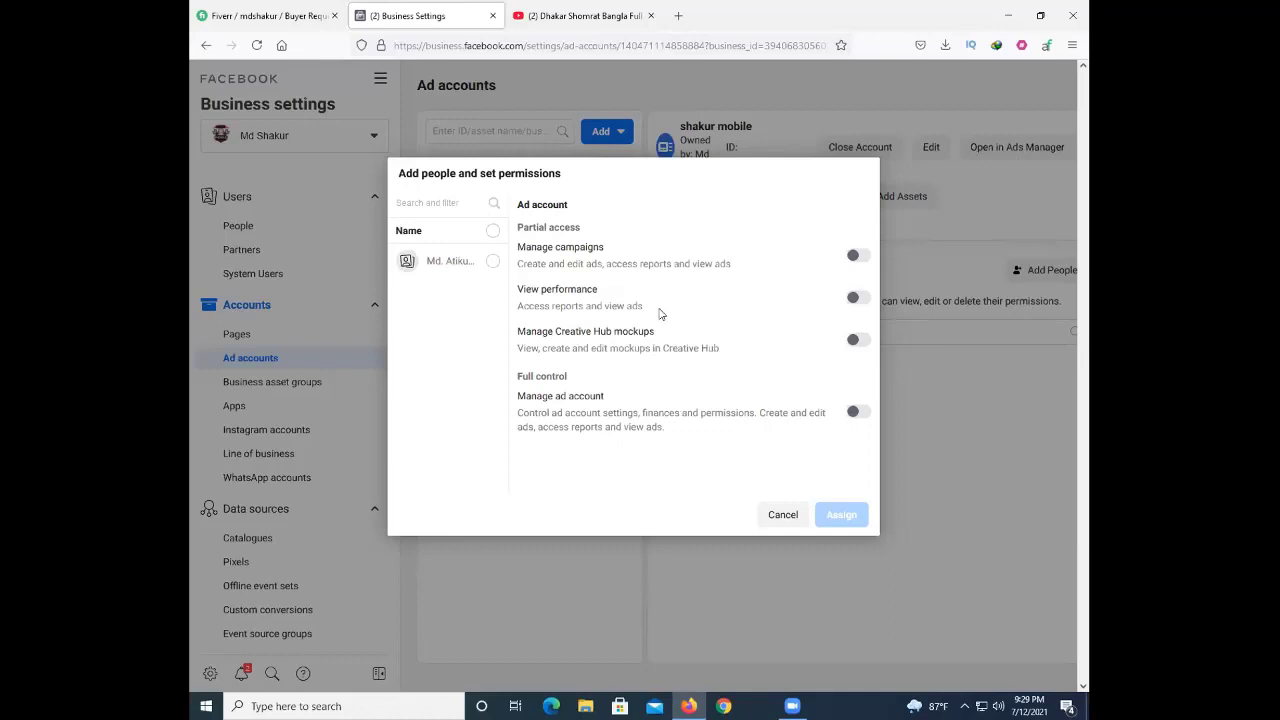
# - Assign the admin user full Manage ad account permission on shakur mobile
pyautogui.click(855, 412)
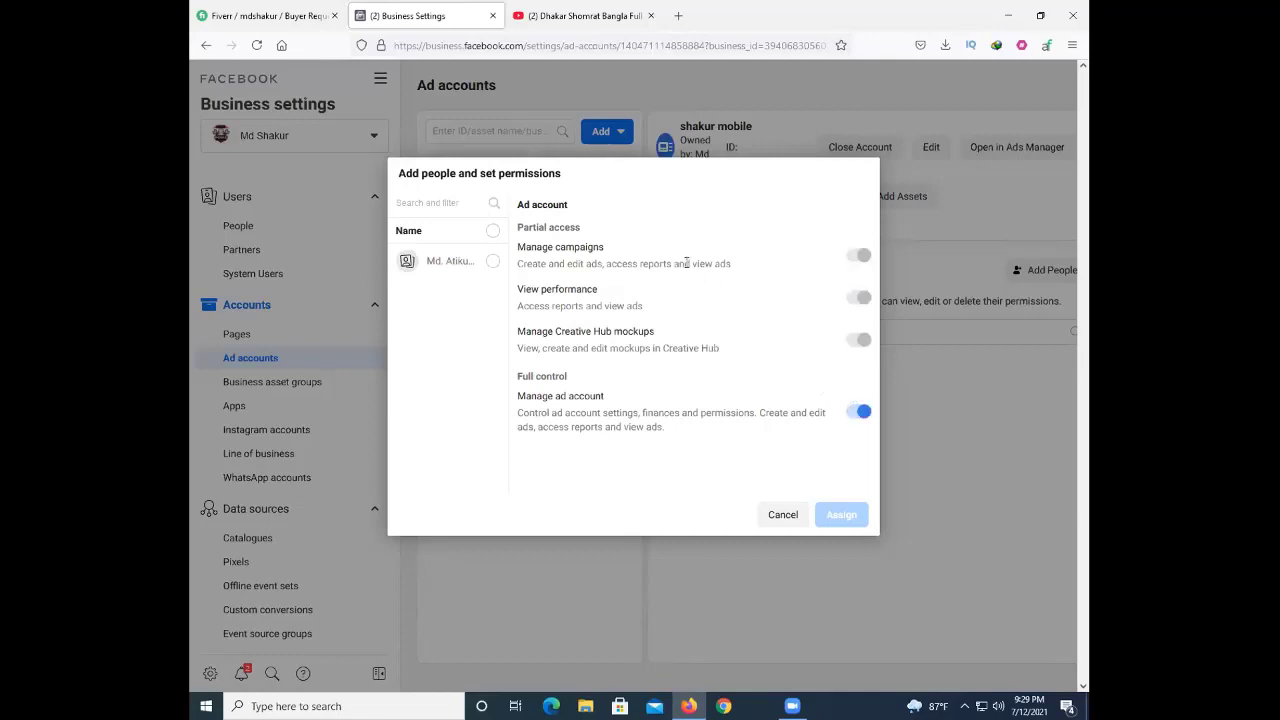
pyautogui.click(494, 262)
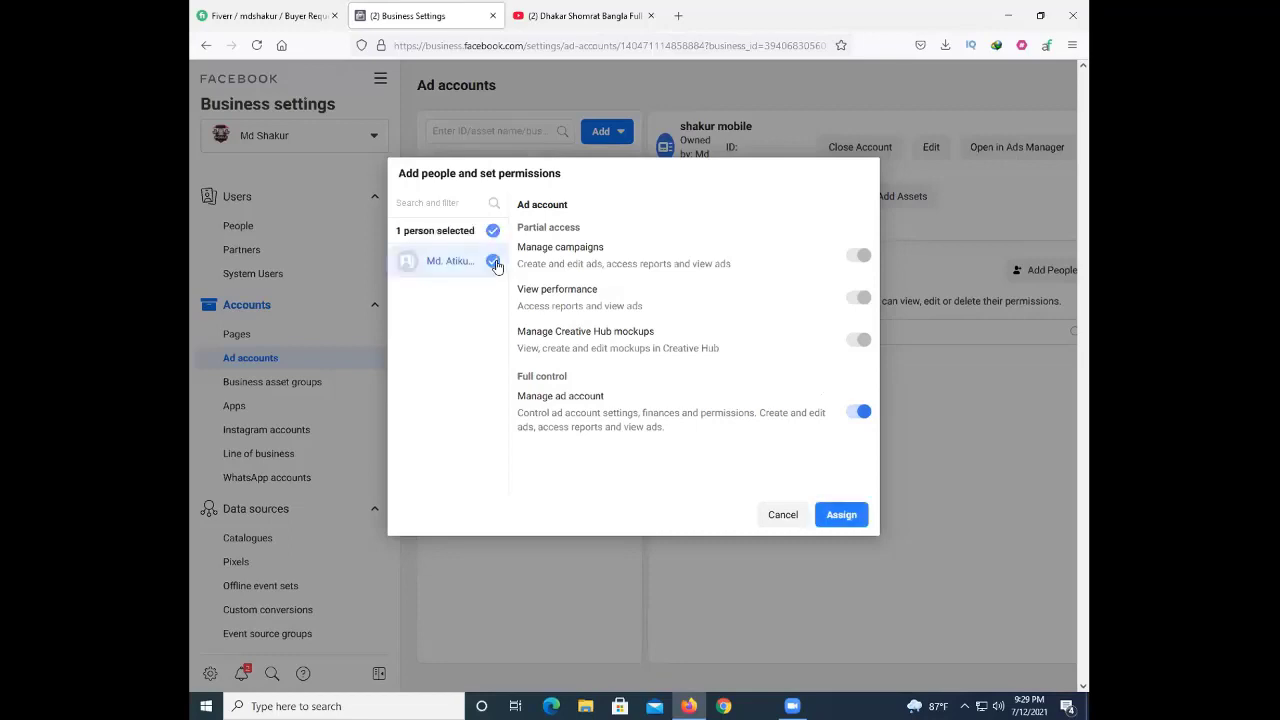
pyautogui.click(845, 515)
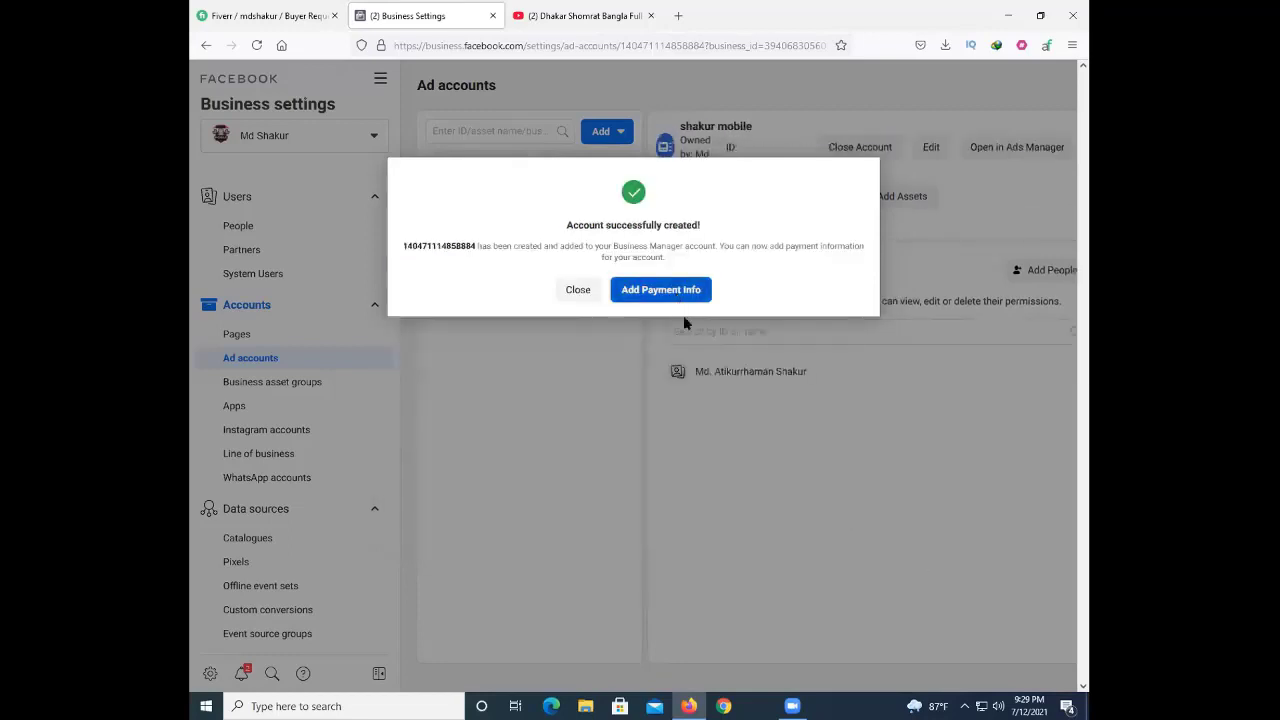
# - Dismiss the Add payment information dialog without adding a payment method
pyautogui.click(678, 298)
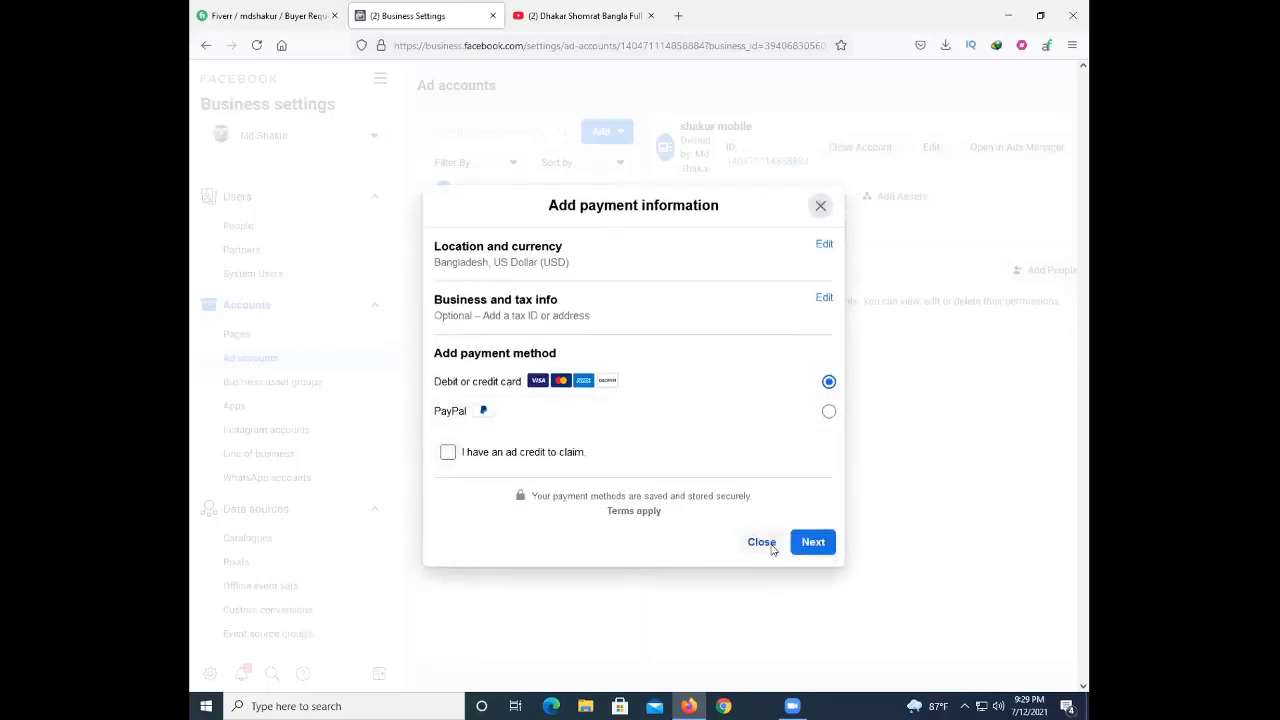
pyautogui.press('Escape')
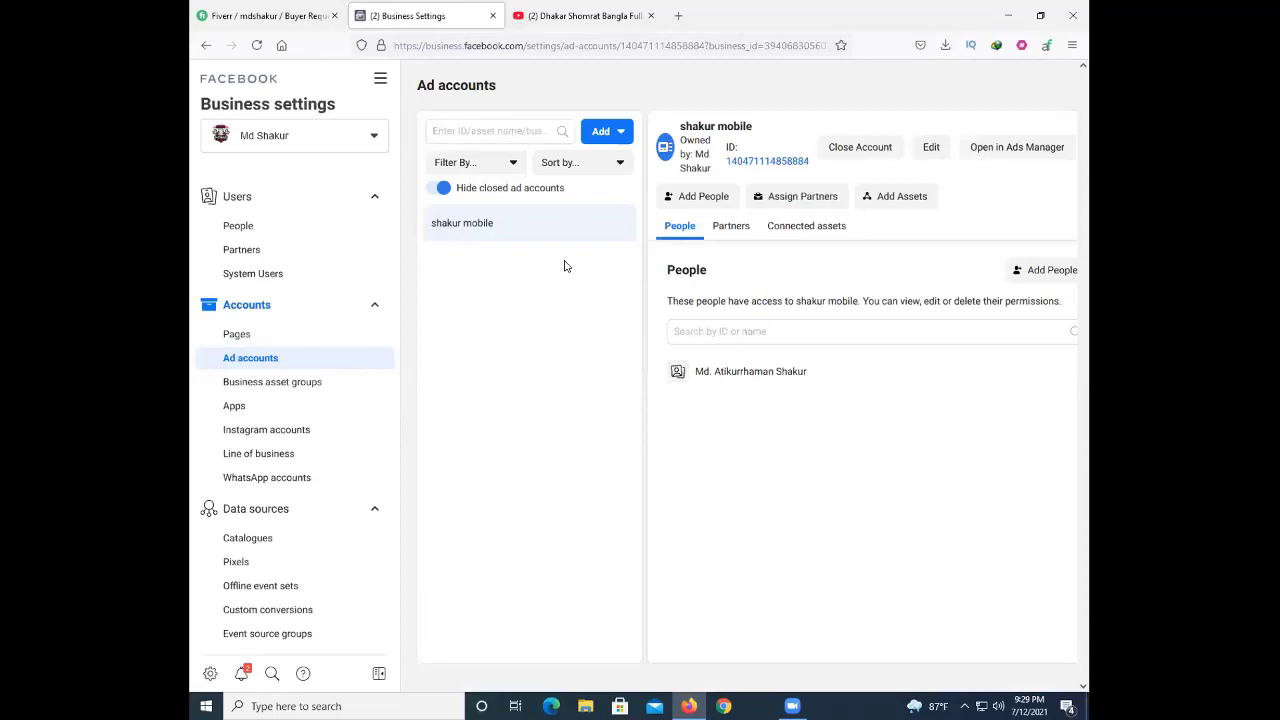
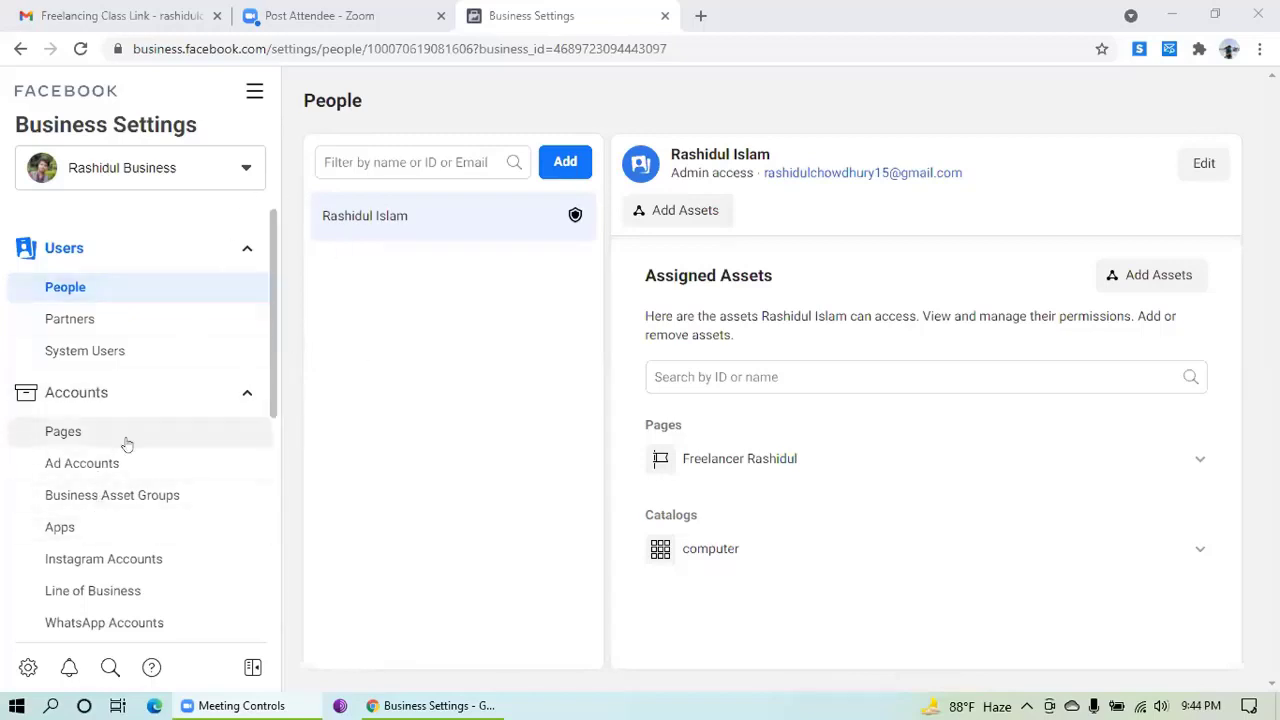
# - Show the business's Ad Accounts list, which has no ad accounts yet
pyautogui.click(177, 452)
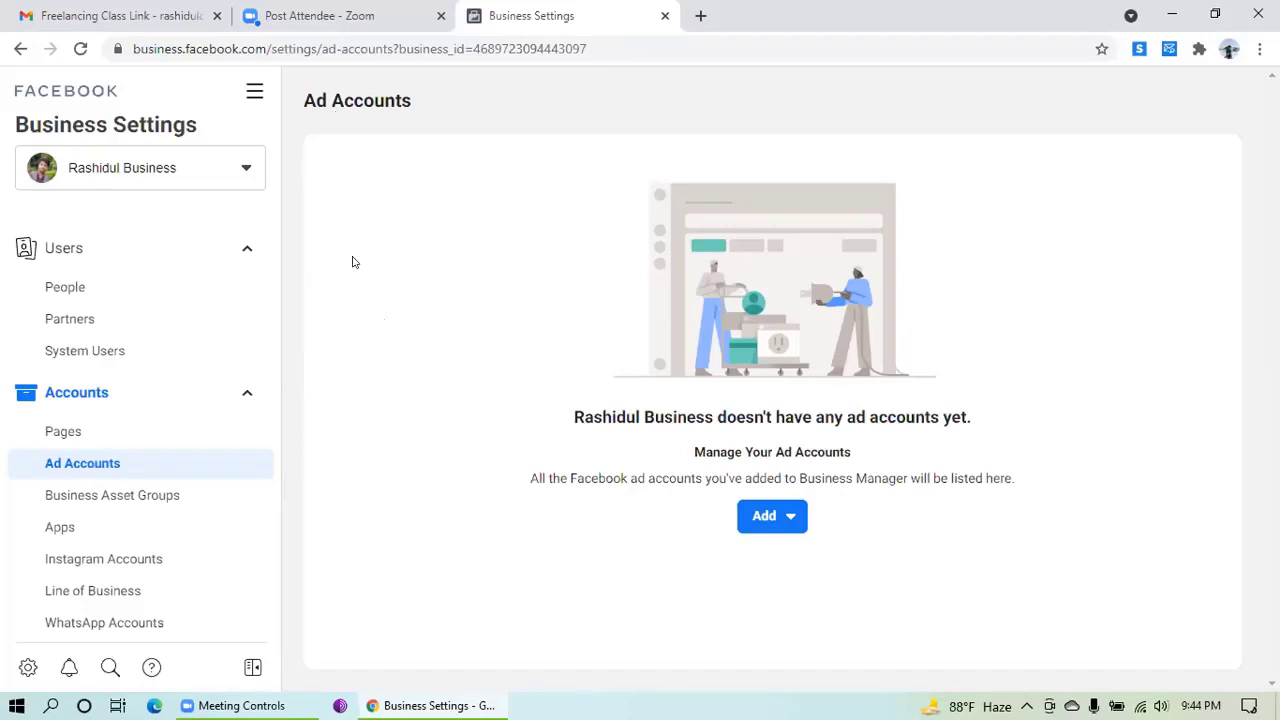
# - Scroll down the Business Settings sidebar
pyautogui.scroll(-1, 260, 388)
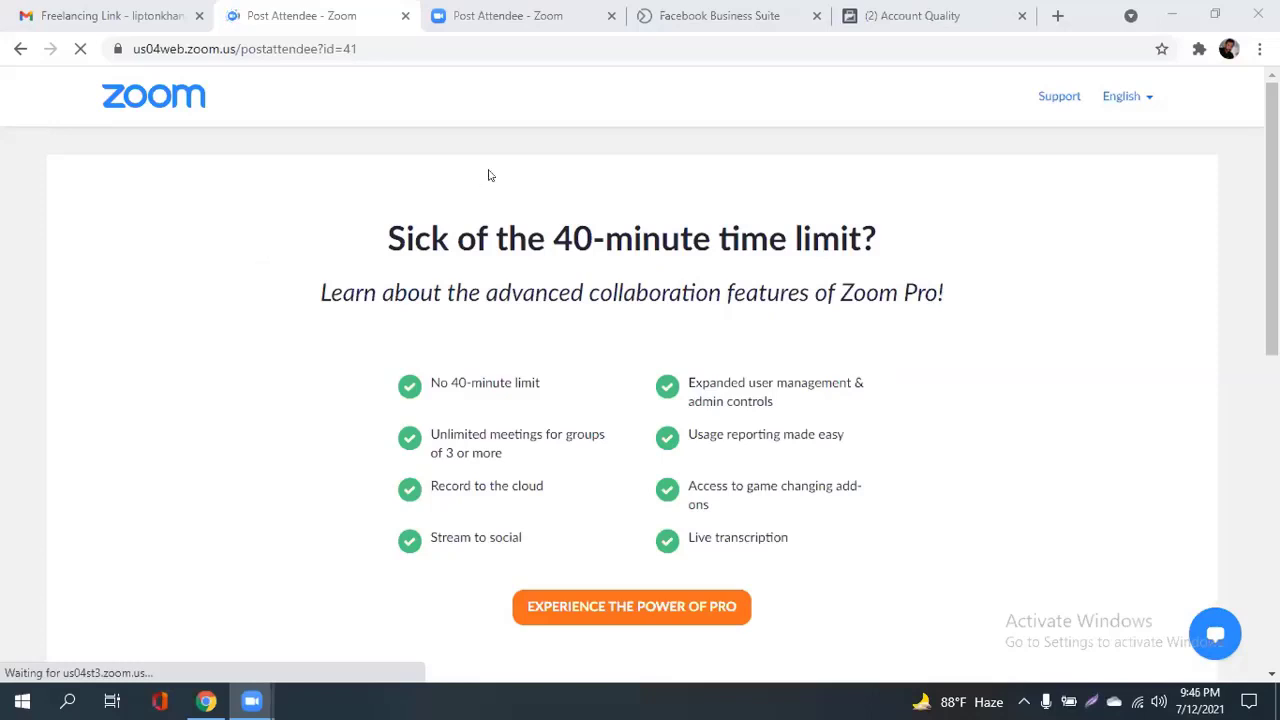
# - Check the personal Facebook account's quality status, then go to Business settings via All tools
pyautogui.click(952, 25)
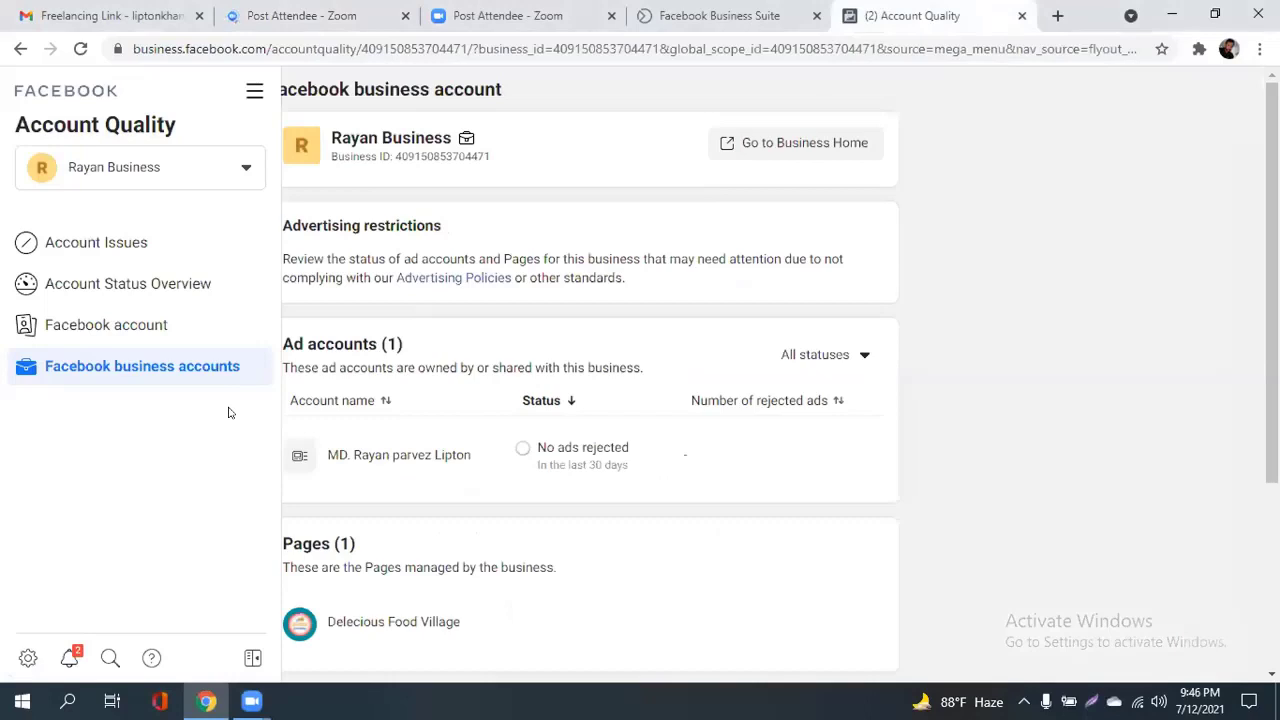
pyautogui.click(145, 327)
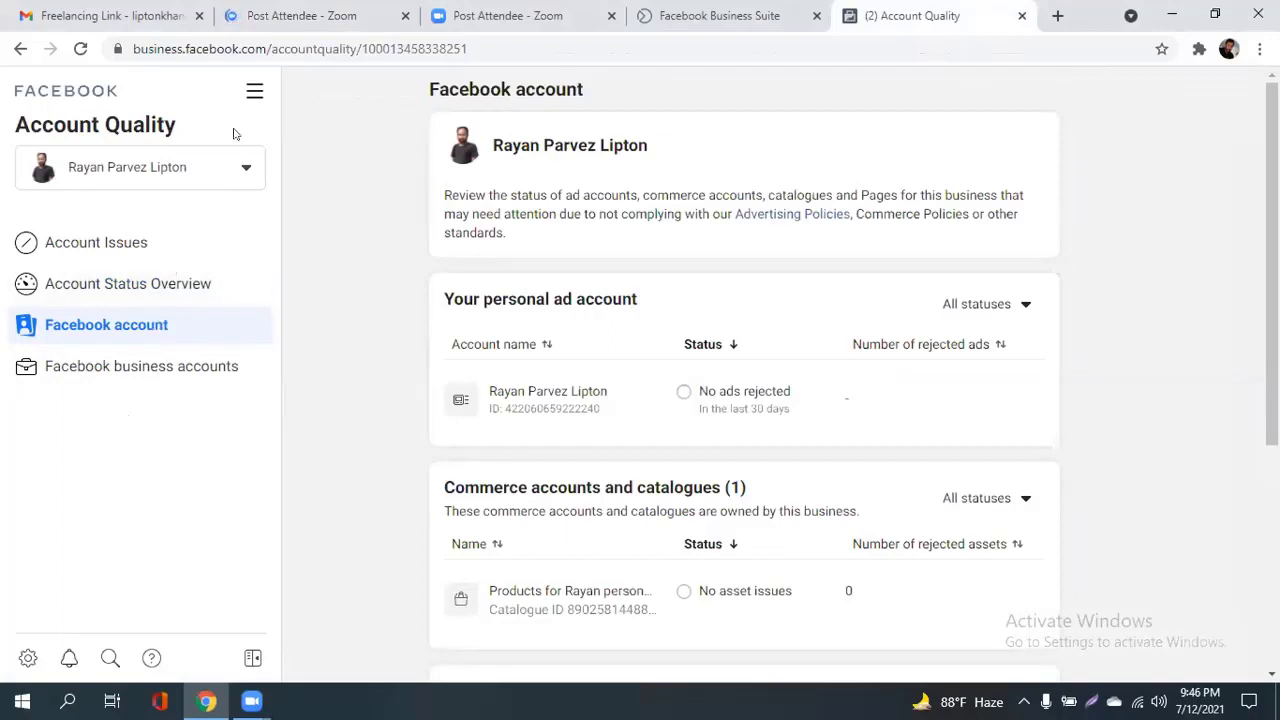
pyautogui.click(254, 92)
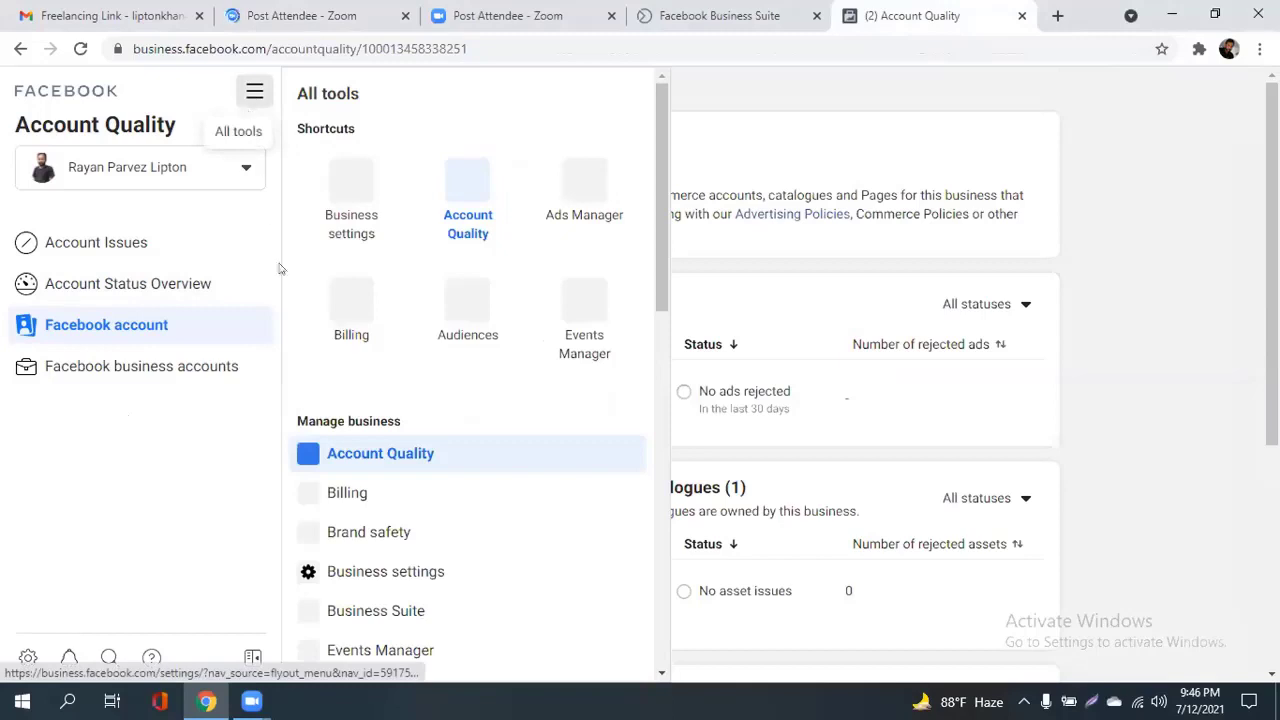
pyautogui.scroll(-1, 405, 380)
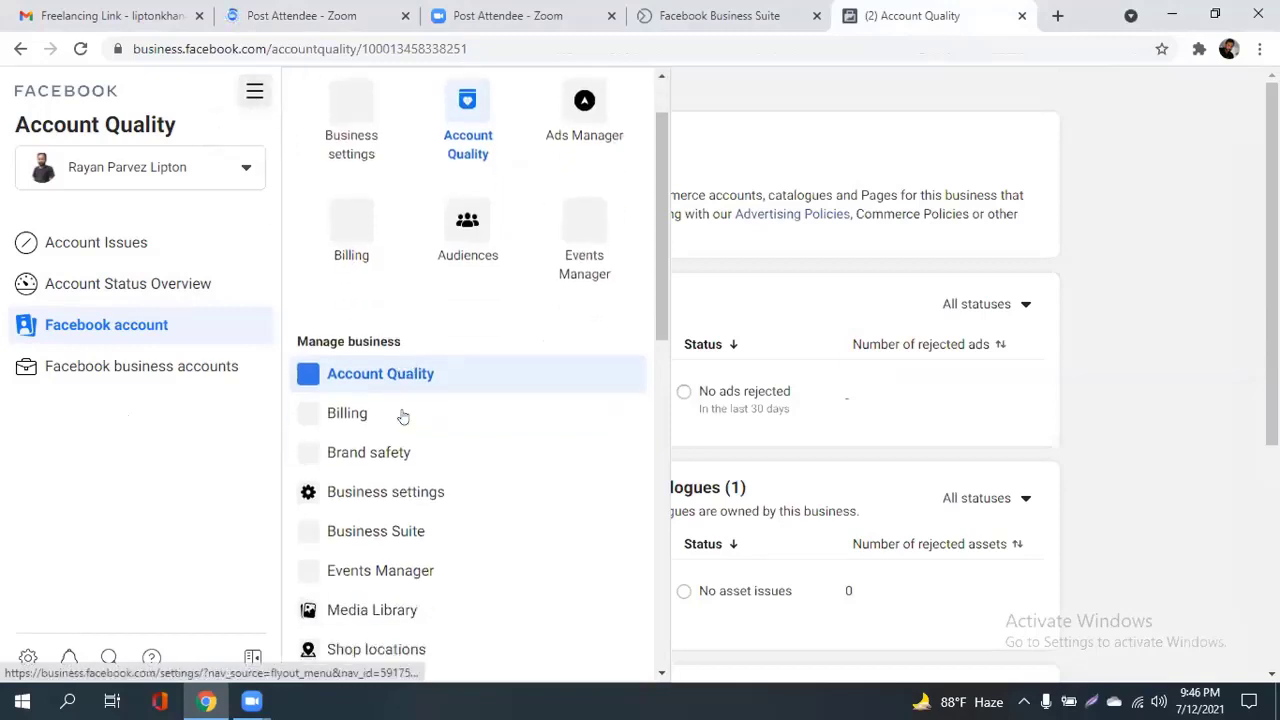
pyautogui.click(408, 485)
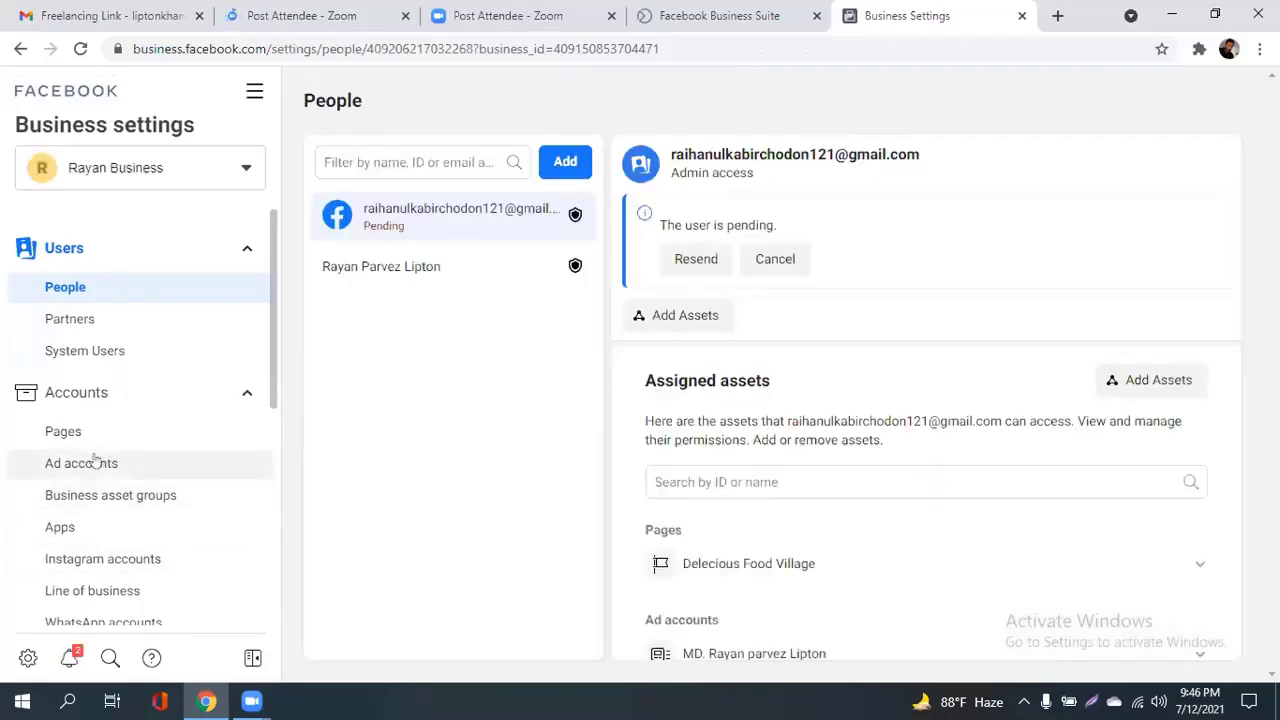
# - View the empty Ad accounts list, then open the Business info page
pyautogui.click(95, 460)
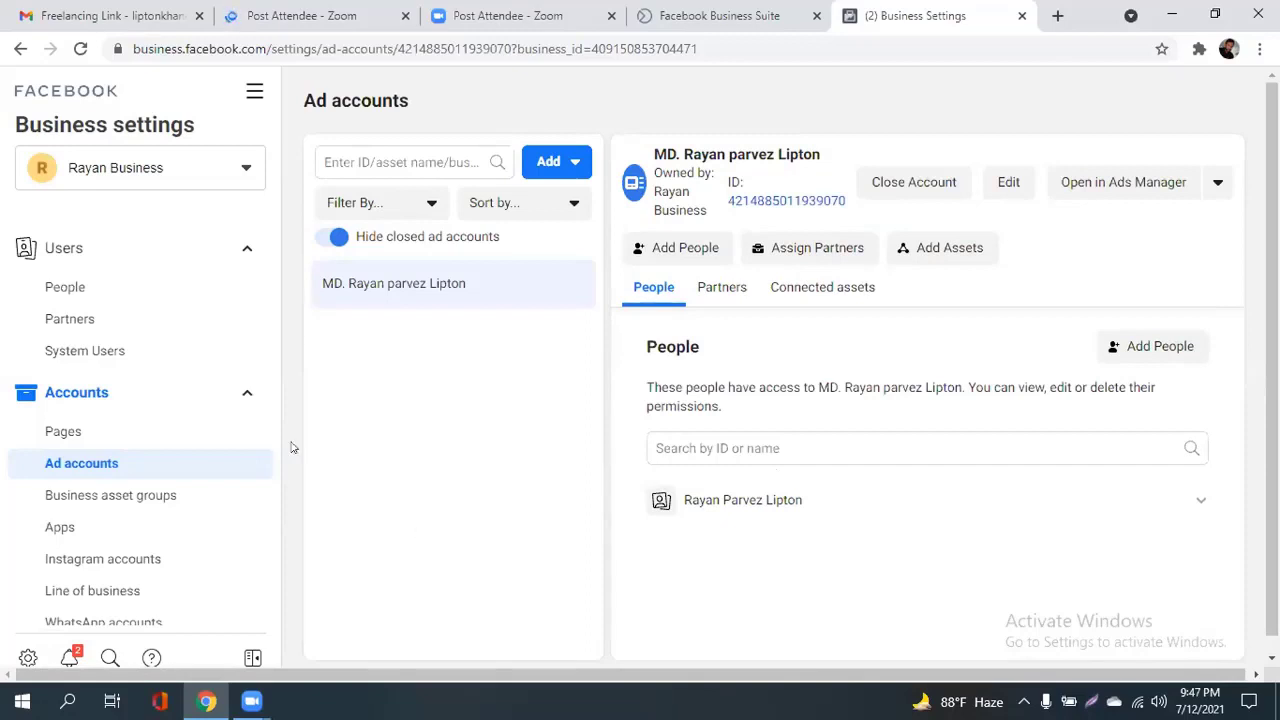
pyautogui.scroll(-4, 200, 465)
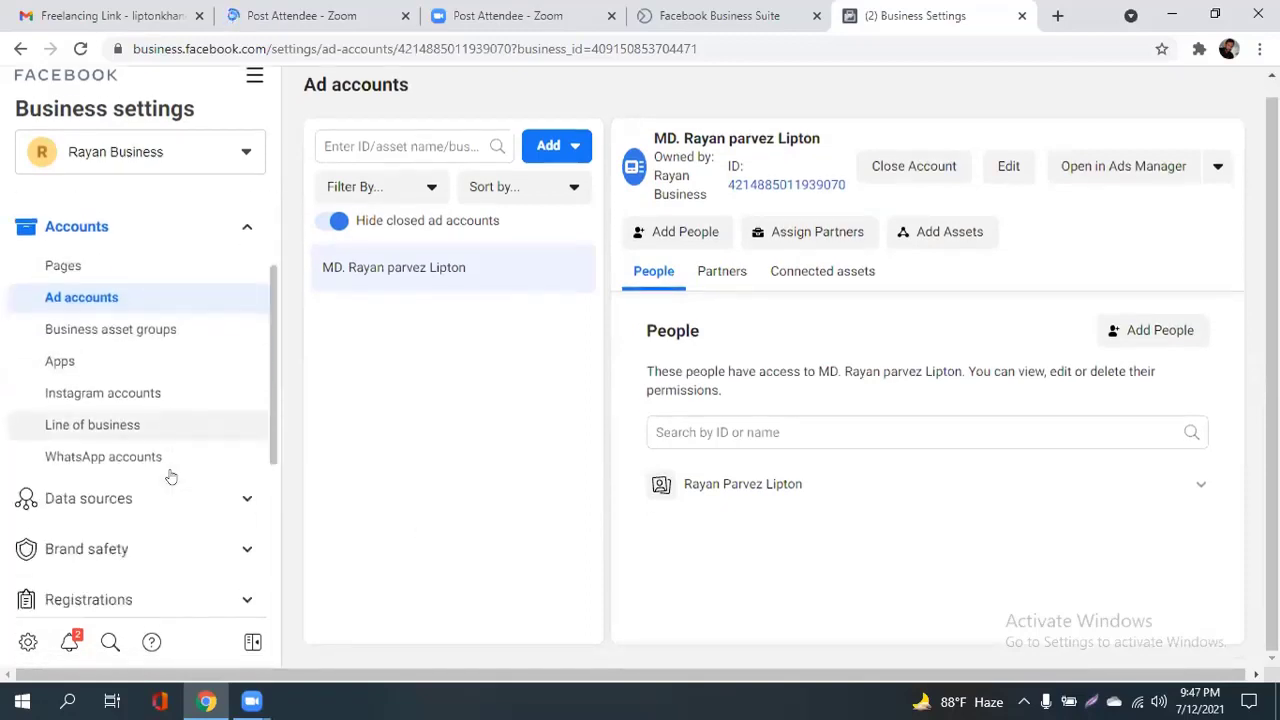
pyautogui.scroll(-3, 171, 477)
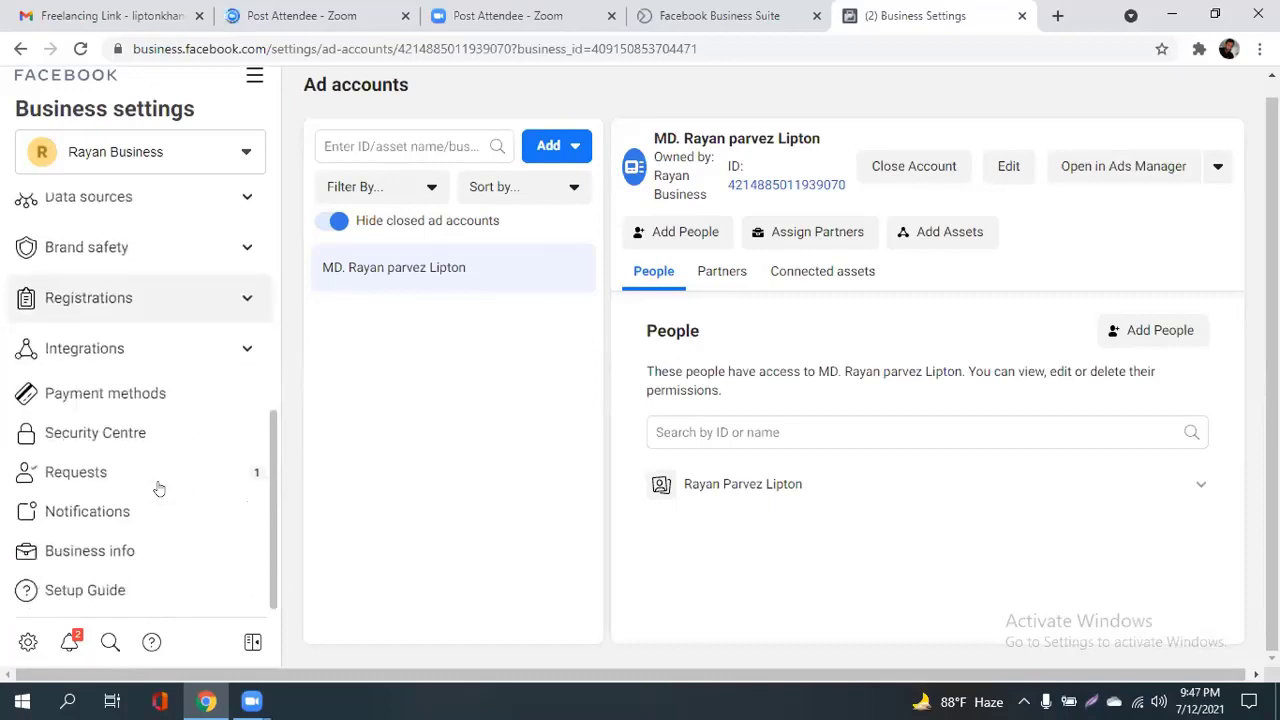
pyautogui.click(103, 553)
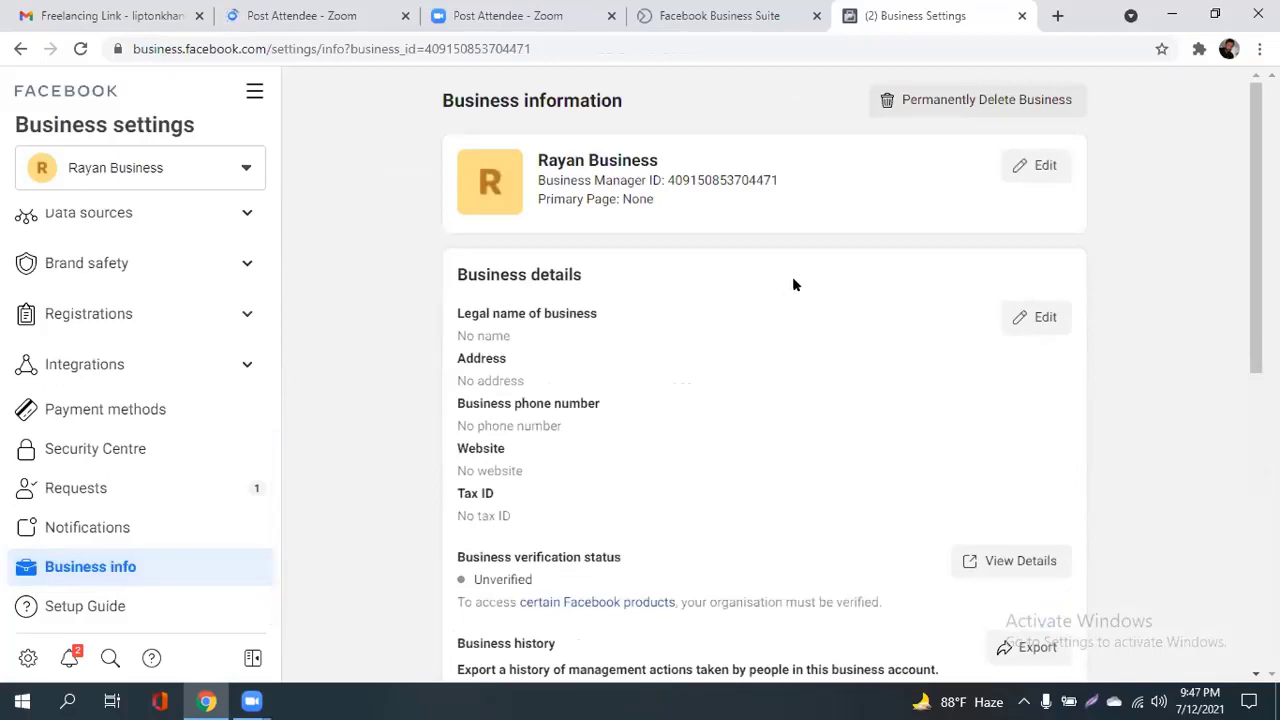
# - Scroll up and down through the Business info page to review its details
pyautogui.scroll(-1, 792, 285)
pyautogui.scroll(1, 792, 299)
pyautogui.scroll(-1, 679, 441)
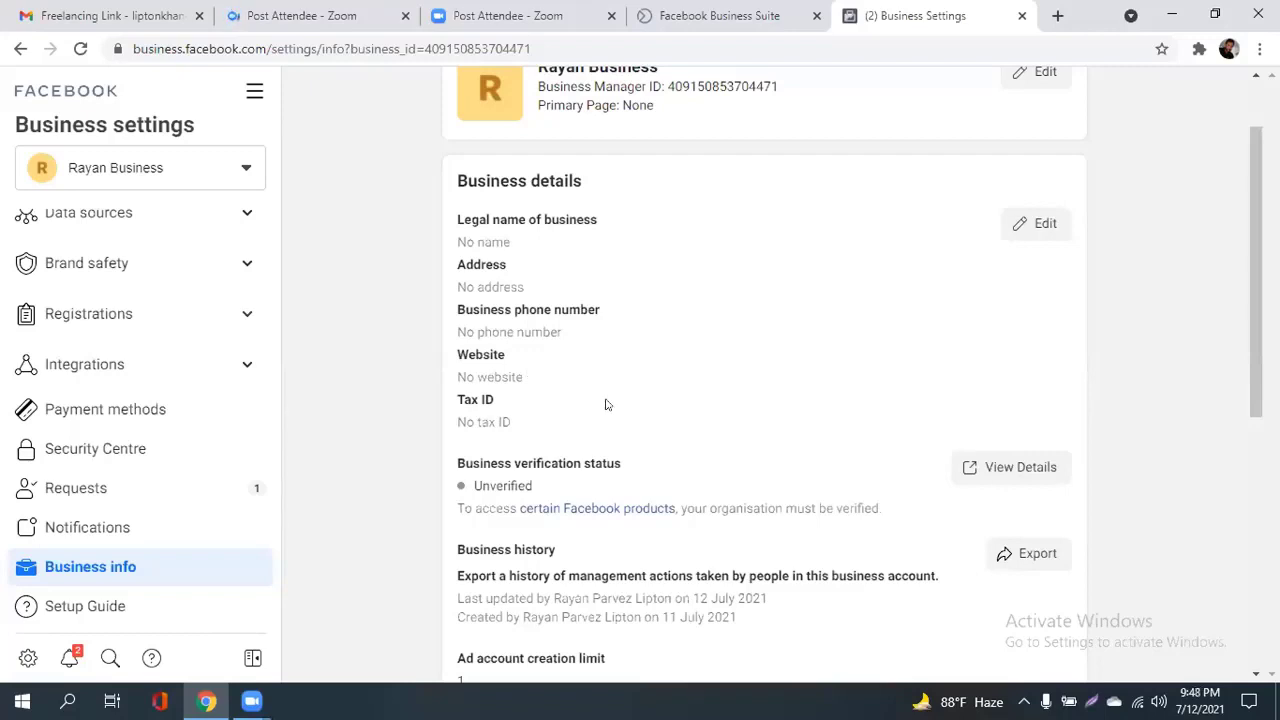
pyautogui.scroll(1, 605, 404)
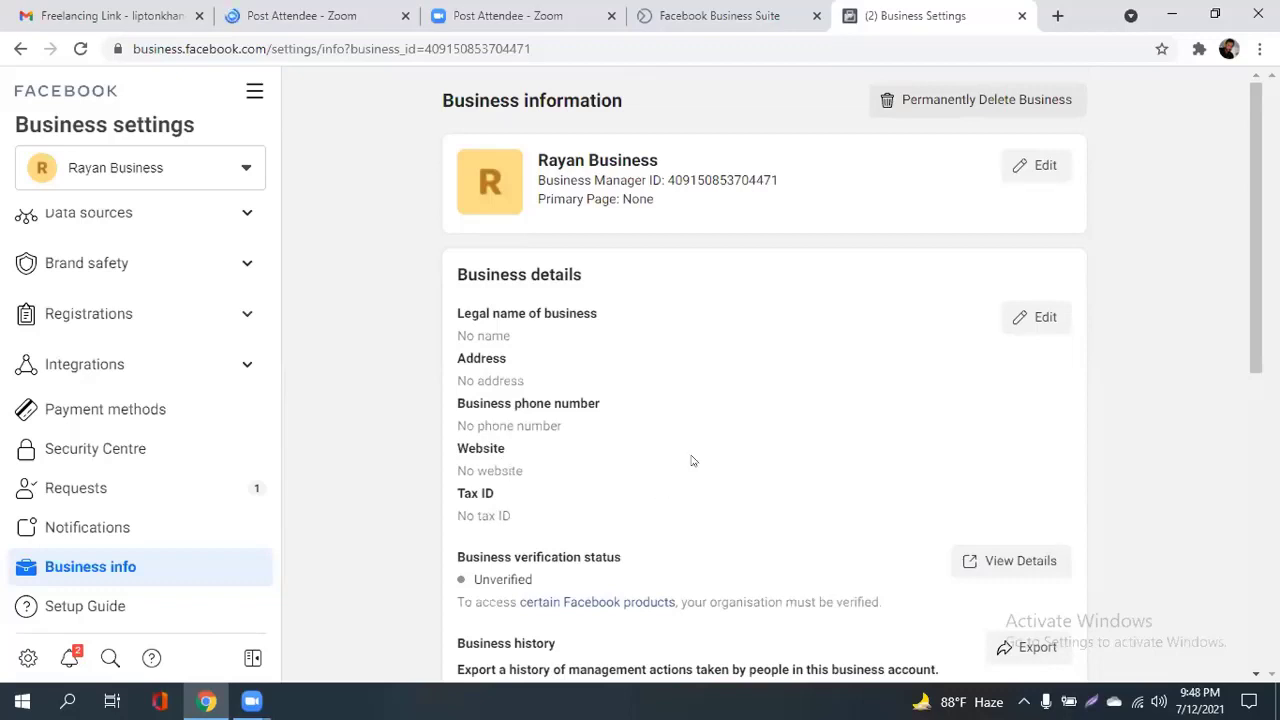
pyautogui.scroll(-2, 690, 457)
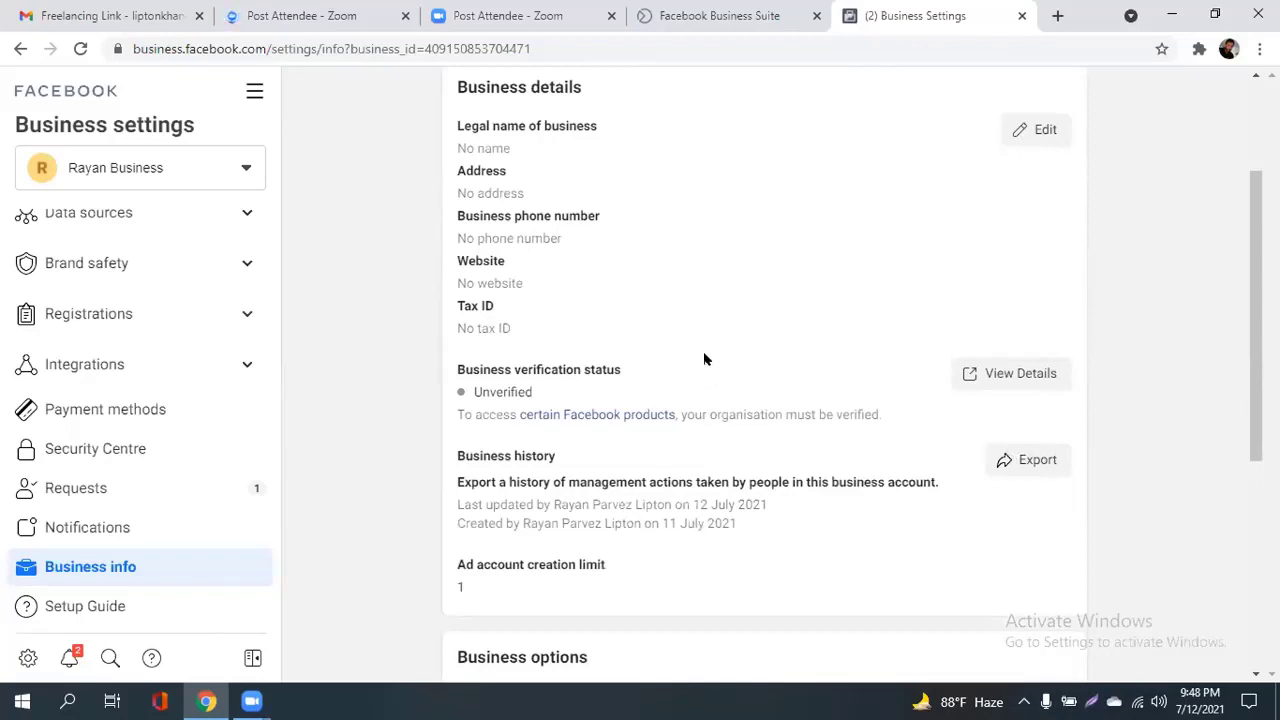
pyautogui.scroll(2, 703, 353)
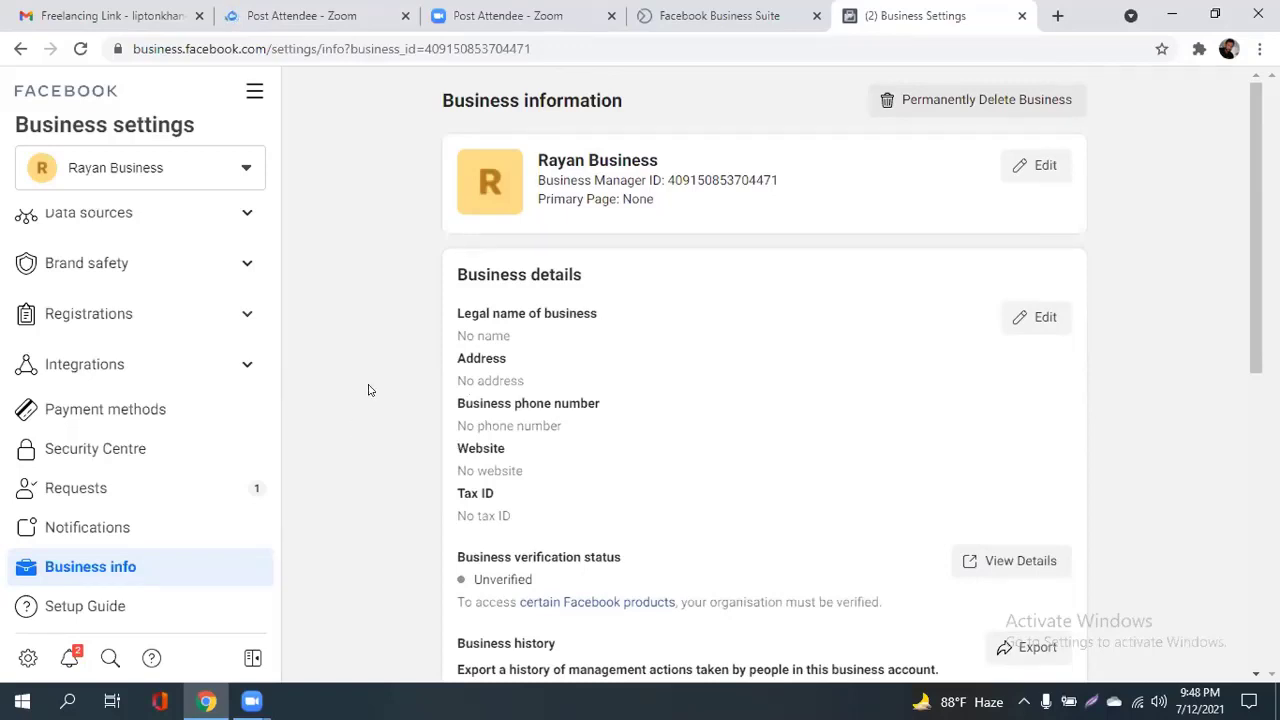
pyautogui.scroll(-2, 368, 380)
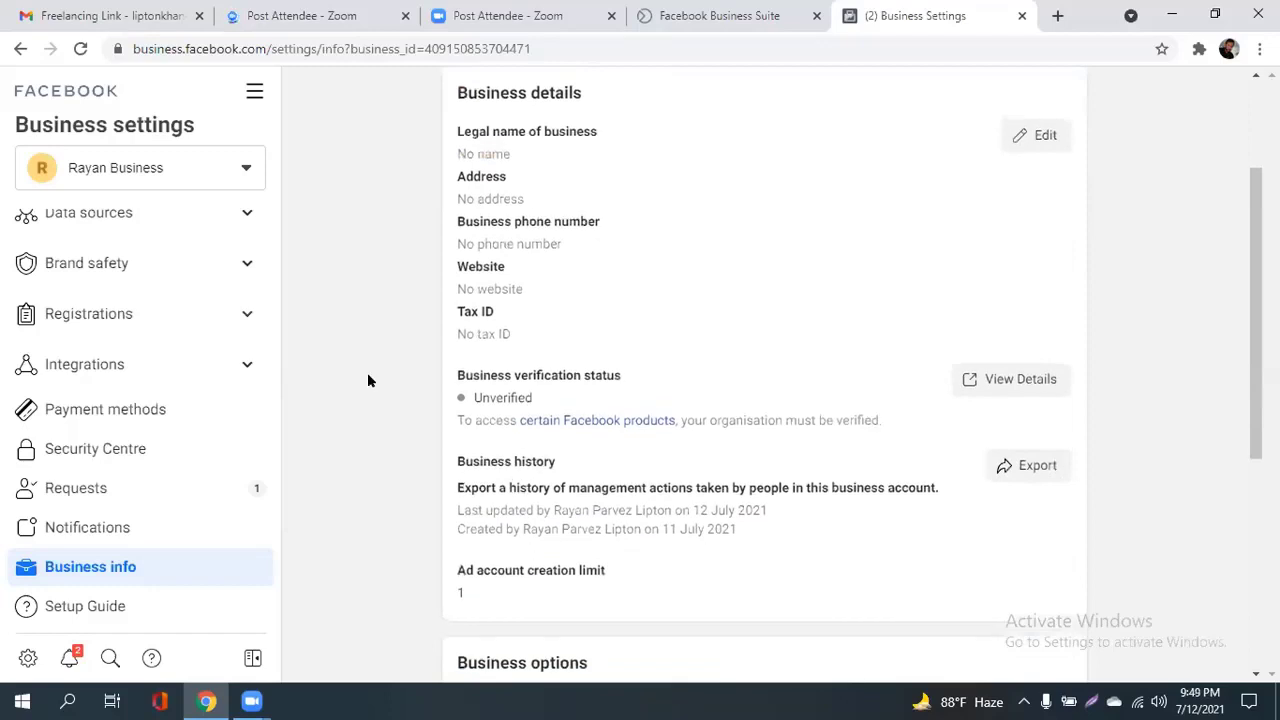
pyautogui.scroll(2, 368, 380)
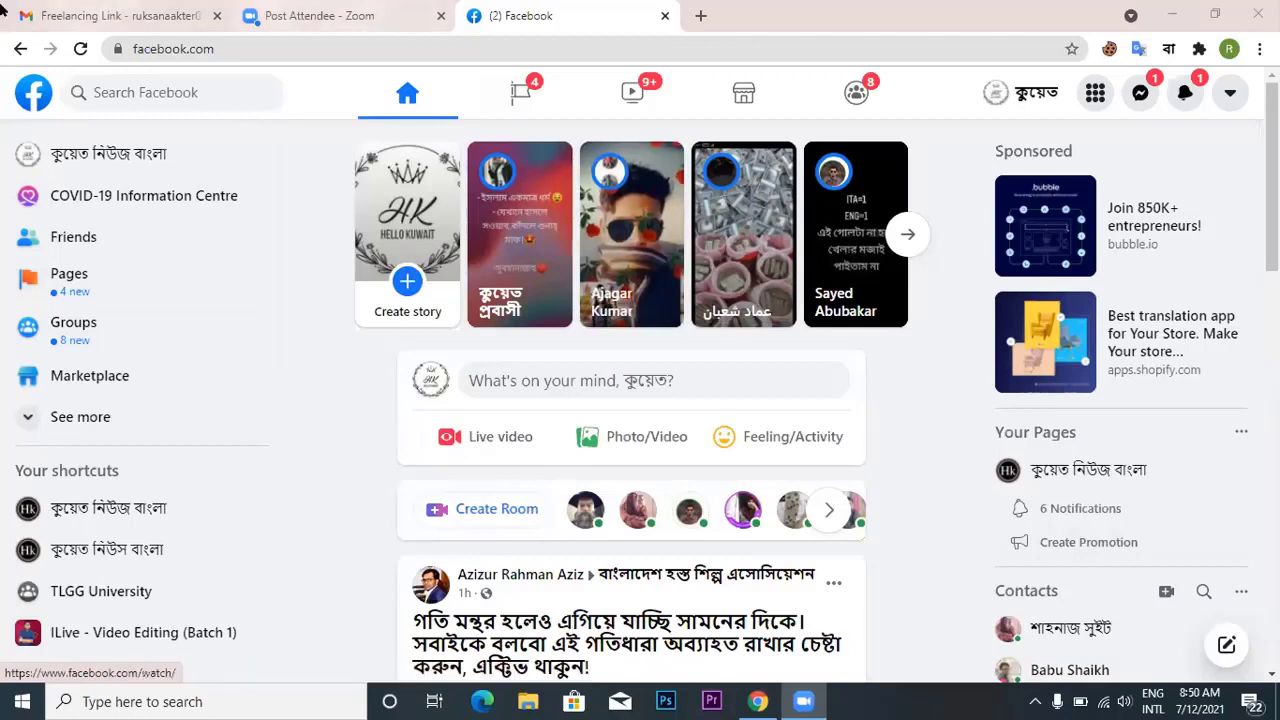
# - Insert 'business.' into the address to load business.facebook.com
pyautogui.click(138, 50)
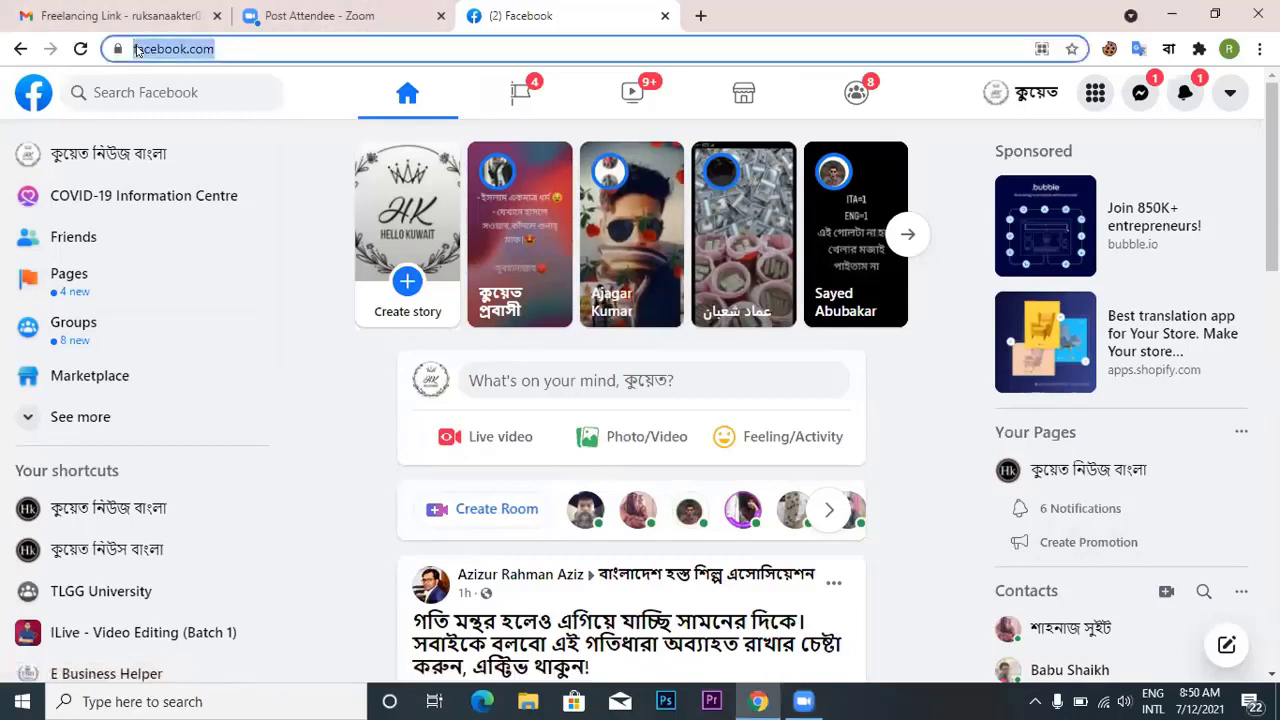
pyautogui.click(138, 50)
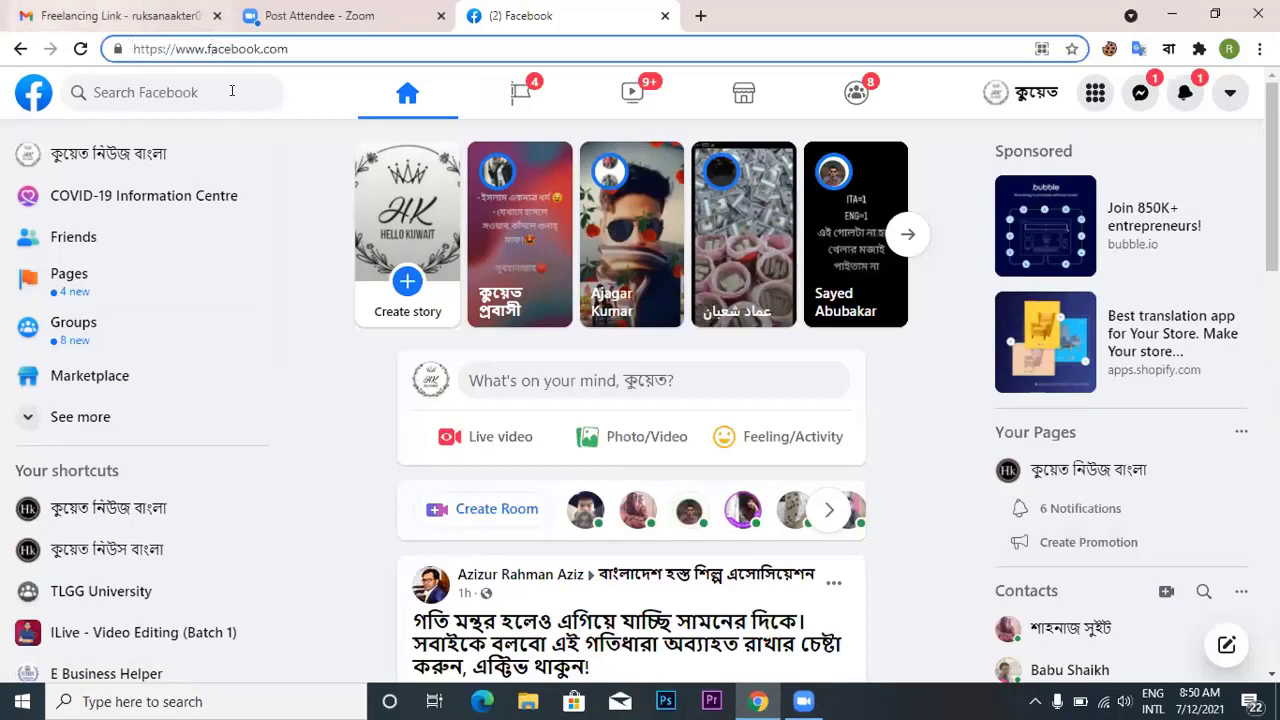
pyautogui.click(289, 48)
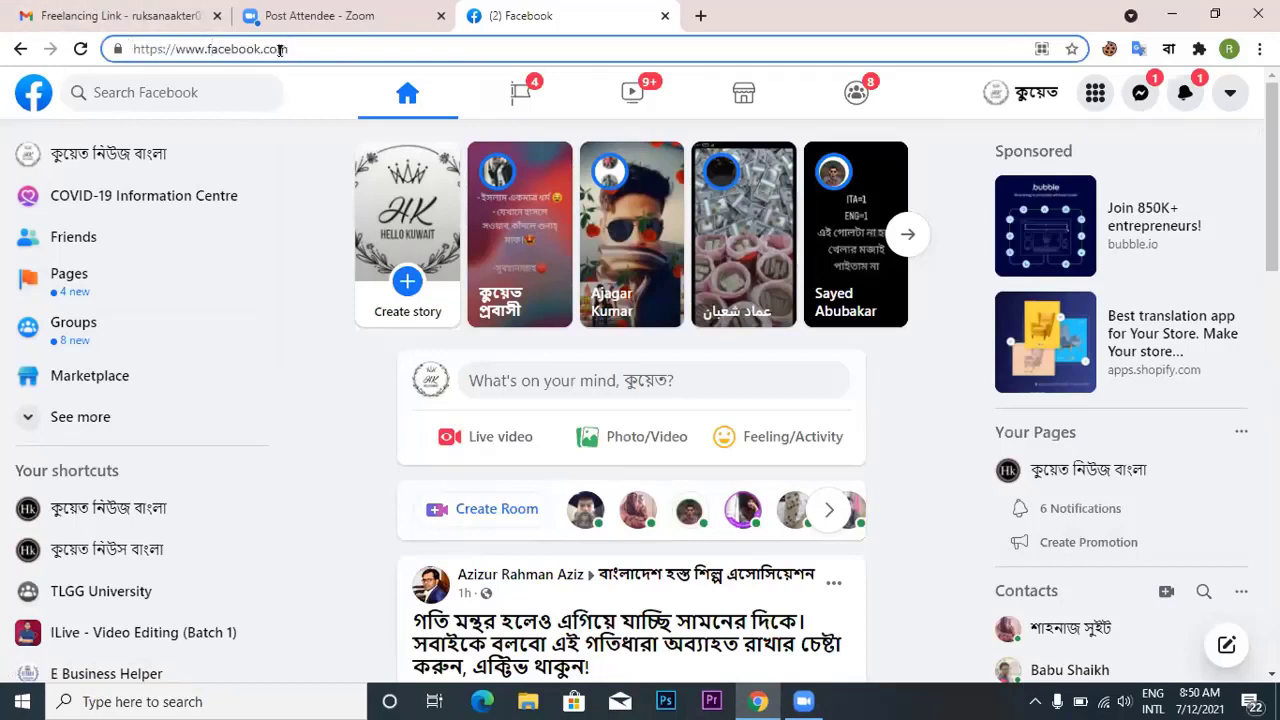
pyautogui.click(204, 48)
pyautogui.write('busi')
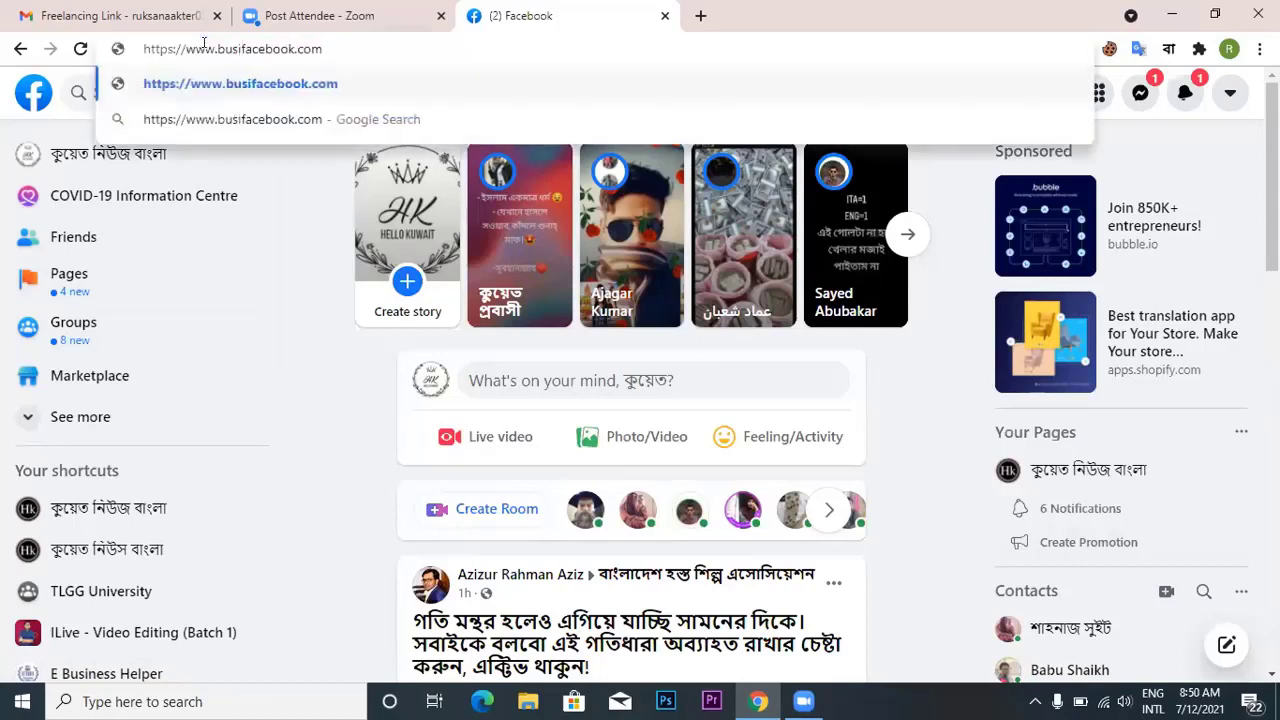
pyautogui.write('n')
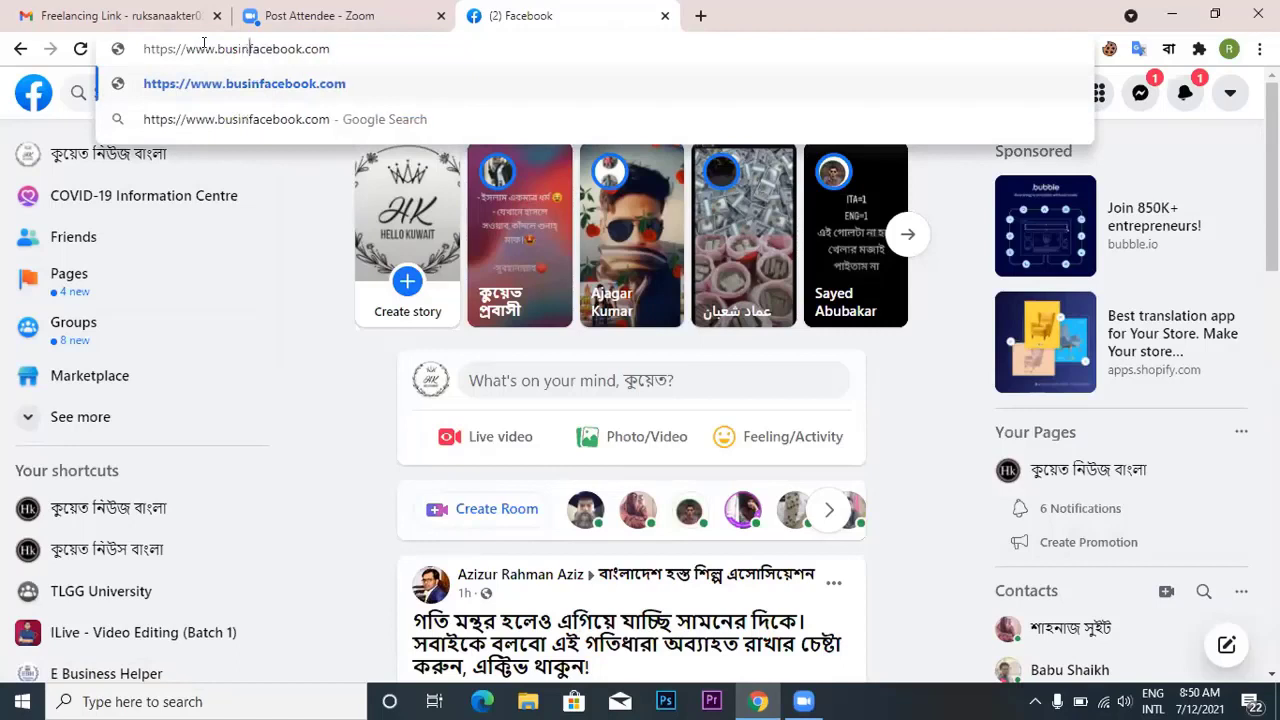
pyautogui.write('ess')
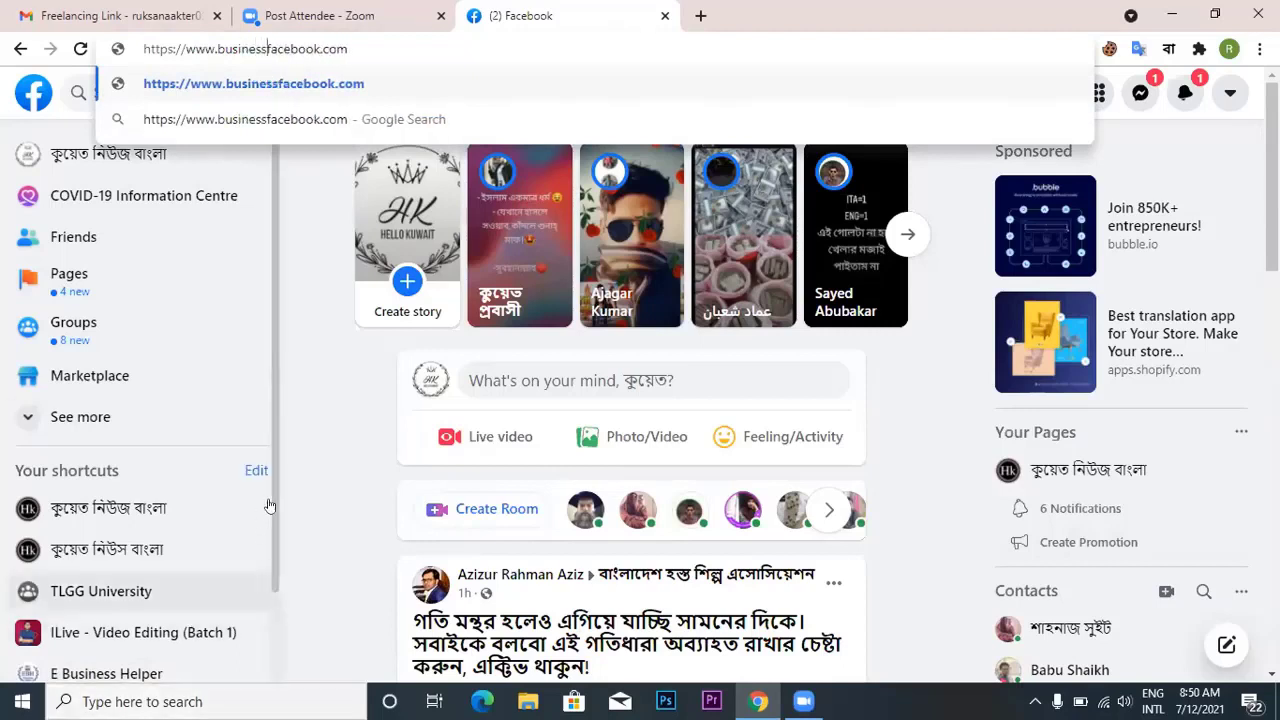
pyautogui.write('.')
pyautogui.press('Return')
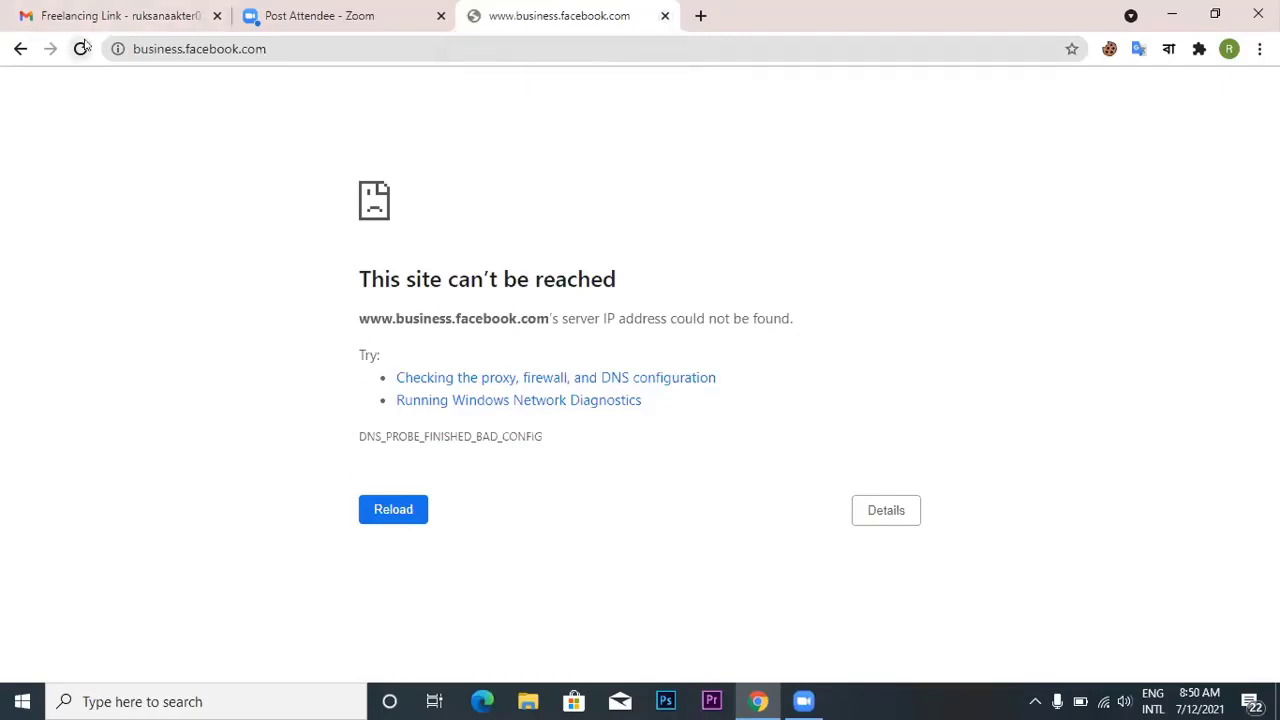
# - Close the unreachable tab and load facebook.com in a new tab
pyautogui.click(666, 15)
pyautogui.click(476, 22)
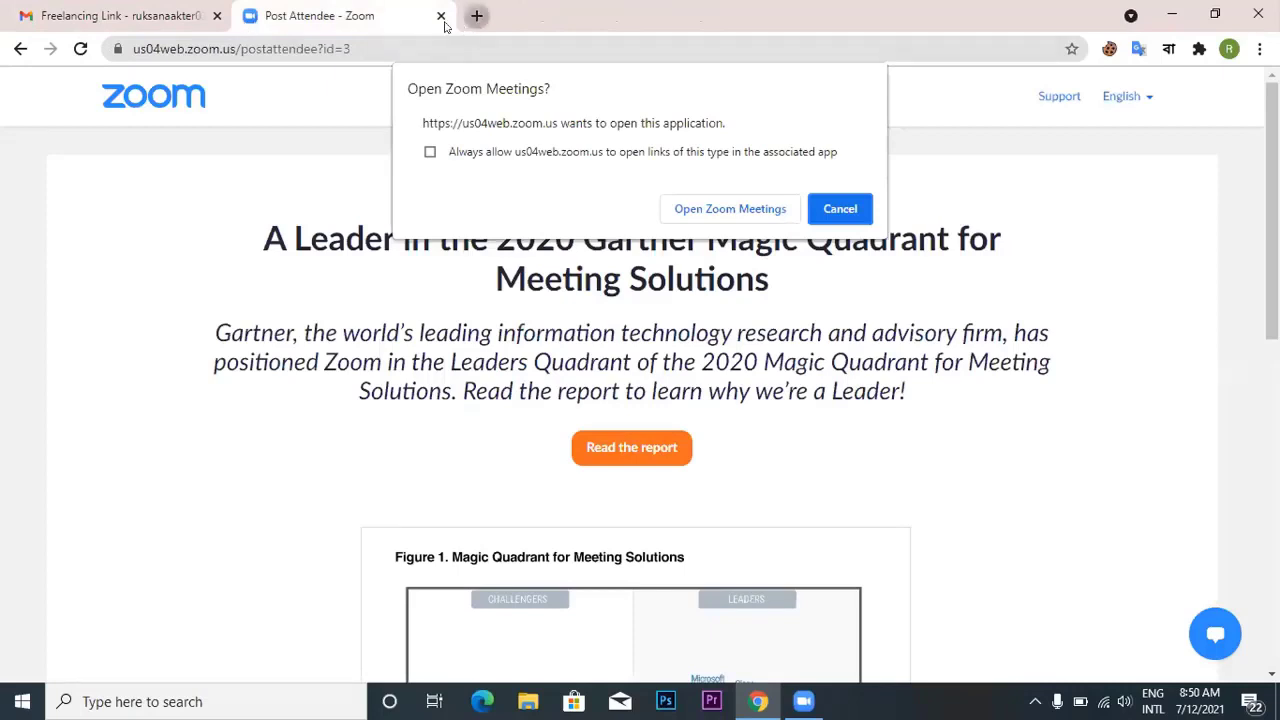
pyautogui.click(374, 44)
pyautogui.write('face')
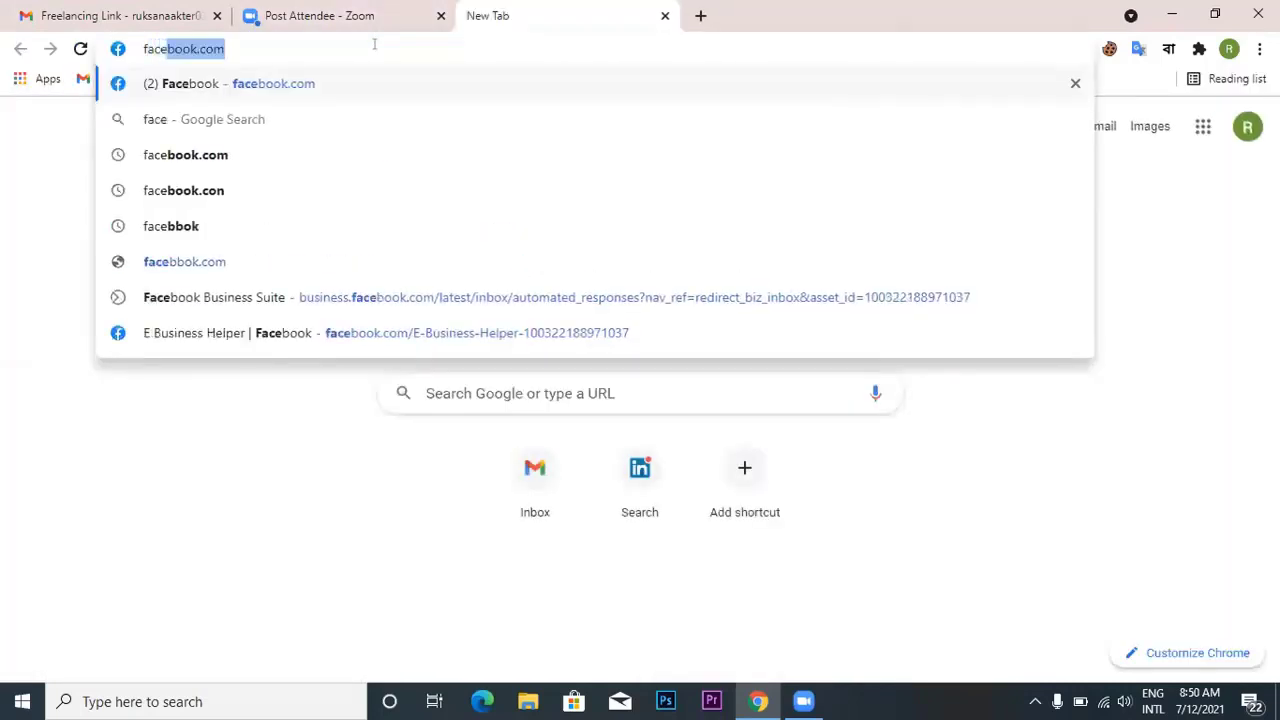
pyautogui.press('Return')
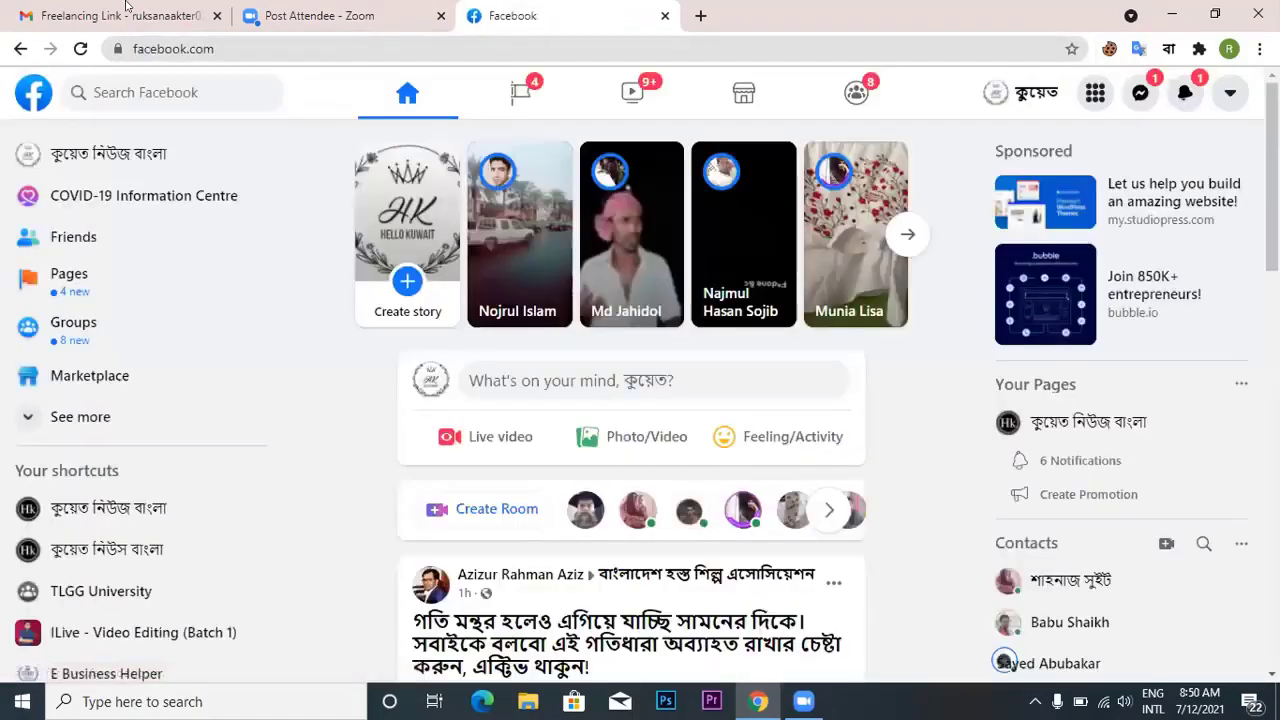
# - Replace the address with business.facebook.com to reach the Business Suite automated responses page
pyautogui.click(224, 47)
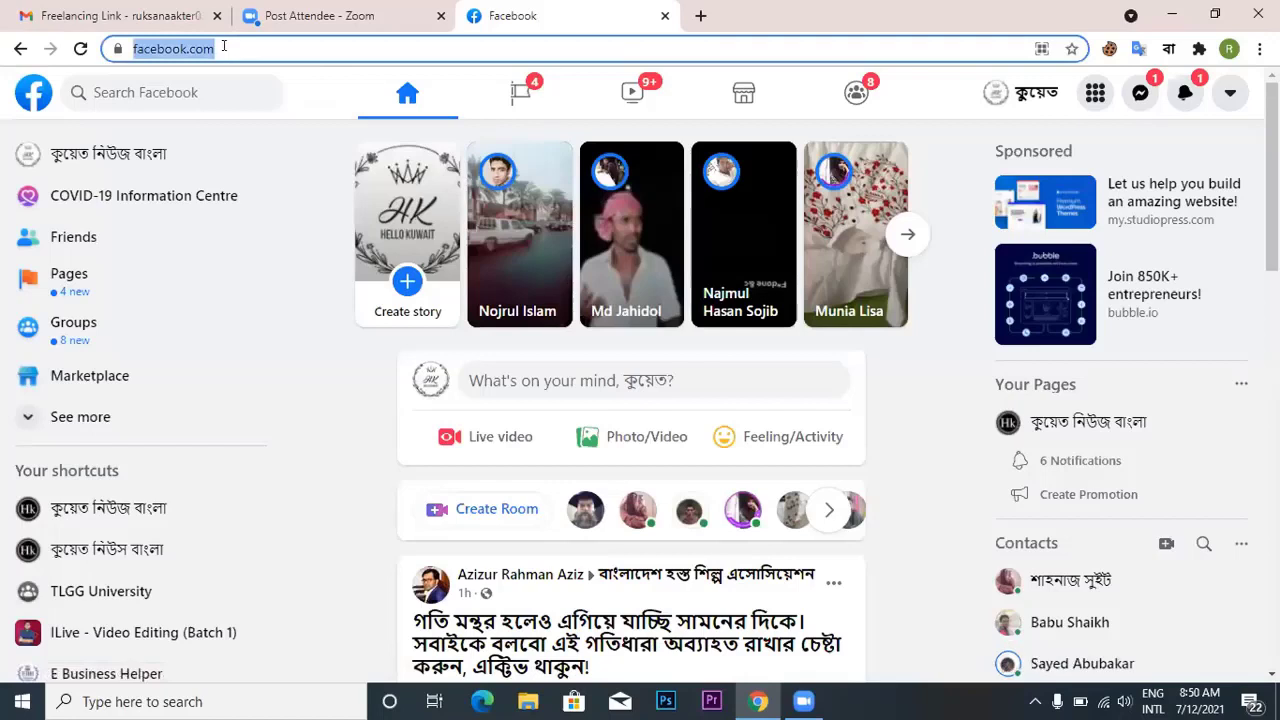
pyautogui.press('BackSpace')
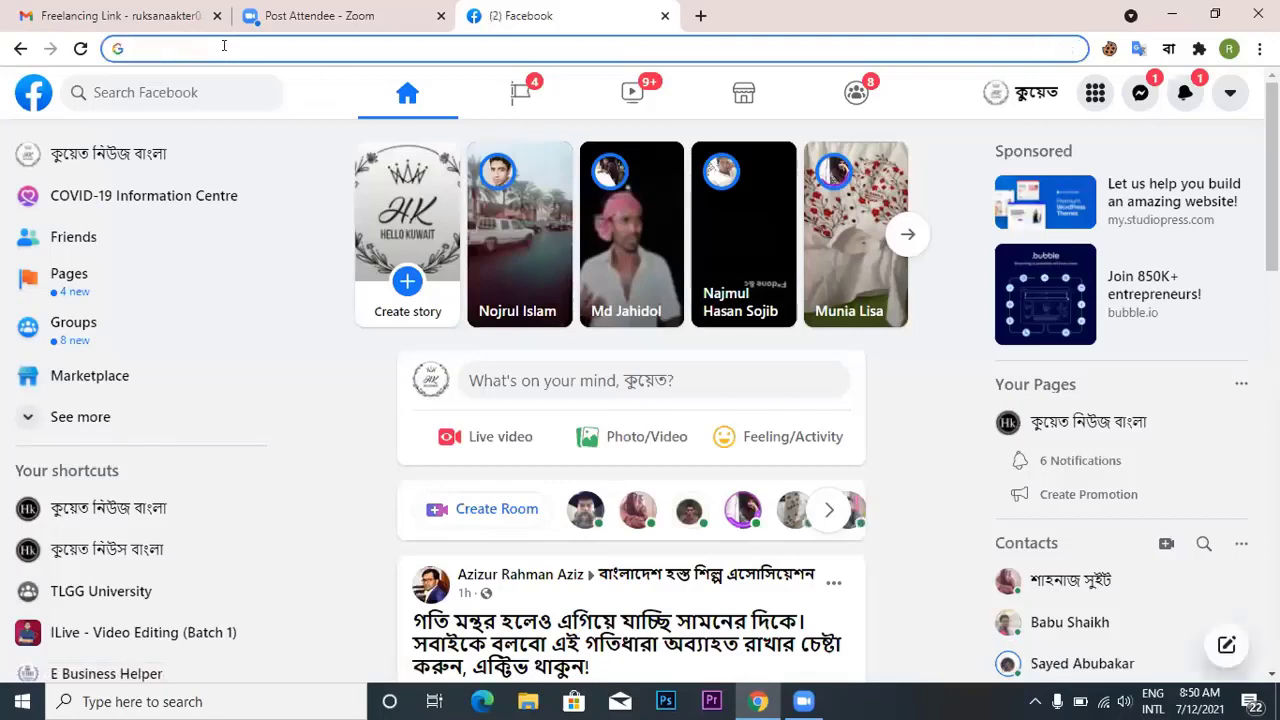
pyautogui.write('busin')
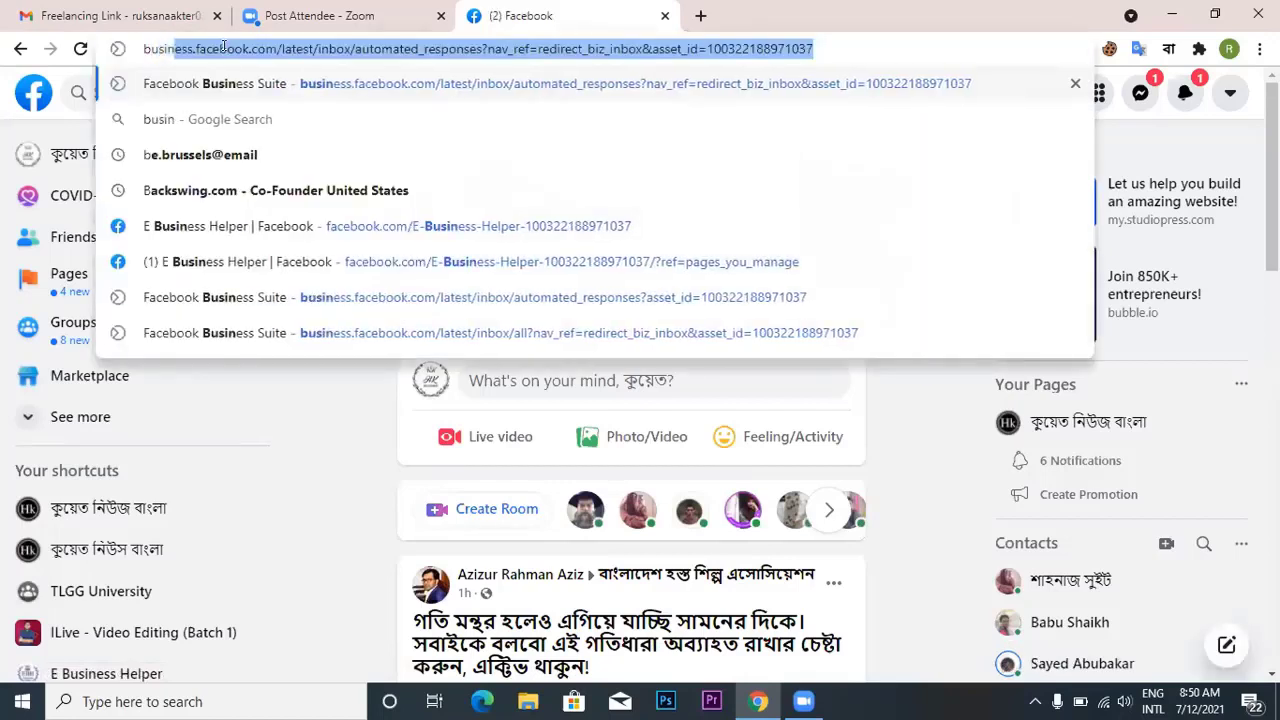
pyautogui.write('ess')
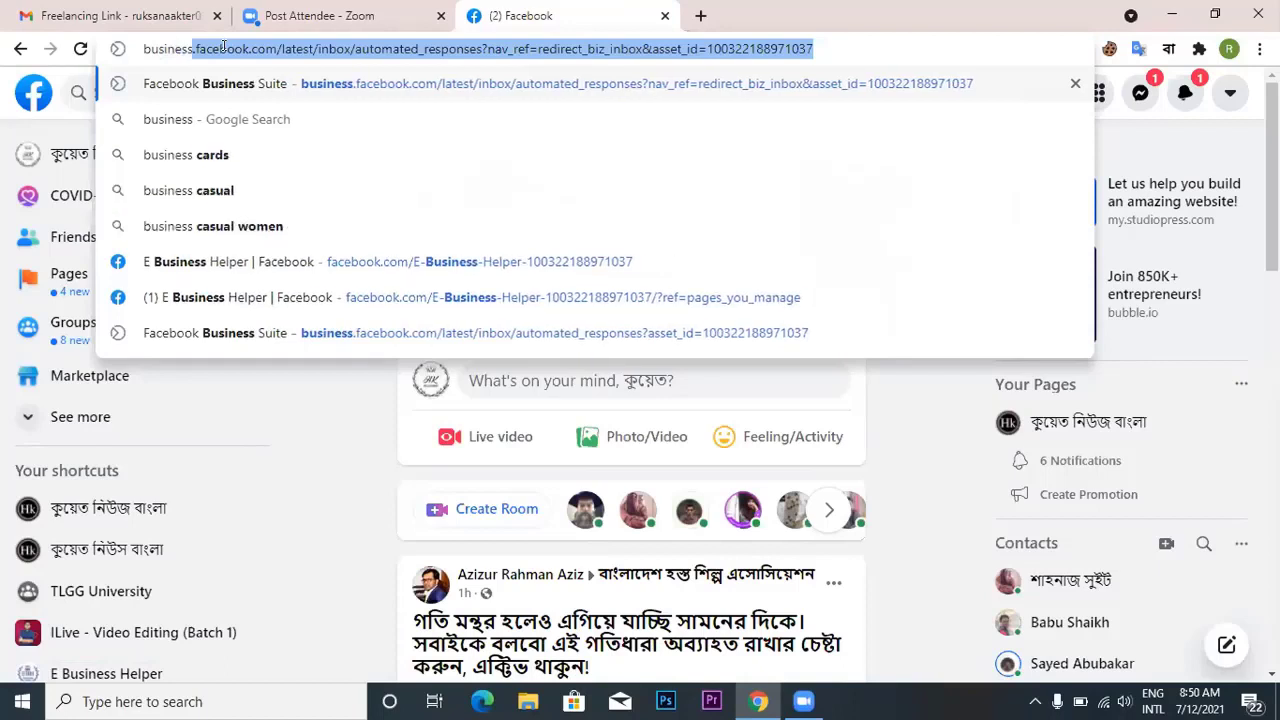
pyautogui.write('.face')
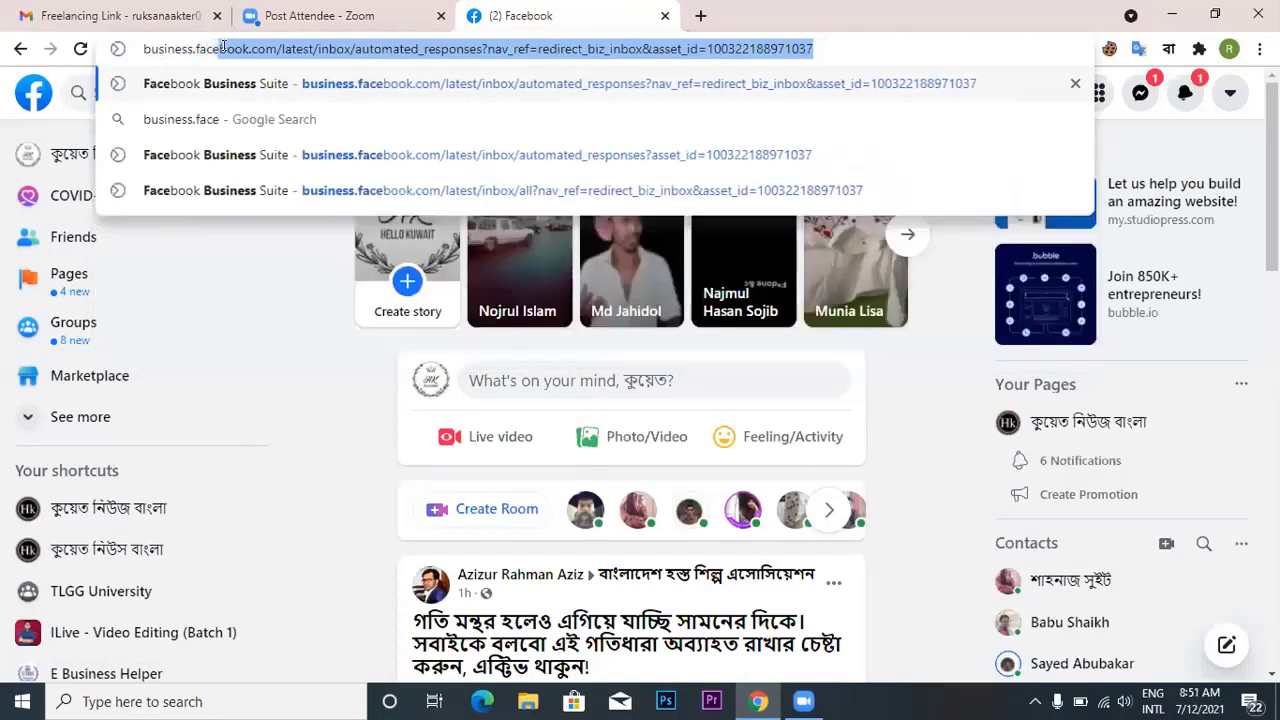
pyautogui.write('book')
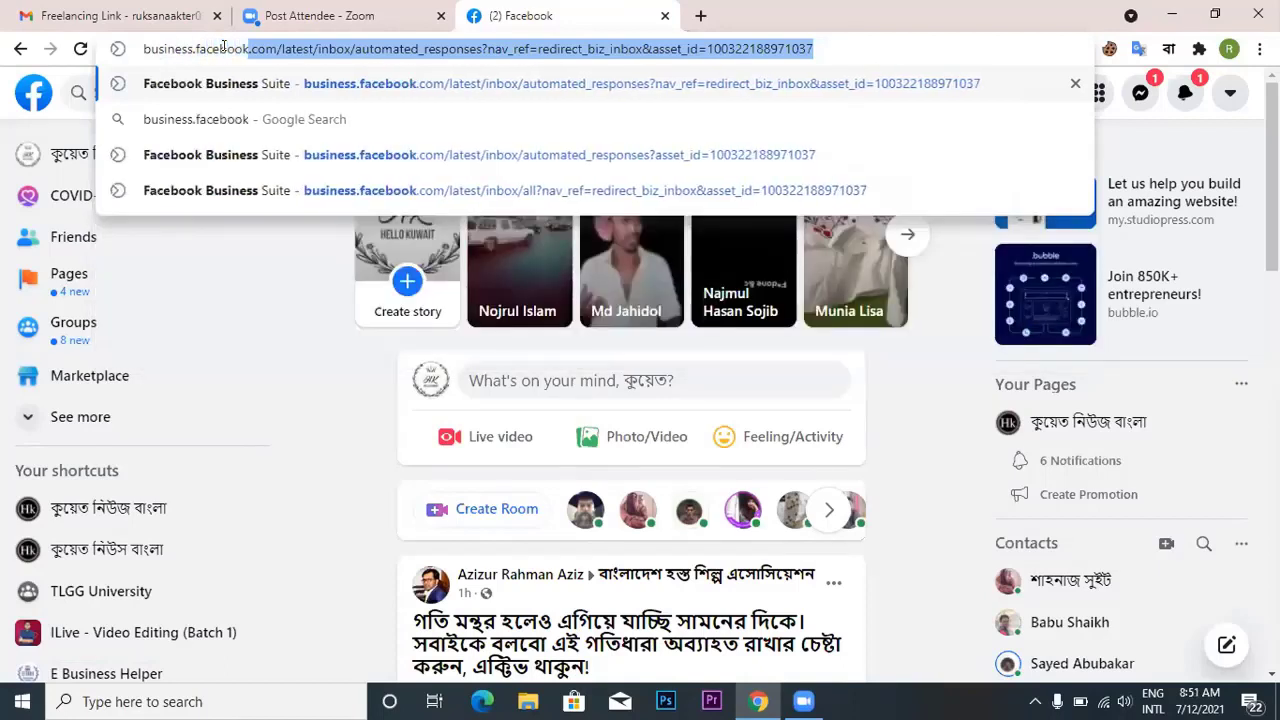
pyautogui.write('.com')
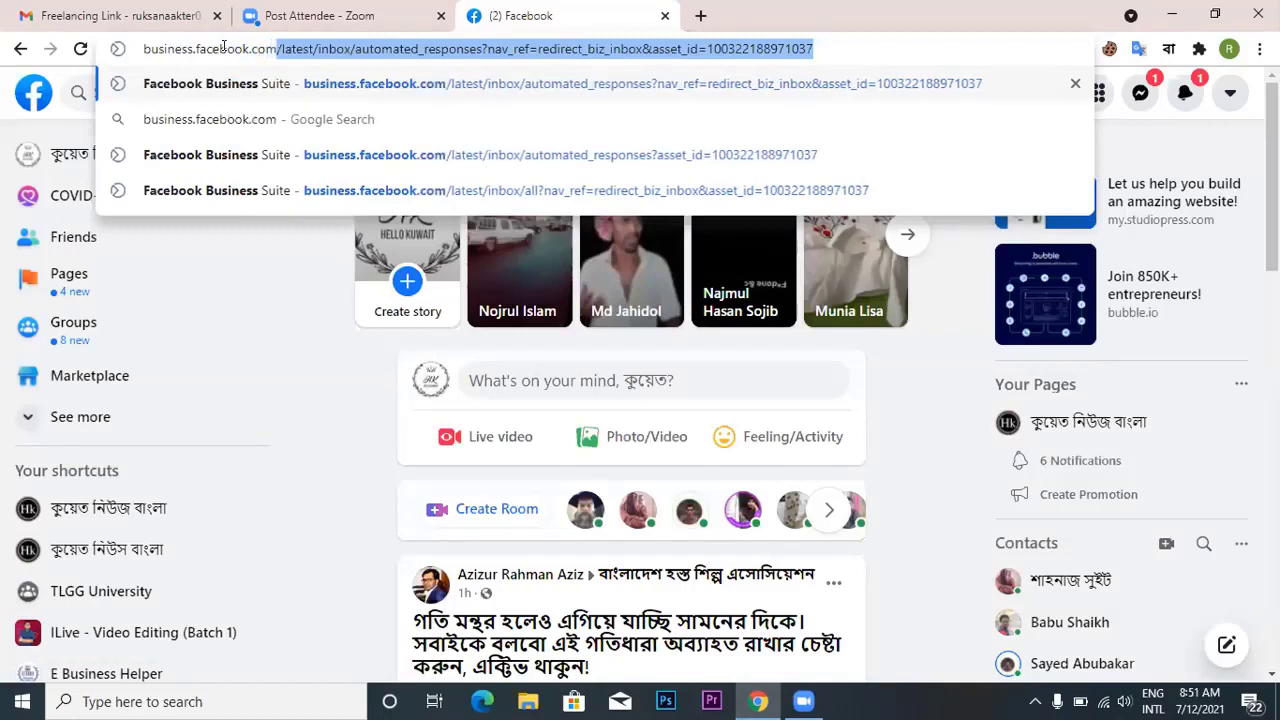
pyautogui.press('Return')
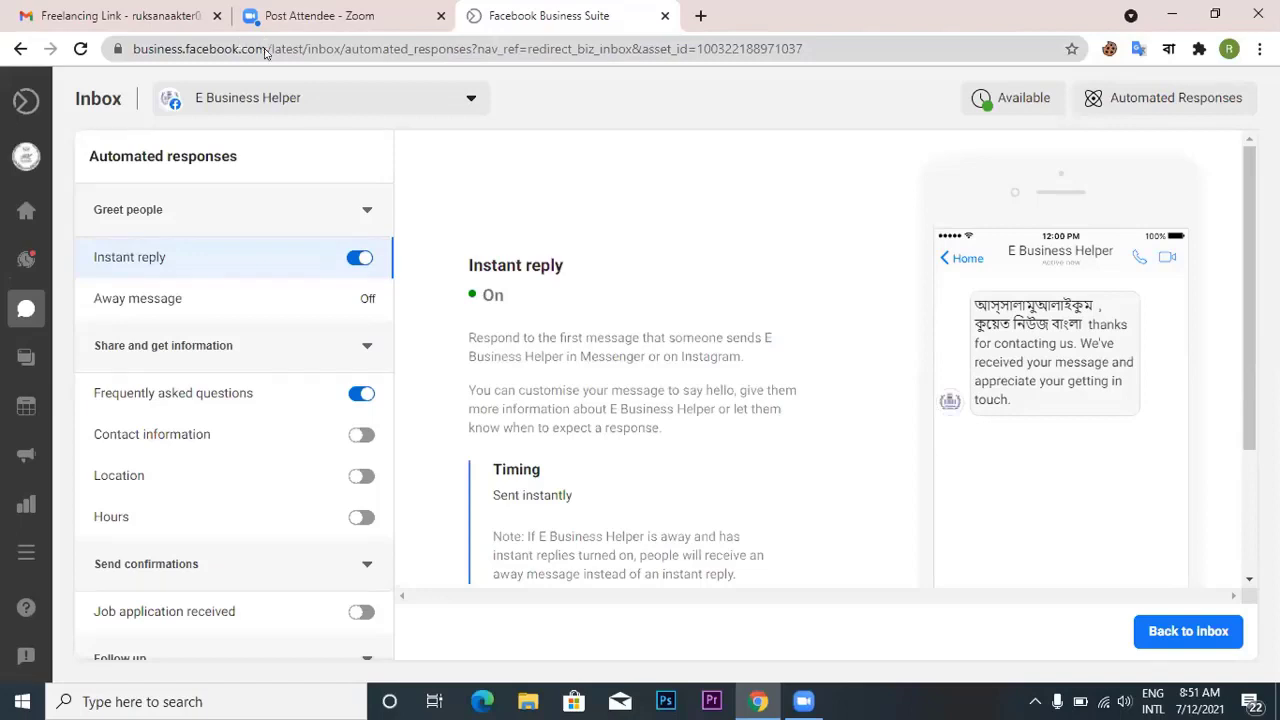
# - Go to Business Suite Home and launch Ads Manager from More tools
pyautogui.click(22, 216)
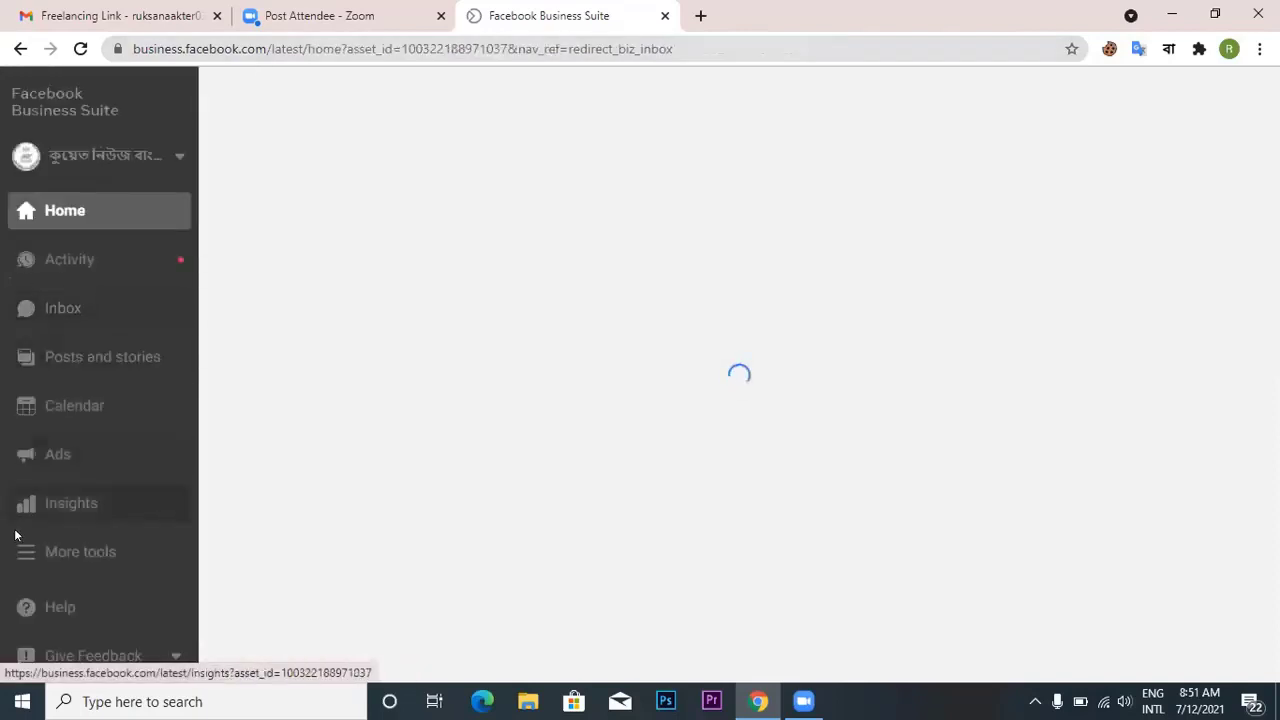
pyautogui.click(109, 555)
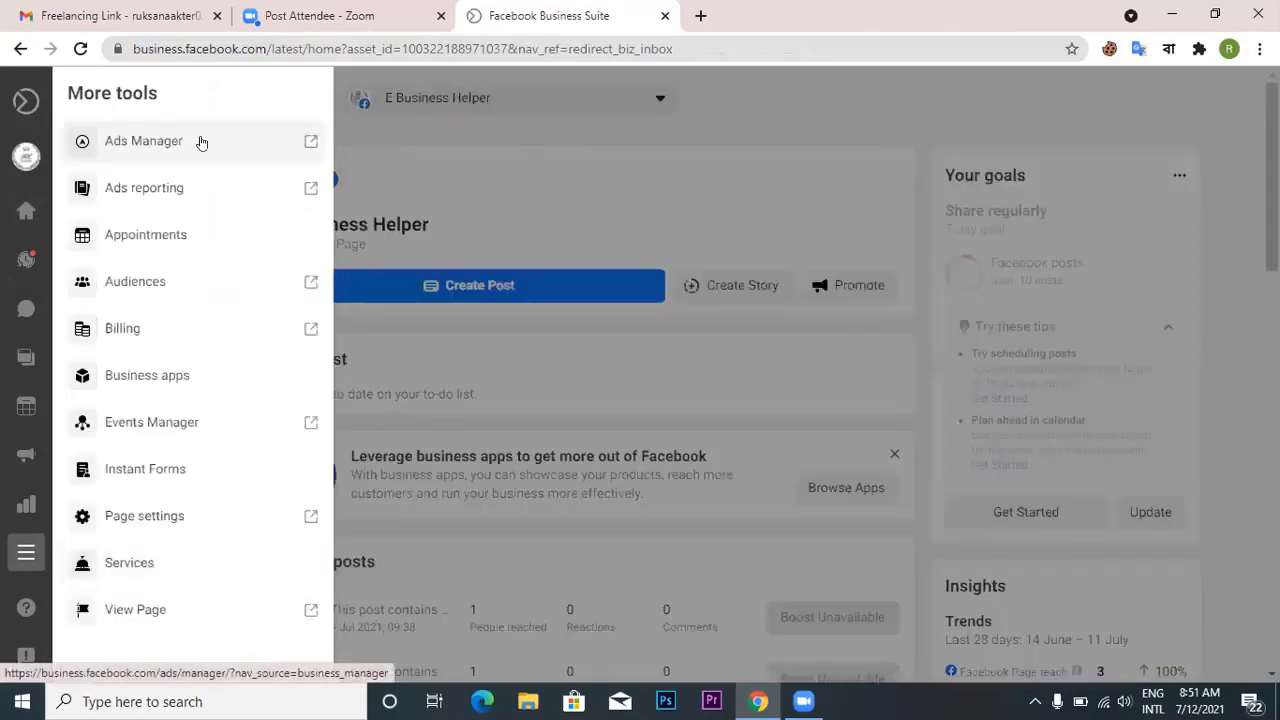
pyautogui.click(201, 142)
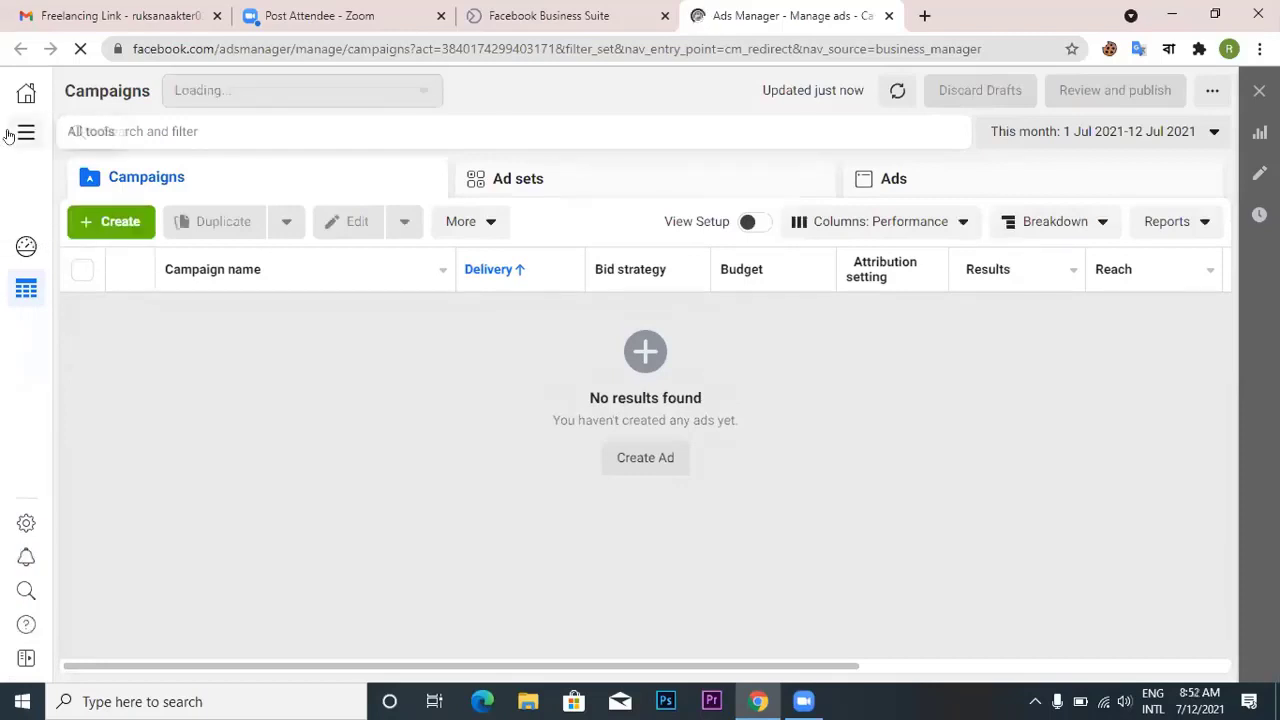
# - Open Business settings from the Ads Manager All tools menu
pyautogui.click(9, 134)
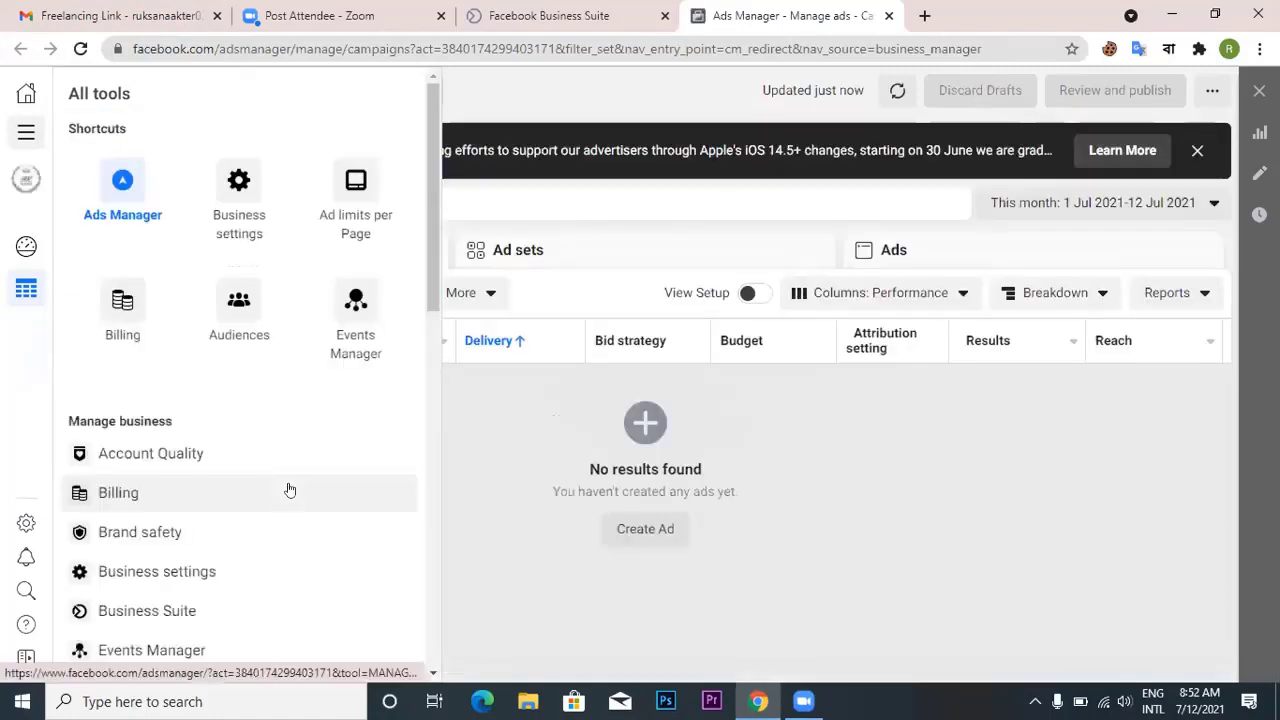
pyautogui.scroll(-3, 260, 449)
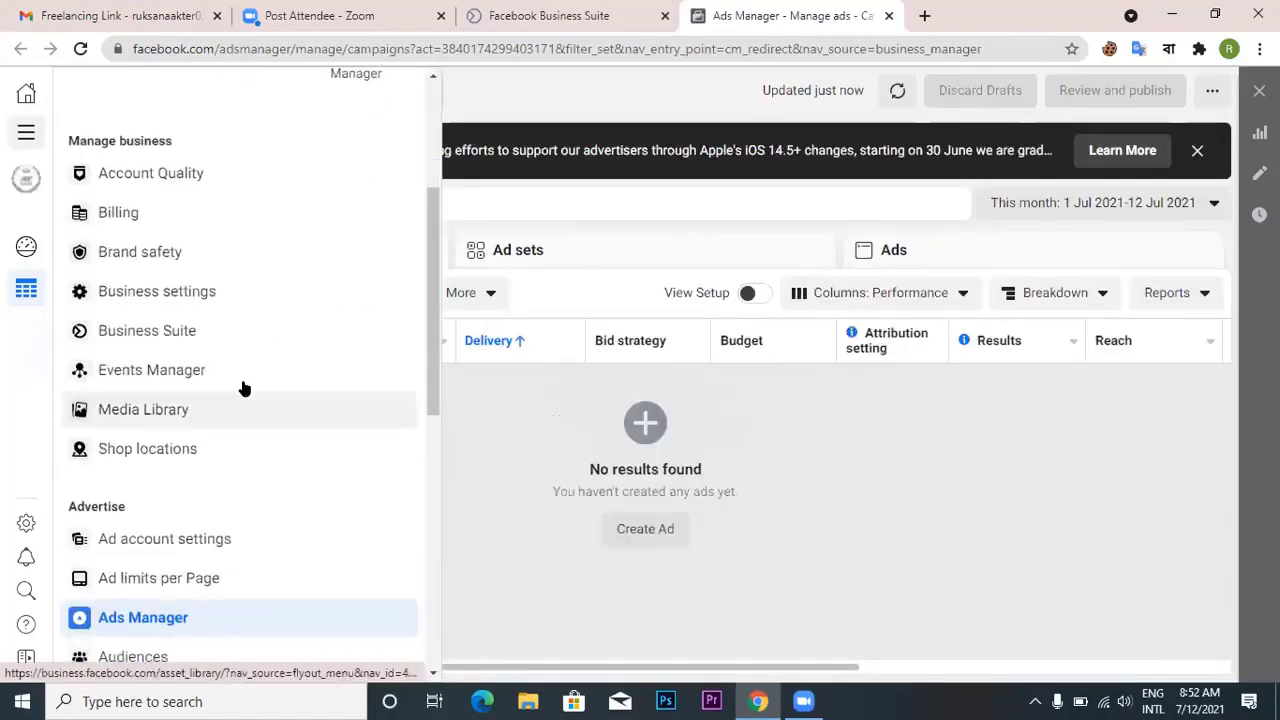
pyautogui.click(172, 298)
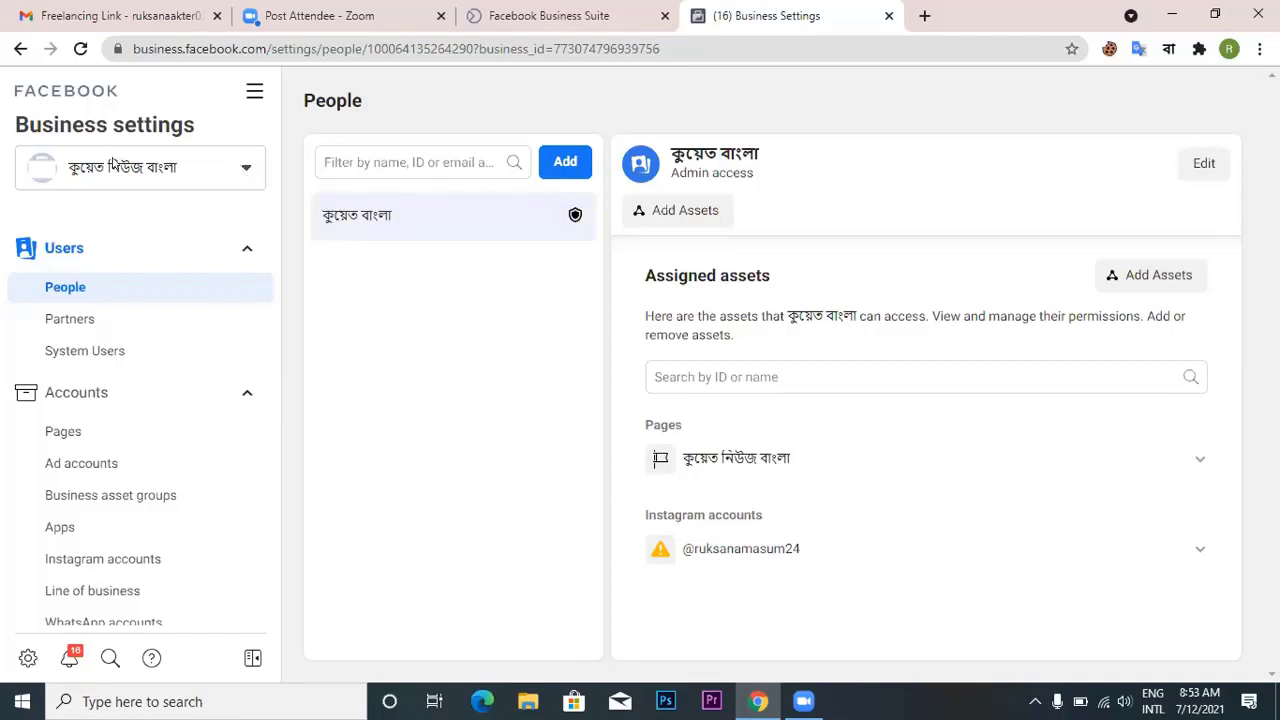
# - Open the business switcher list, then show the empty Ad accounts page
pyautogui.click(246, 171)
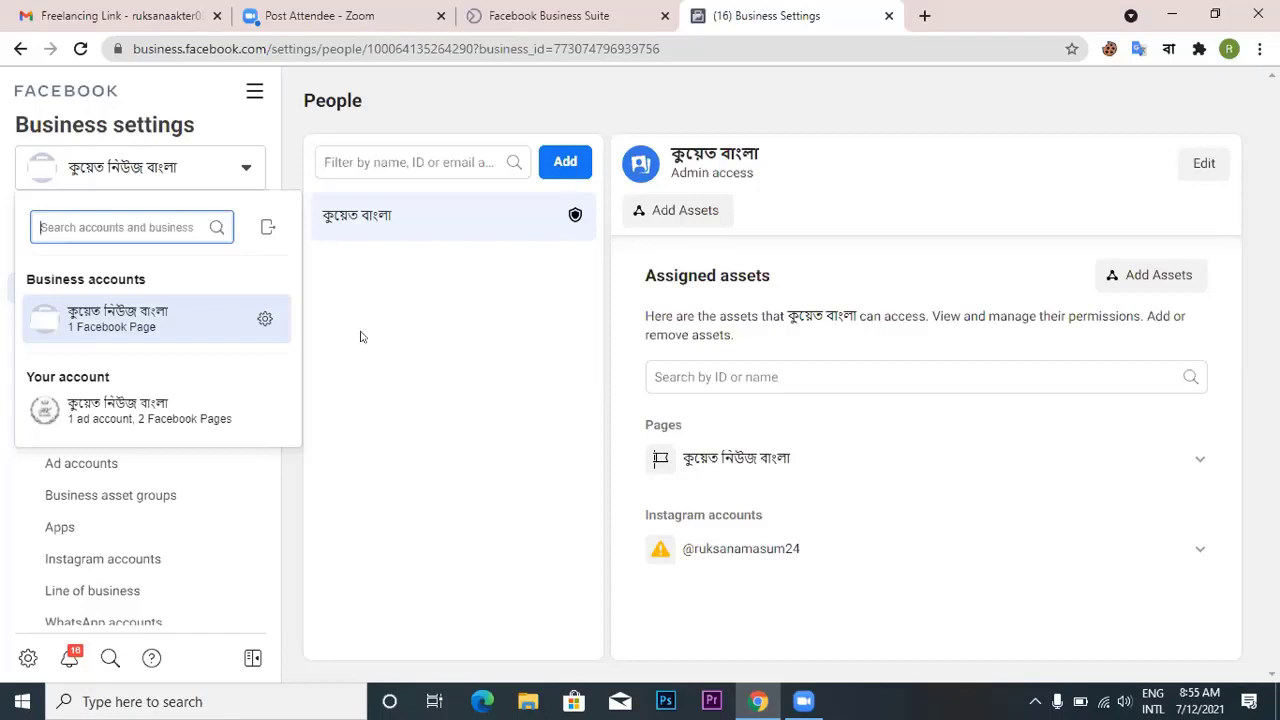
pyautogui.click(87, 466)
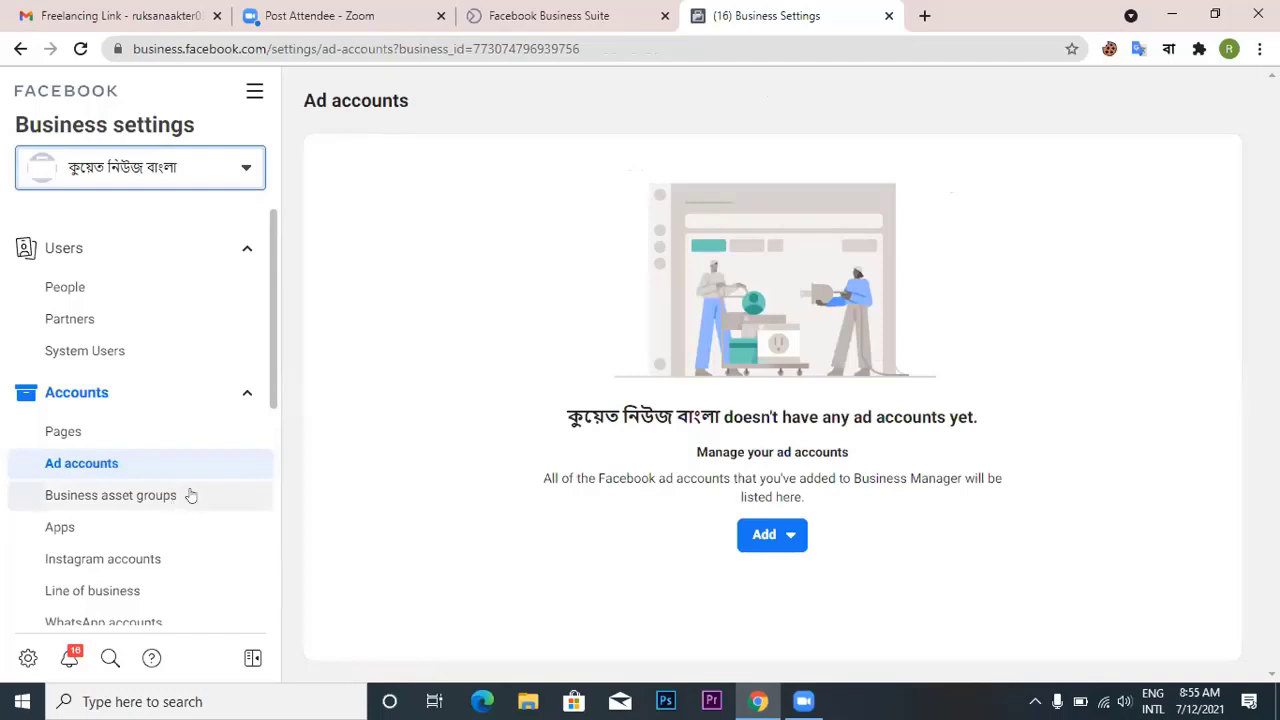
# - Close the '(16) Business Settings' Chrome tab
pyautogui.click(888, 15)
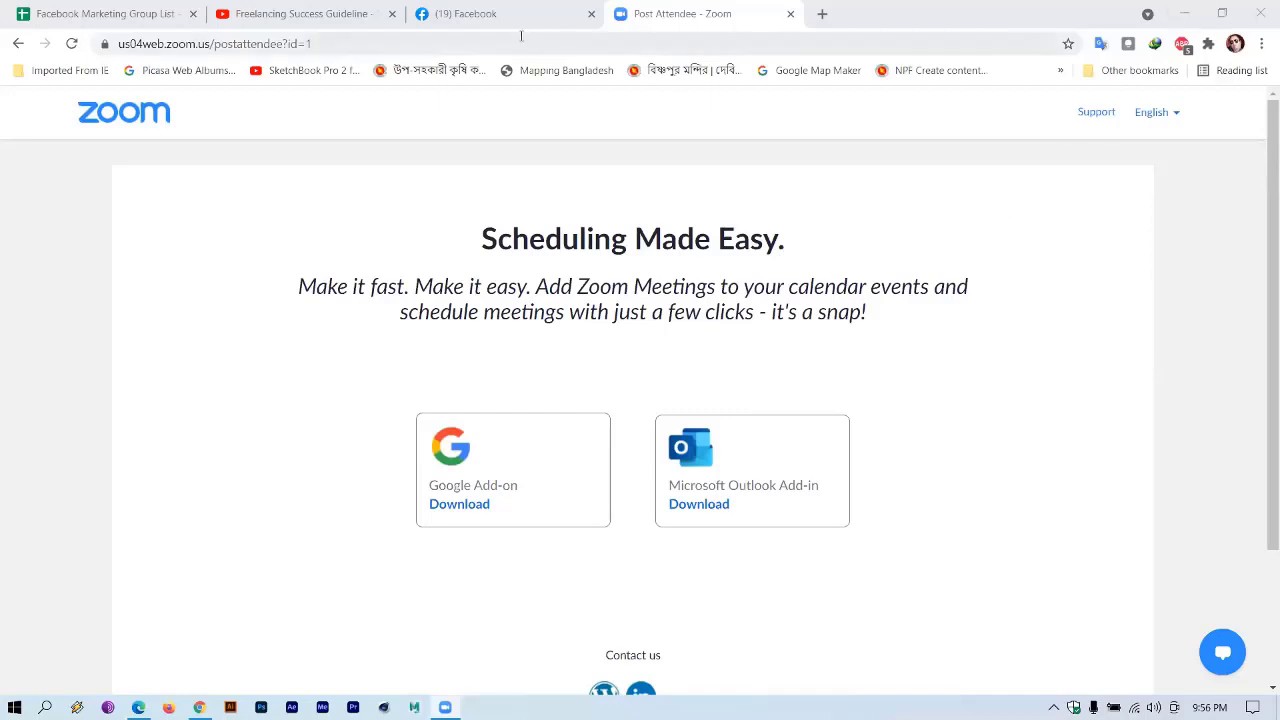
# - Minimize the Chrome window showing Zoom's post-meeting scheduling page
pyautogui.click(1186, 14)
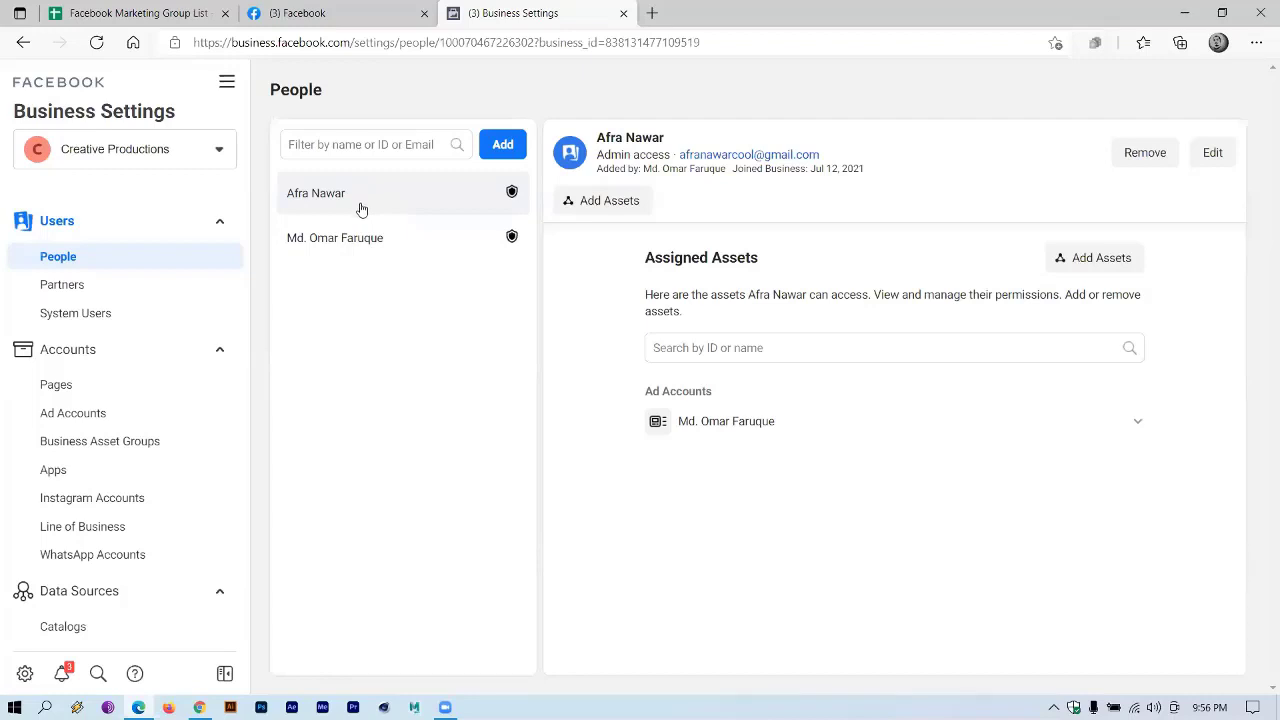
pyautogui.click(86, 416)
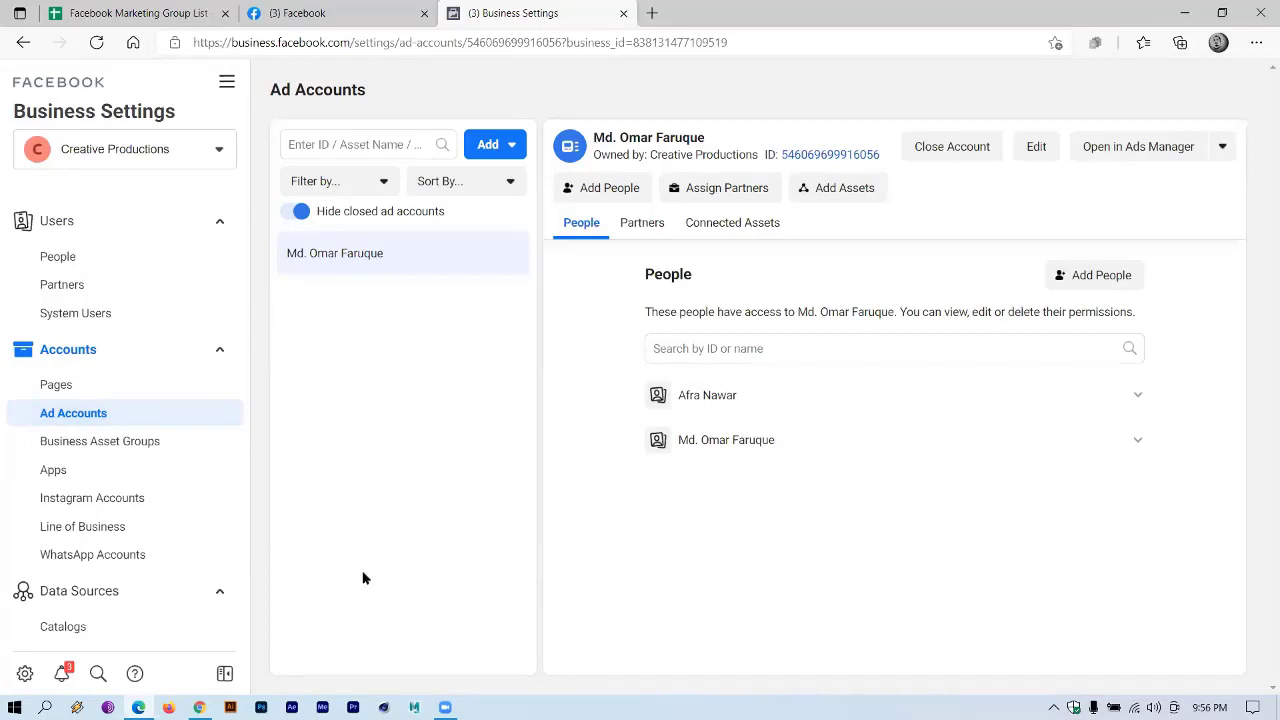
pyautogui.scroll(-2, 200, 528)
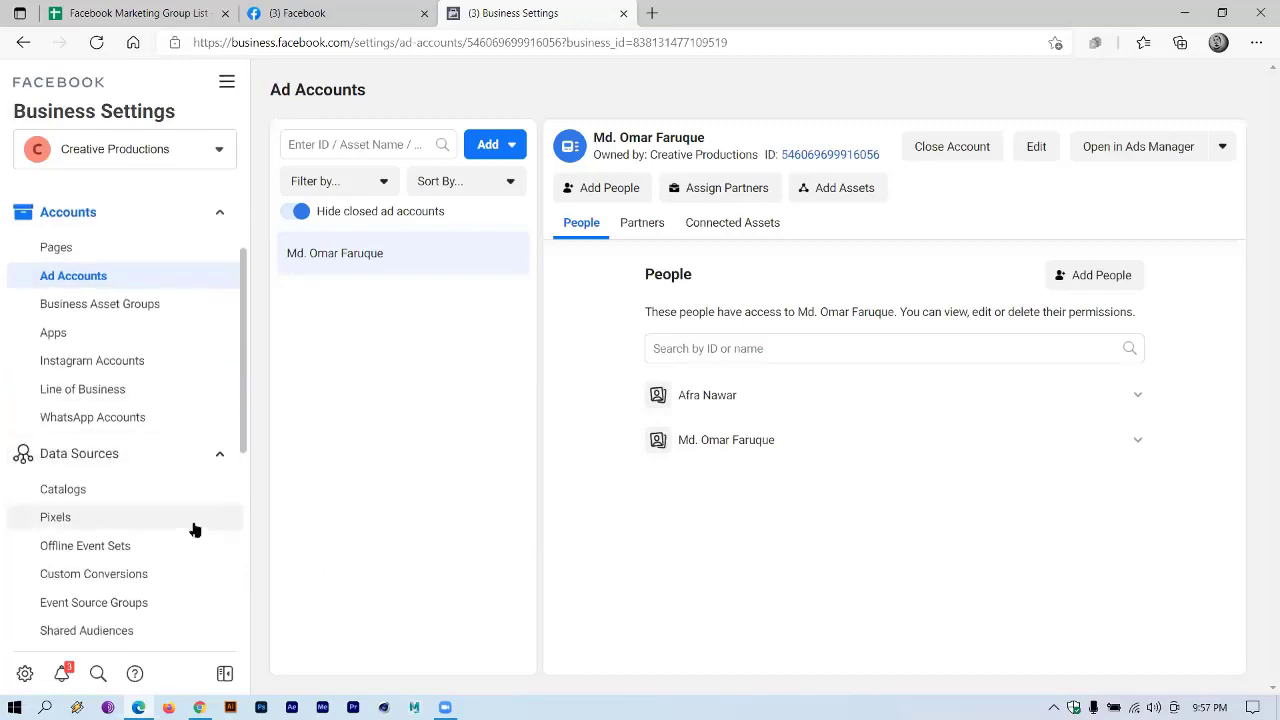
pyautogui.scroll(-1, 128, 520)
pyautogui.scroll(-1, 128, 520)
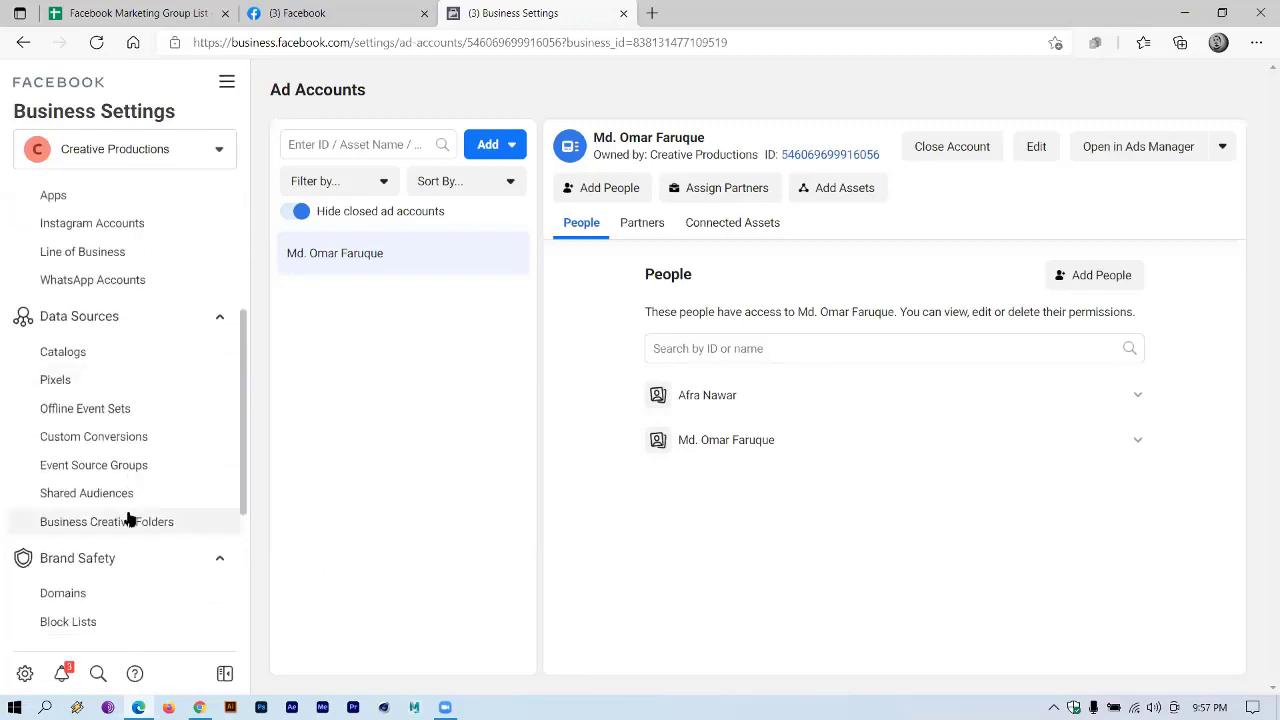
pyautogui.click(63, 380)
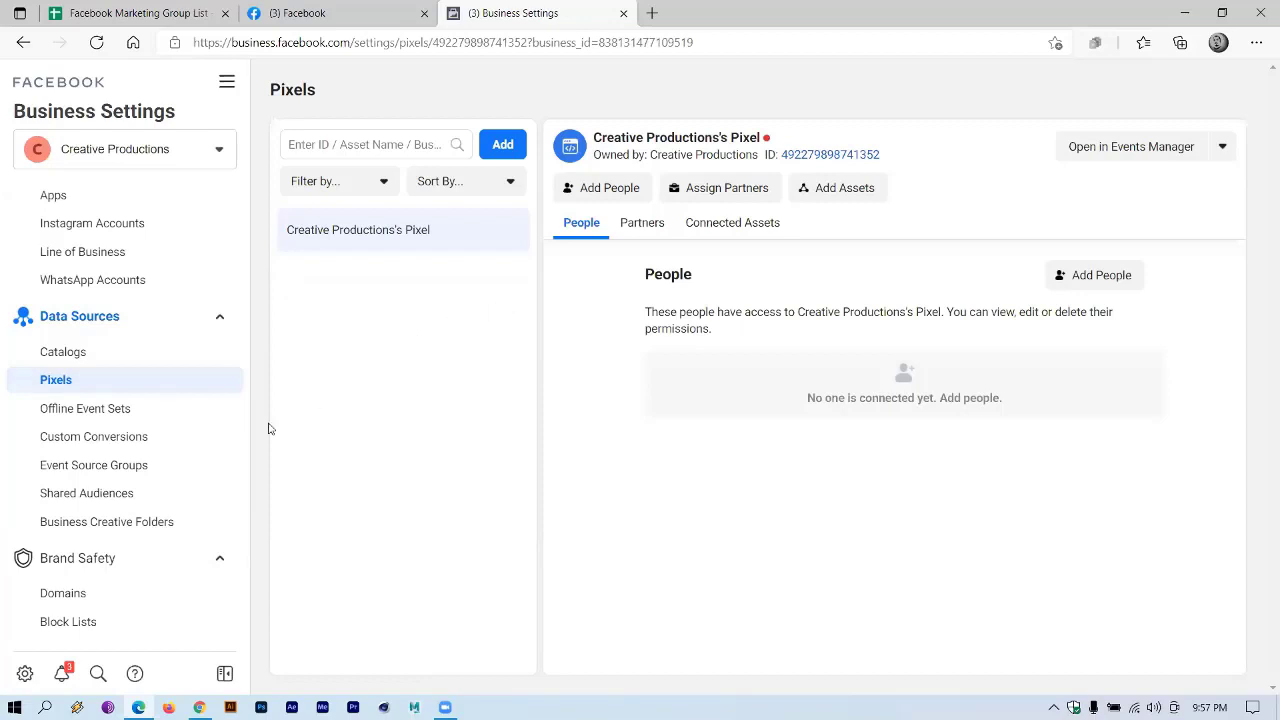
pyautogui.scroll(-3, 150, 435)
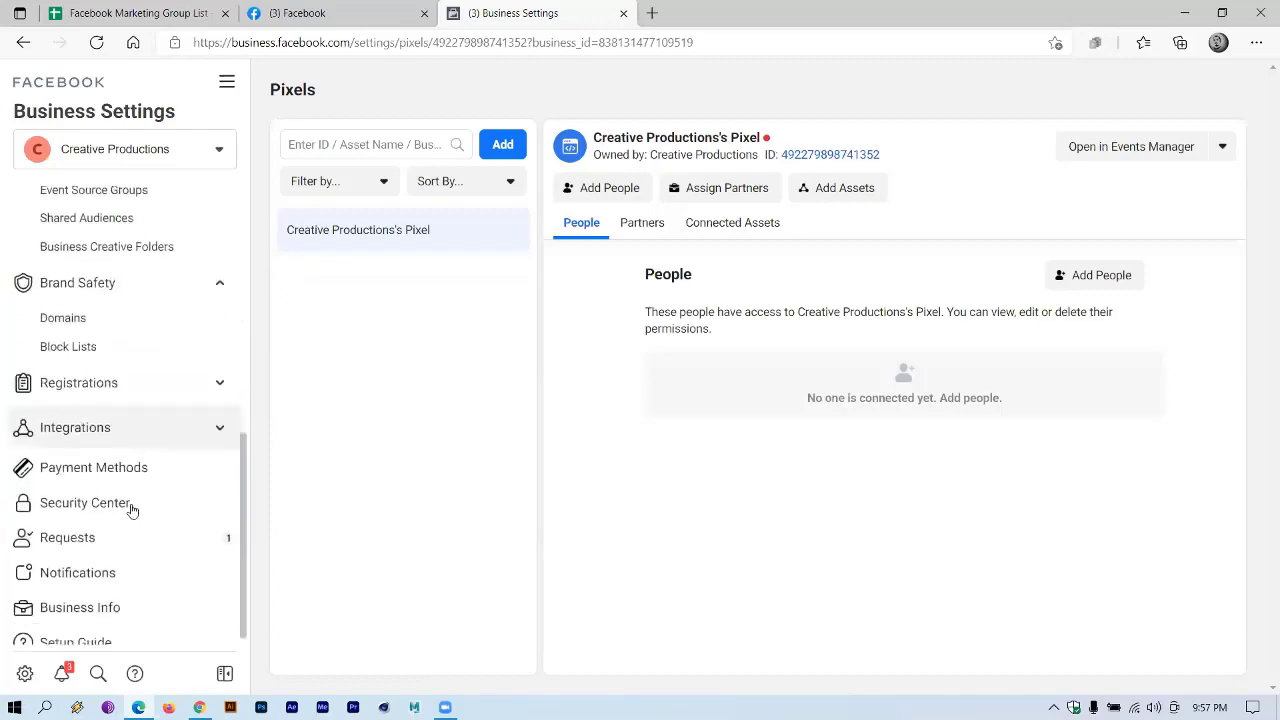
# - Review the Creative Productions Business Info details
pyautogui.click(100, 591)
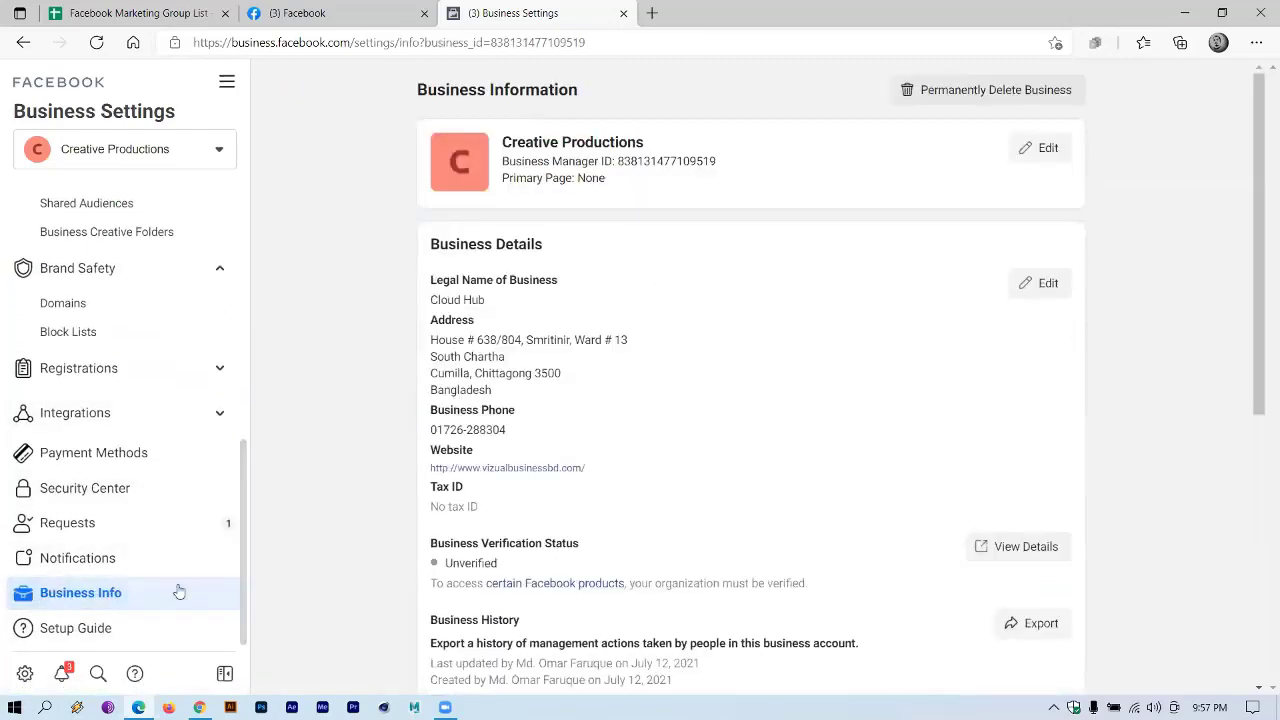
pyautogui.scroll(-1, 389, 534)
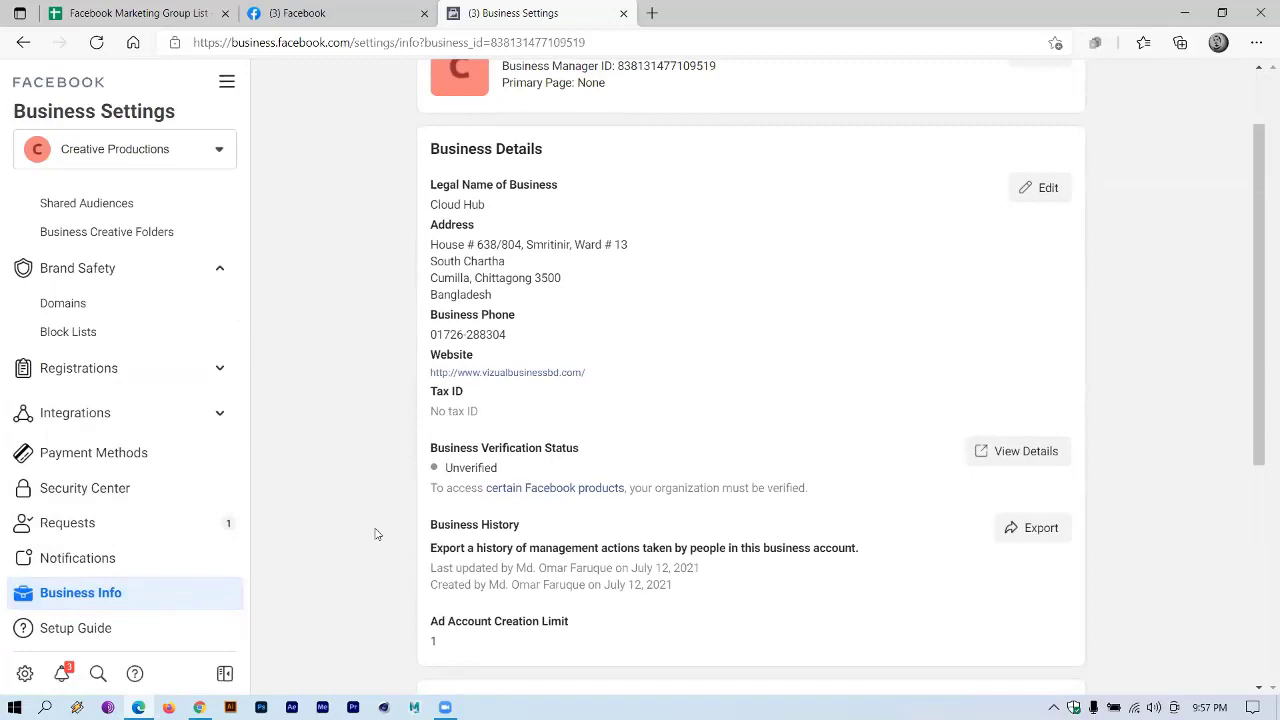
pyautogui.scroll(1, 376, 534)
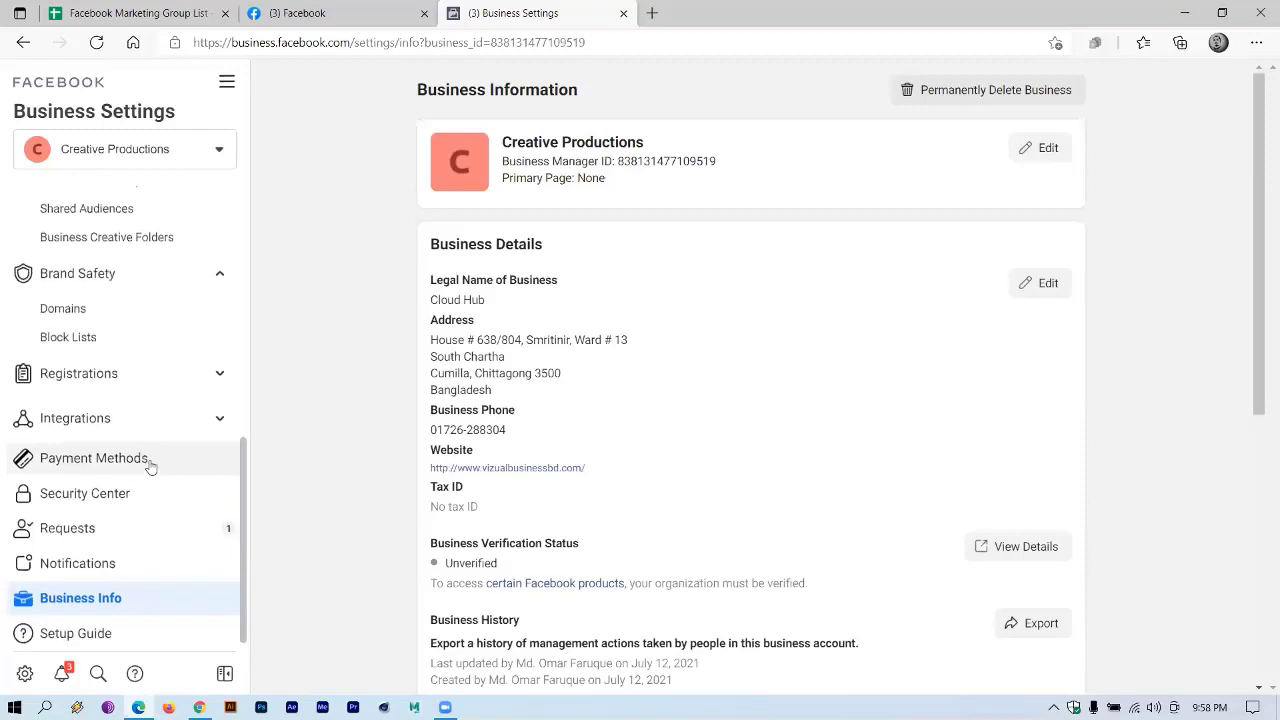
# - Go to the WhatsApp Accounts page, which shows no accounts yet
pyautogui.scroll(2, 148, 460)
pyautogui.scroll(2, 150, 467)
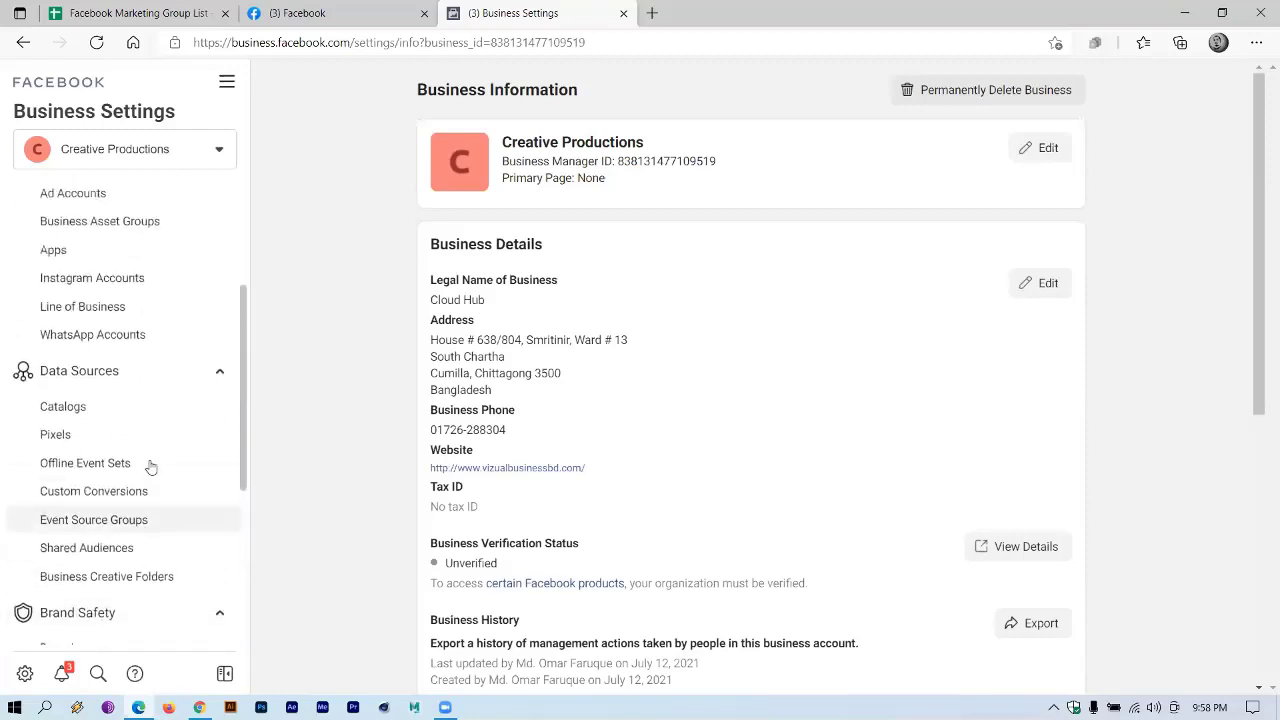
pyautogui.click(97, 338)
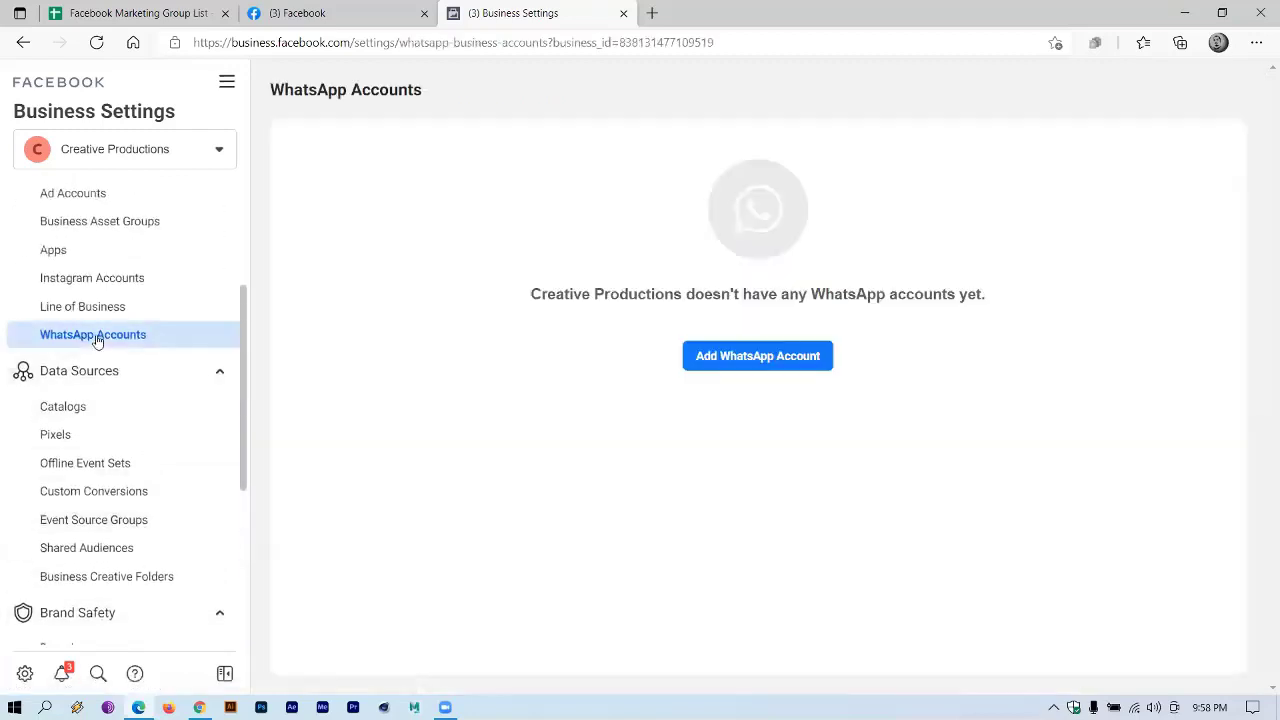
pyautogui.click(754, 358)
pyautogui.click(614, 291)
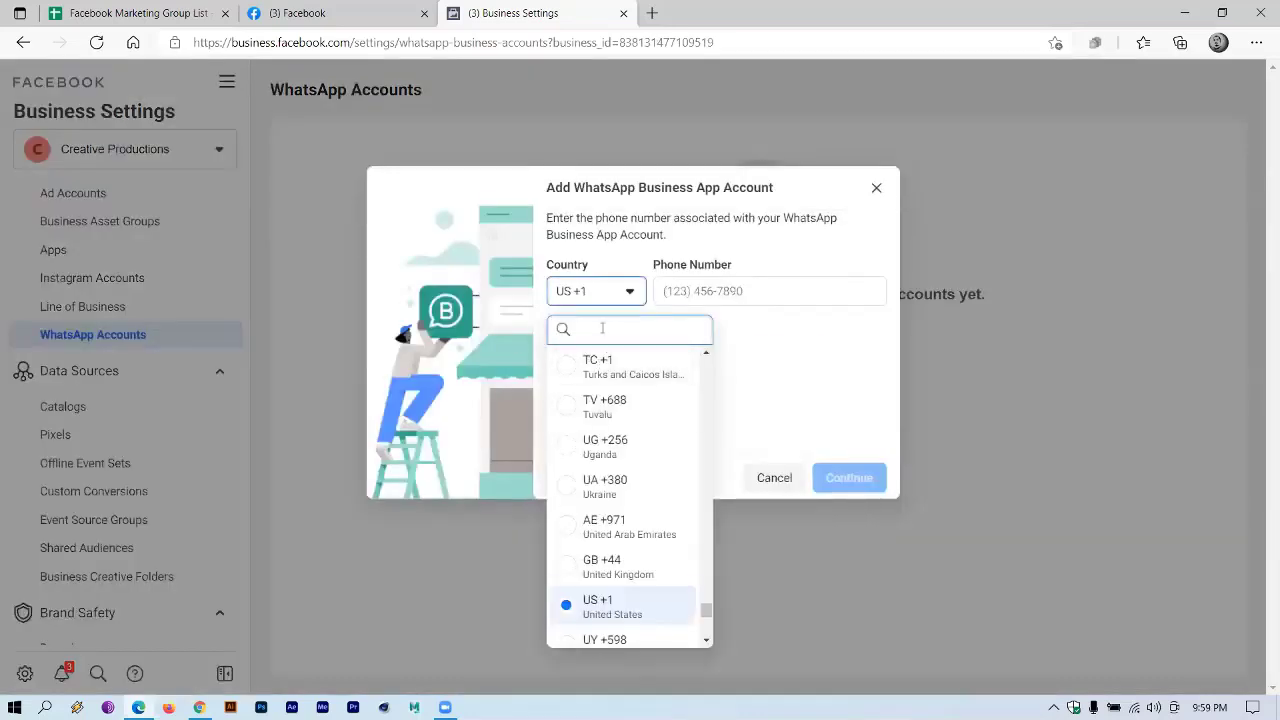
pyautogui.write('bd')
pyautogui.press('Return')
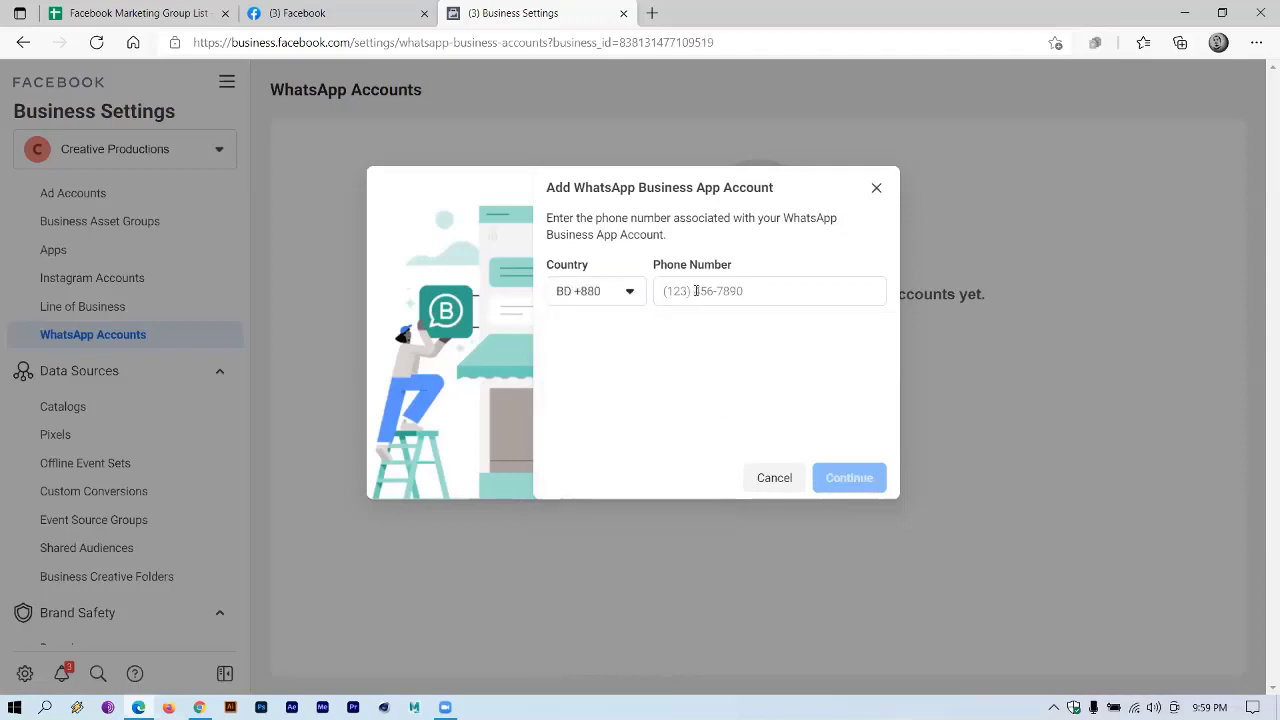
pyautogui.click(692, 290)
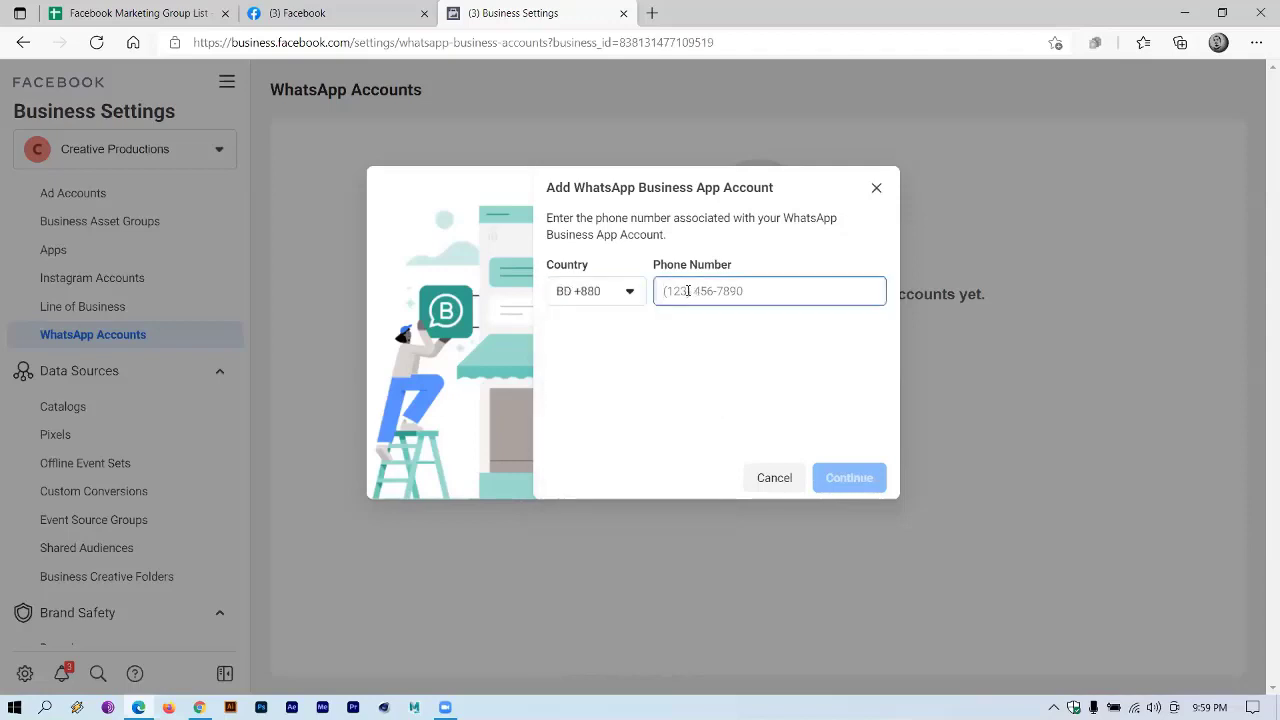
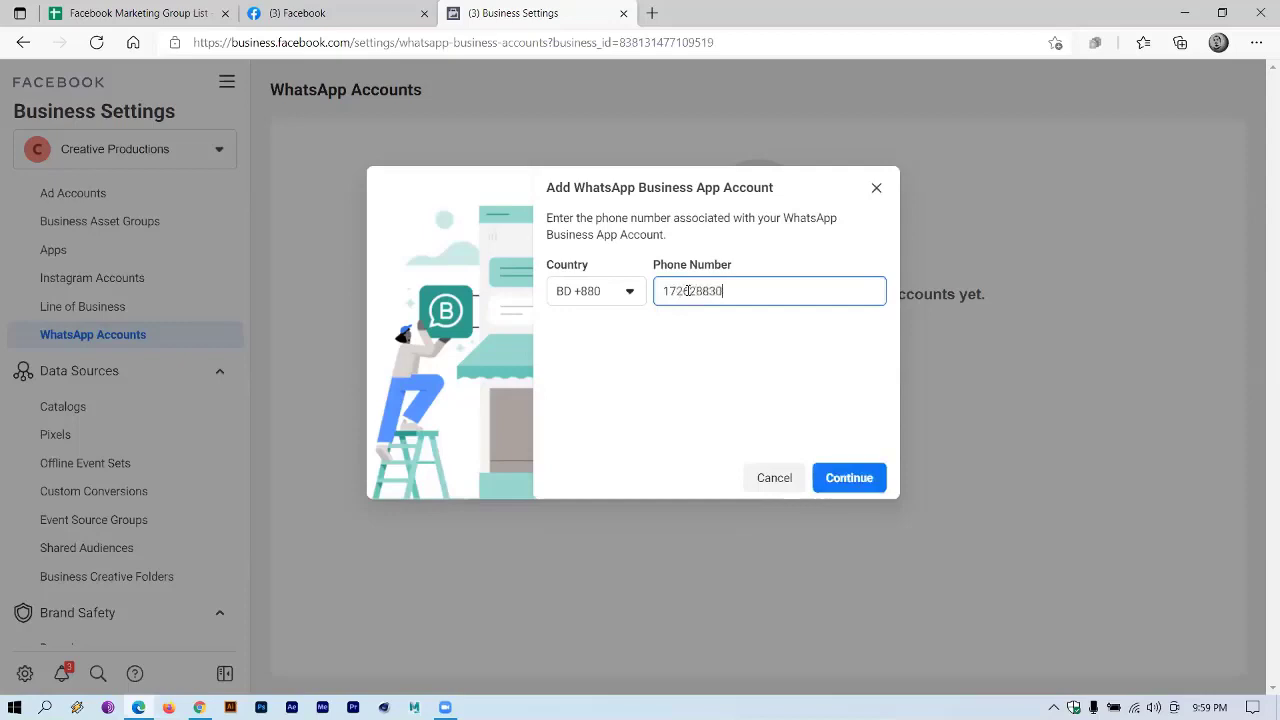
pyautogui.click(846, 477)
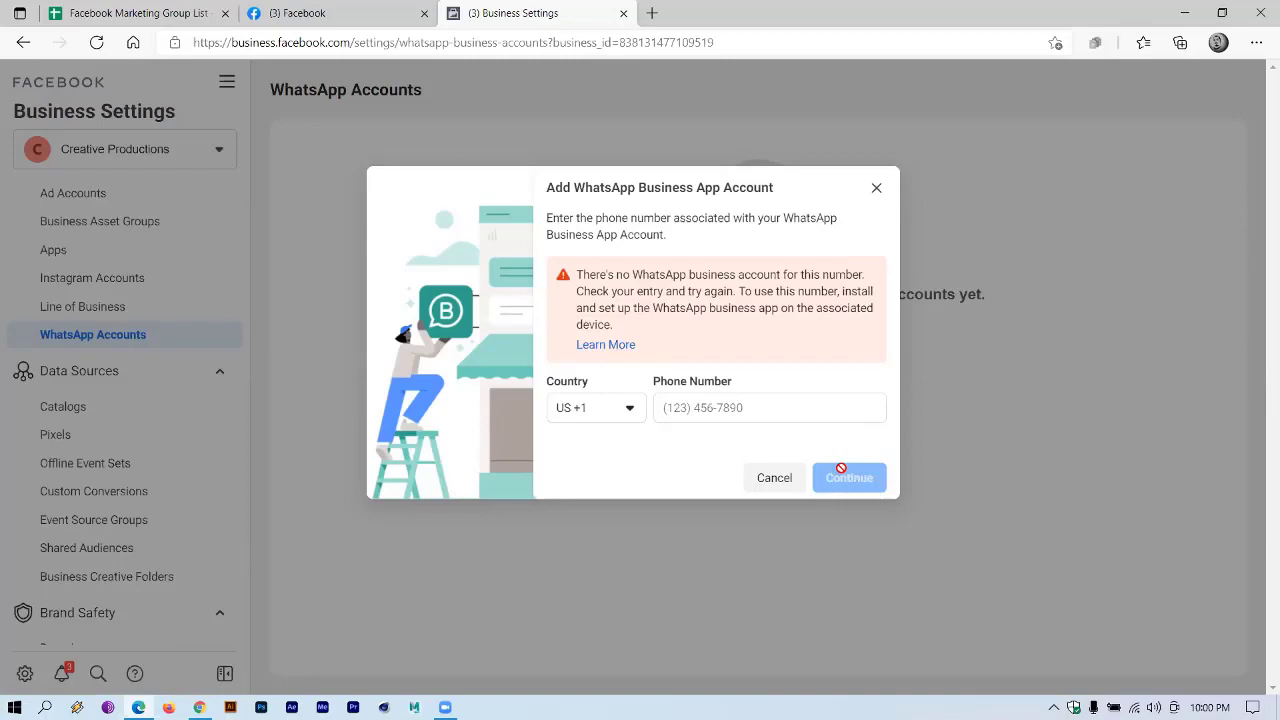
pyautogui.click(774, 480)
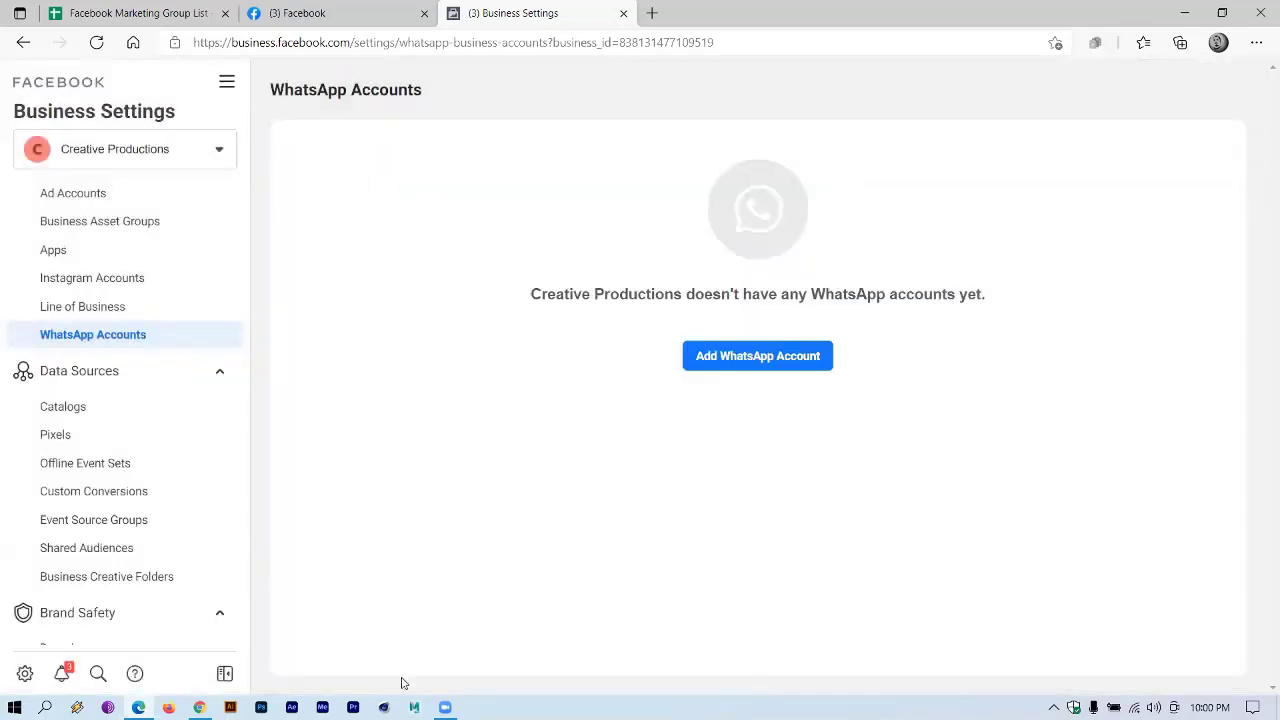
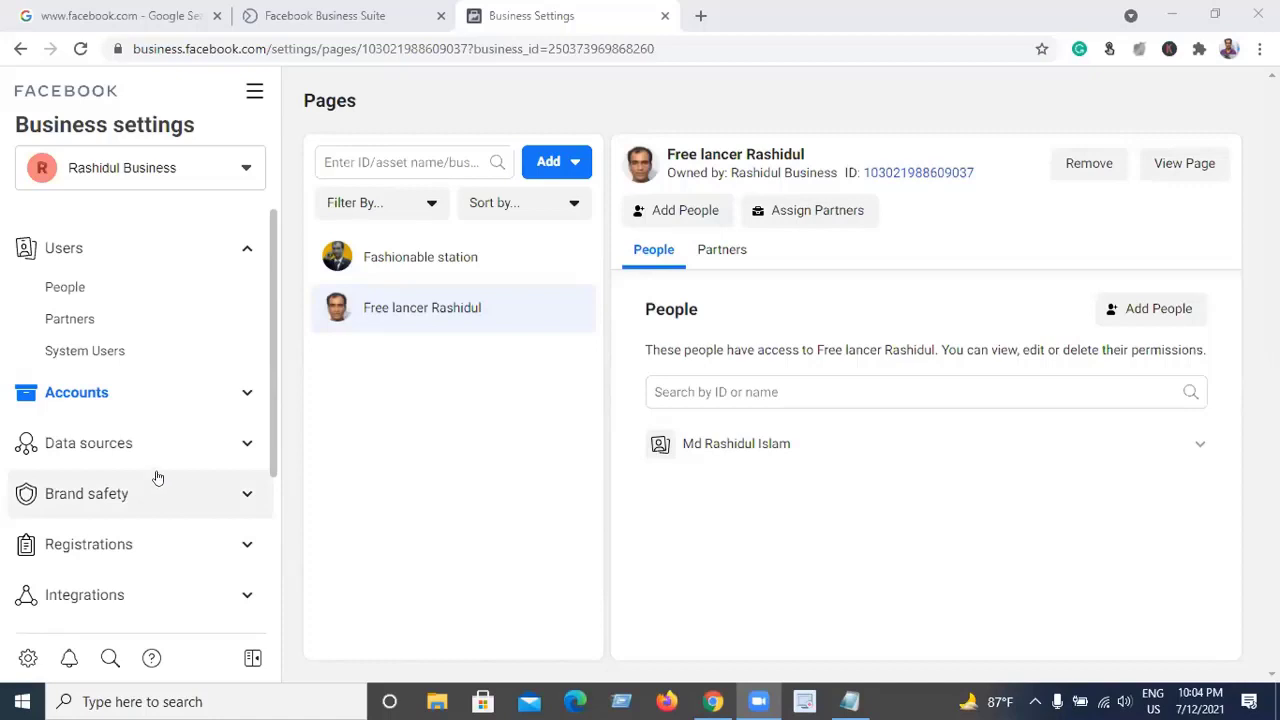
pyautogui.click(108, 296)
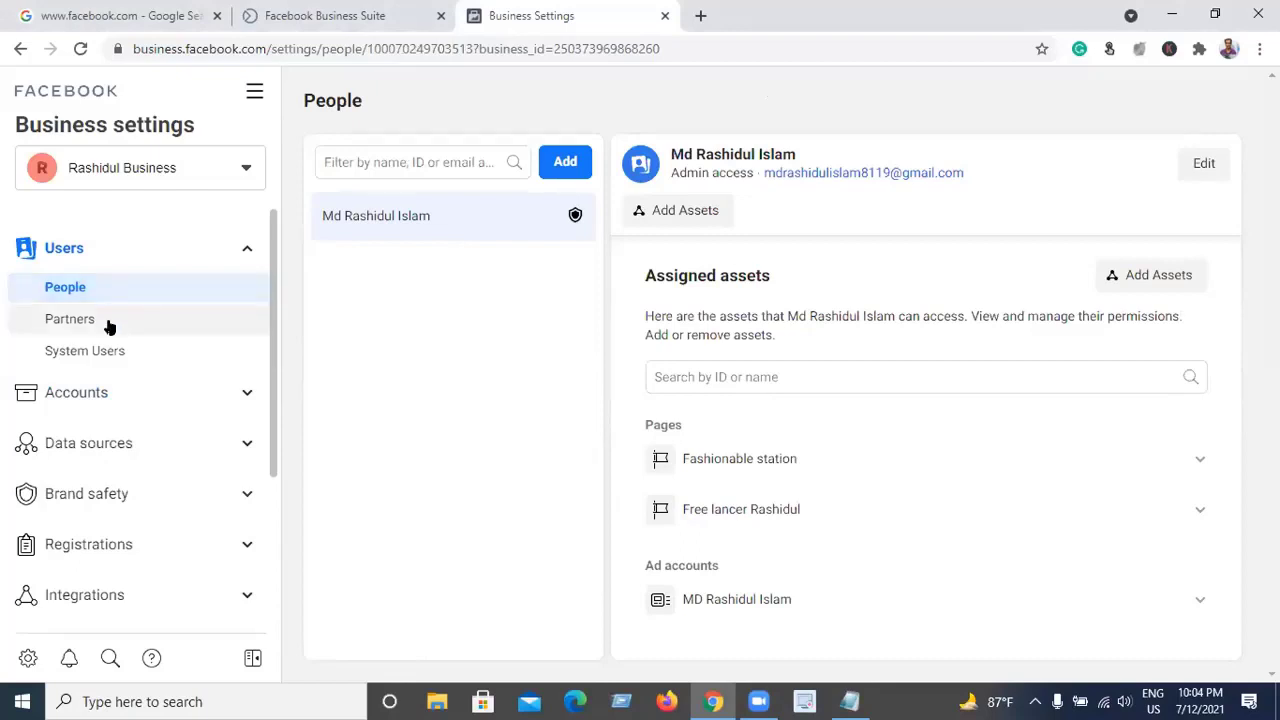
pyautogui.click(98, 393)
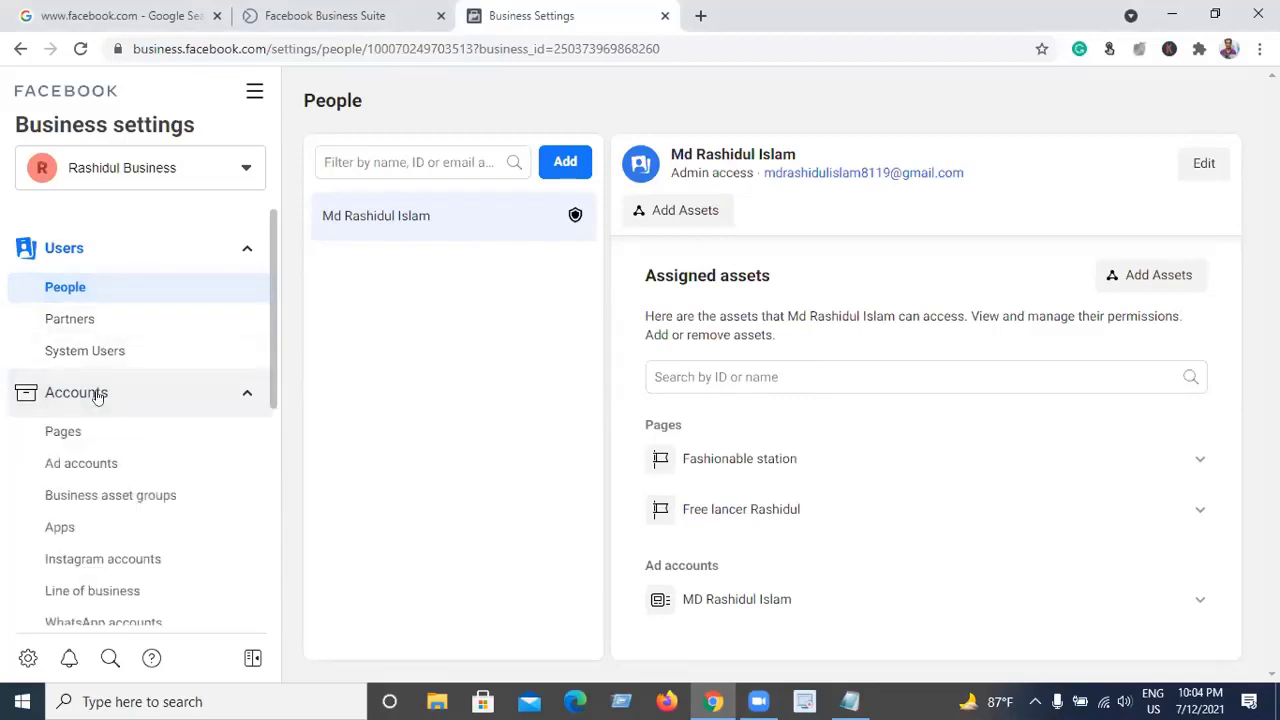
pyautogui.click(84, 463)
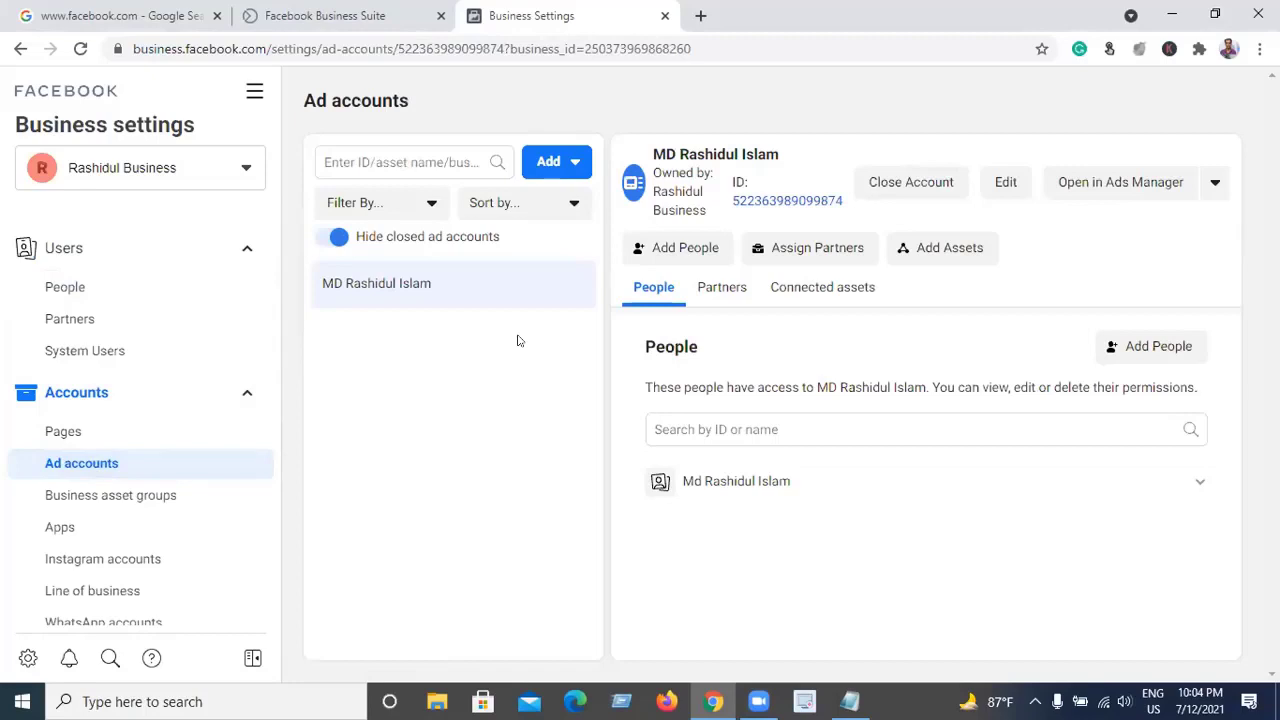
pyautogui.click(37, 432)
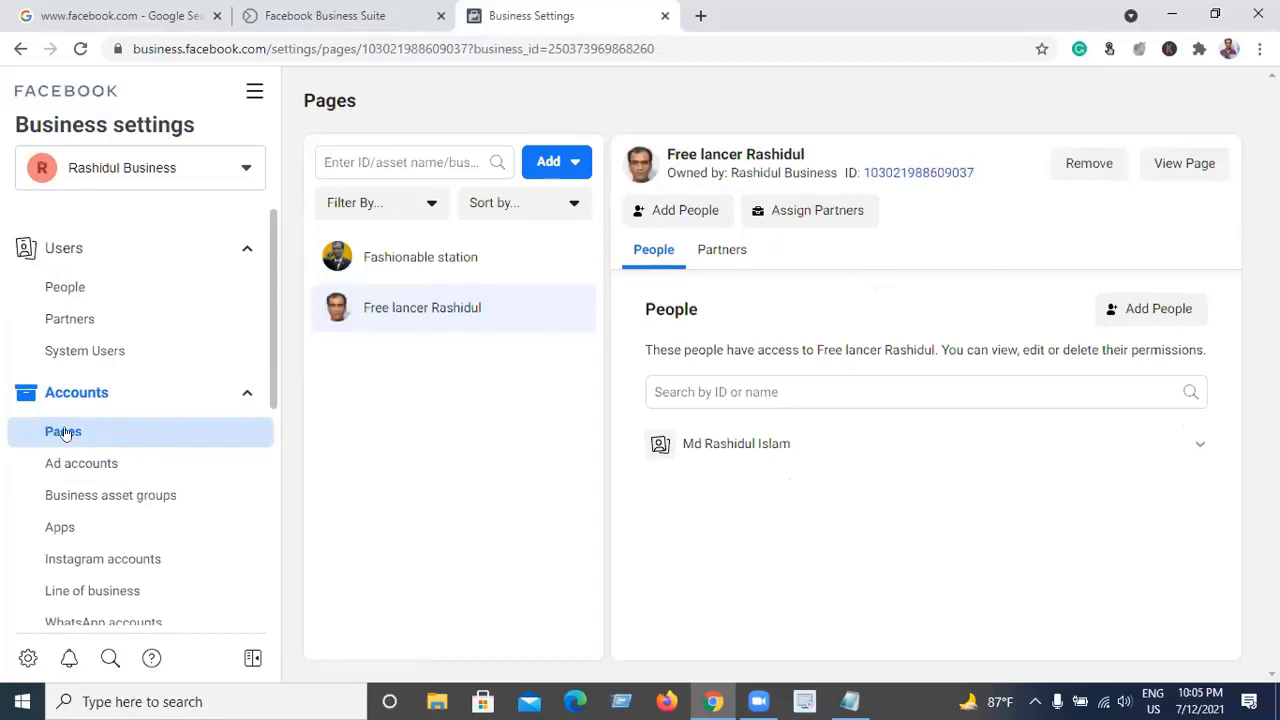
pyautogui.click(65, 432)
pyautogui.scroll(-5, 200, 494)
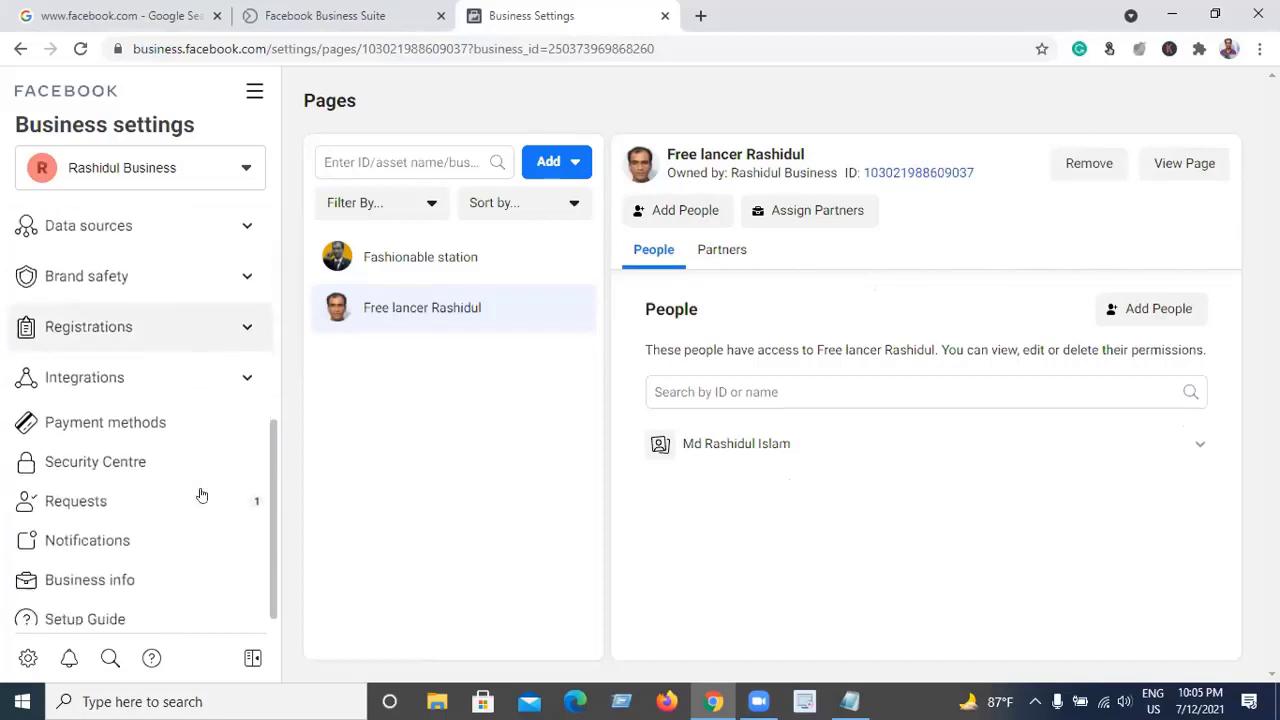
# - Go to Business info, scroll to Business details, and open them for editing
pyautogui.click(127, 574)
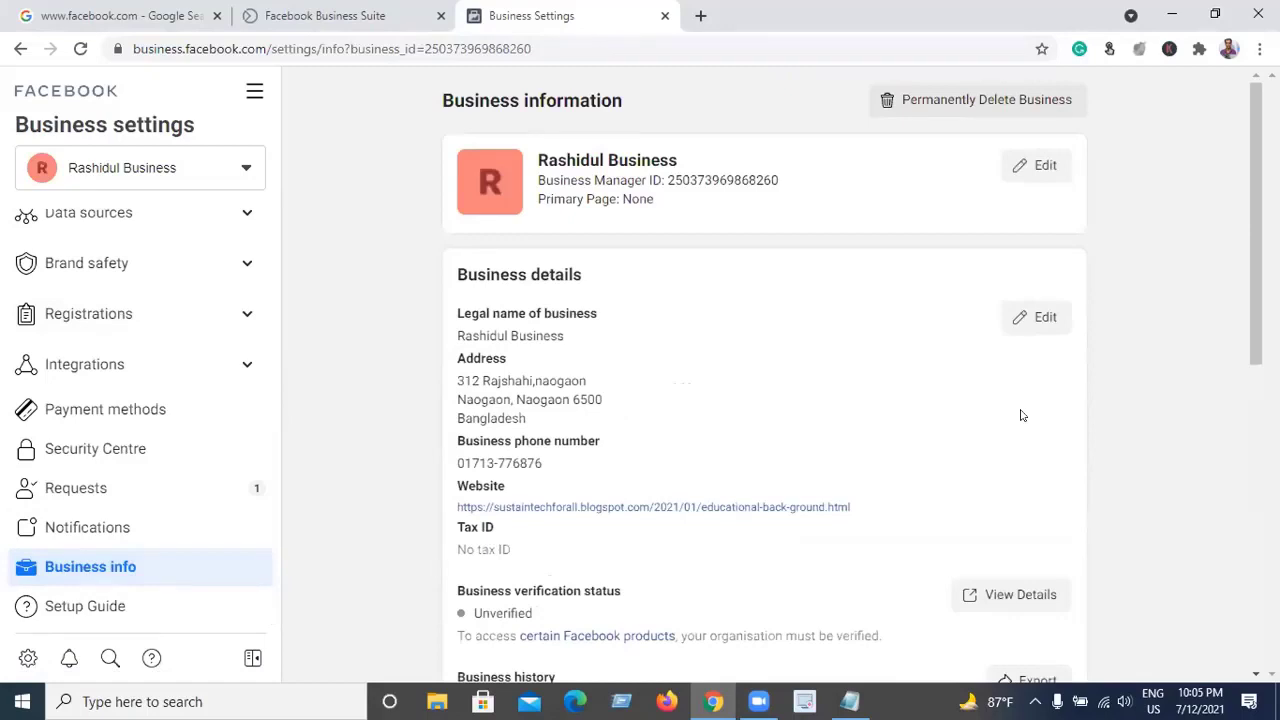
pyautogui.scroll(-2, 1022, 415)
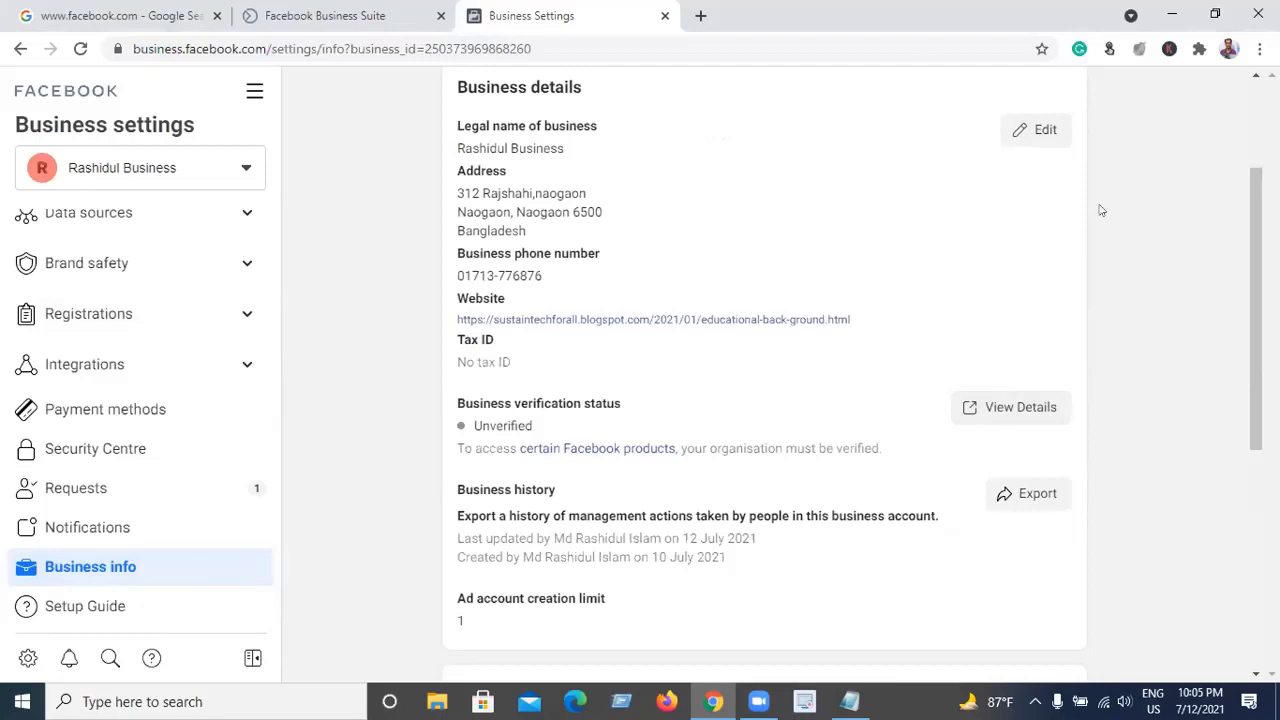
pyautogui.click(1050, 131)
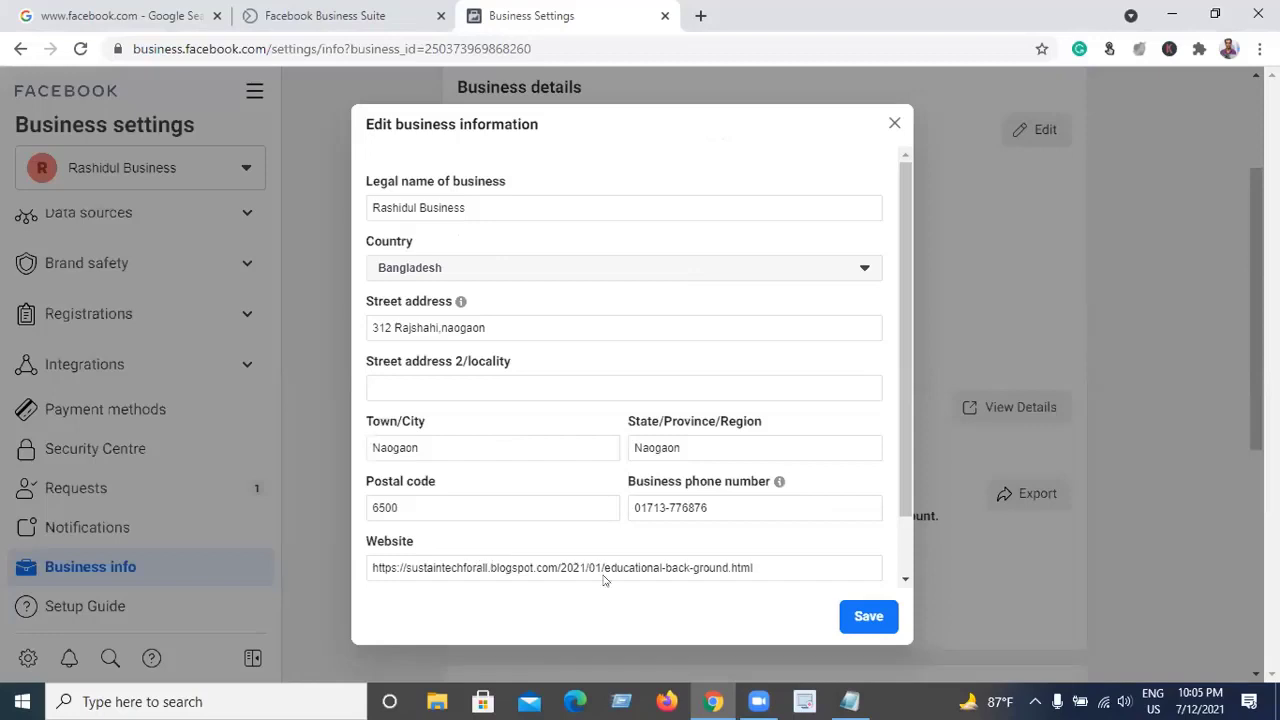
# - Select the full long blog-post address in the Website field and copy it
pyautogui.moveTo(772, 564); pyautogui.dragTo(600, 612)
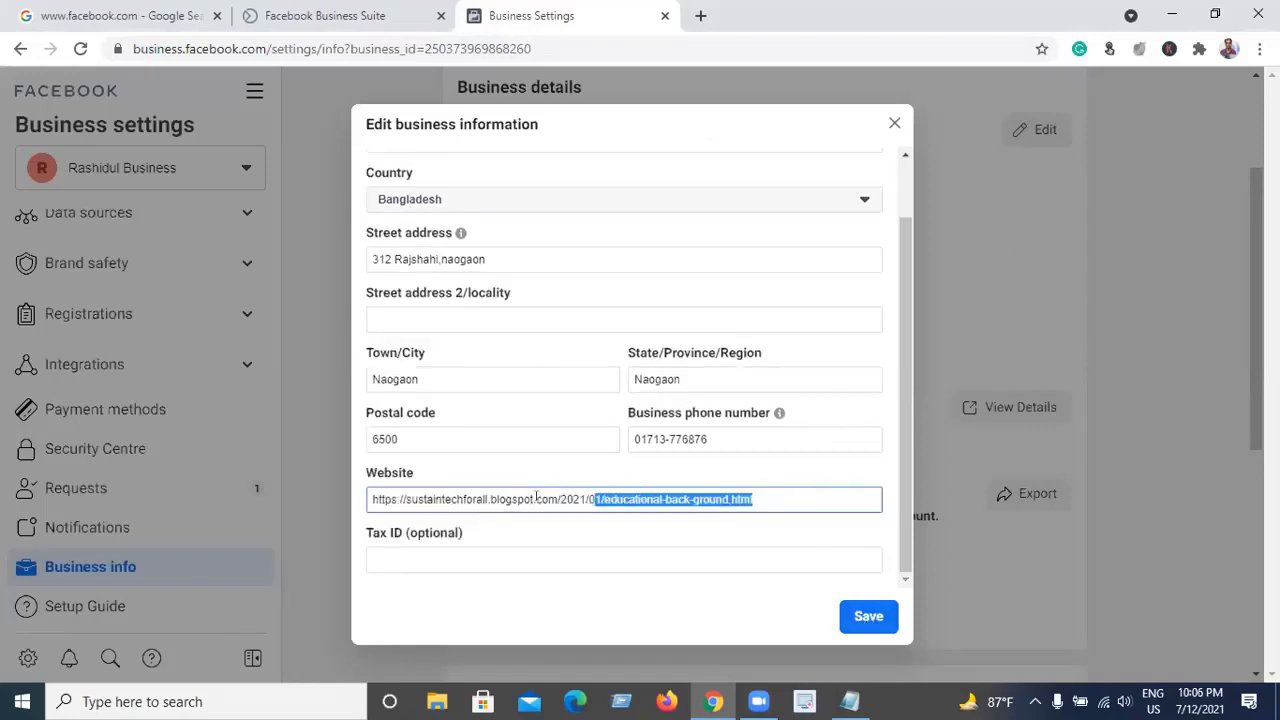
pyautogui.hotkey('shift', 'Right')
pyautogui.hotkey('shift', 'Right')
pyautogui.hotkey('shift', 'Right')
pyautogui.hotkey('shift', 'Right')
pyautogui.hotkey('shift', 'Right')
pyautogui.hotkey('shift', 'Right')
pyautogui.hotkey('shift', 'Right')
pyautogui.hotkey('shift', 'Right')
pyautogui.hotkey('shift', 'Right')
pyautogui.hotkey('shift', 'Right')
pyautogui.hotkey('shift', 'Right')
pyautogui.hotkey('shift', 'Right')
pyautogui.hotkey('shift', 'Right')
pyautogui.hotkey('shift', 'Right')
pyautogui.hotkey('shift', 'Right')
pyautogui.hotkey('shift', 'Right')
pyautogui.hotkey('shift', 'Right')
pyautogui.hotkey('shift', 'Right')
pyautogui.hotkey('shift', 'Right')
pyautogui.hotkey('shift', 'Right')
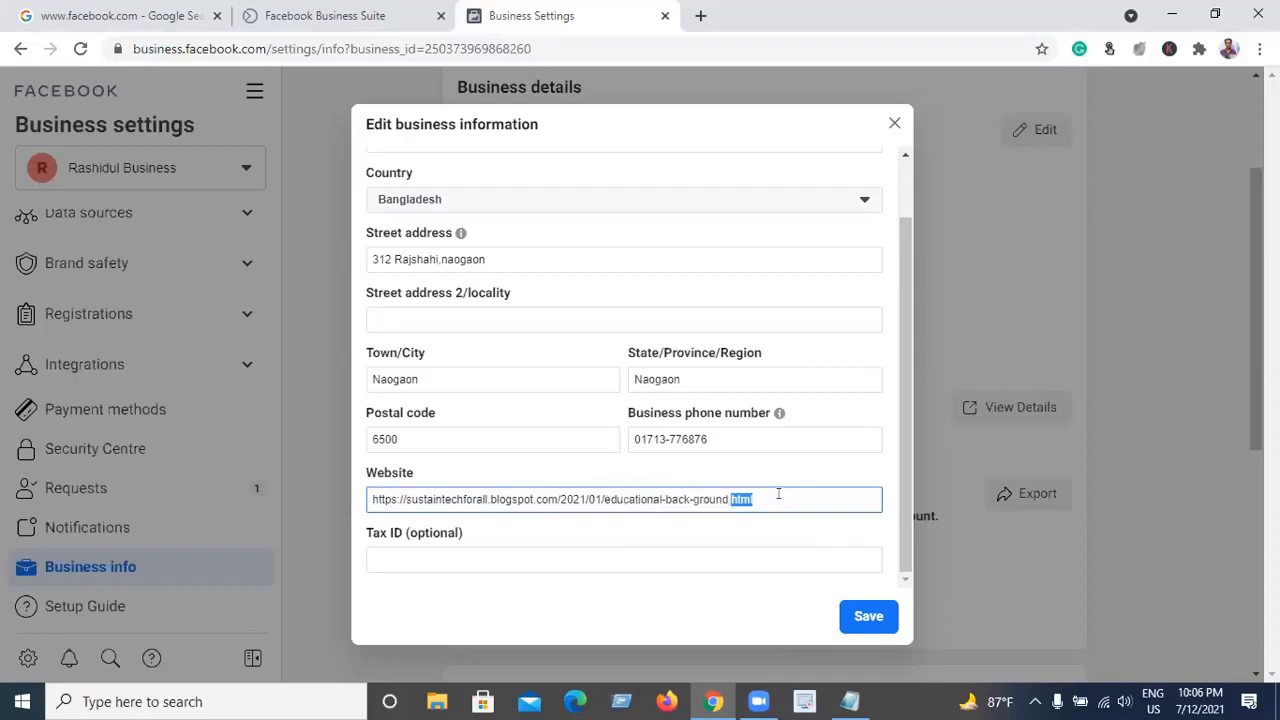
pyautogui.hotkey('ctrl', 'a')
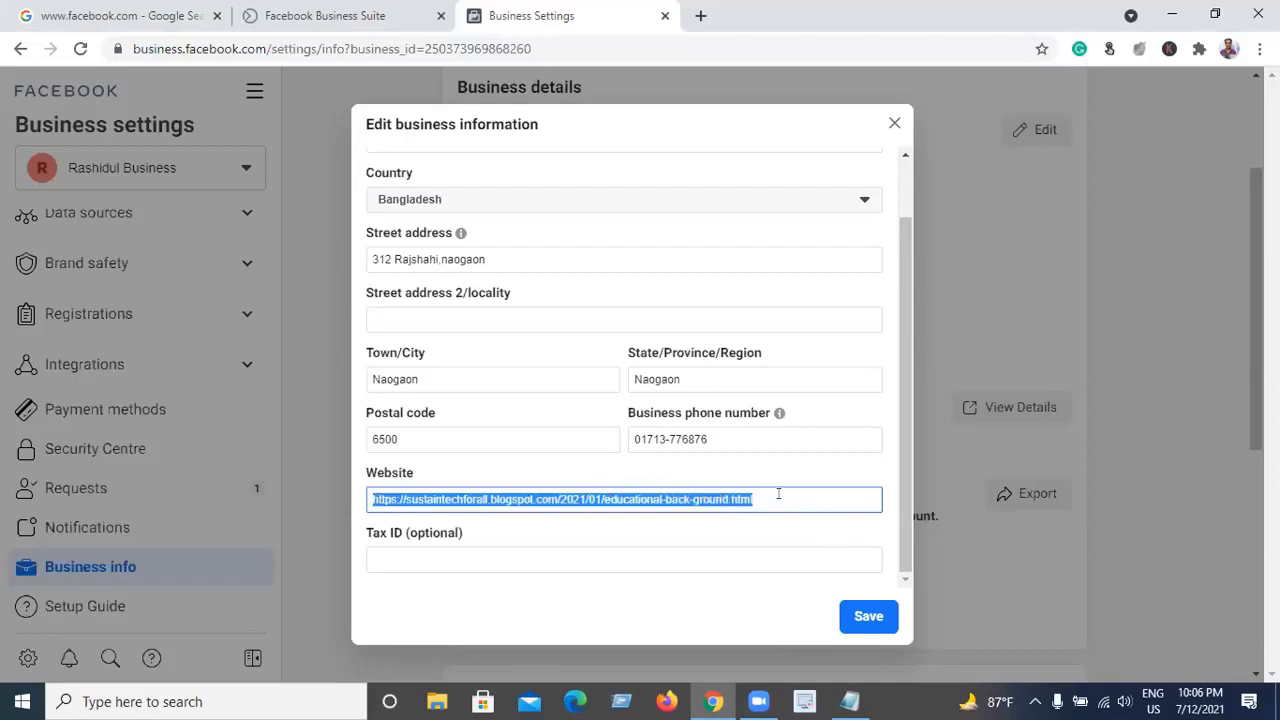
pyautogui.rightClick(782, 500)
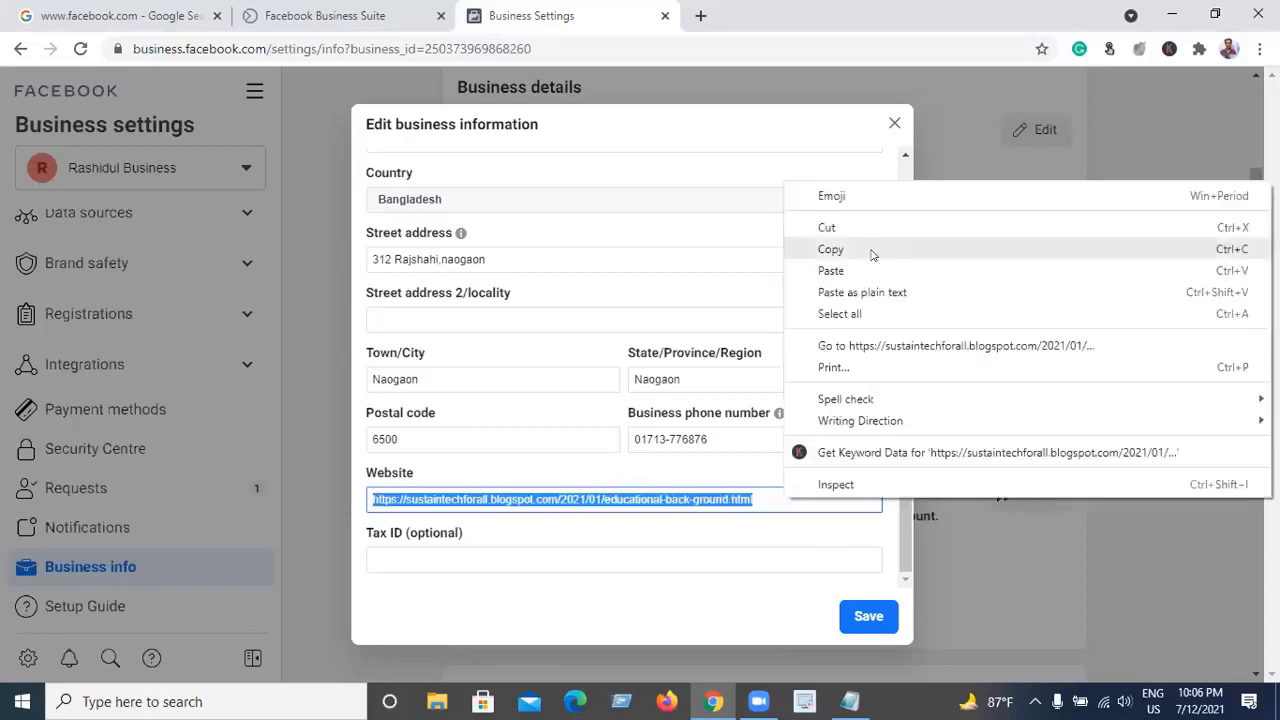
pyautogui.click(871, 251)
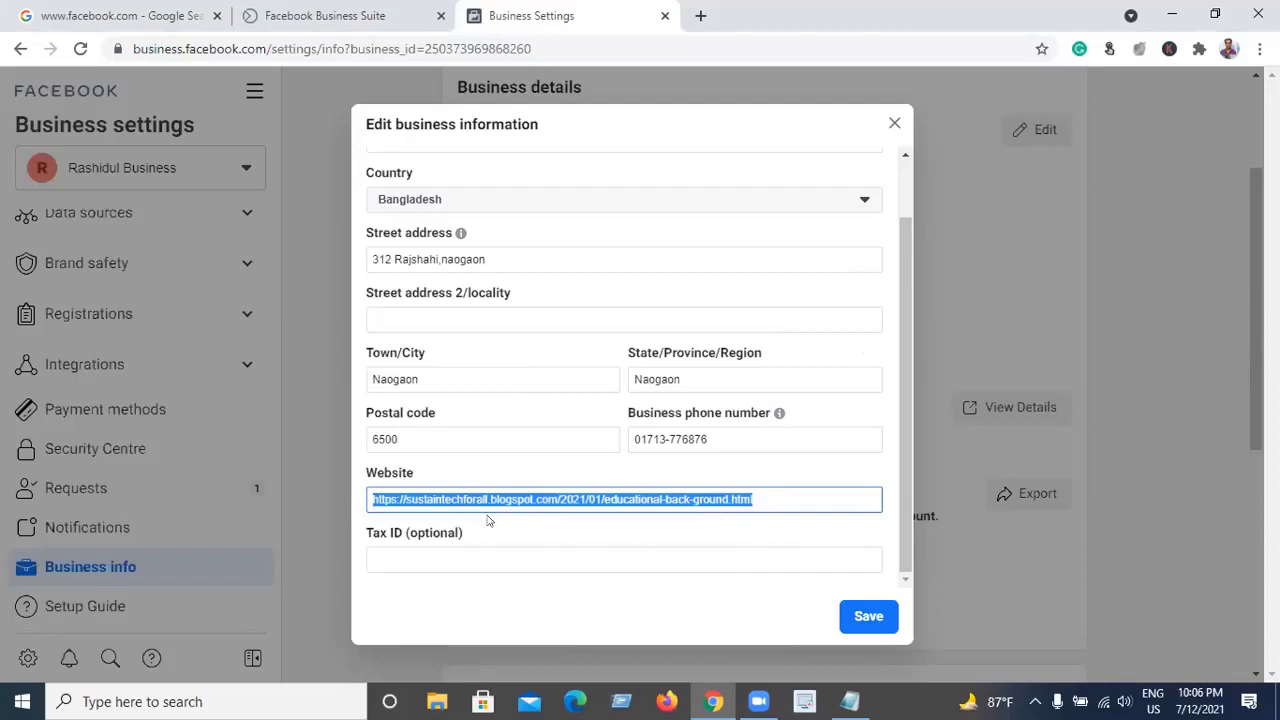
pyautogui.click(553, 491)
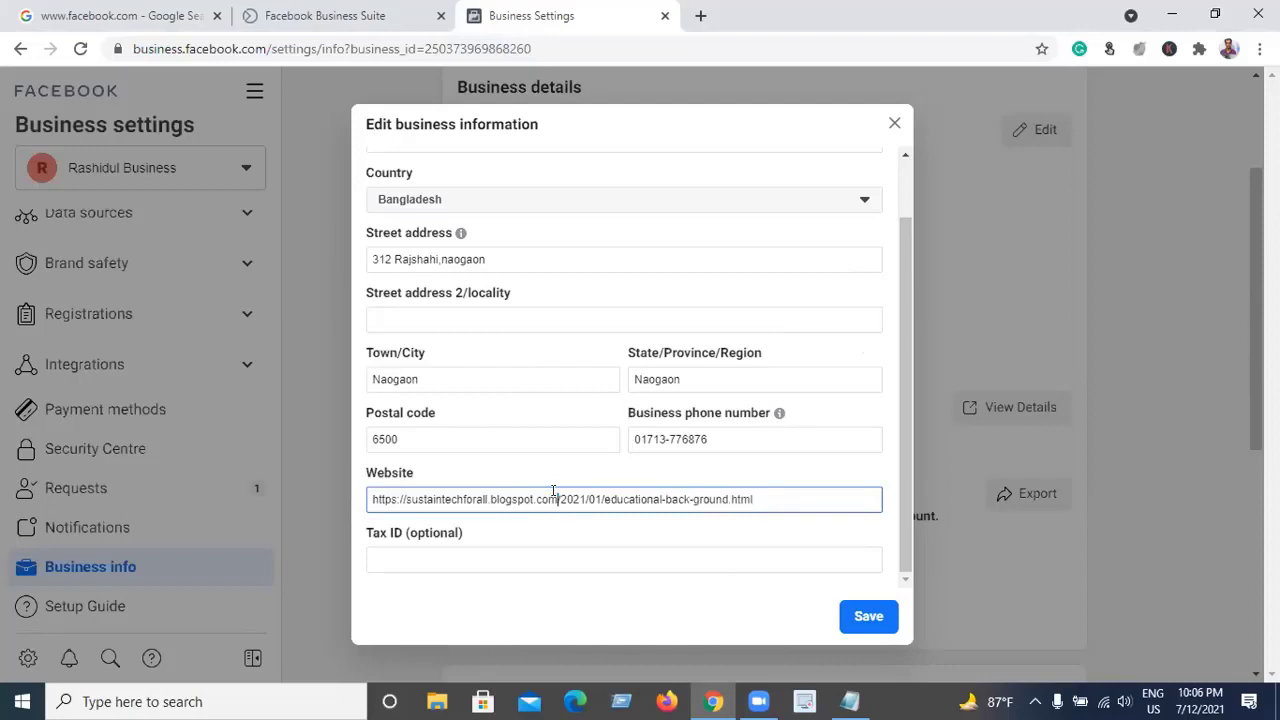
pyautogui.press('BackSpace')
pyautogui.press('BackSpace')
pyautogui.press('BackSpace')
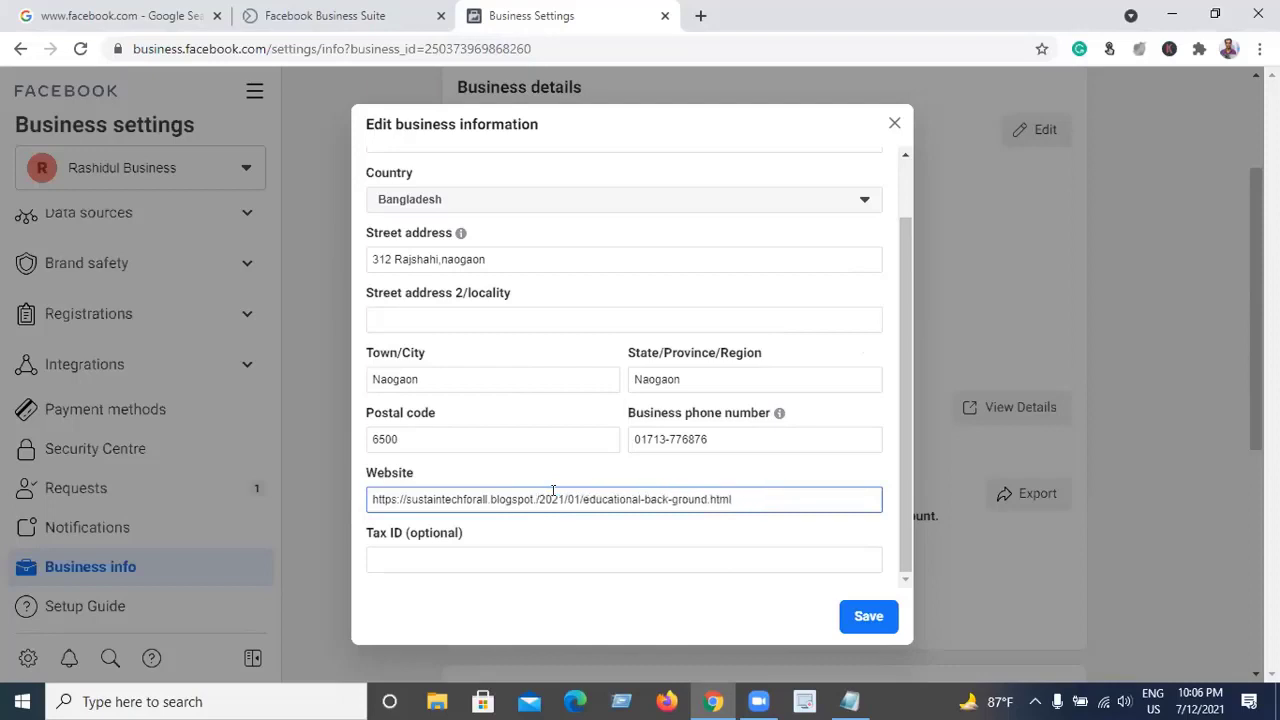
pyautogui.write('com')
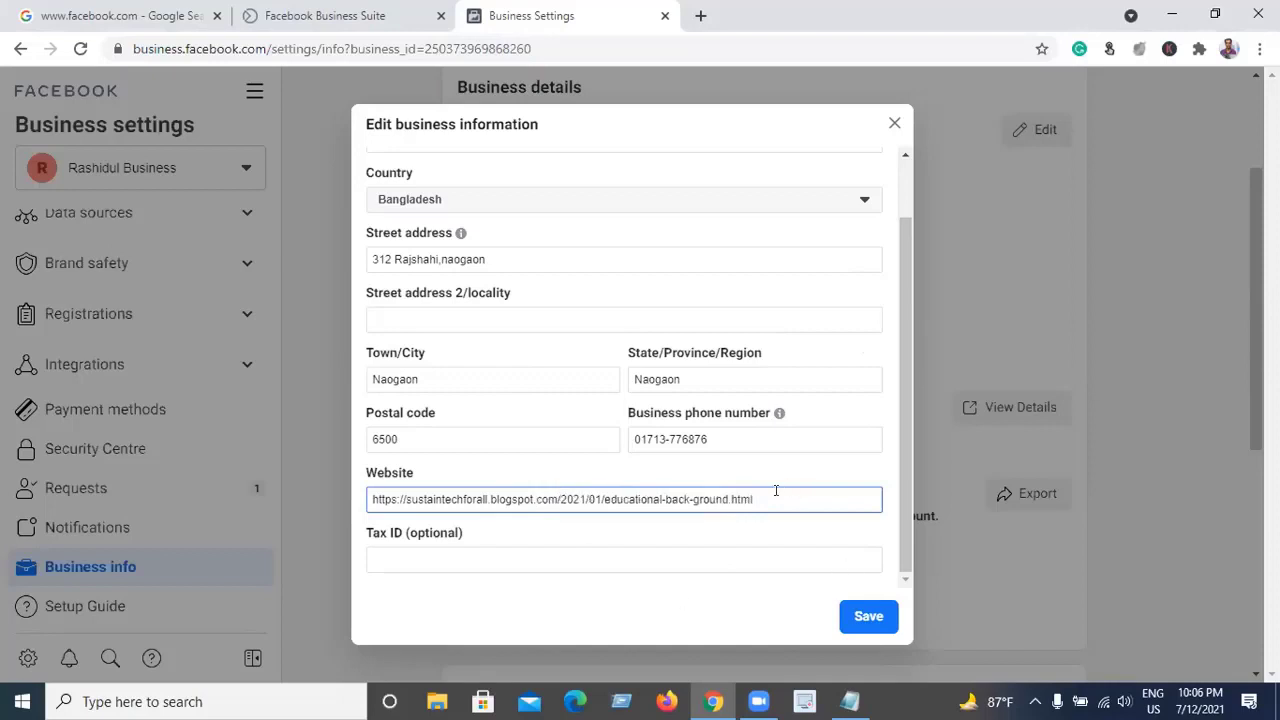
pyautogui.press('BackSpace')
pyautogui.press('BackSpace')
pyautogui.press('BackSpace')
pyautogui.press('BackSpace')
pyautogui.press('BackSpace')
pyautogui.press('BackSpace')
pyautogui.press('BackSpace')
pyautogui.press('BackSpace')
pyautogui.press('BackSpace')
pyautogui.press('BackSpace')
pyautogui.press('BackSpace')
pyautogui.press('BackSpace')
pyautogui.press('BackSpace')
pyautogui.press('BackSpace')
pyautogui.press('BackSpace')
pyautogui.press('BackSpace')
pyautogui.press('BackSpace')
pyautogui.press('BackSpace')
pyautogui.press('BackSpace')
pyautogui.press('BackSpace')
pyautogui.press('BackSpace')
pyautogui.press('BackSpace')
pyautogui.press('BackSpace')
pyautogui.press('BackSpace')
pyautogui.press('BackSpace')
pyautogui.press('BackSpace')
pyautogui.press('BackSpace')
pyautogui.press('BackSpace')
pyautogui.press('BackSpace')
pyautogui.press('BackSpace')
pyautogui.press('BackSpace')
pyautogui.press('BackSpace')
pyautogui.press('BackSpace')
pyautogui.press('BackSpace')
pyautogui.press('BackSpace')
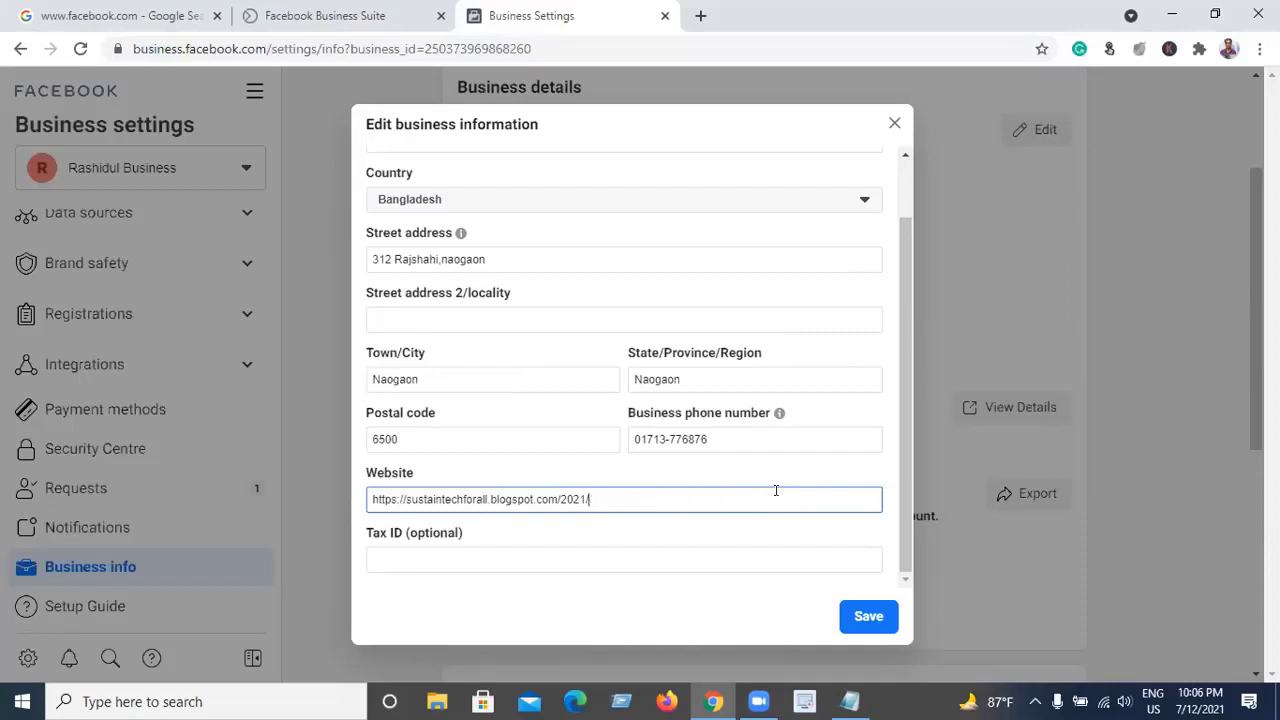
pyautogui.press('BackSpace')
pyautogui.press('BackSpace')
pyautogui.moveTo(398, 494); pyautogui.dragTo(340, 504)
pyautogui.press('BackSpace')
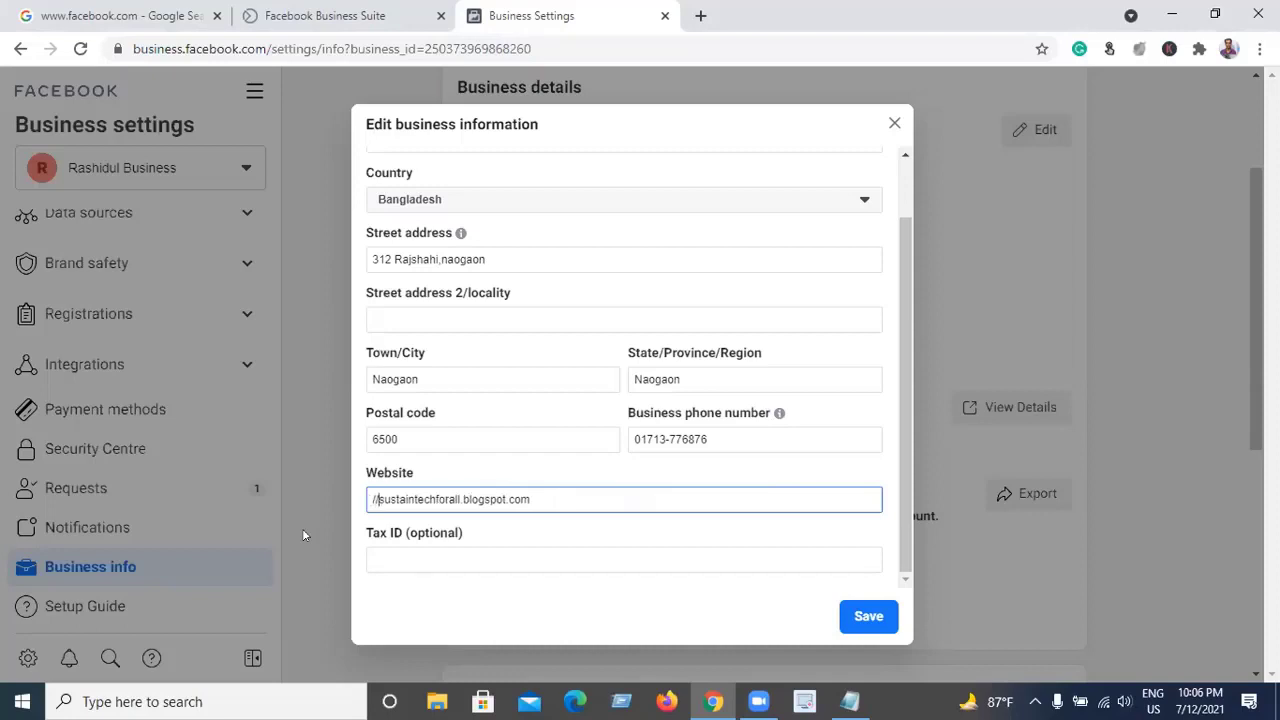
pyautogui.press('Delete')
pyautogui.press('Delete')
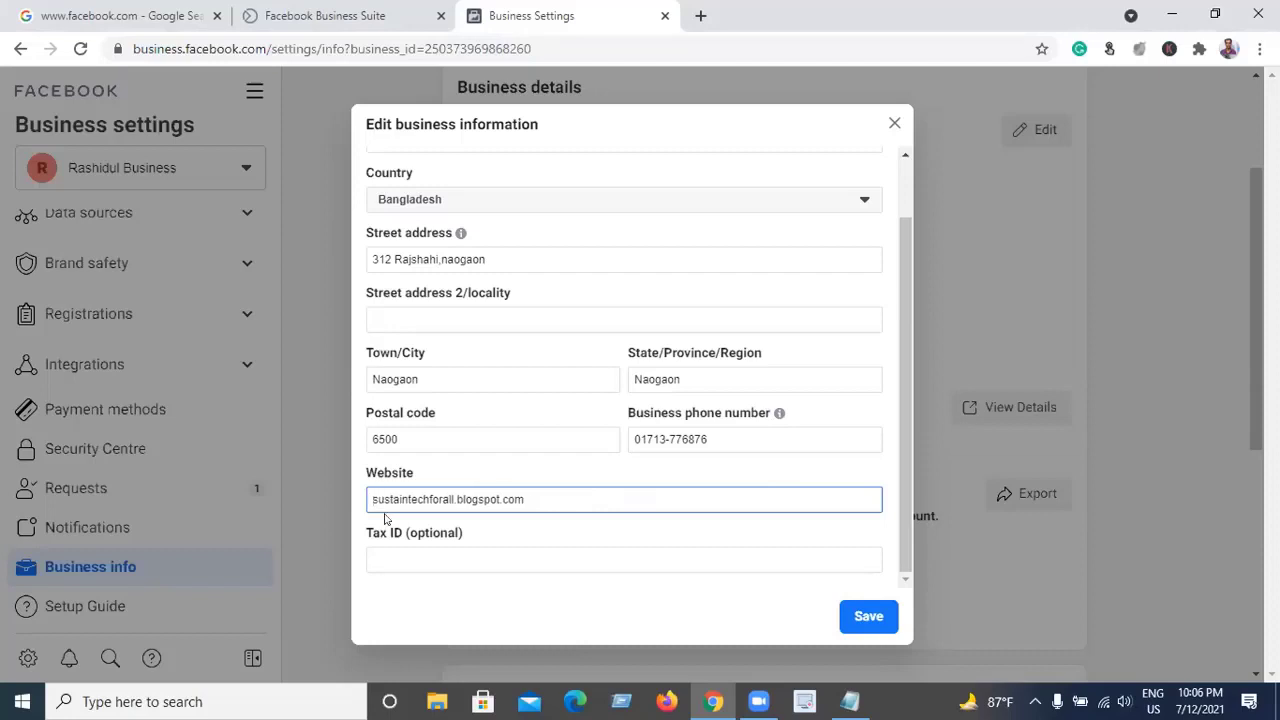
# - Save the details, adding country code +88 to the phone number to clear the error
pyautogui.click(866, 620)
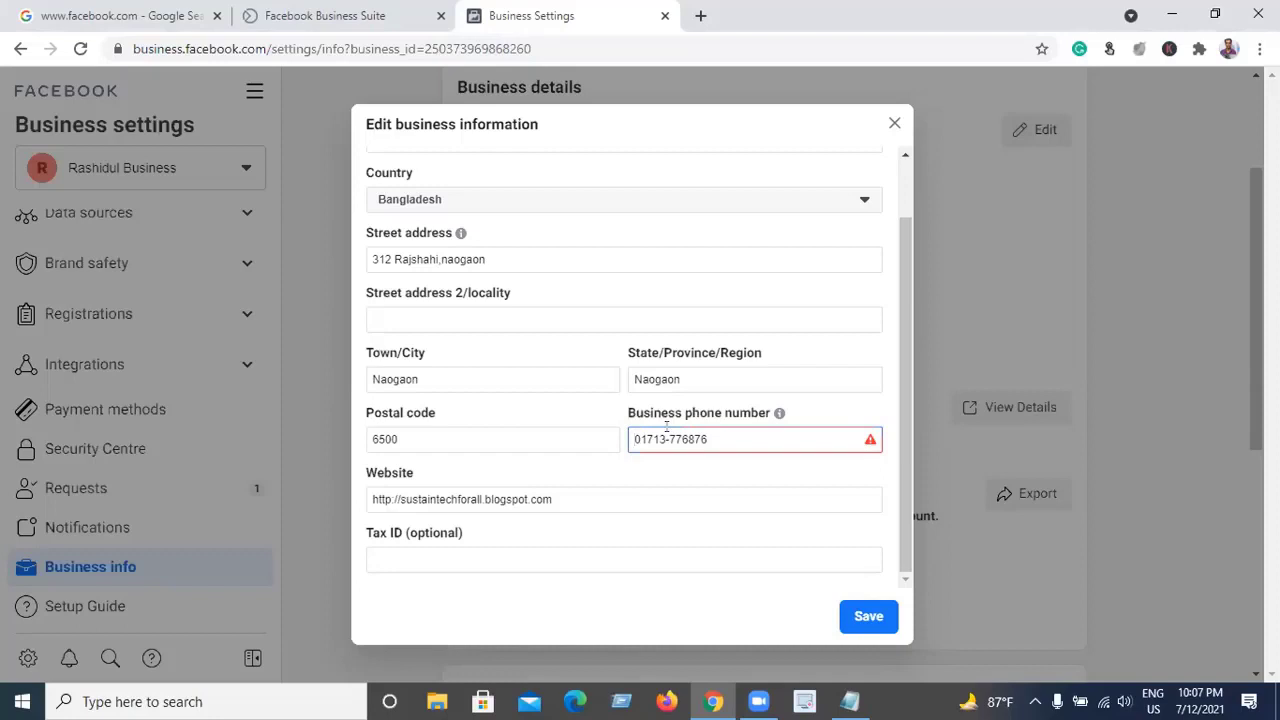
pyautogui.write('+')
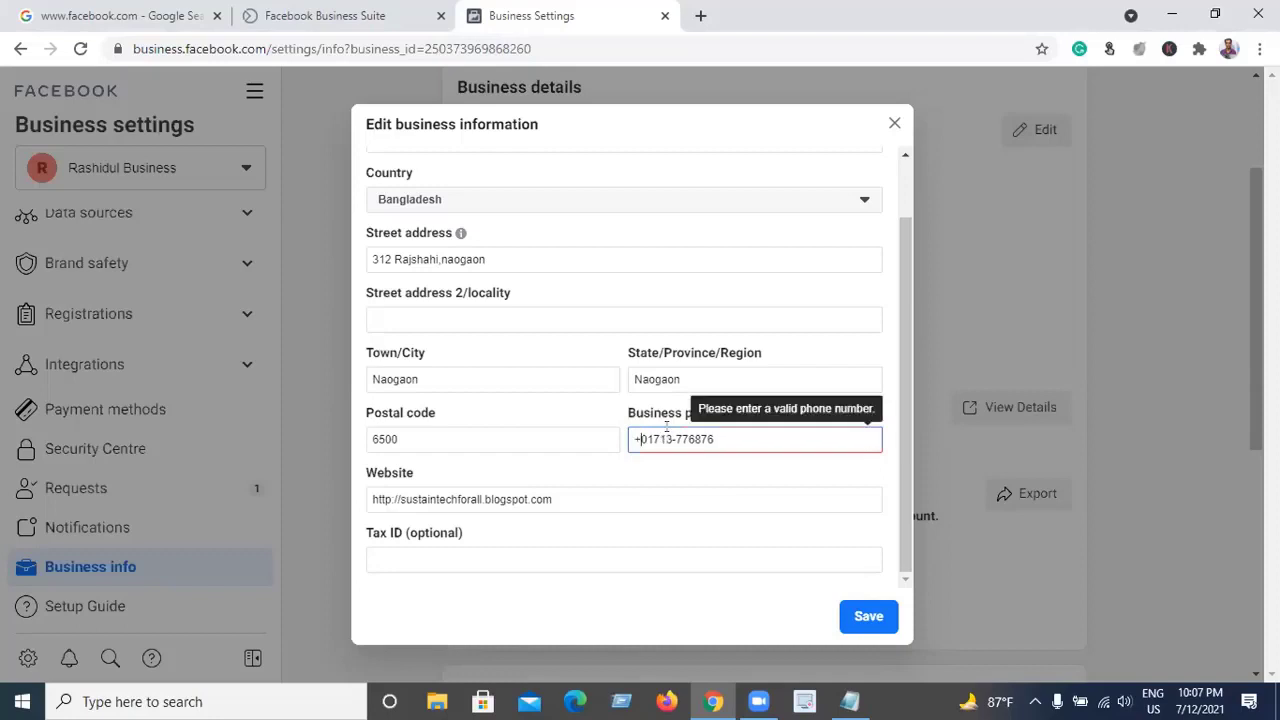
pyautogui.write('88')
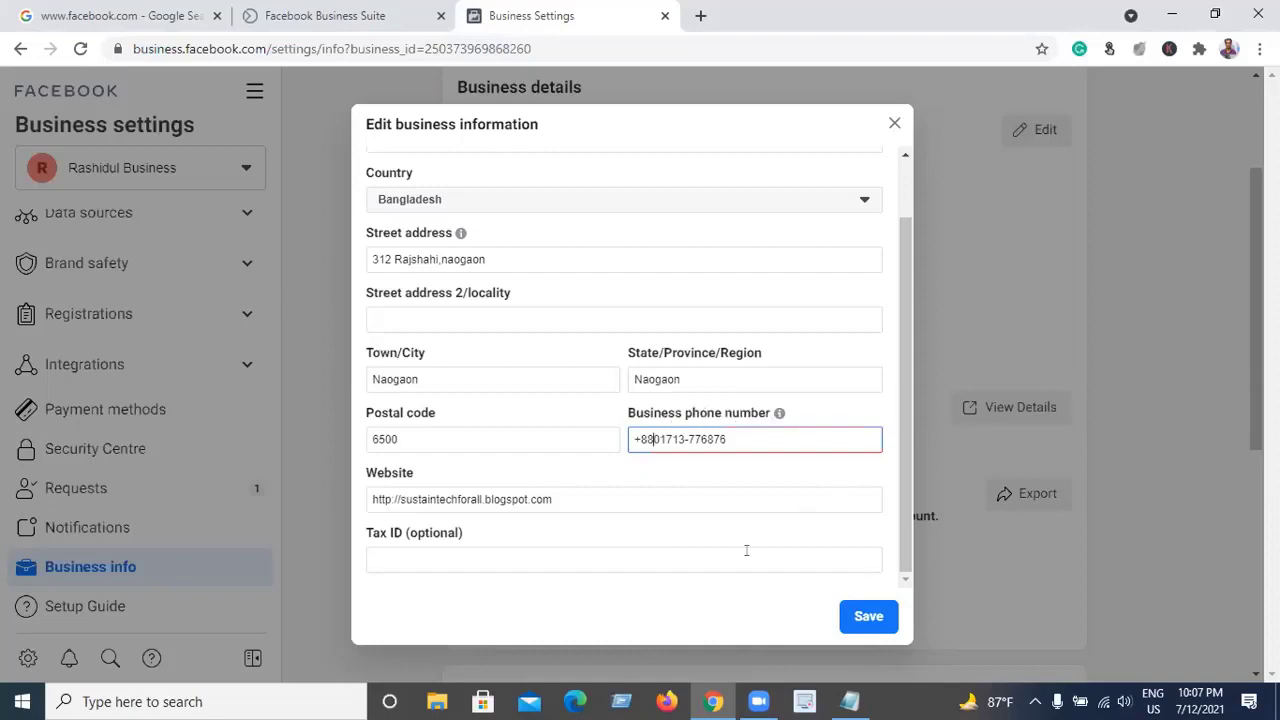
pyautogui.click(878, 618)
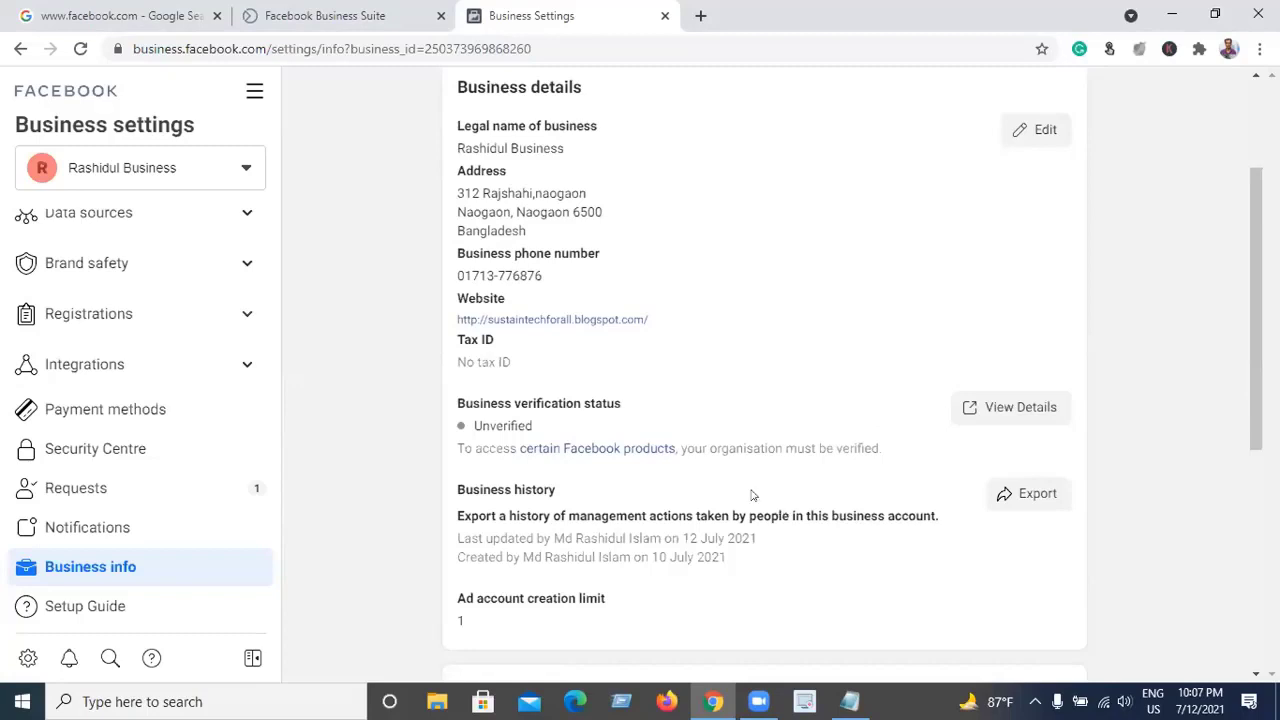
pyautogui.scroll(-1, 740, 458)
pyautogui.scroll(-2, 737, 460)
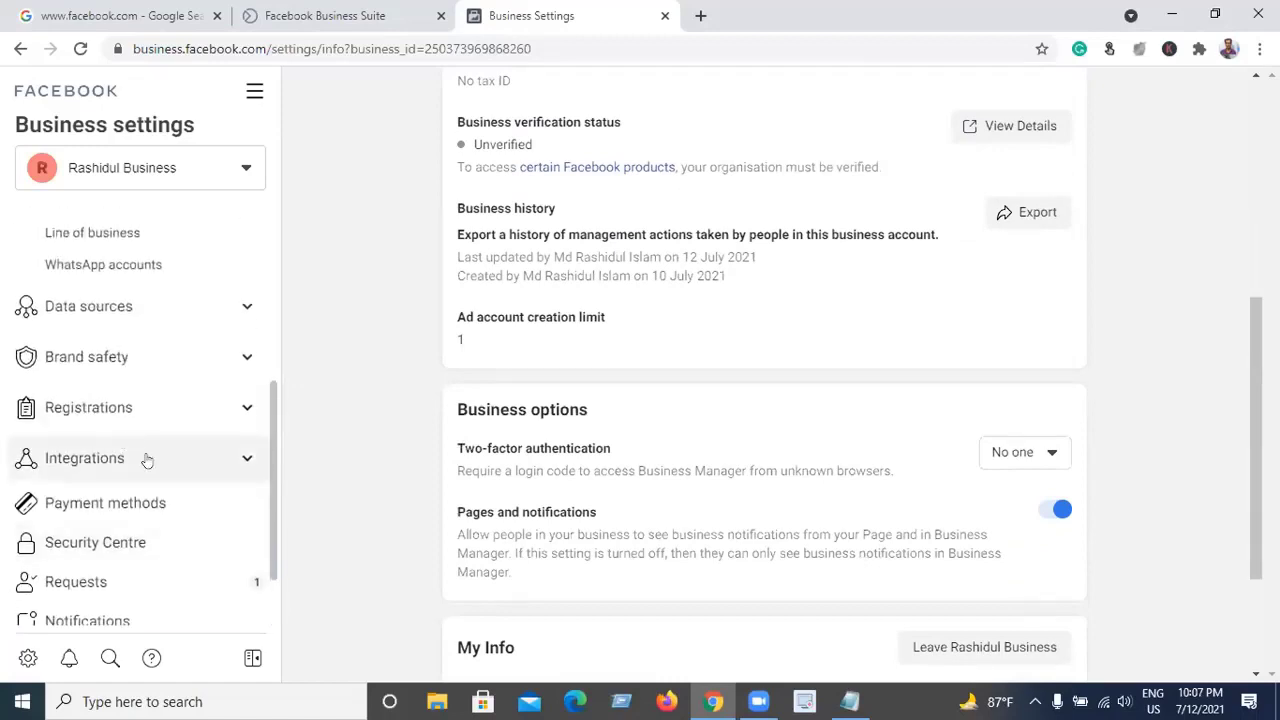
pyautogui.scroll(3, 148, 458)
pyautogui.scroll(-2, 149, 460)
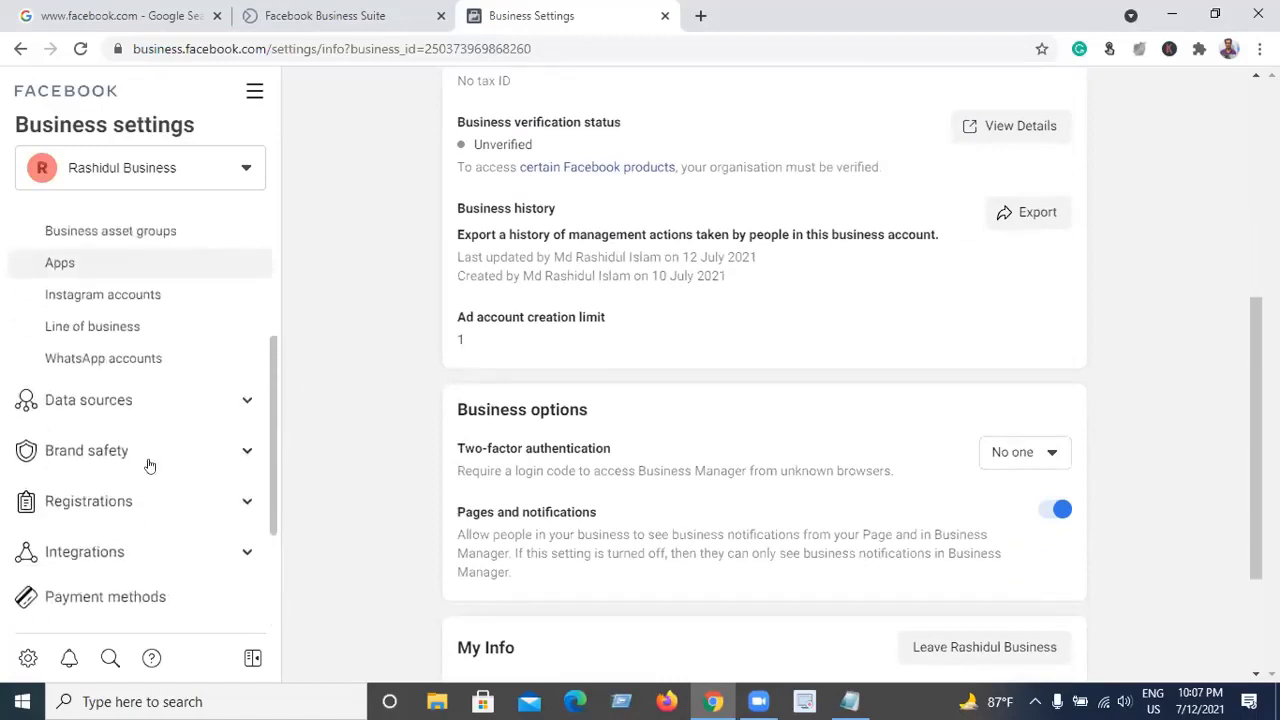
pyautogui.scroll(-2, 149, 472)
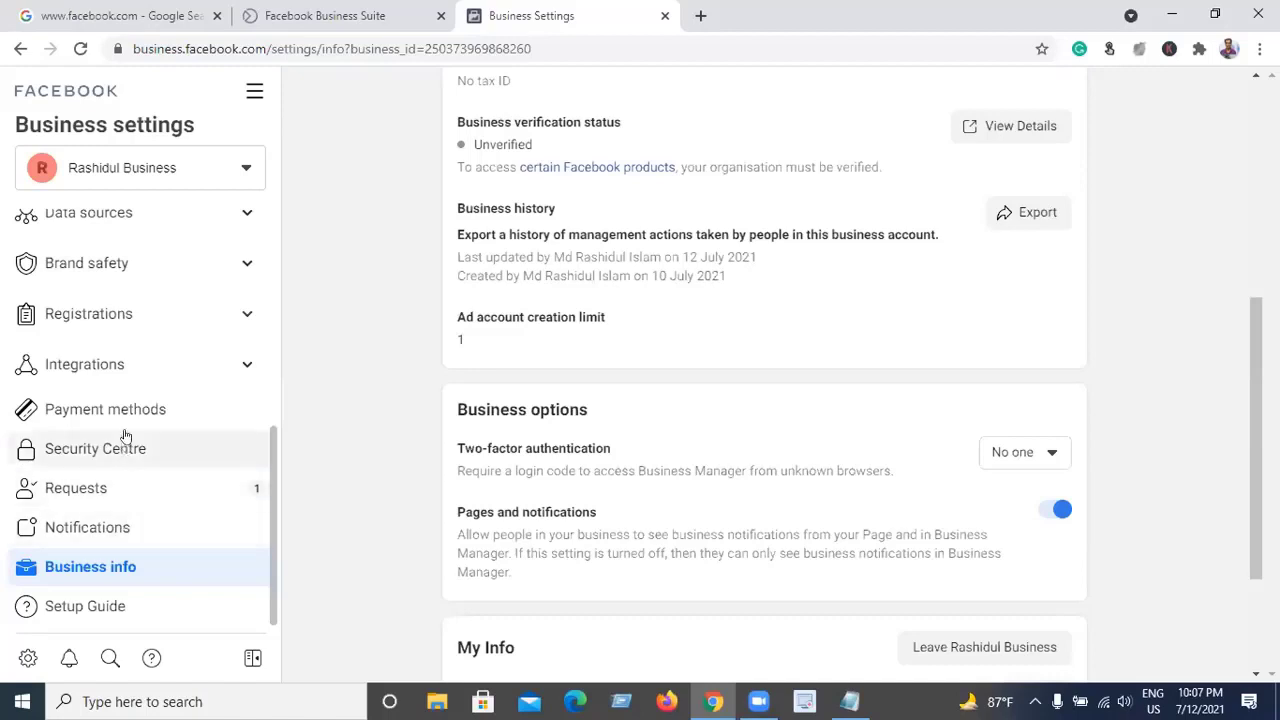
pyautogui.scroll(5, 125, 457)
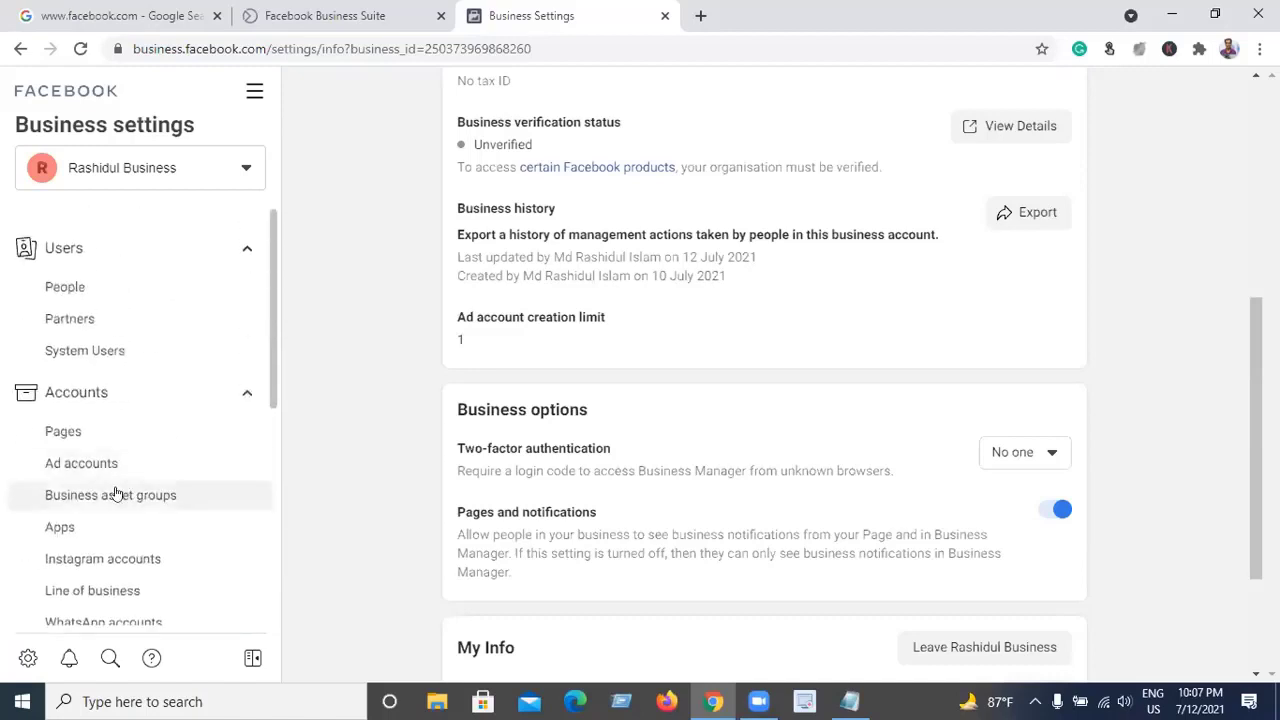
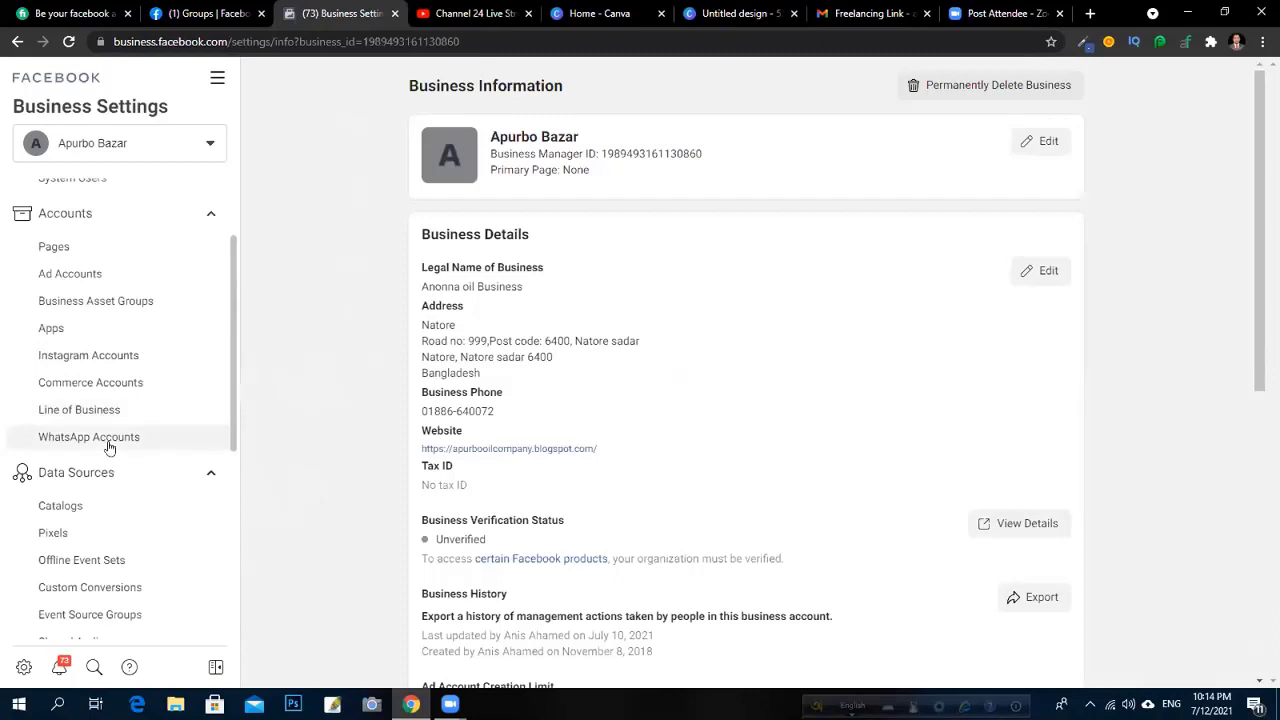
# - On the Instagram Accounts page, start adding an account via Connect Your Instagram Account
pyautogui.click(108, 358)
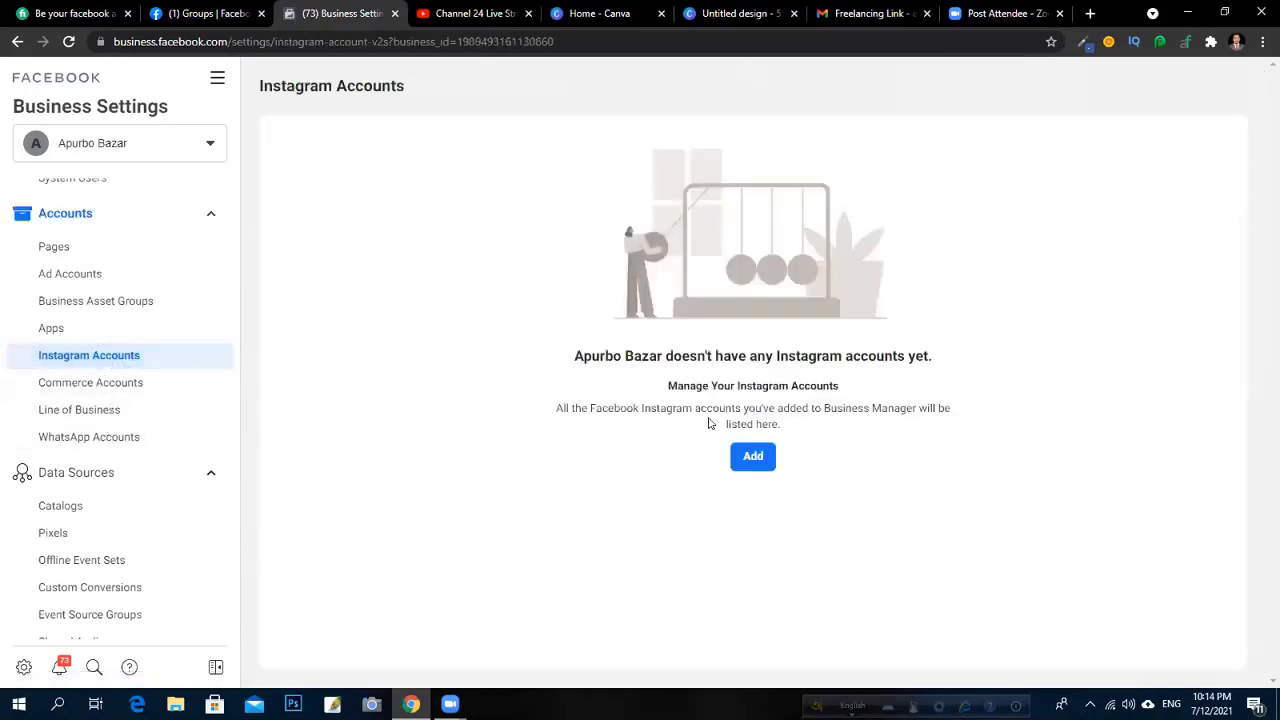
pyautogui.click(745, 456)
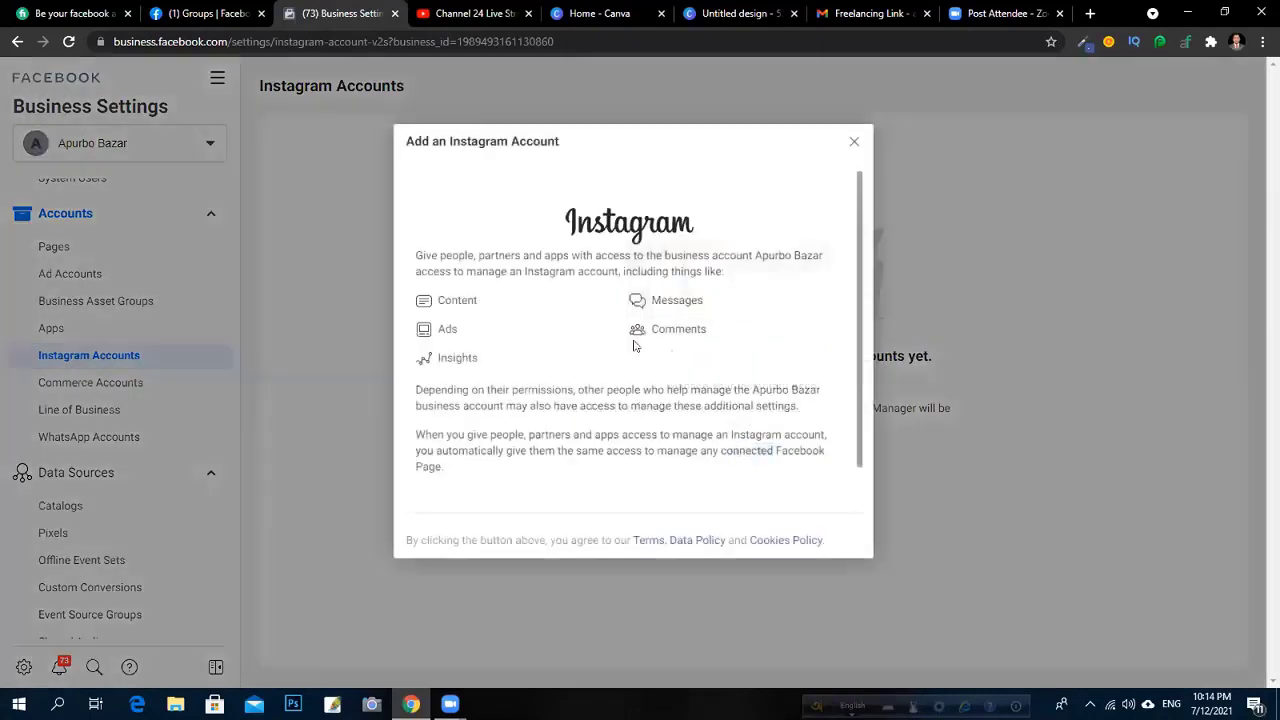
pyautogui.scroll(-1, 624, 483)
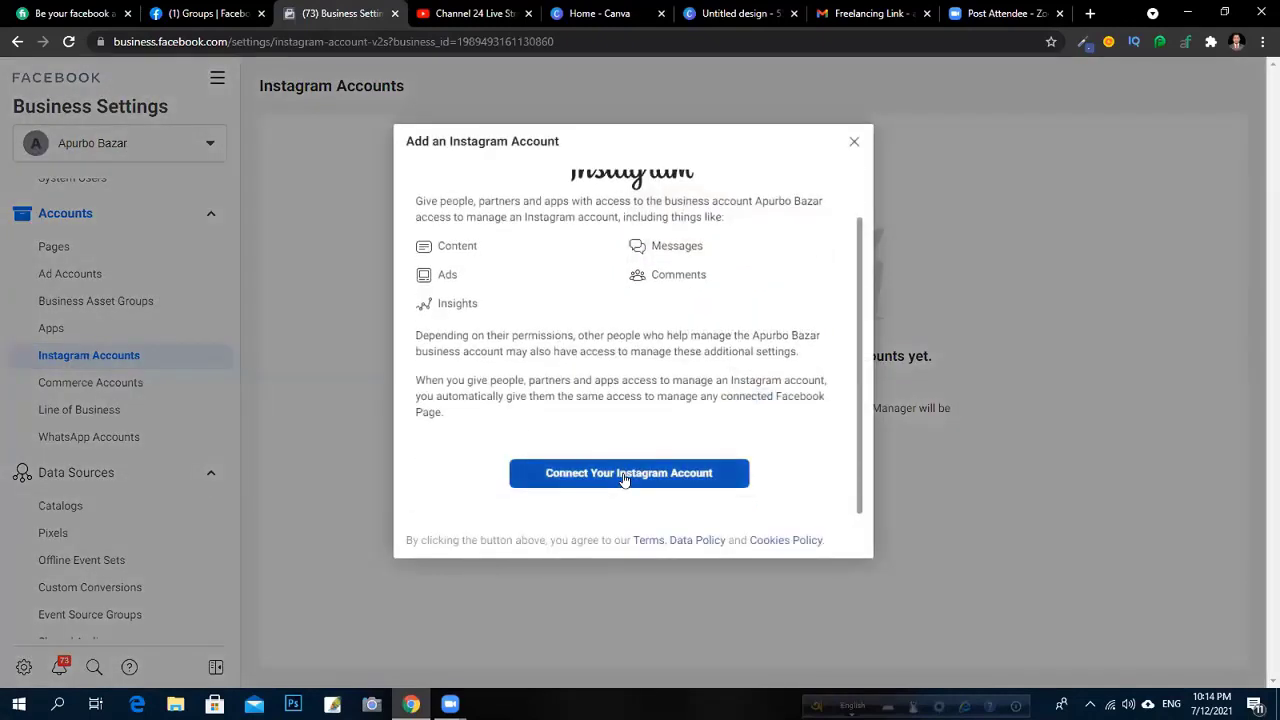
pyautogui.click(624, 474)
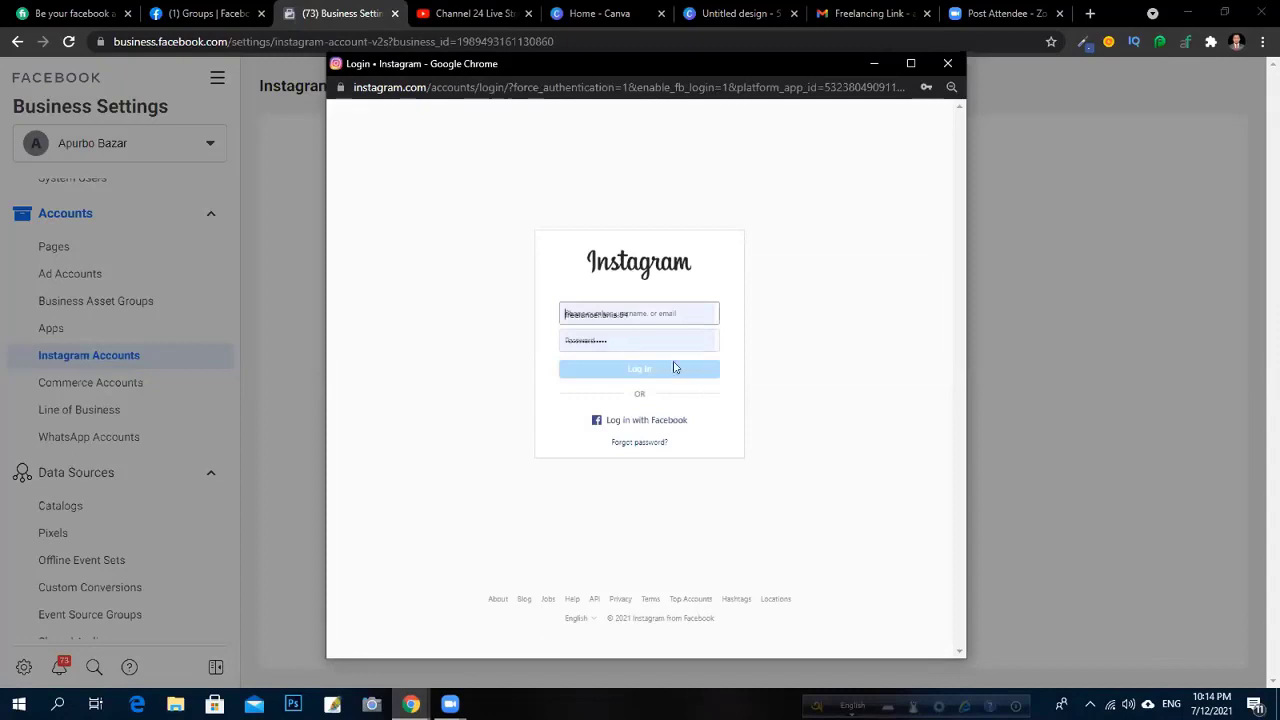
# - Log in with the saved Instagram credentials, finish, and dismiss the confirmation
pyautogui.click(674, 370)
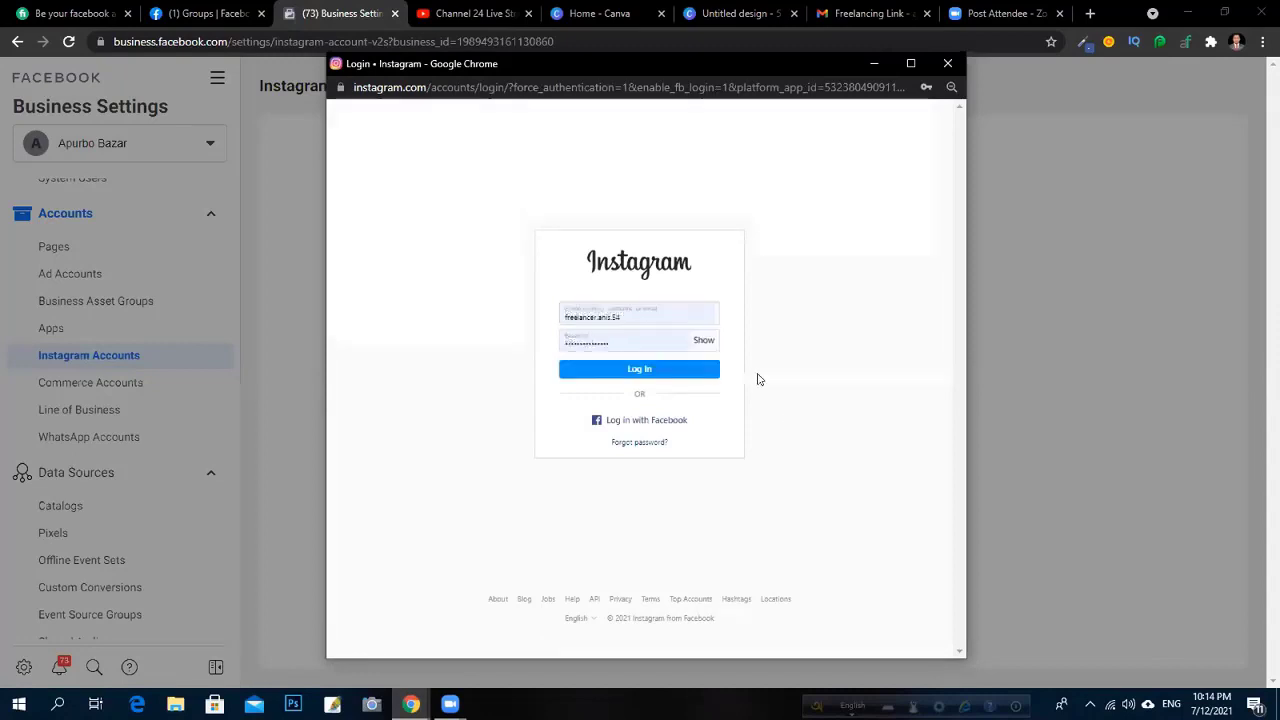
pyautogui.click(686, 369)
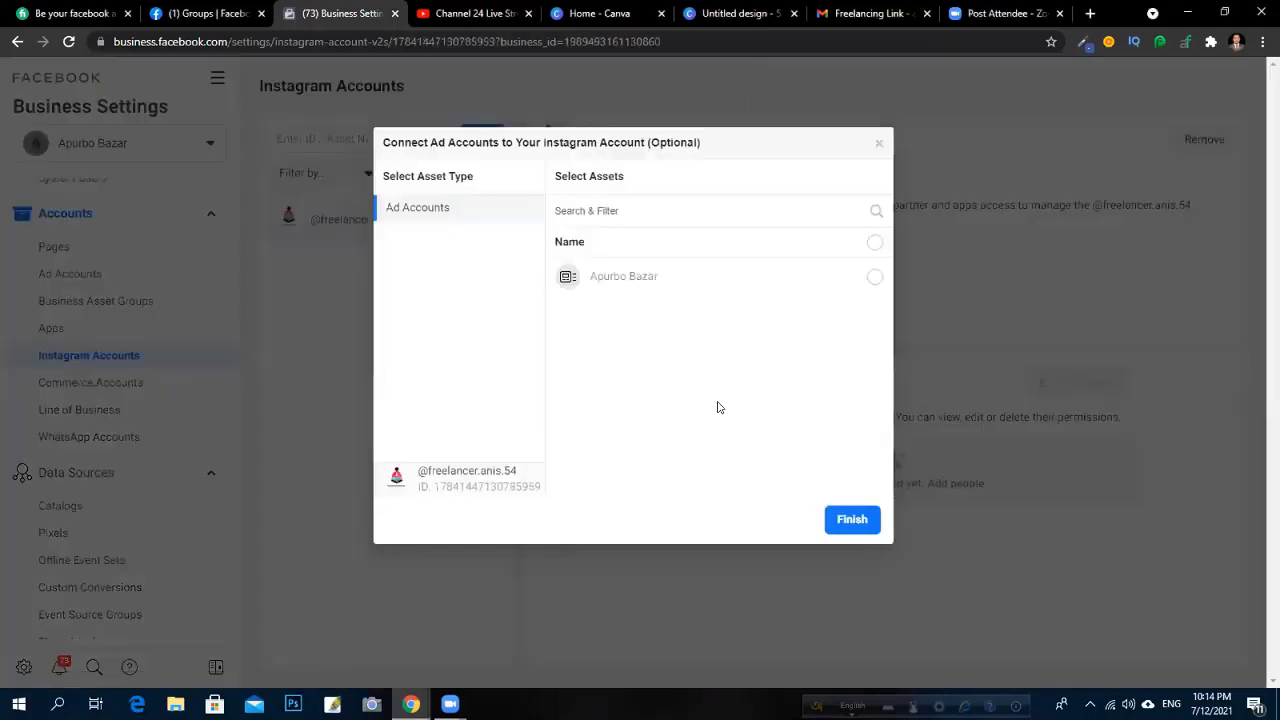
pyautogui.click(841, 522)
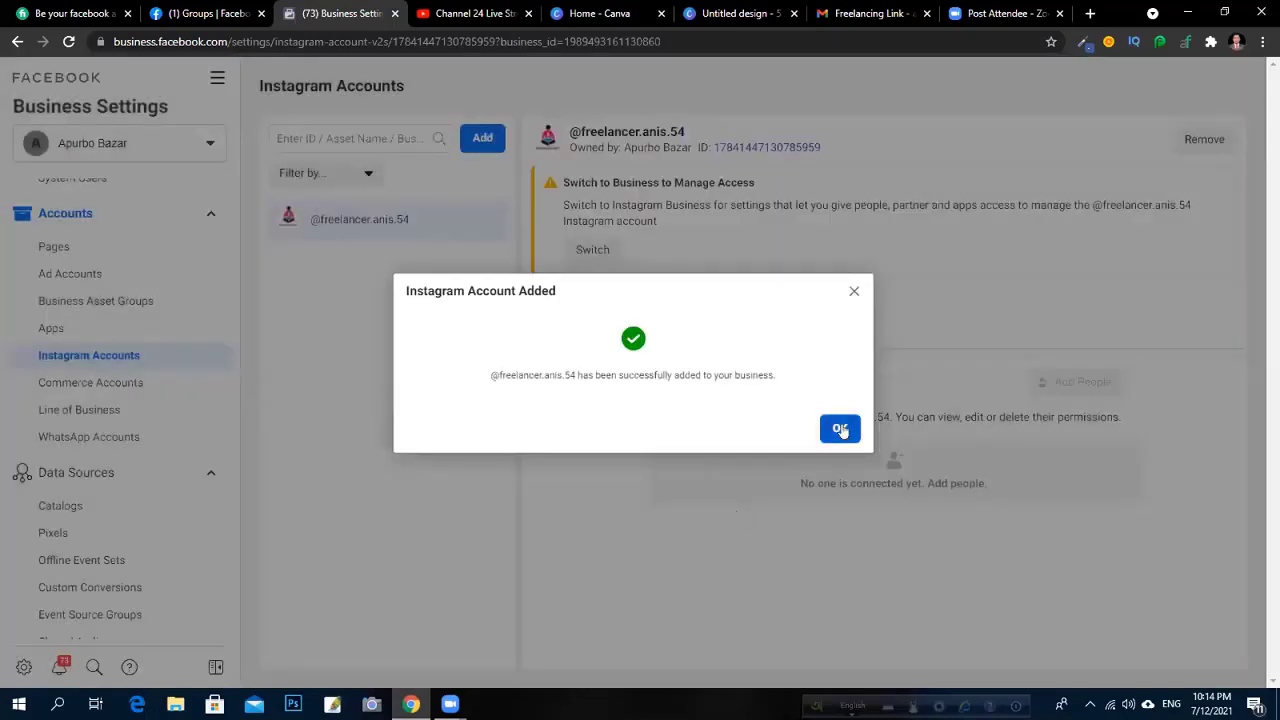
pyautogui.click(840, 429)
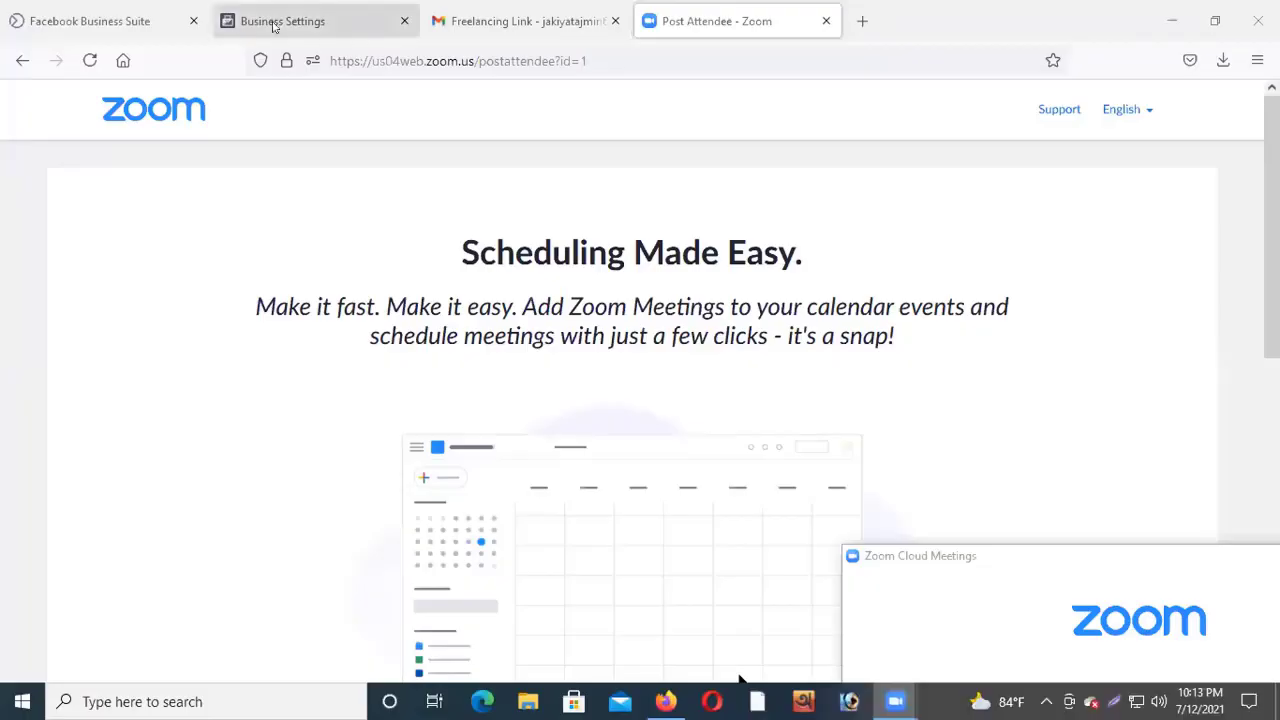
# - Back on Business Settings, open the other business's Instagram accounts and start adding one
pyautogui.click(273, 24)
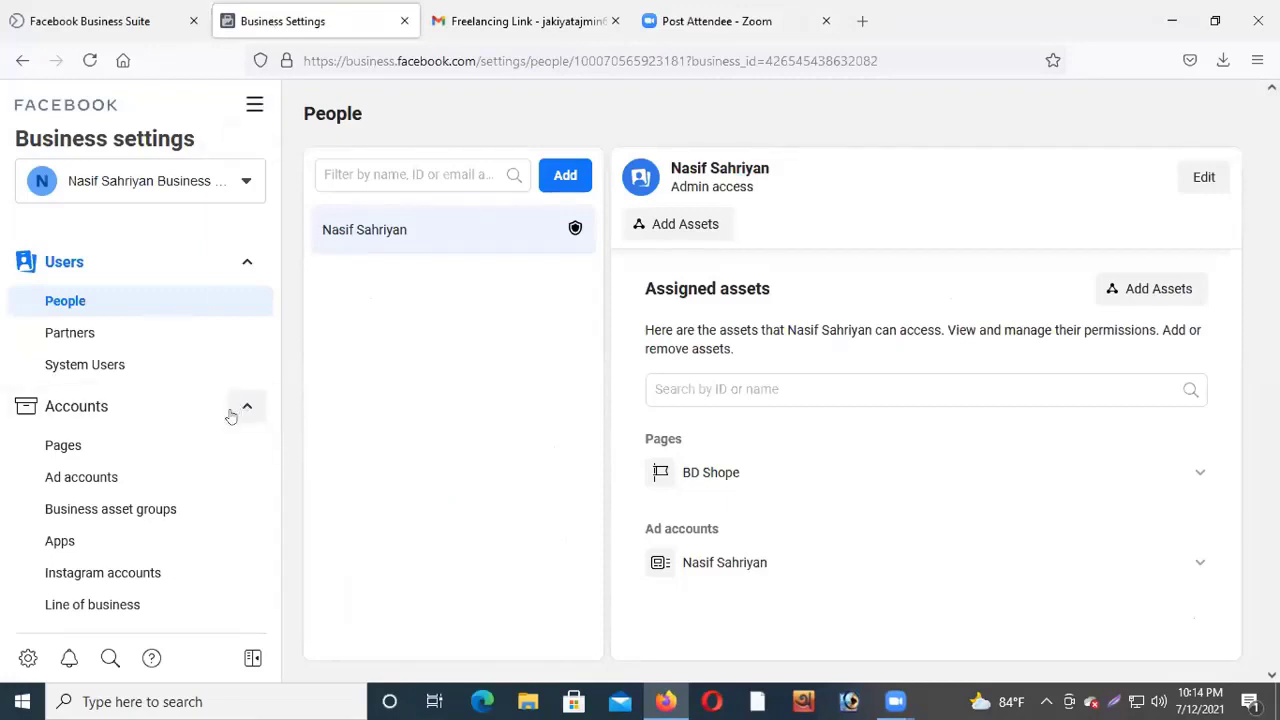
pyautogui.scroll(-5, 276, 340)
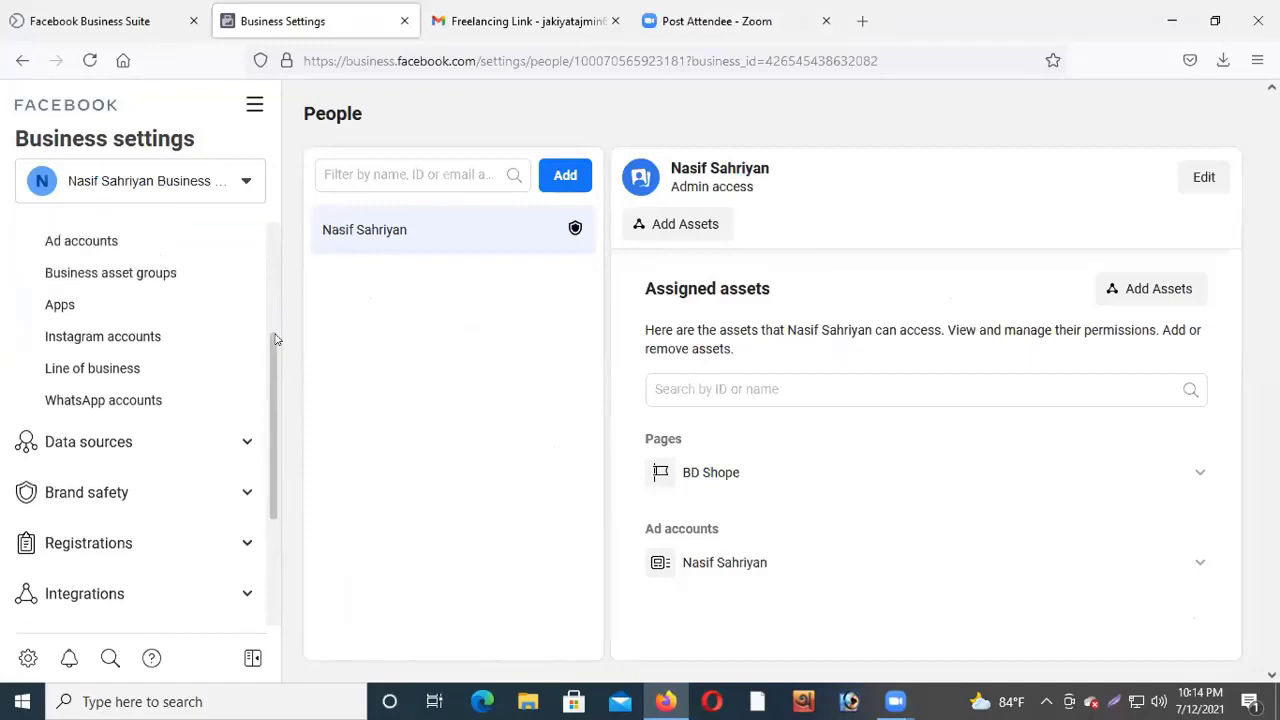
pyautogui.click(145, 337)
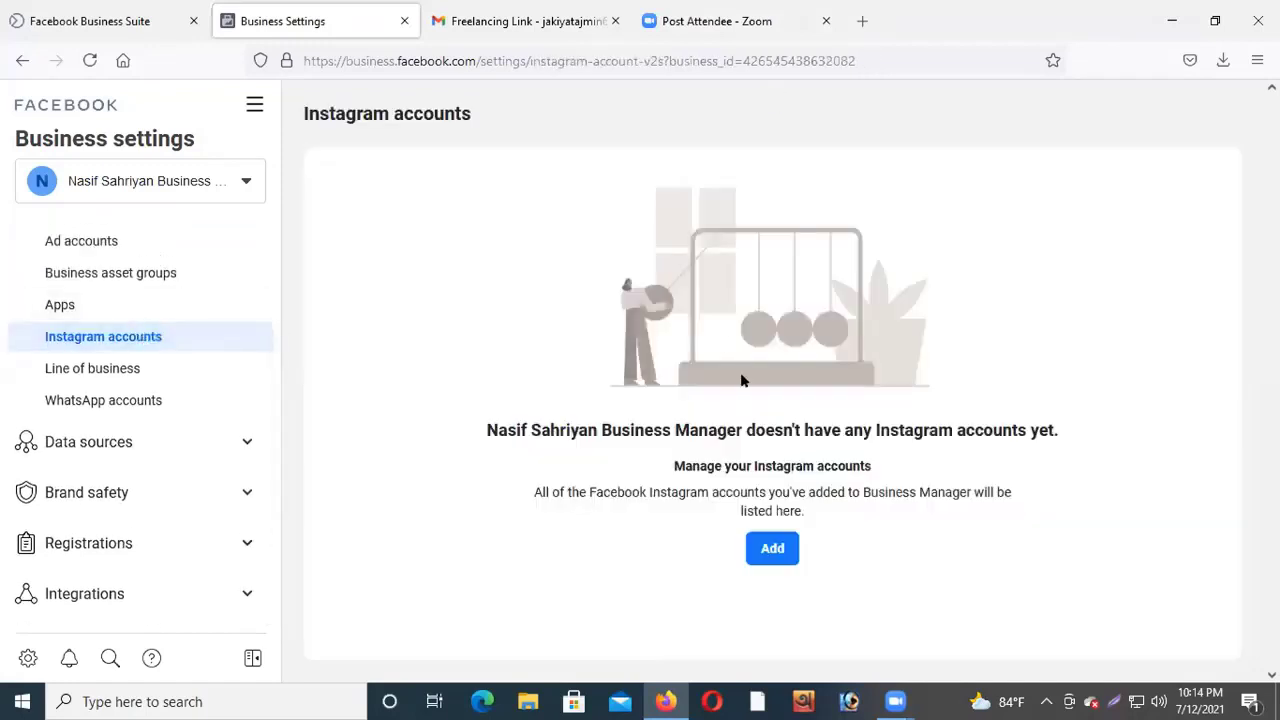
pyautogui.click(772, 552)
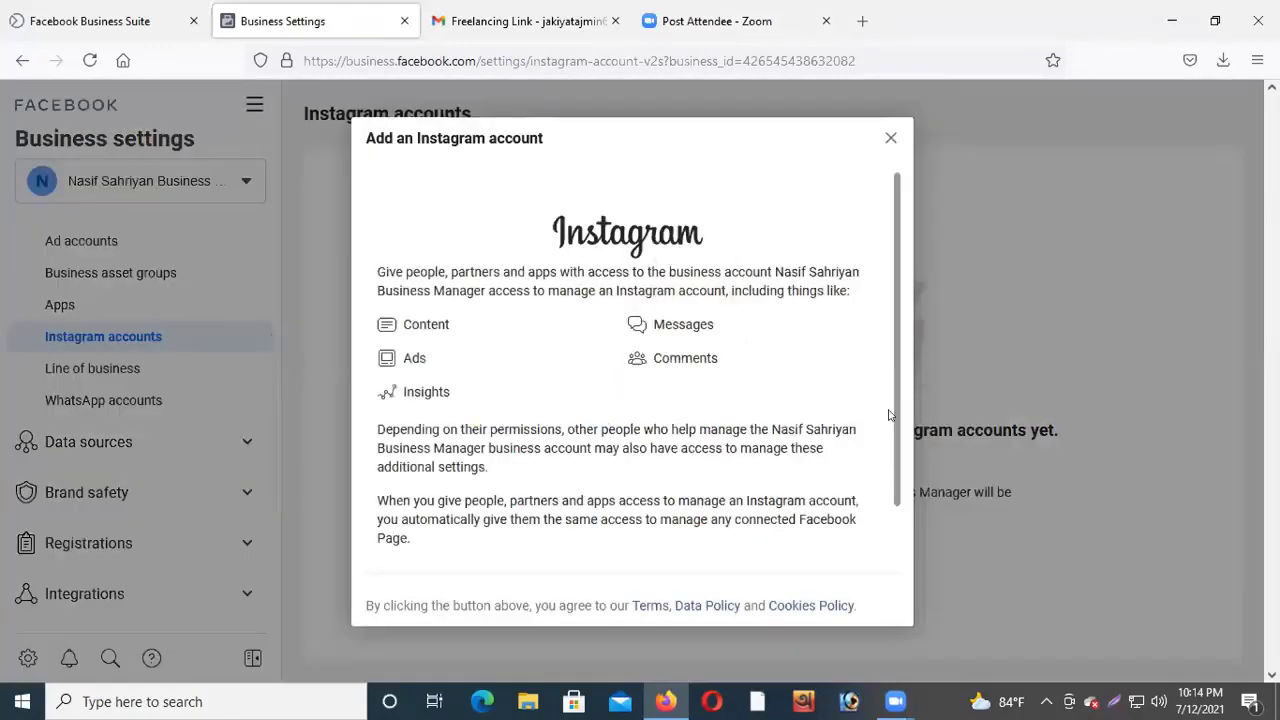
# - Attempt Connect Your Instagram Account twice; Firefox blocks both login pop-ups
pyautogui.scroll(-1, 889, 415)
pyautogui.scroll(-3, 889, 415)
pyautogui.click(678, 530)
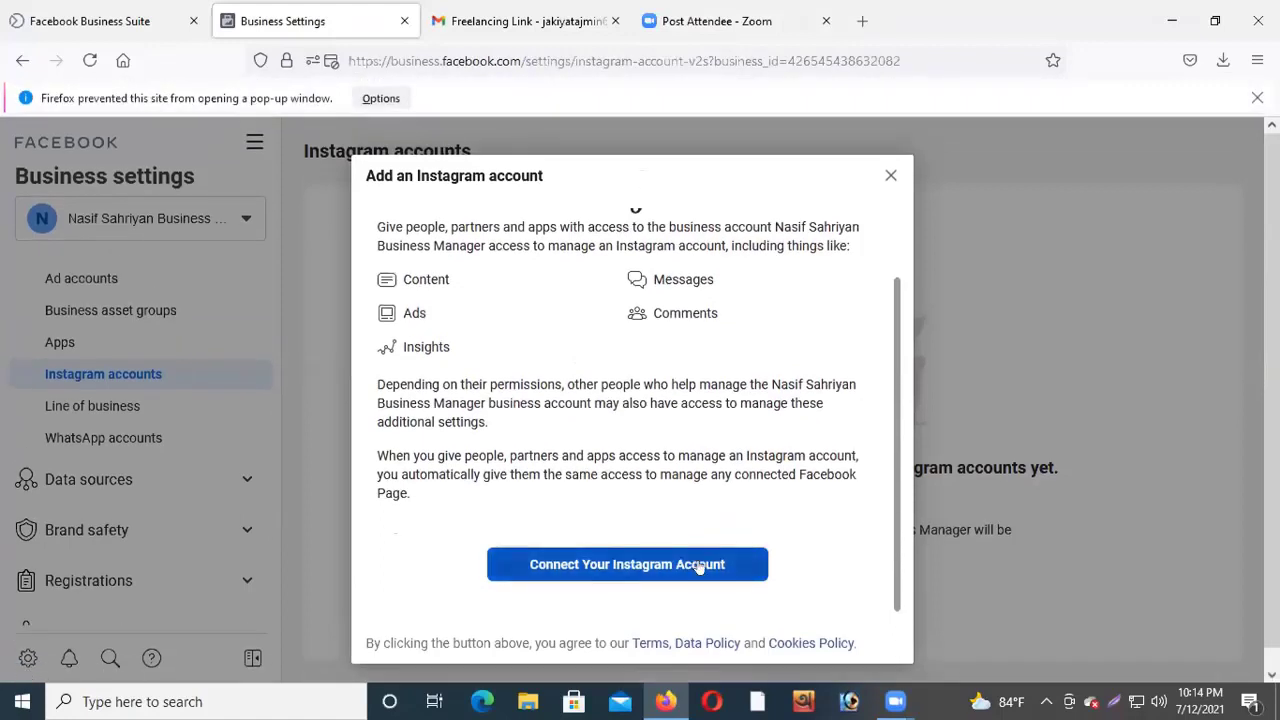
pyautogui.click(705, 566)
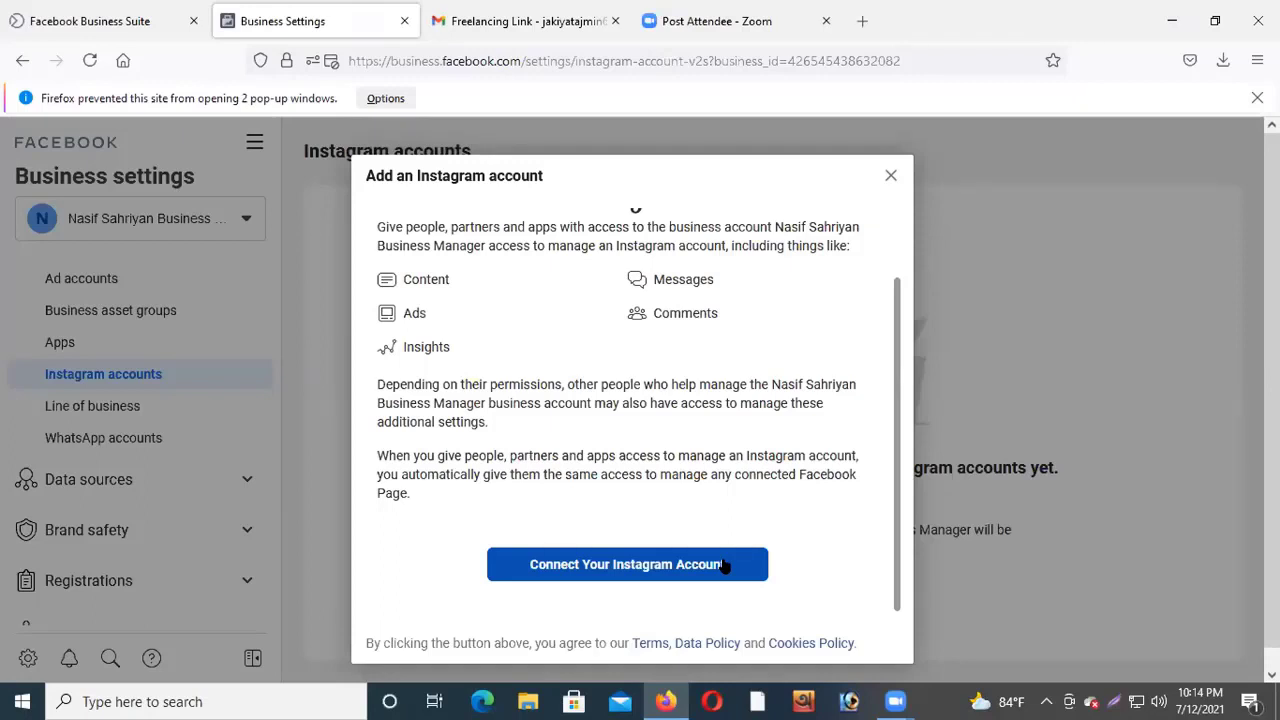
# - In a new tab, search Google for 'instagram login' and open the Login • Instagram result
pyautogui.click(861, 20)
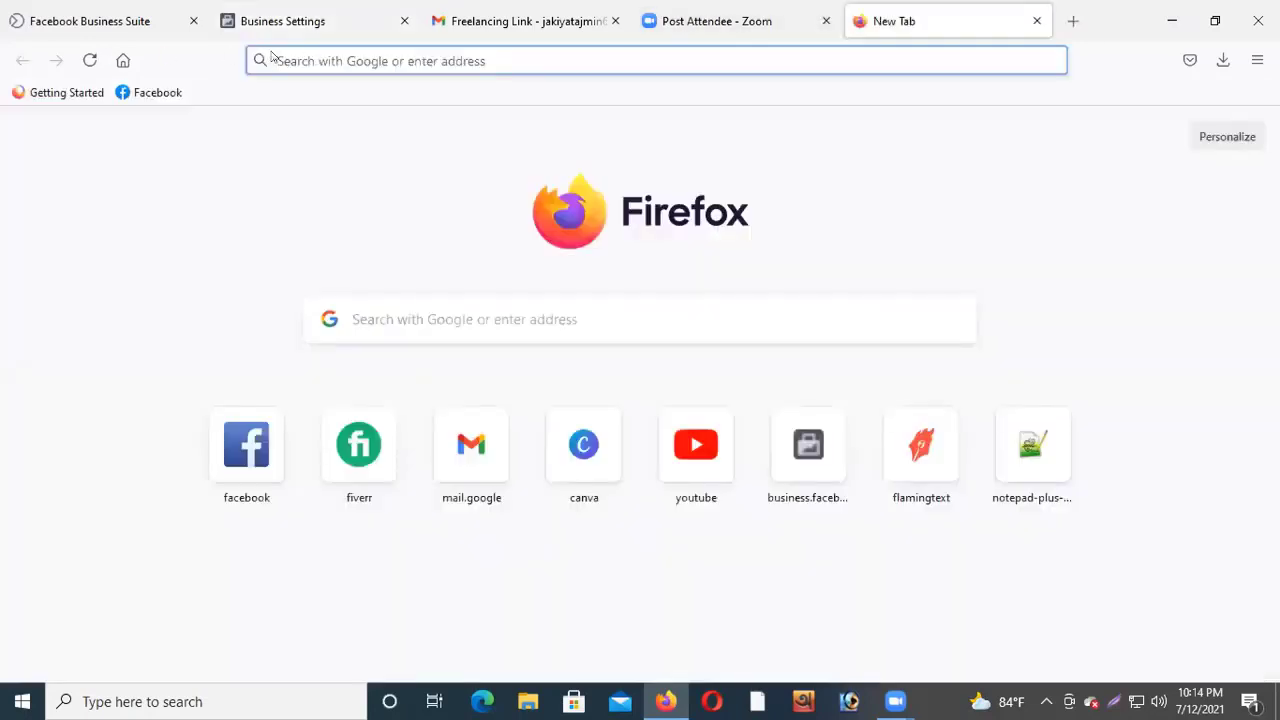
pyautogui.click(271, 58)
pyautogui.write('ins')
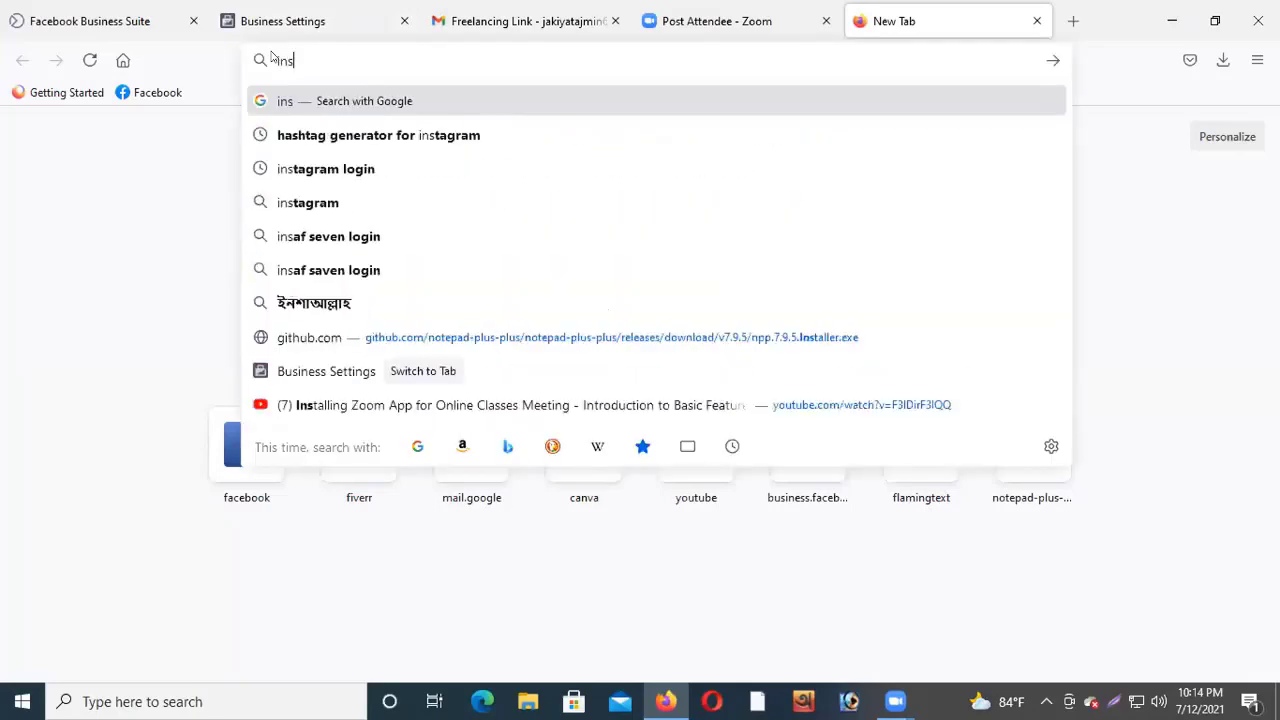
pyautogui.press('BackSpace')
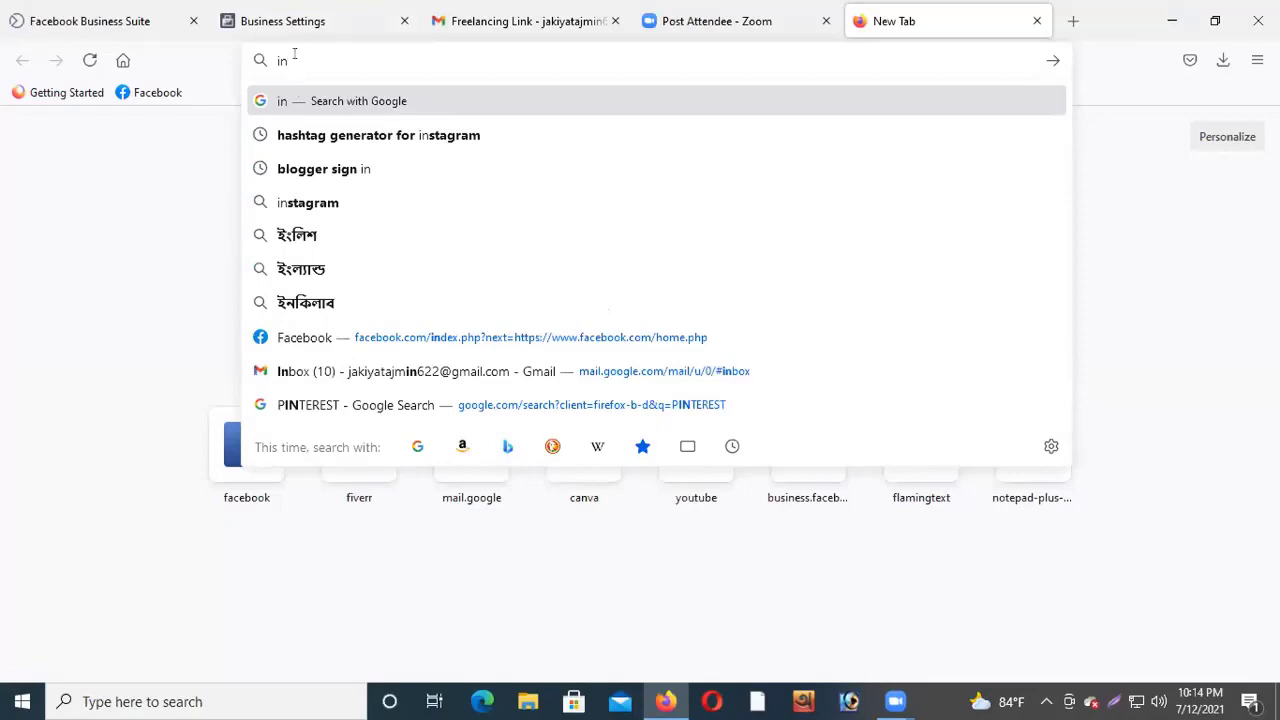
pyautogui.press('BackSpace')
pyautogui.press('BackSpace')
pyautogui.write('i')
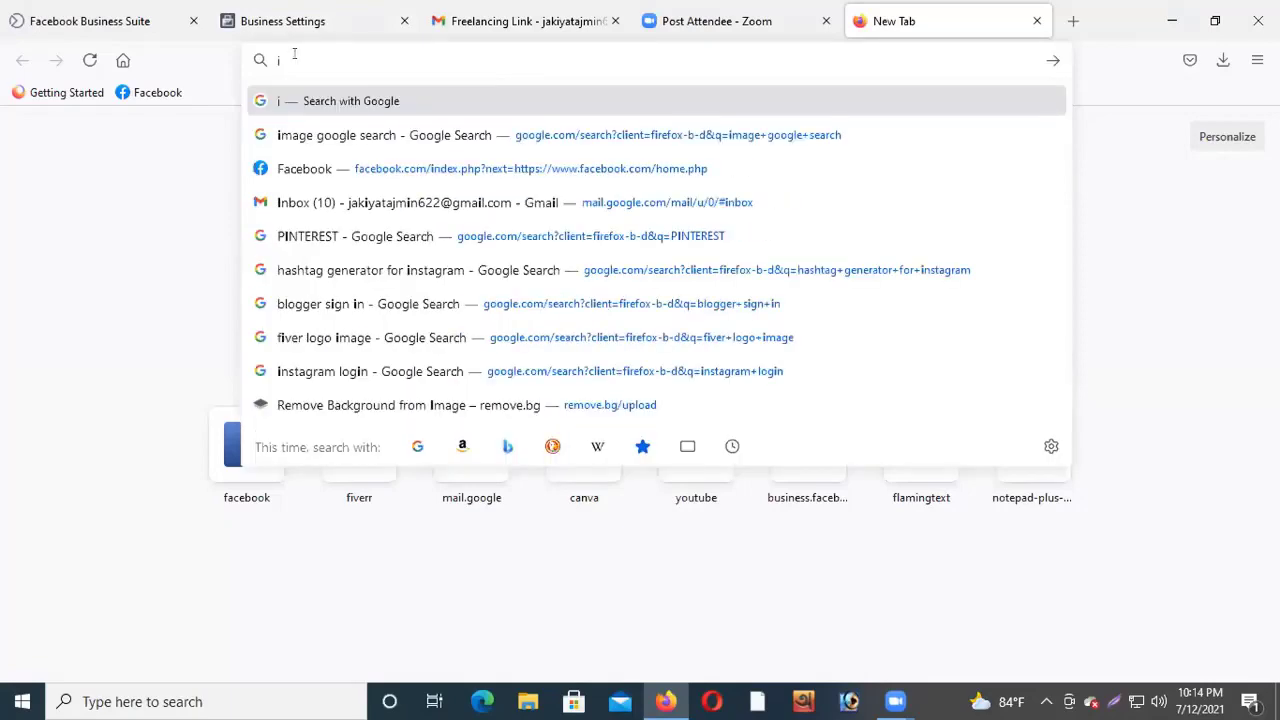
pyautogui.write('ns')
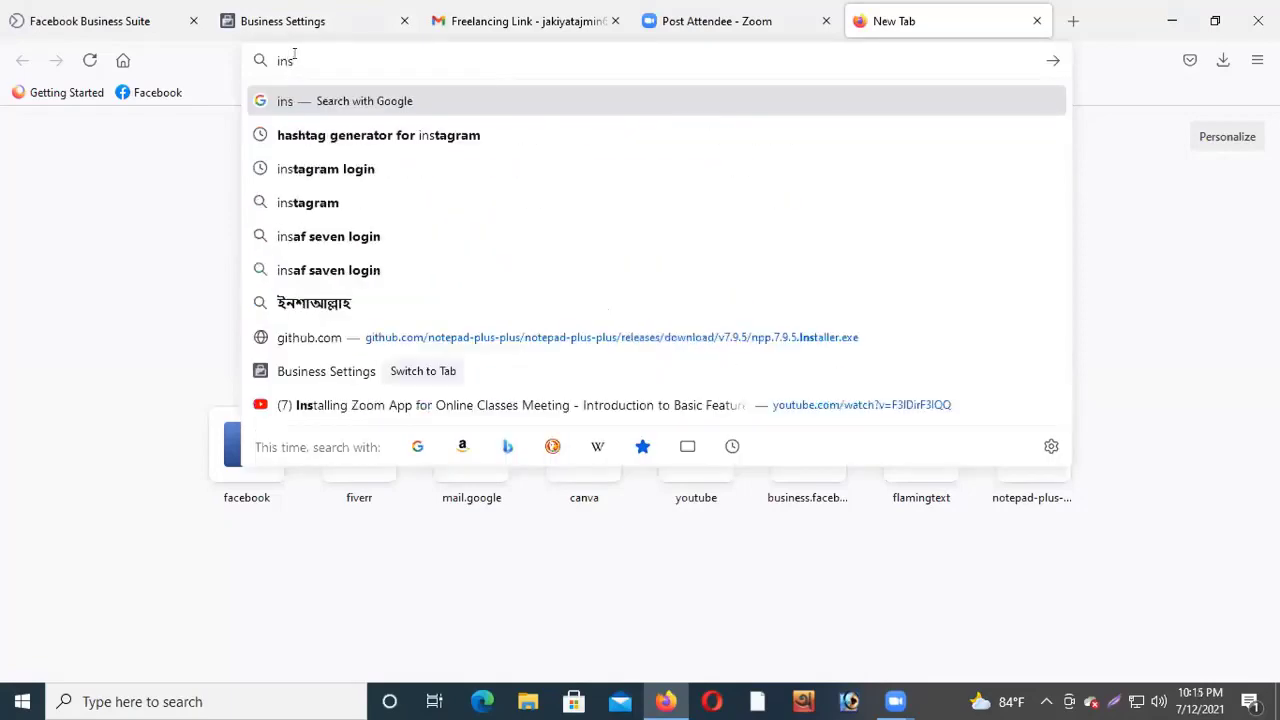
pyautogui.write('tge')
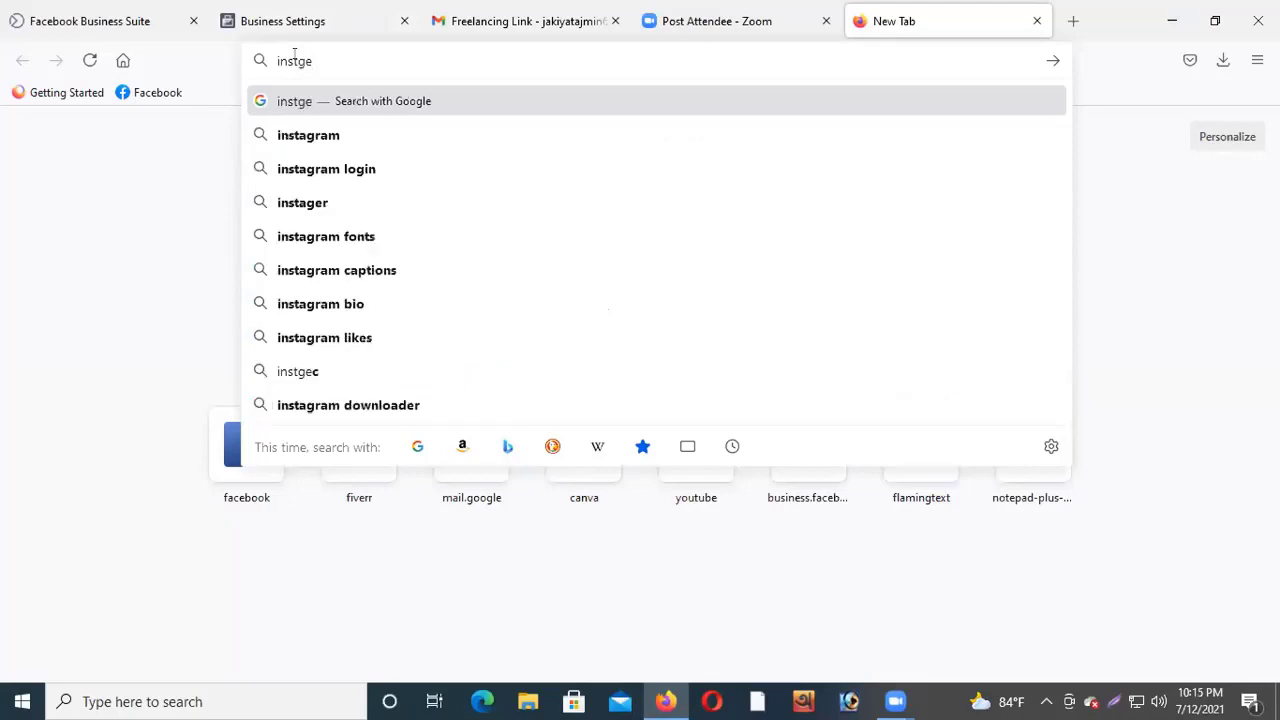
pyautogui.click(287, 166)
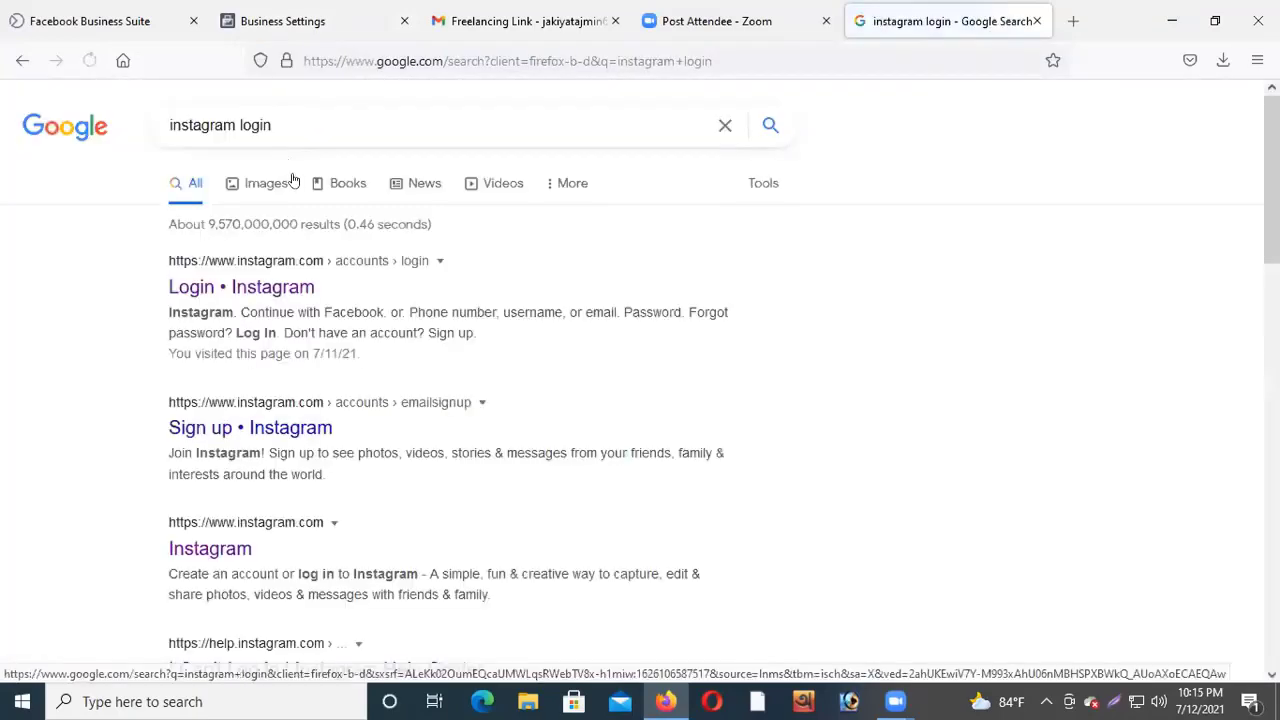
pyautogui.click(289, 292)
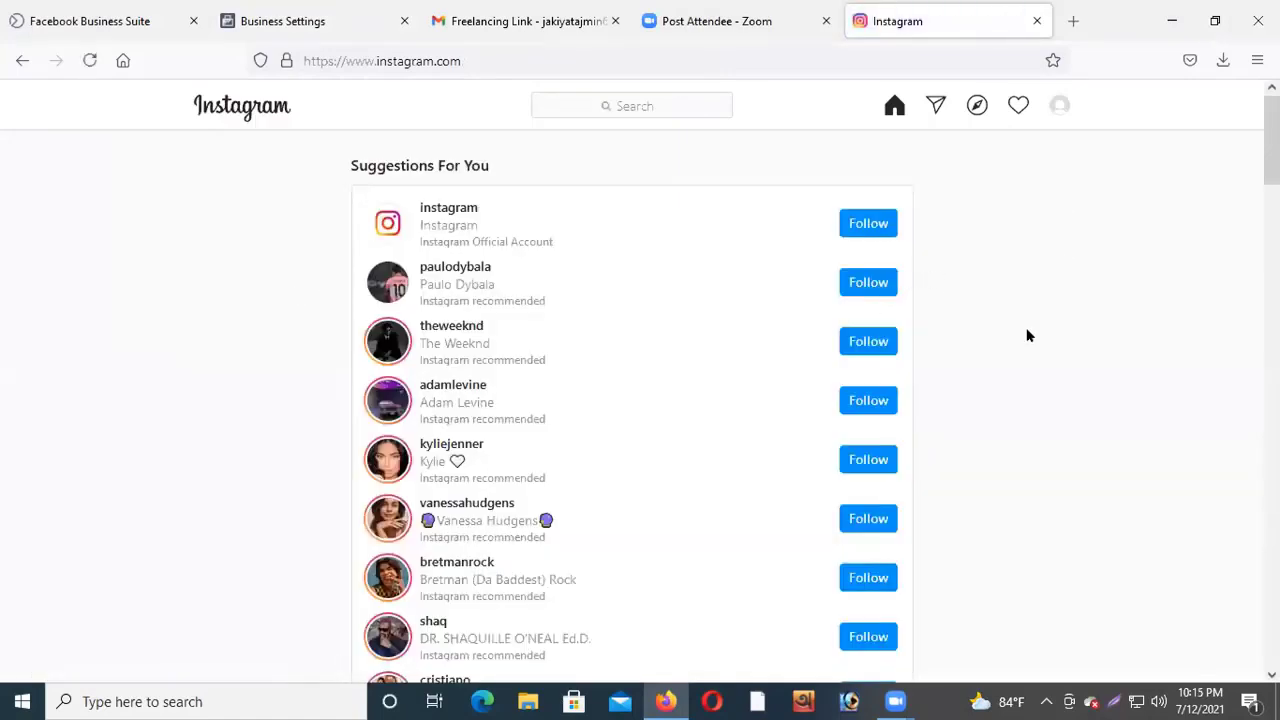
pyautogui.scroll(-3, 1027, 335)
pyautogui.scroll(3, 1027, 335)
# - Back in Business Settings, retry connecting twice, then close the add-Instagram-account dialog
pyautogui.click(219, 22)
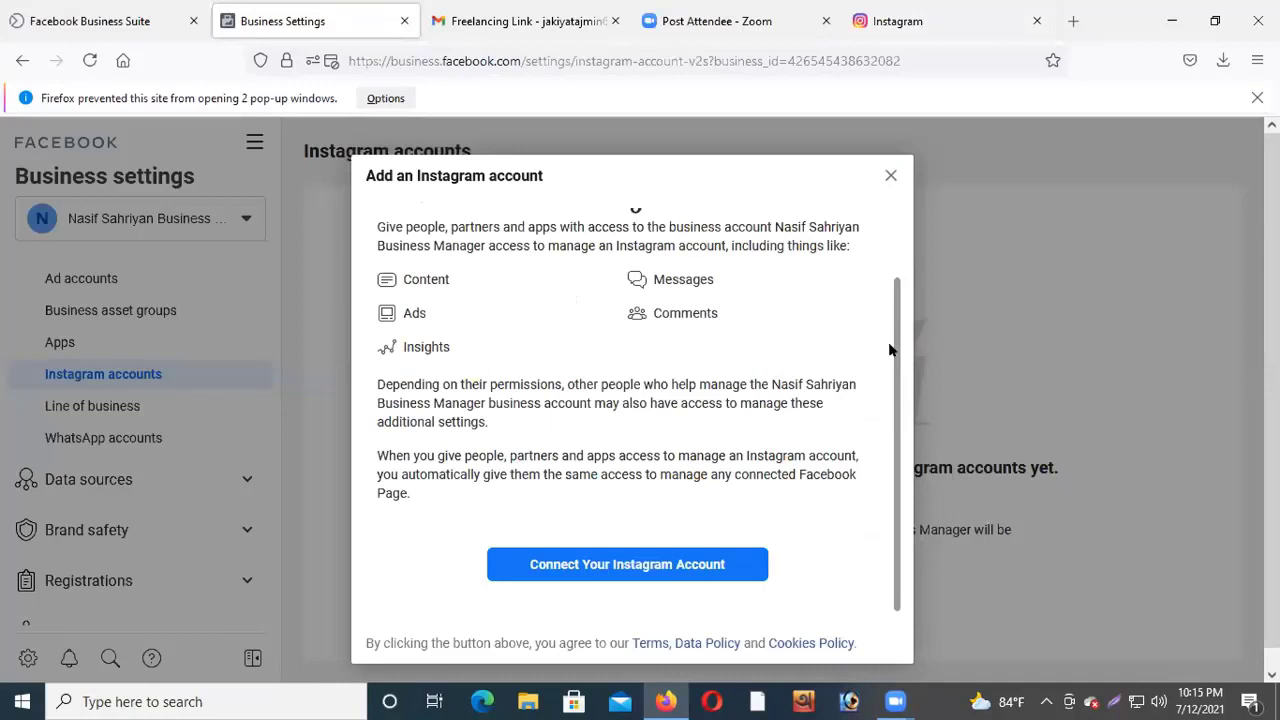
pyautogui.click(620, 566)
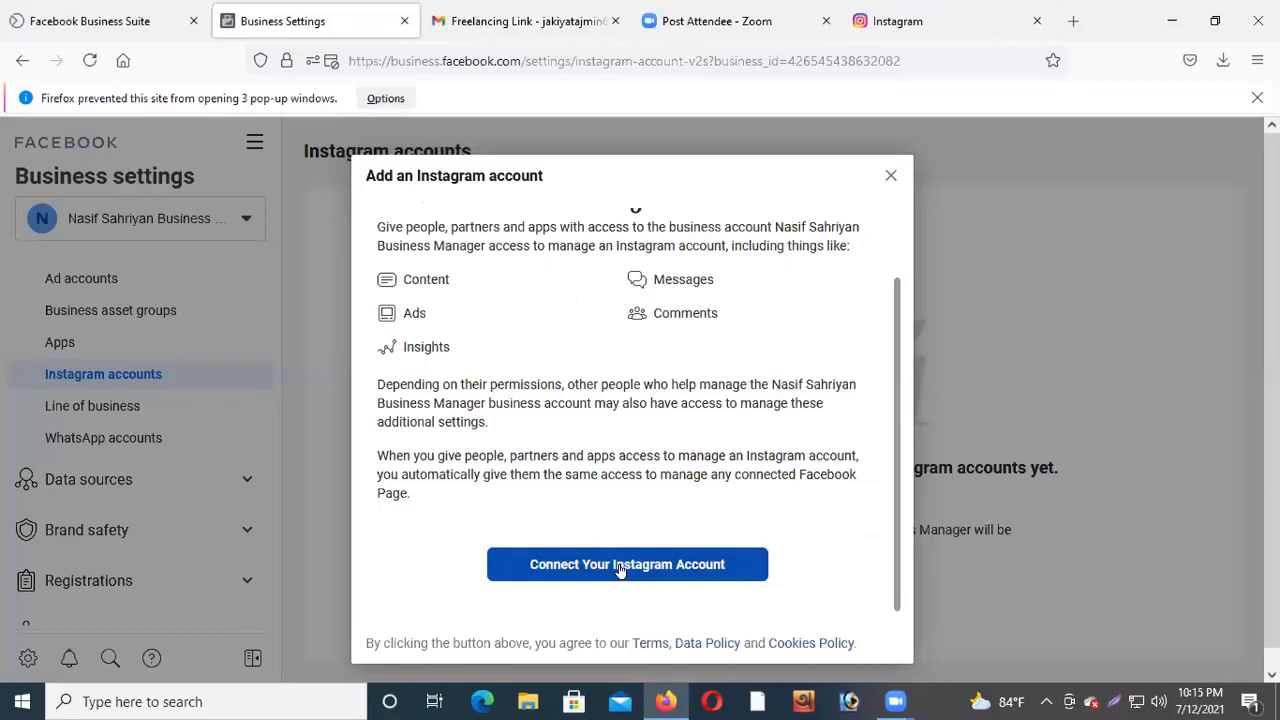
pyautogui.click(620, 566)
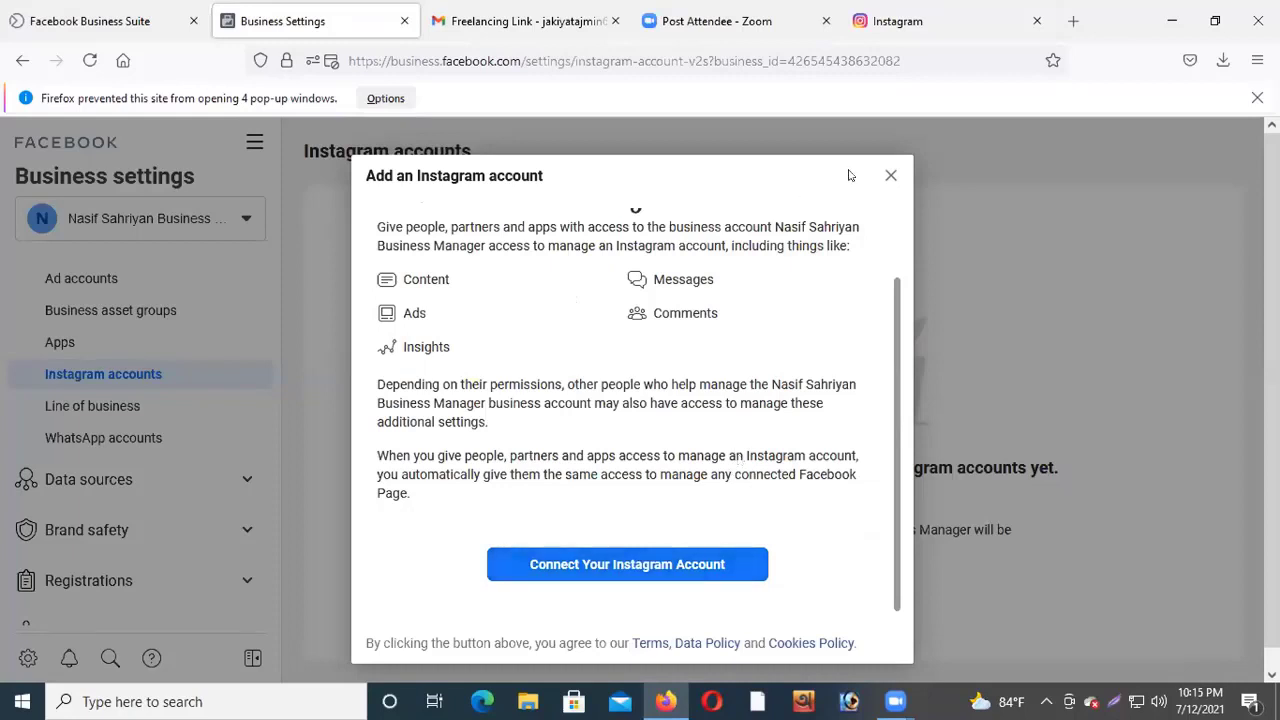
pyautogui.click(889, 175)
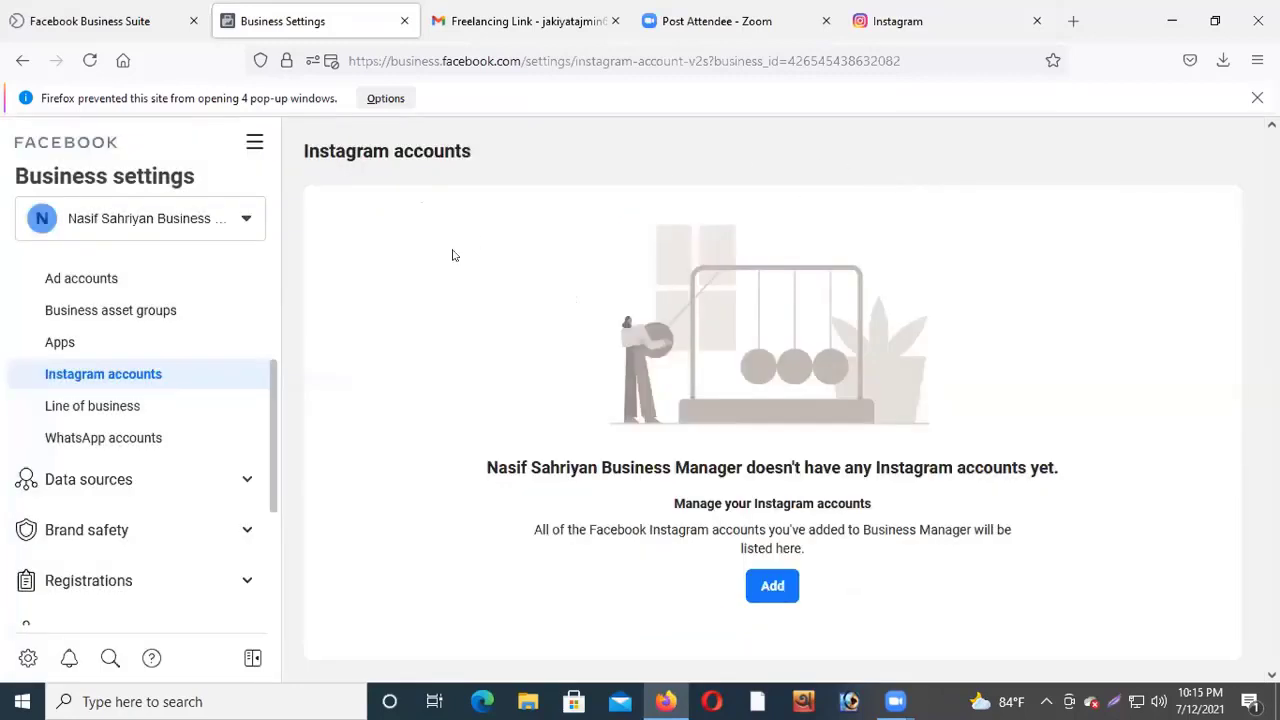
# - Reload the Instagram accounts page and reopen the Add an Instagram account dialog
pyautogui.rightClick(1153, 203)
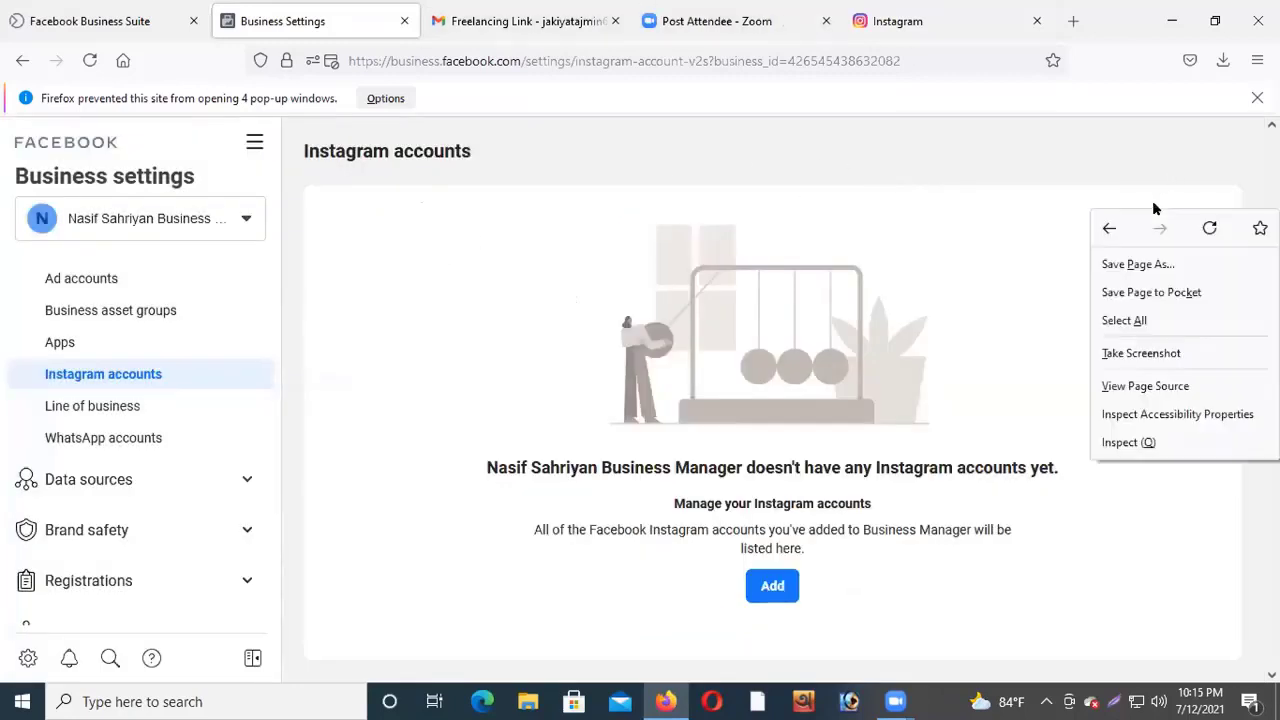
pyautogui.click(1100, 160)
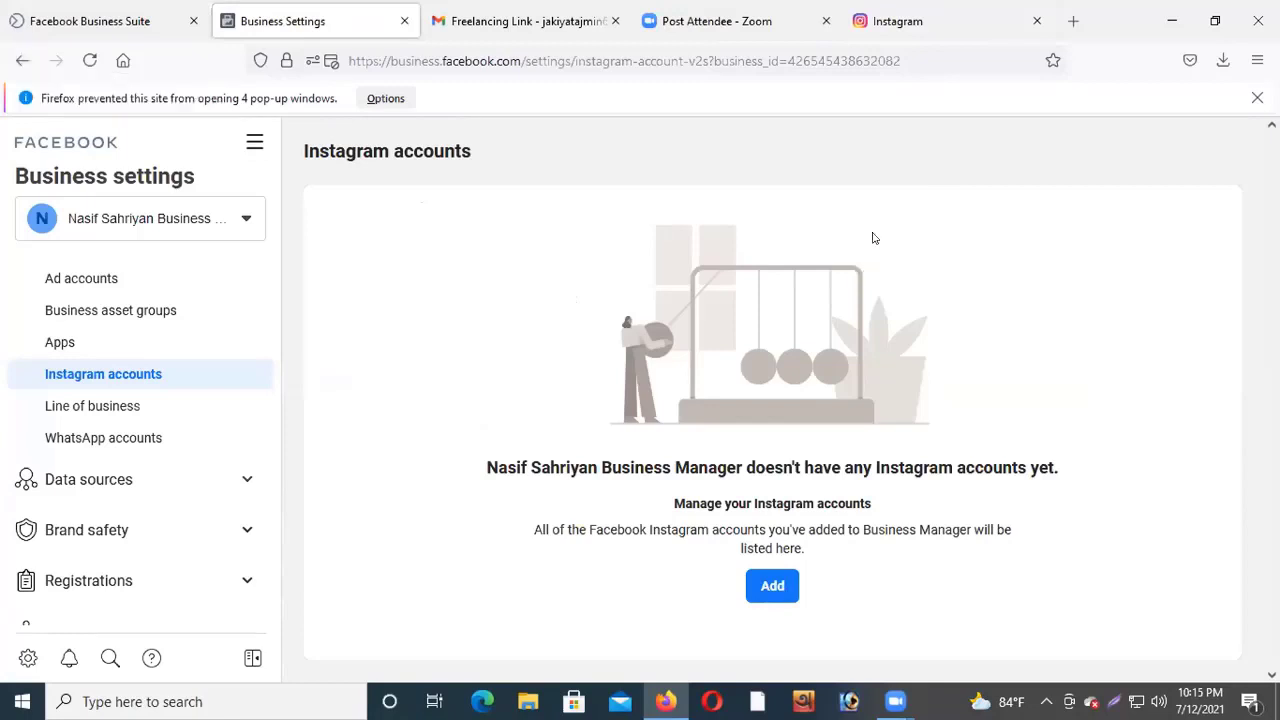
pyautogui.rightClick(900, 178)
pyautogui.click(900, 179)
pyautogui.click(88, 60)
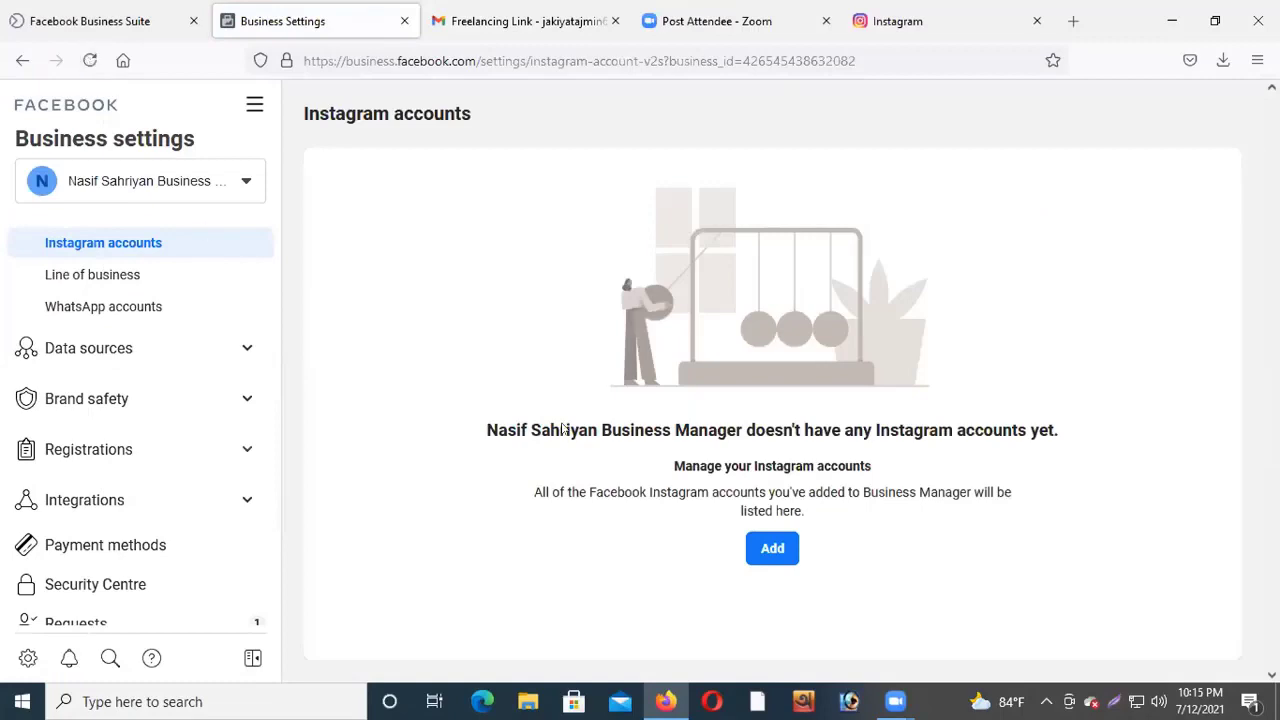
pyautogui.click(772, 548)
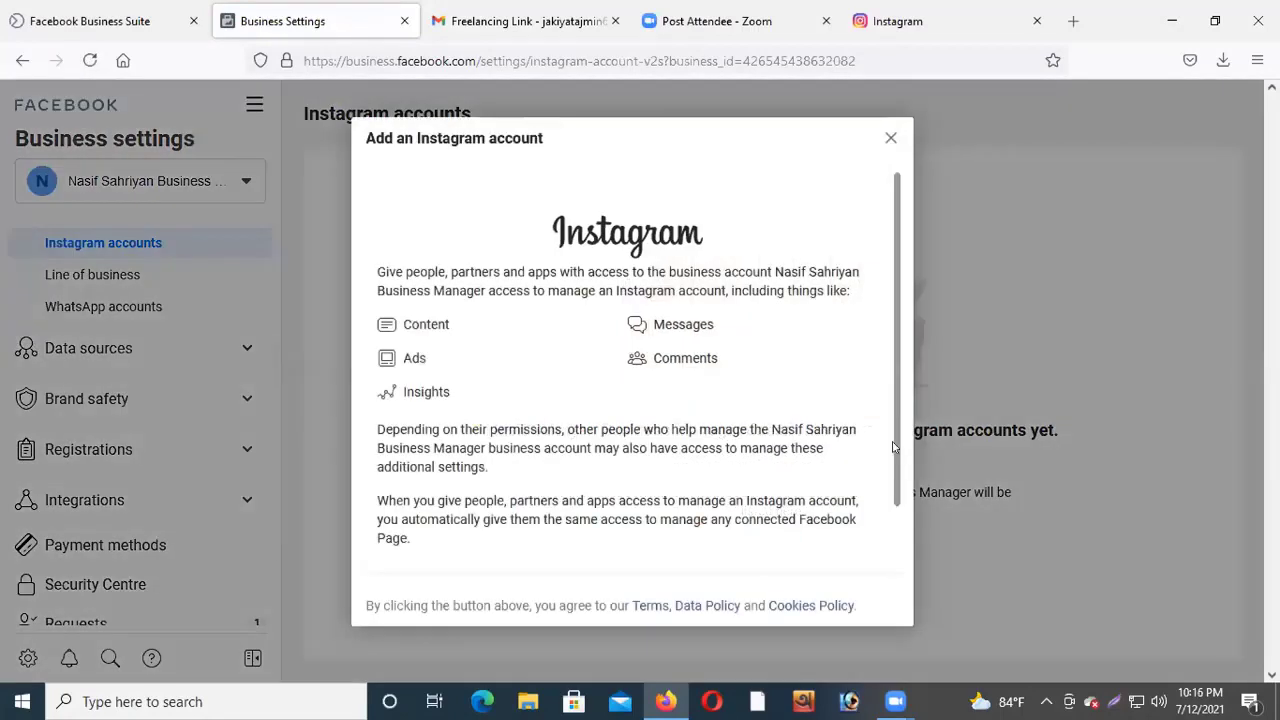
# - Retry Connect Your Instagram Account repeatedly; Firefox blocks all 18 pop-ups
pyautogui.scroll(-1, 893, 447)
pyautogui.click(673, 532)
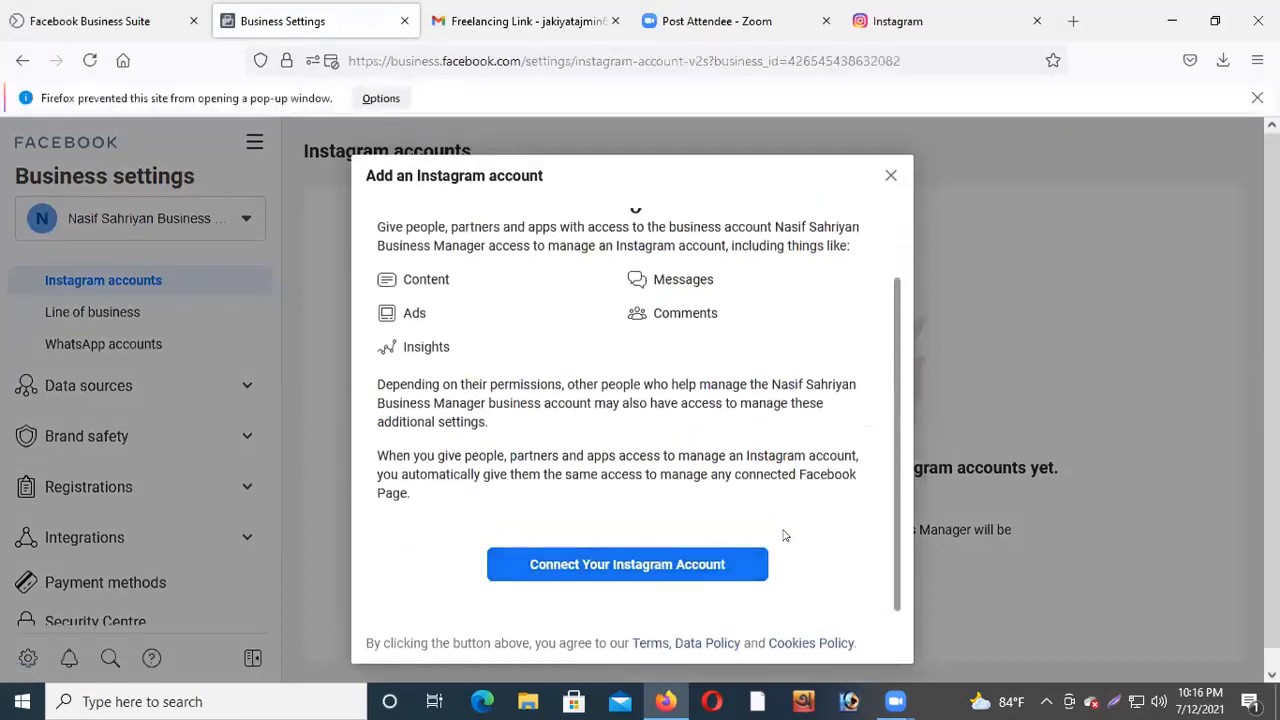
pyautogui.click(680, 566)
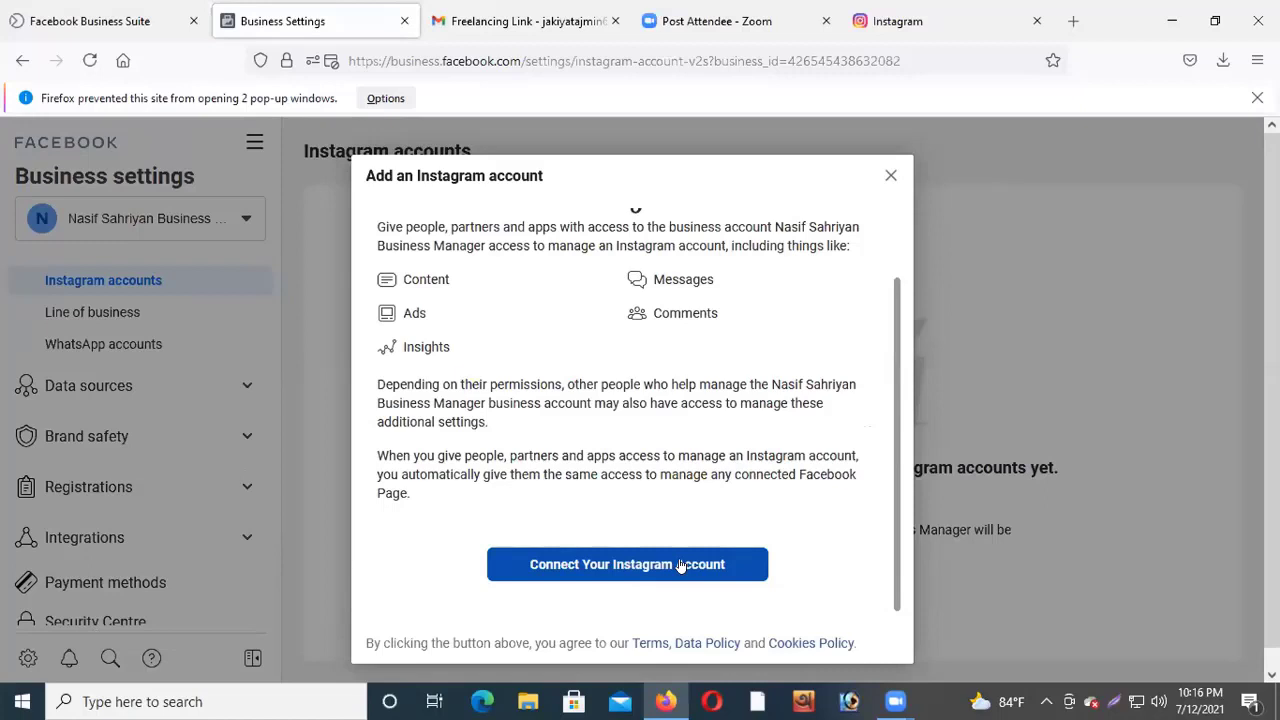
pyautogui.click(680, 566)
pyautogui.click(657, 566)
pyautogui.click(657, 566)
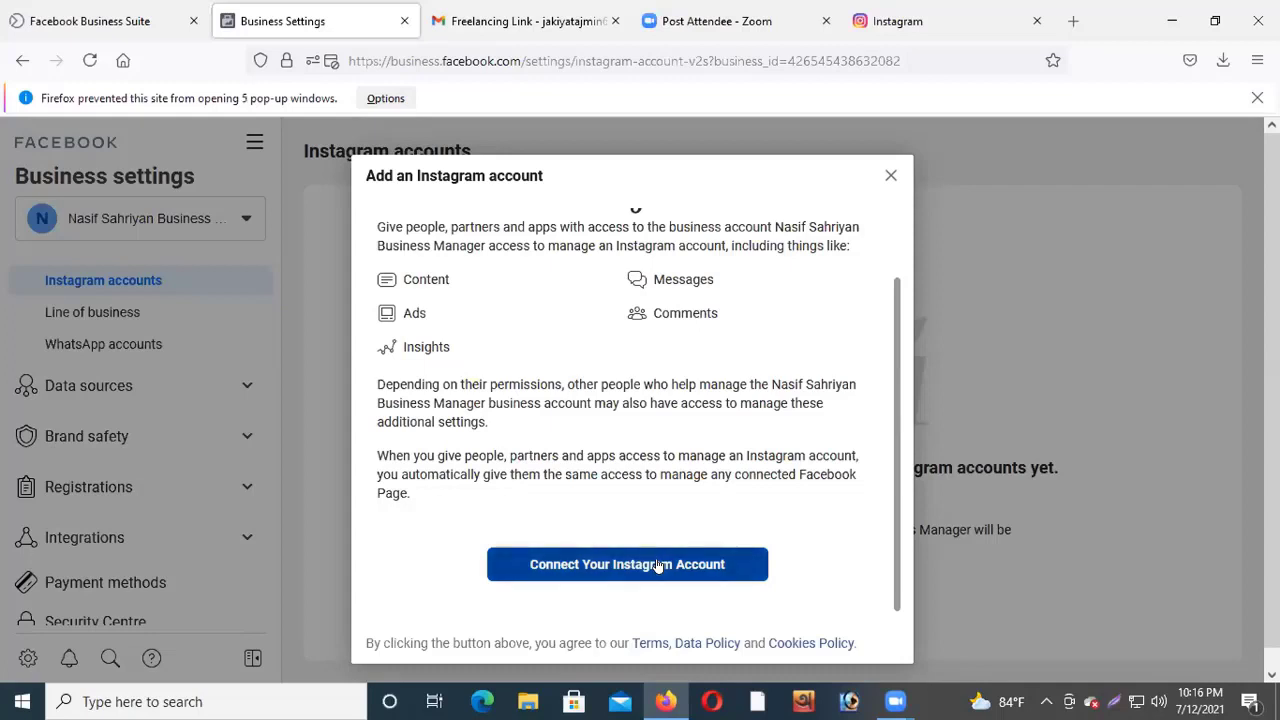
pyautogui.click(657, 566)
pyautogui.click(657, 566)
pyautogui.click(657, 566)
pyautogui.click(657, 566)
pyautogui.click(657, 566)
pyautogui.click(657, 566)
pyautogui.click(657, 566)
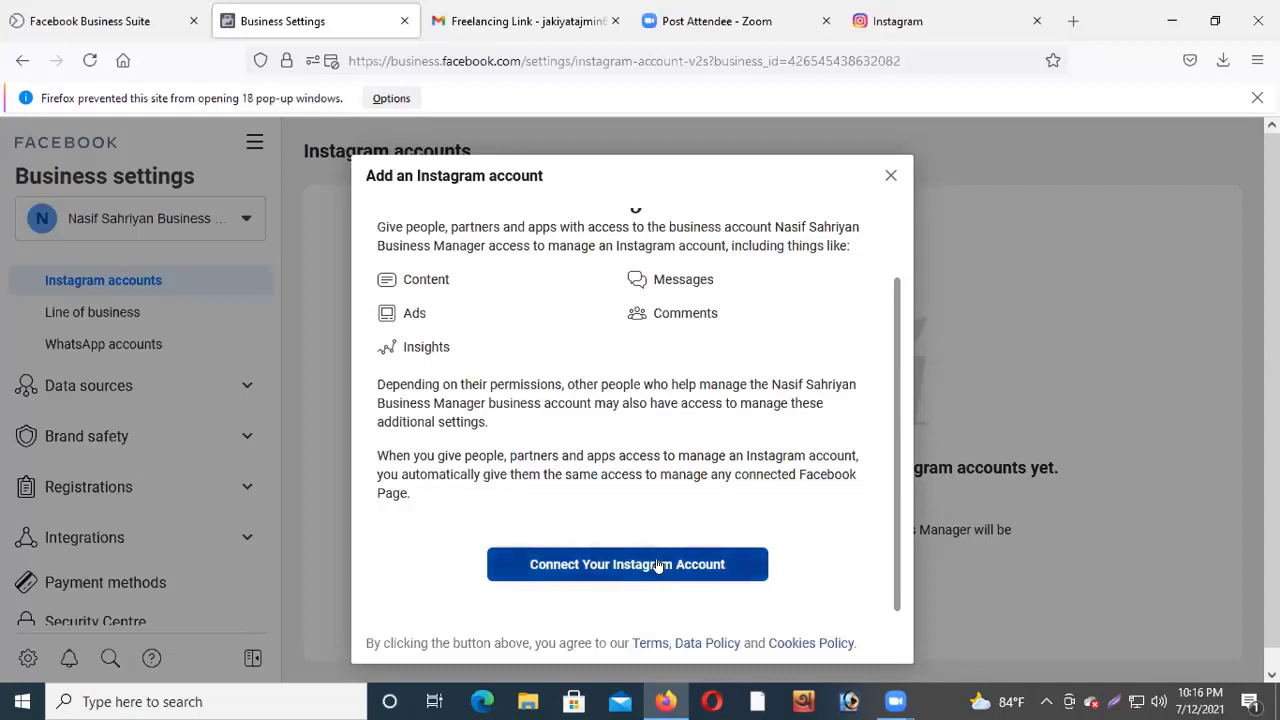
pyautogui.click(657, 566)
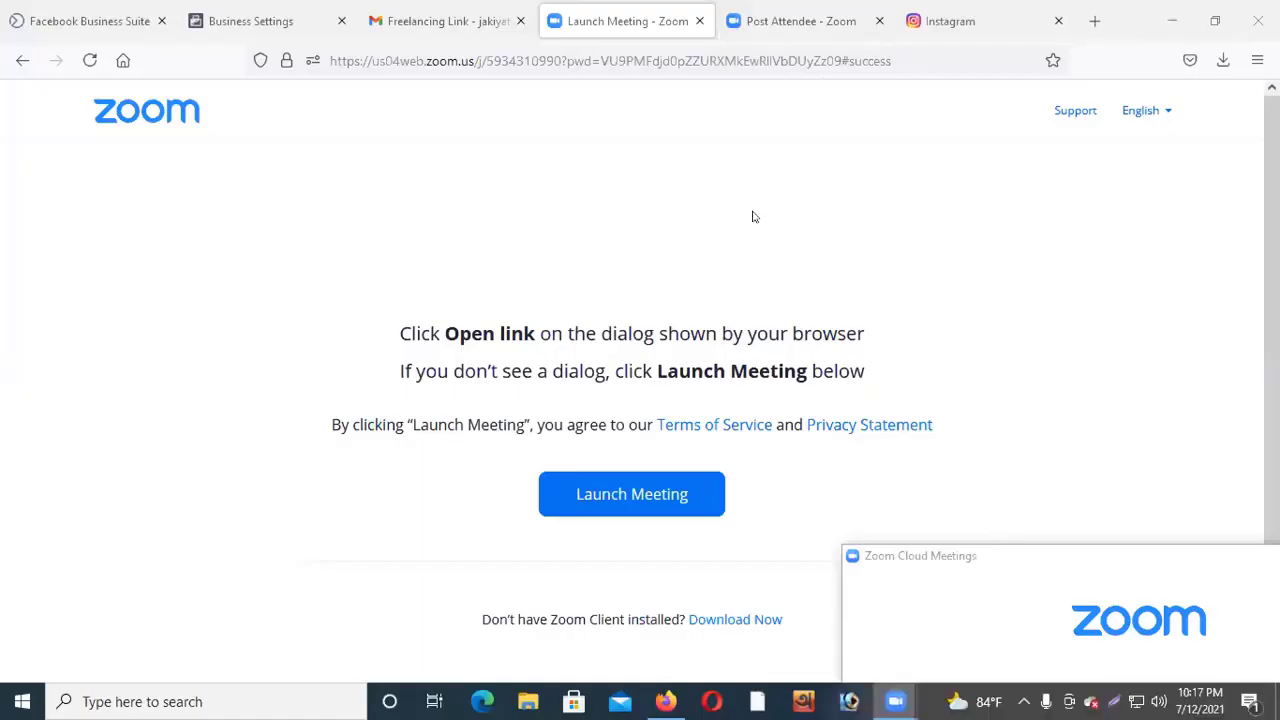
# - Return to the Business Settings tab once the Zoom client starts launching
pyautogui.click(217, 21)
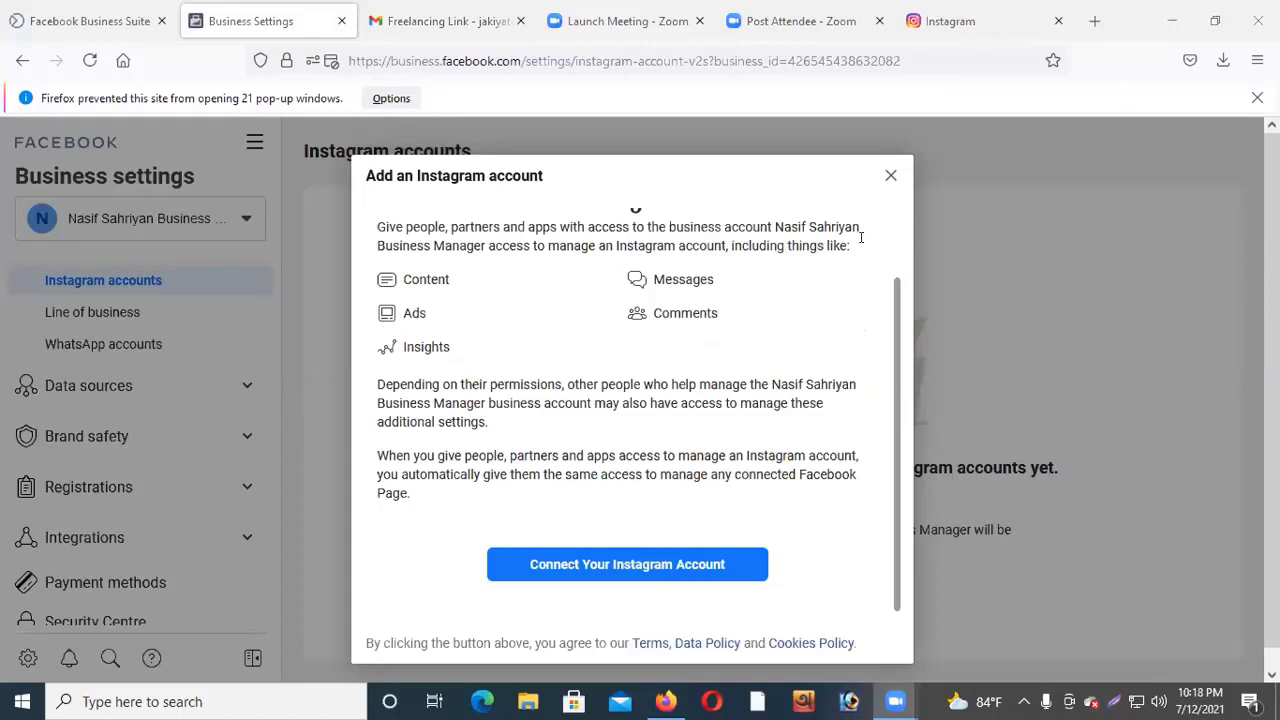
# - Retry connecting twice more, then close the Add an Instagram account dialog
pyautogui.click(801, 512)
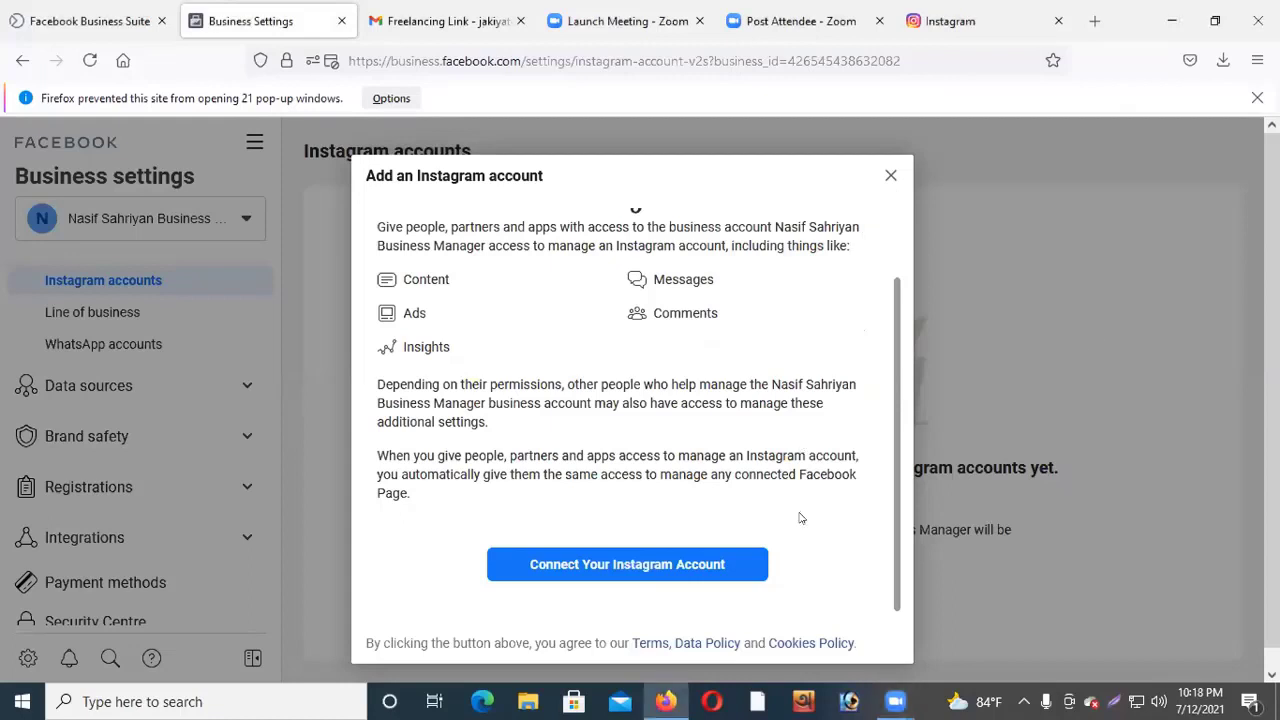
pyautogui.click(688, 566)
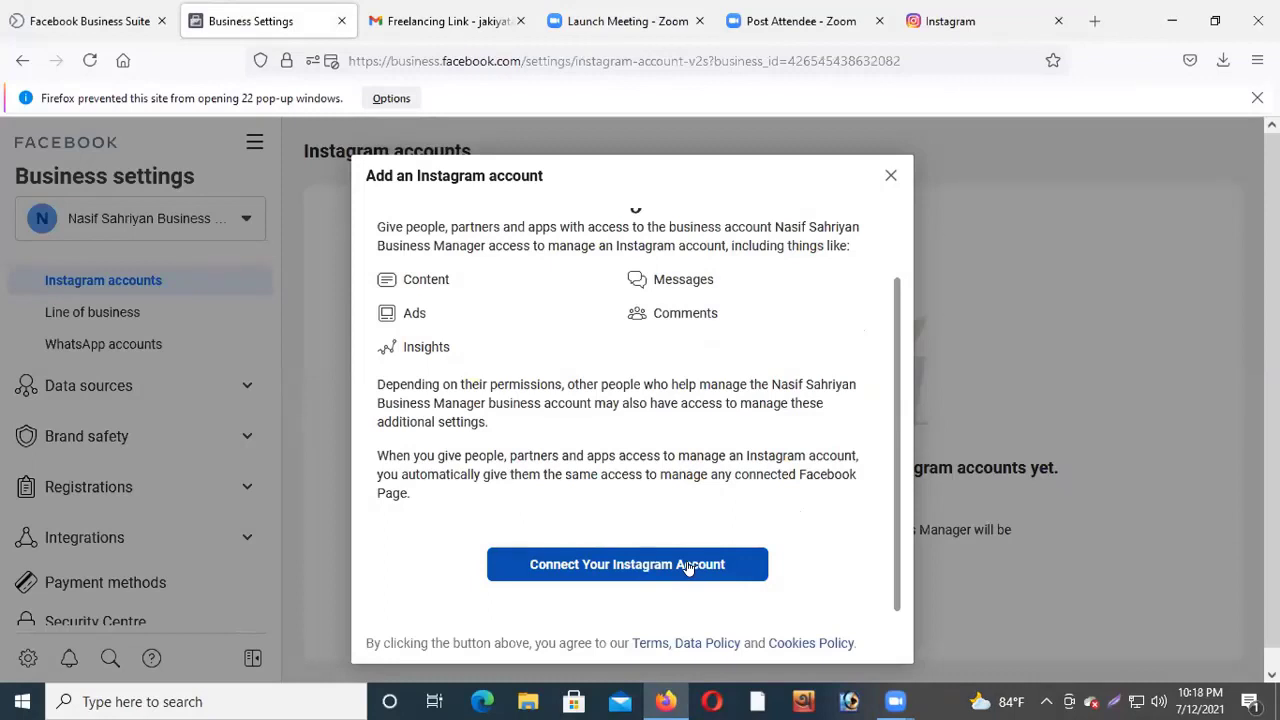
pyautogui.click(684, 566)
pyautogui.click(889, 175)
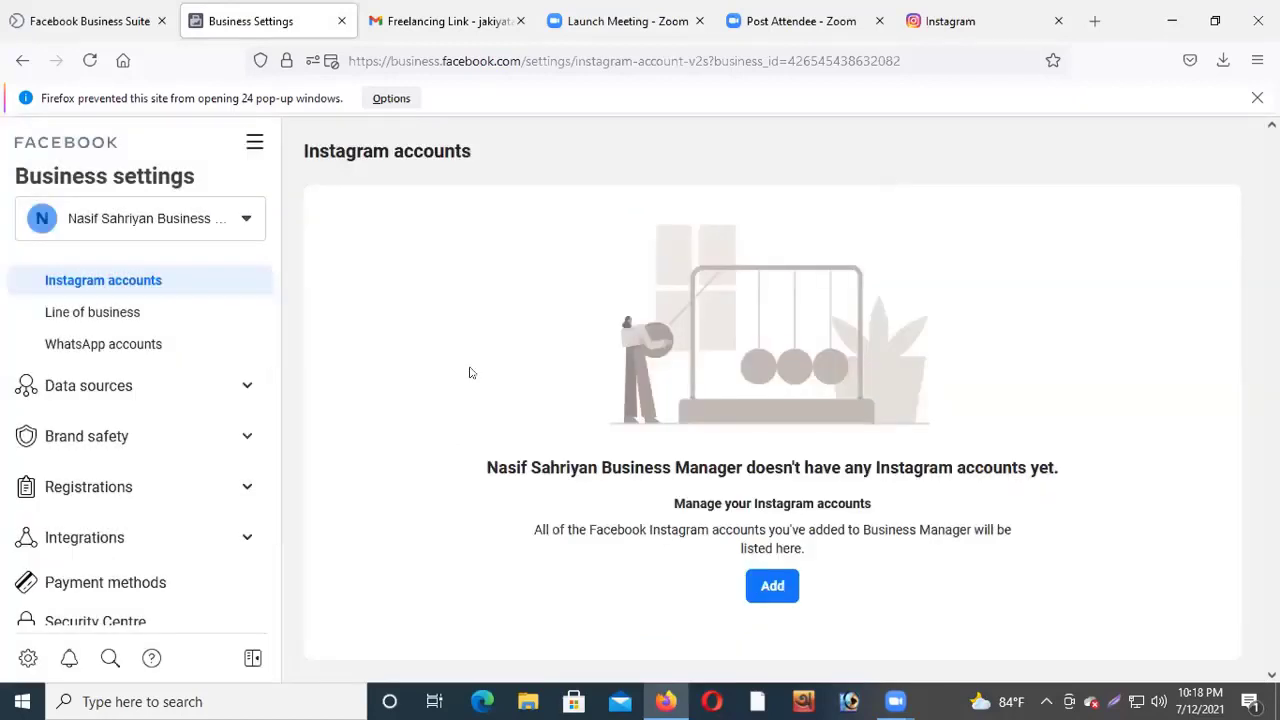
# - Reload the page, reopen Add, and try Connect Your Instagram Account again
pyautogui.click(90, 60)
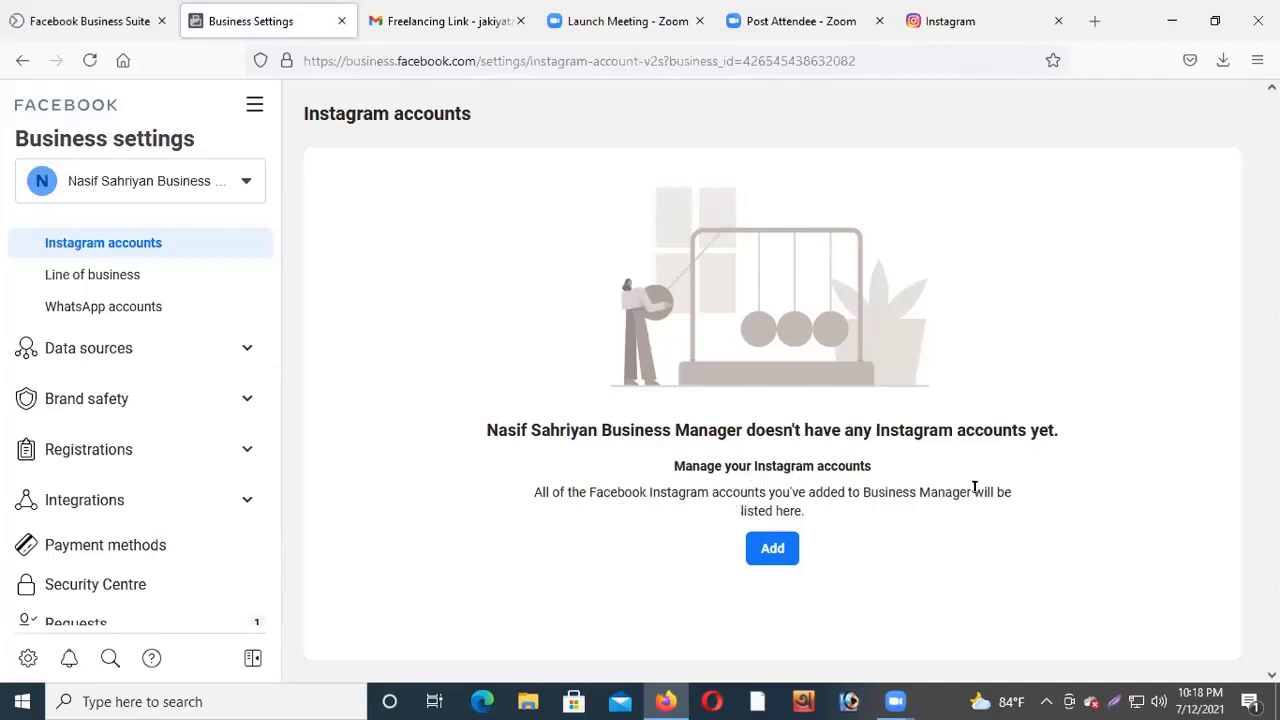
pyautogui.click(772, 551)
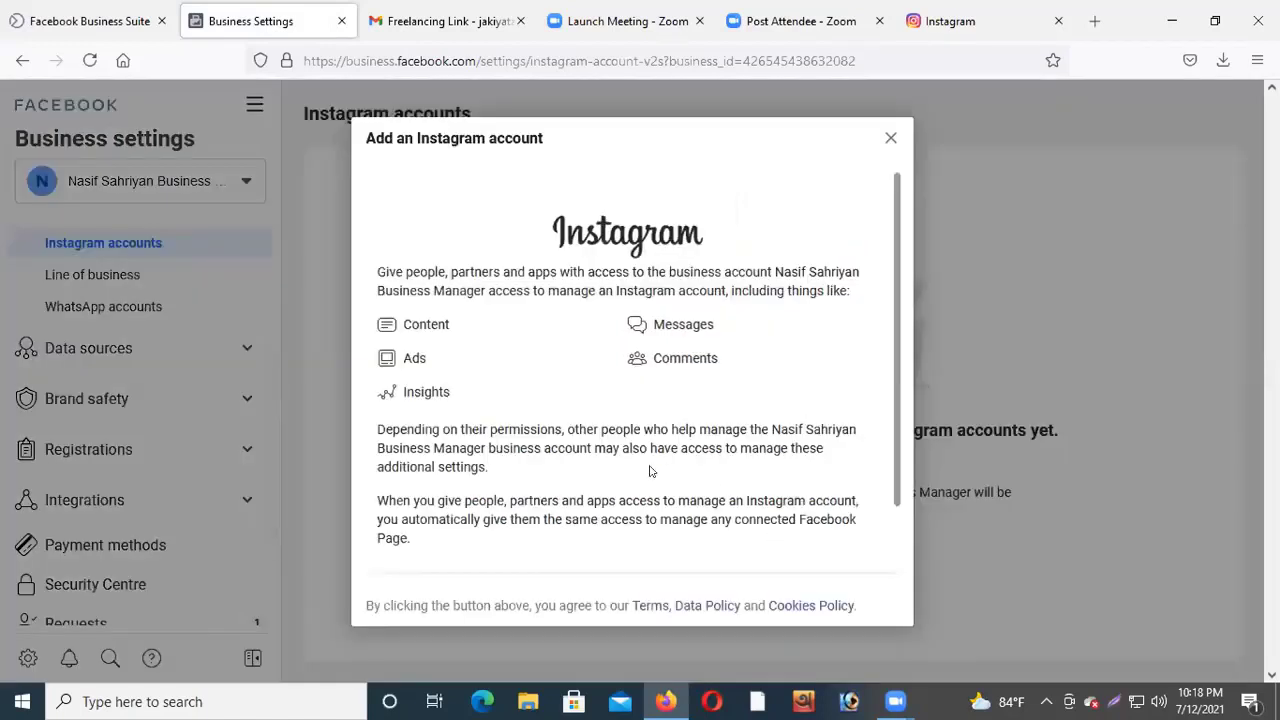
pyautogui.scroll(-2, 669, 476)
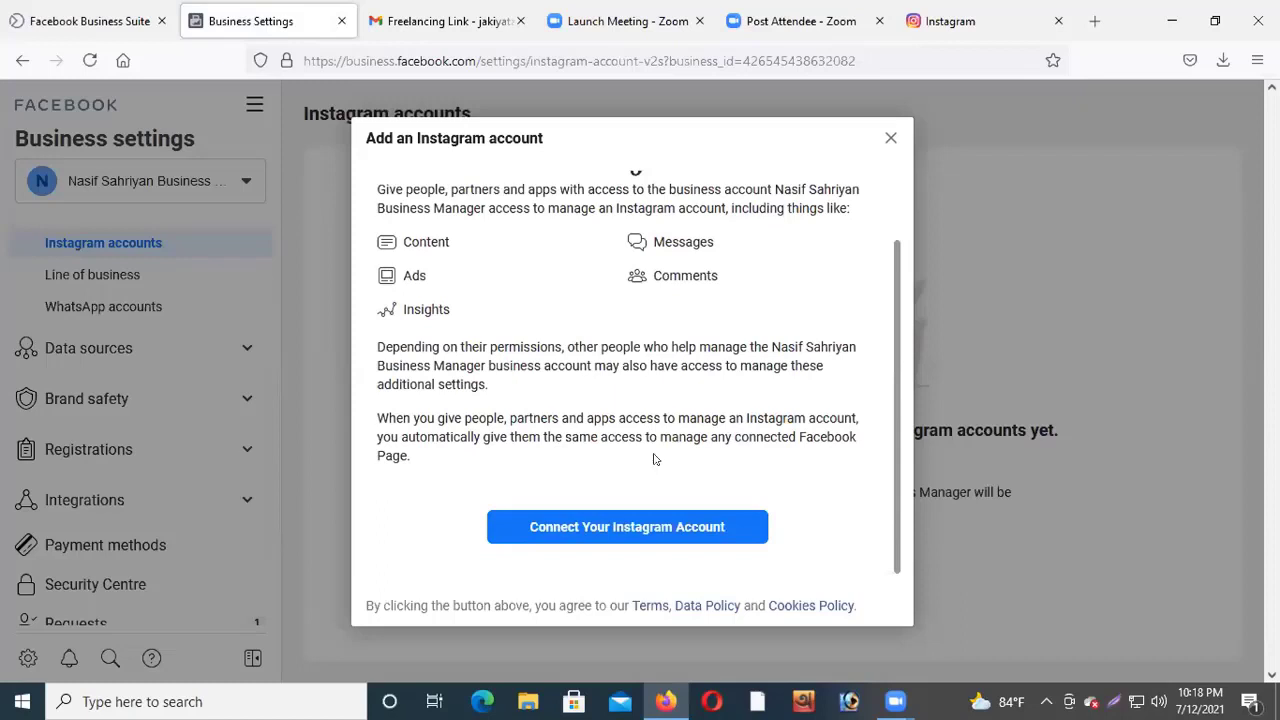
pyautogui.click(651, 530)
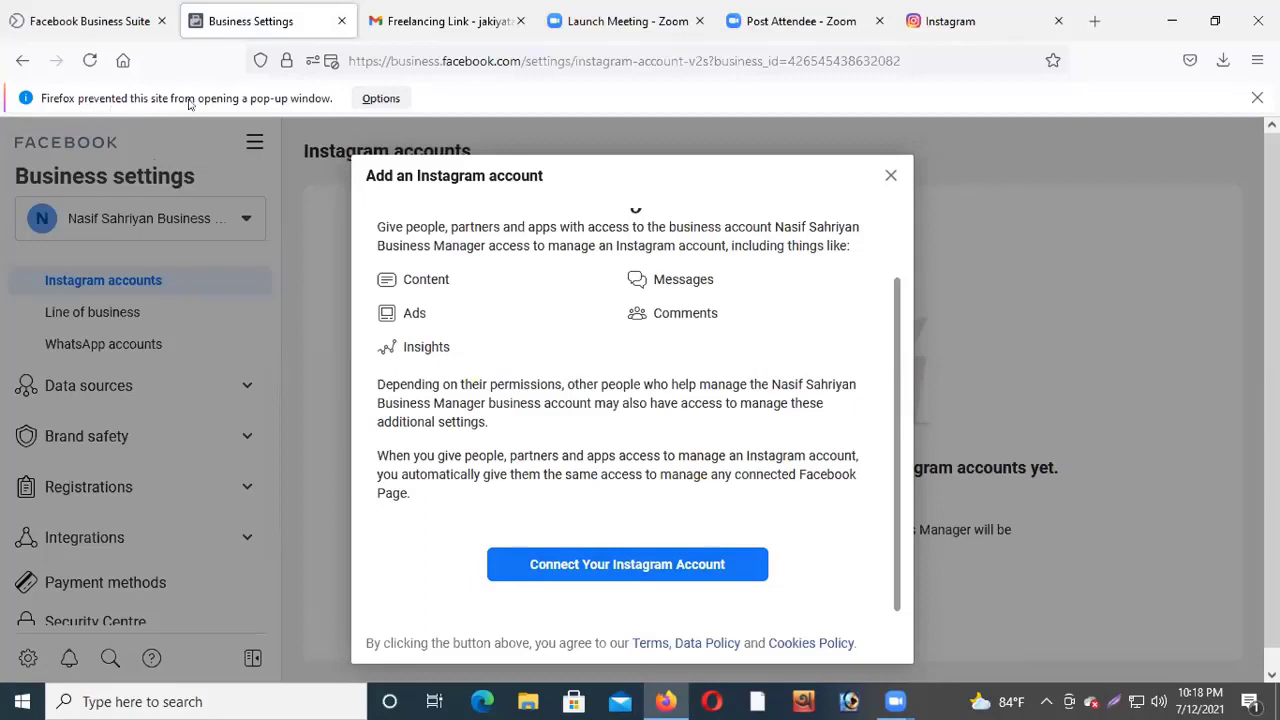
# - Allow pop-ups for business.facebook.com from Firefox's blocked pop-up bar
pyautogui.click(381, 99)
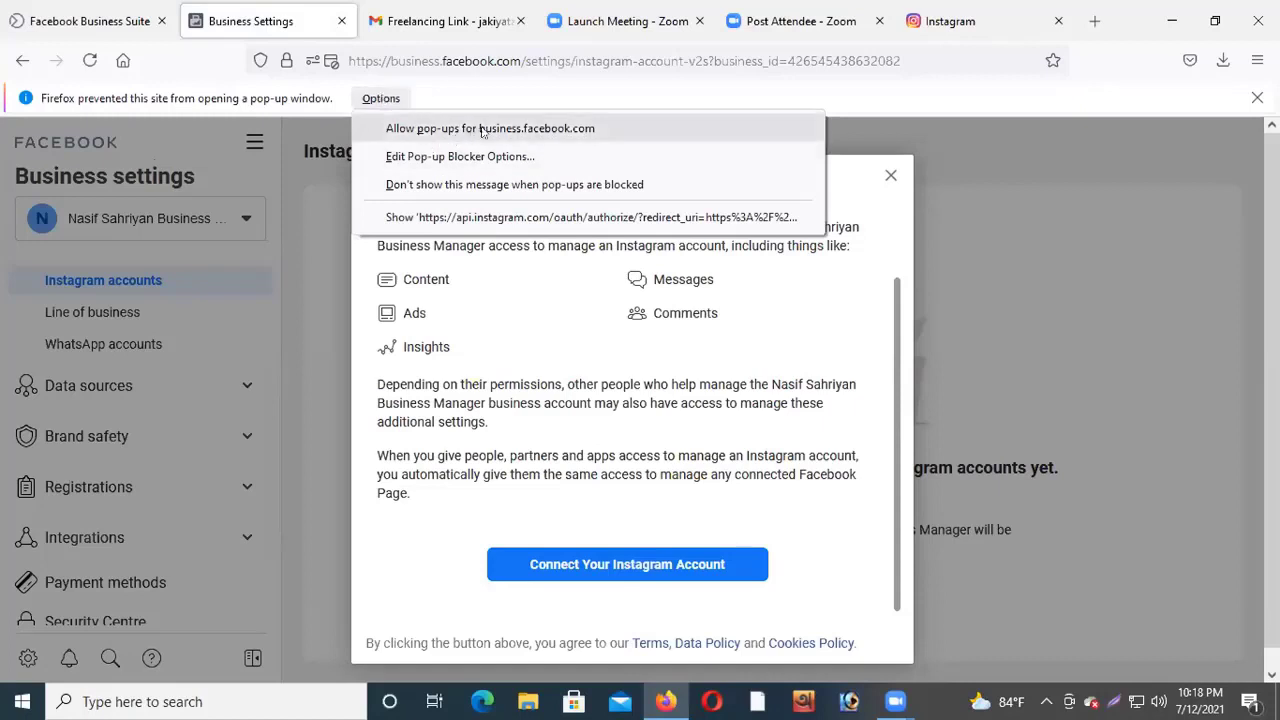
pyautogui.click(546, 130)
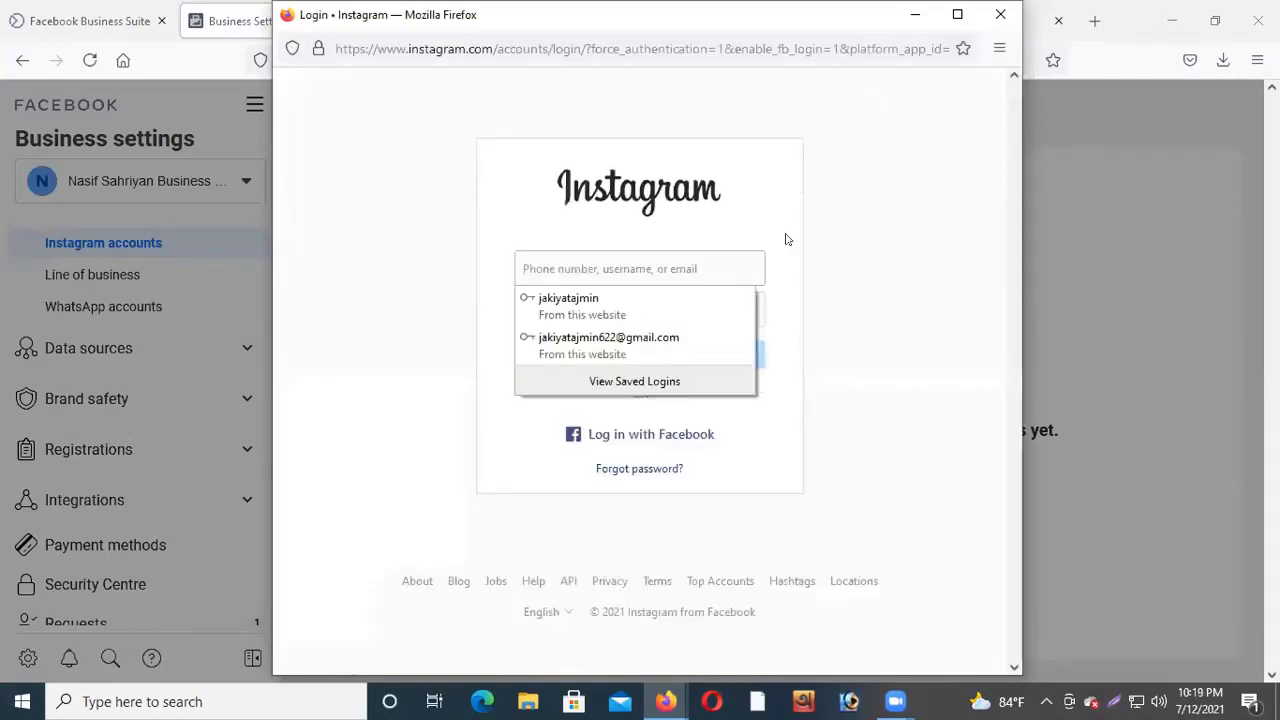
# - Log in to Instagram with the saved login in the pop-up and save the login info
pyautogui.click(852, 255)
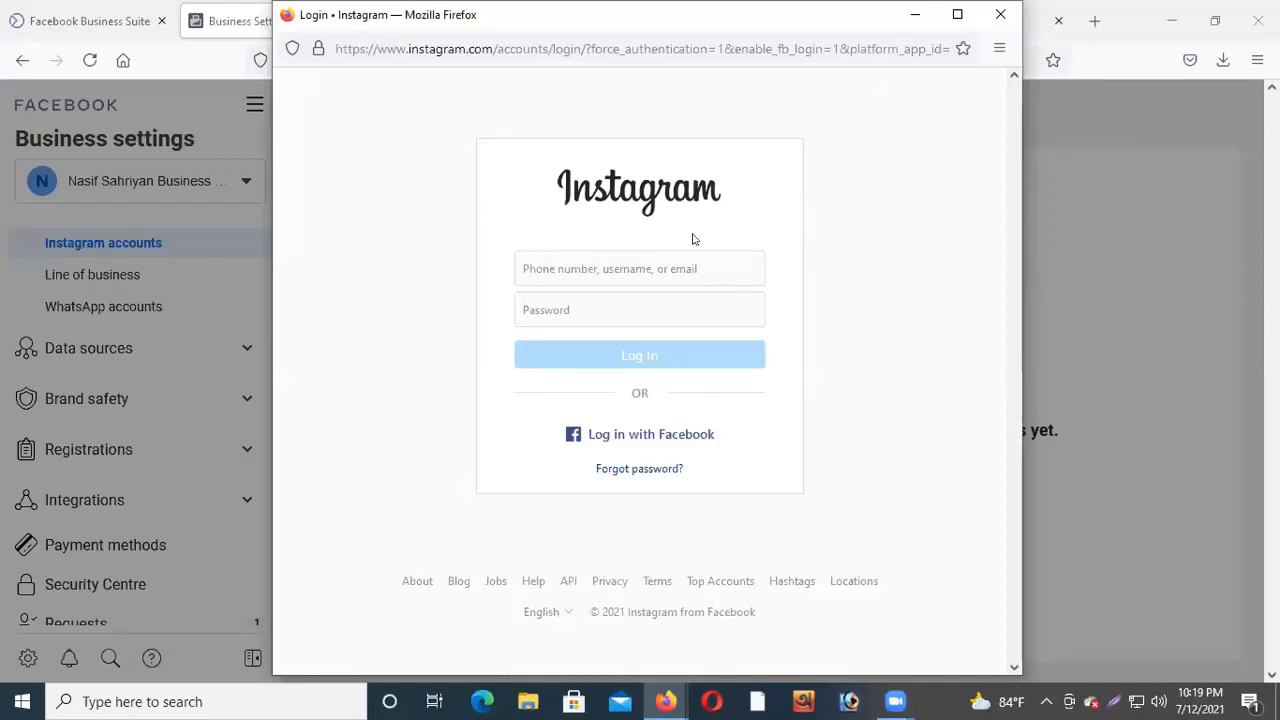
pyautogui.click(521, 265)
pyautogui.click(570, 340)
pyautogui.click(624, 358)
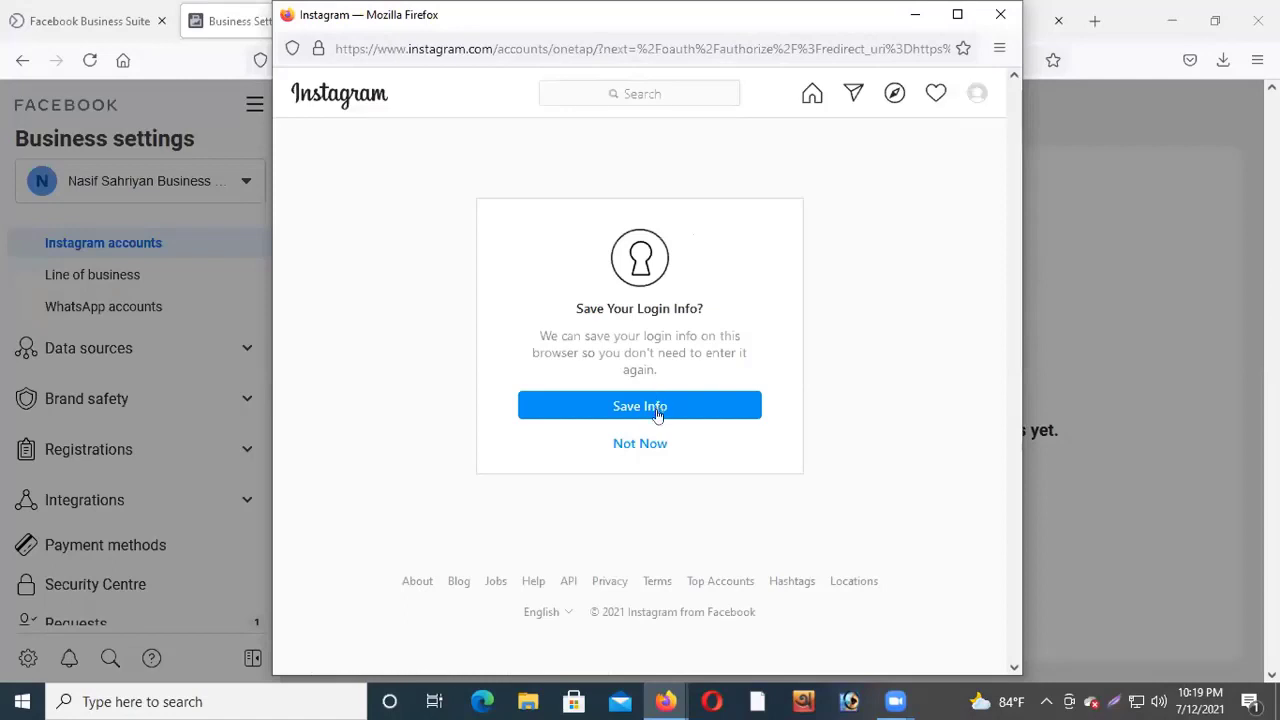
pyautogui.click(658, 409)
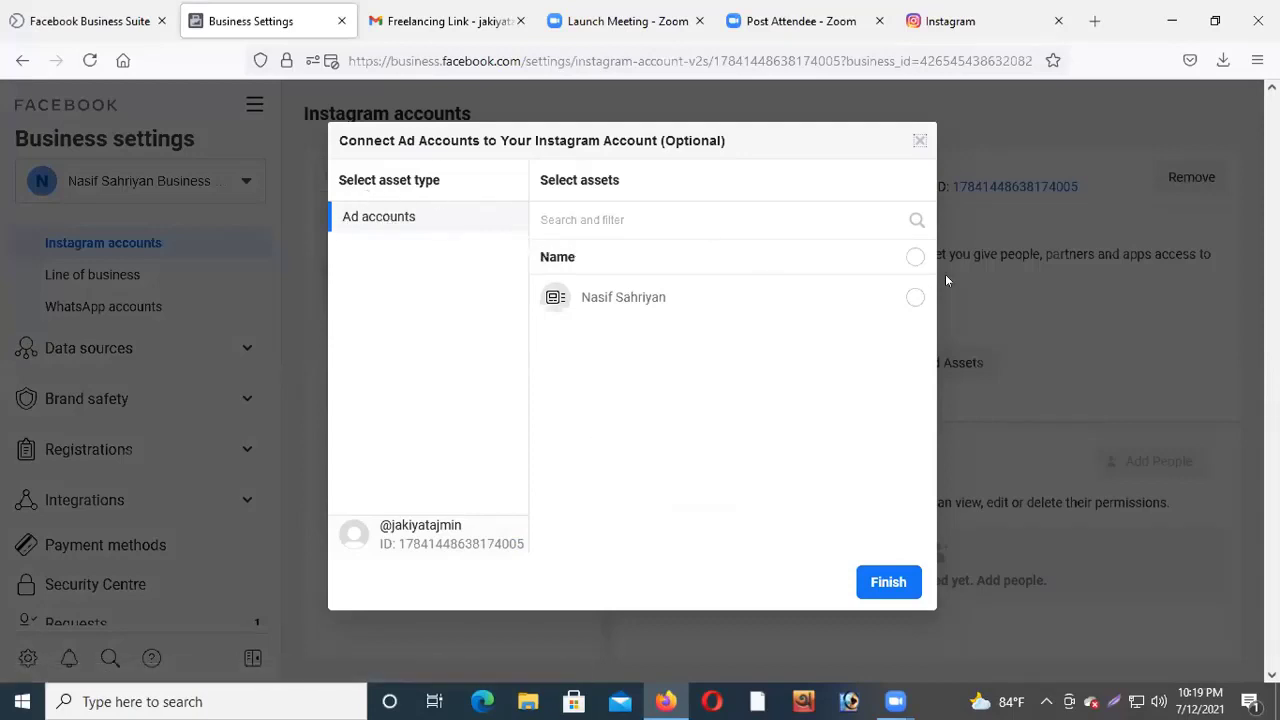
# - Tick the business's single ad account and finish linking it to the Instagram account
pyautogui.click(913, 298)
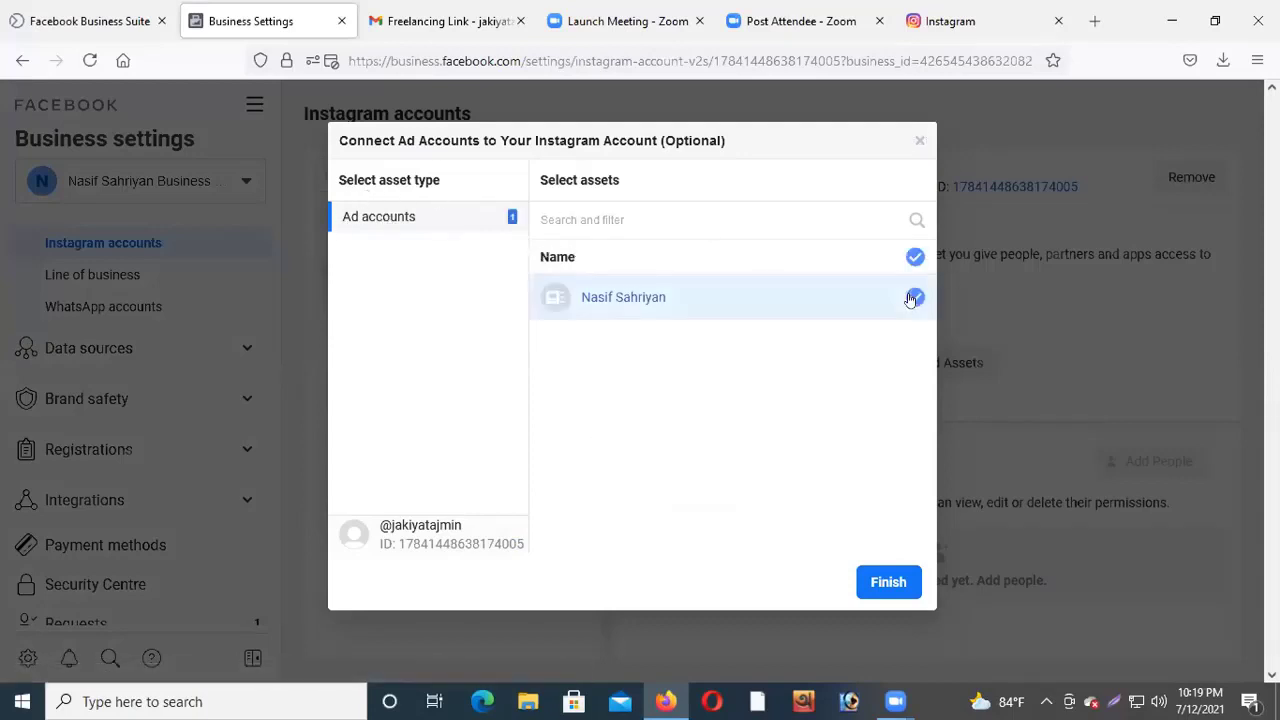
pyautogui.click(888, 581)
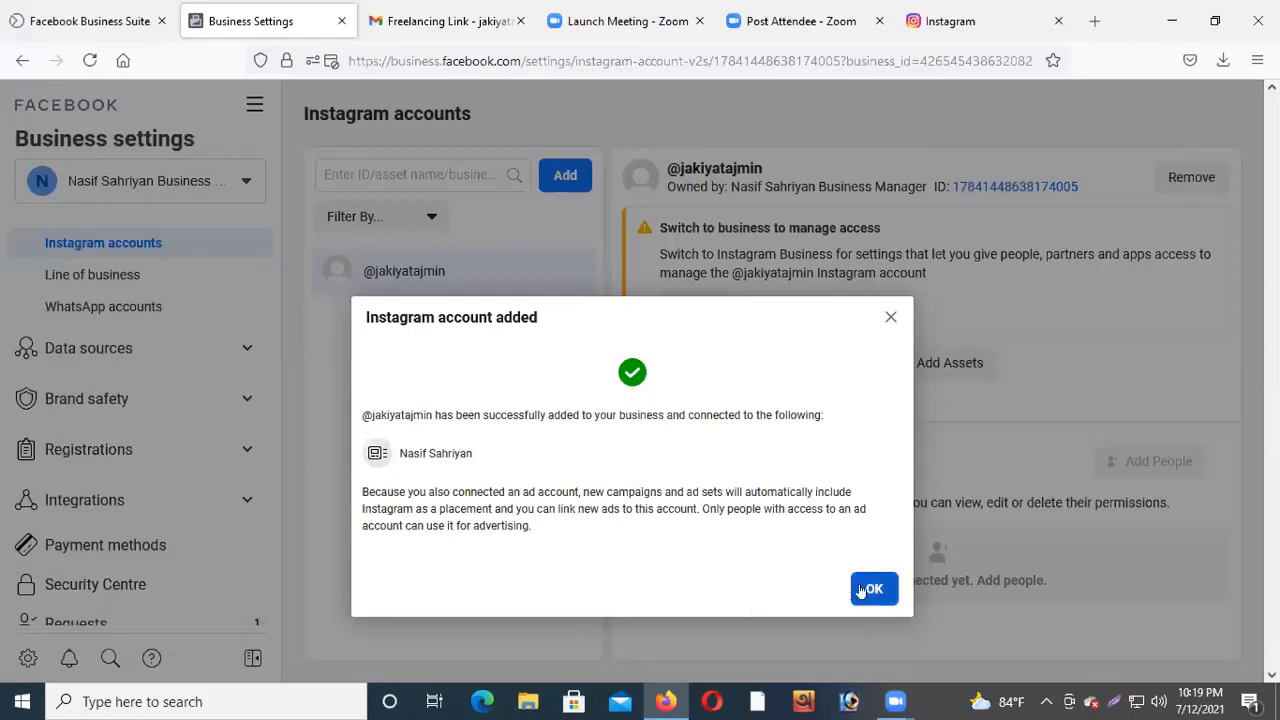
# - Dismiss the account-added confirmation and return to the Instagram accounts list now showing the new account
pyautogui.click(872, 590)
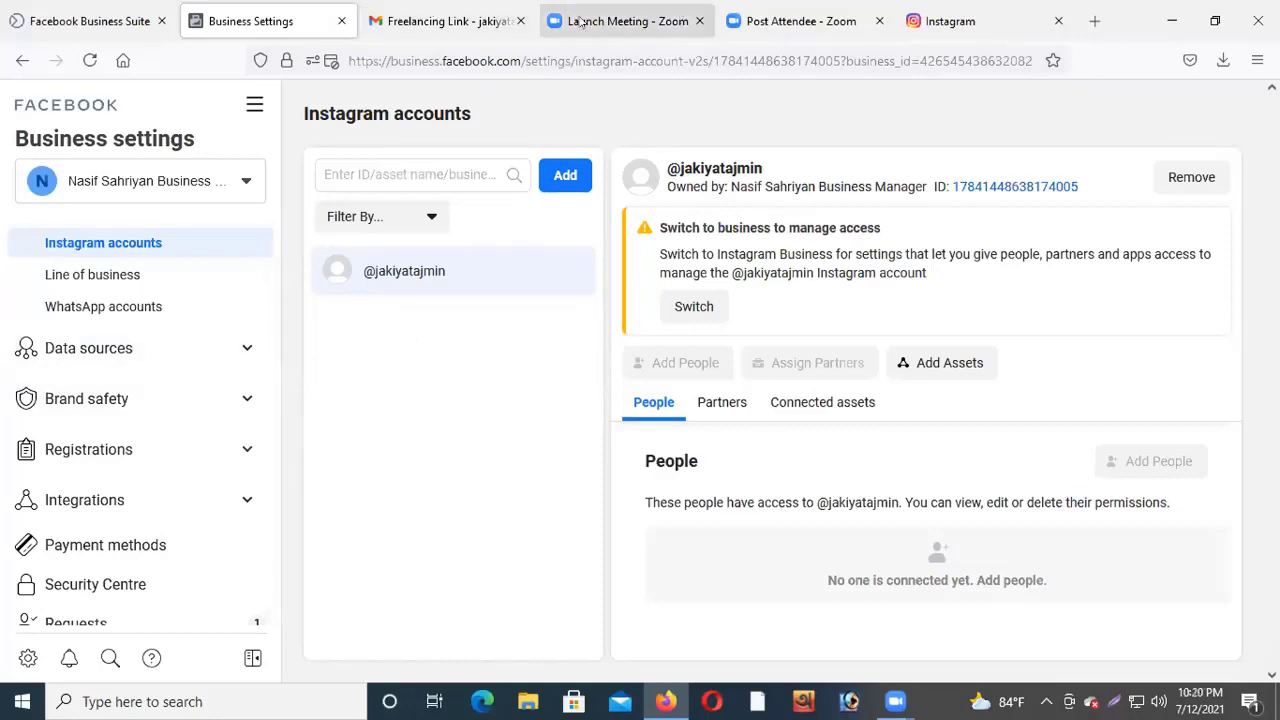
pyautogui.click(614, 10)
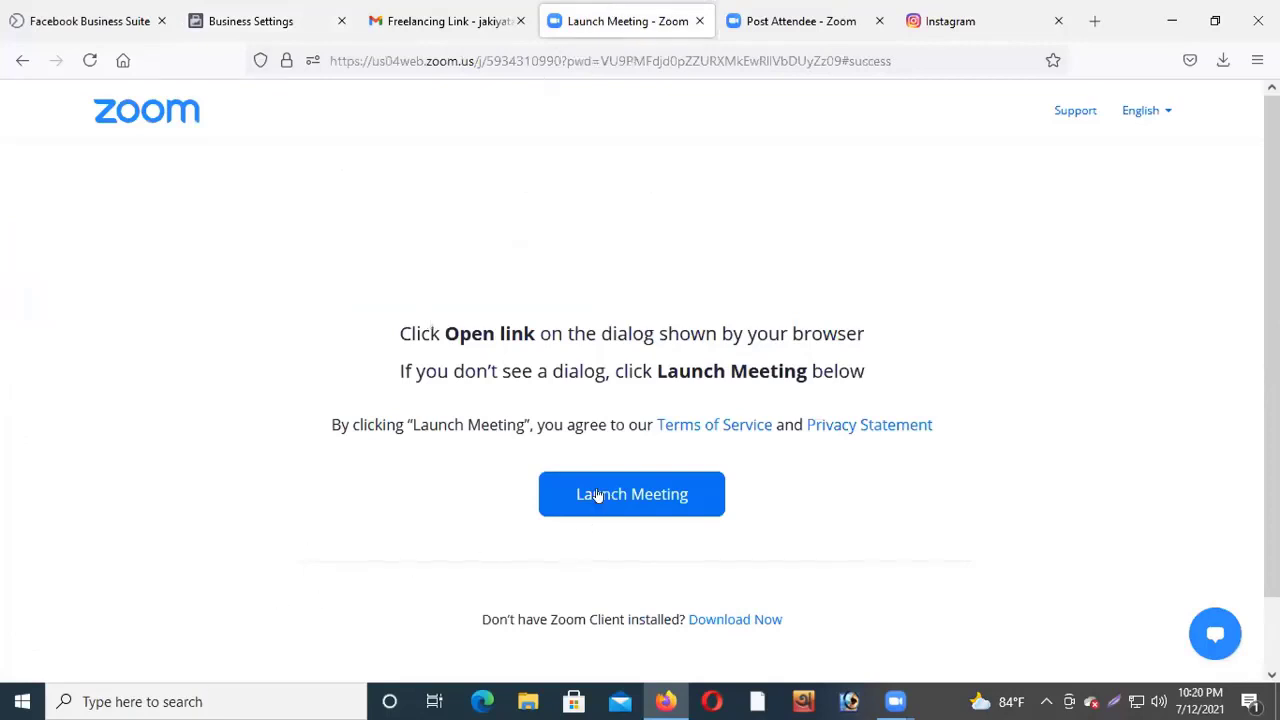
pyautogui.click(249, 27)
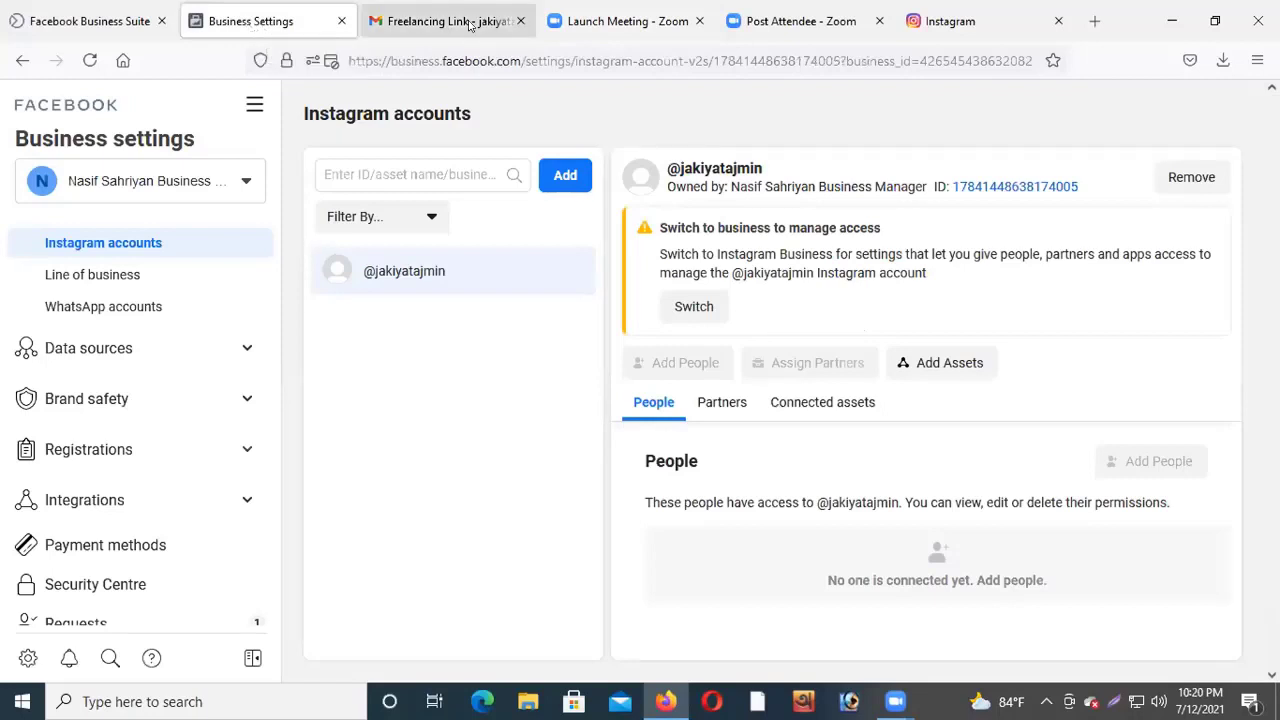
pyautogui.click(565, 20)
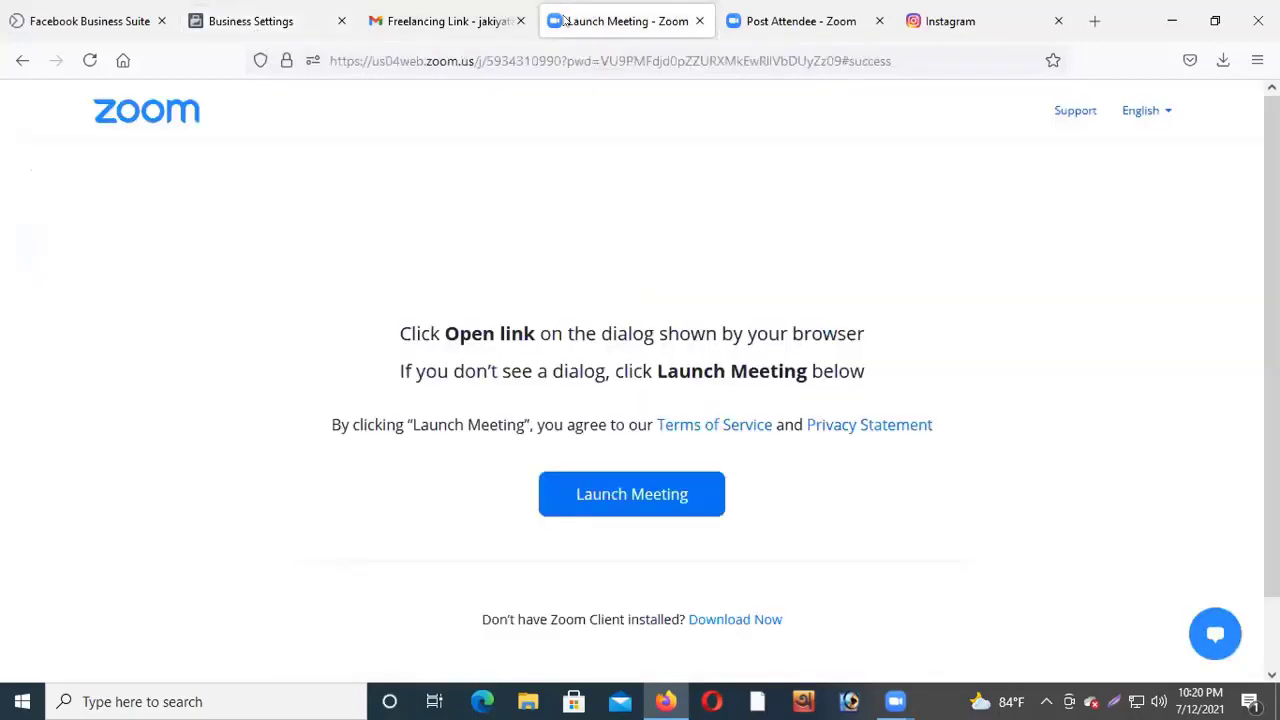
pyautogui.click(218, 12)
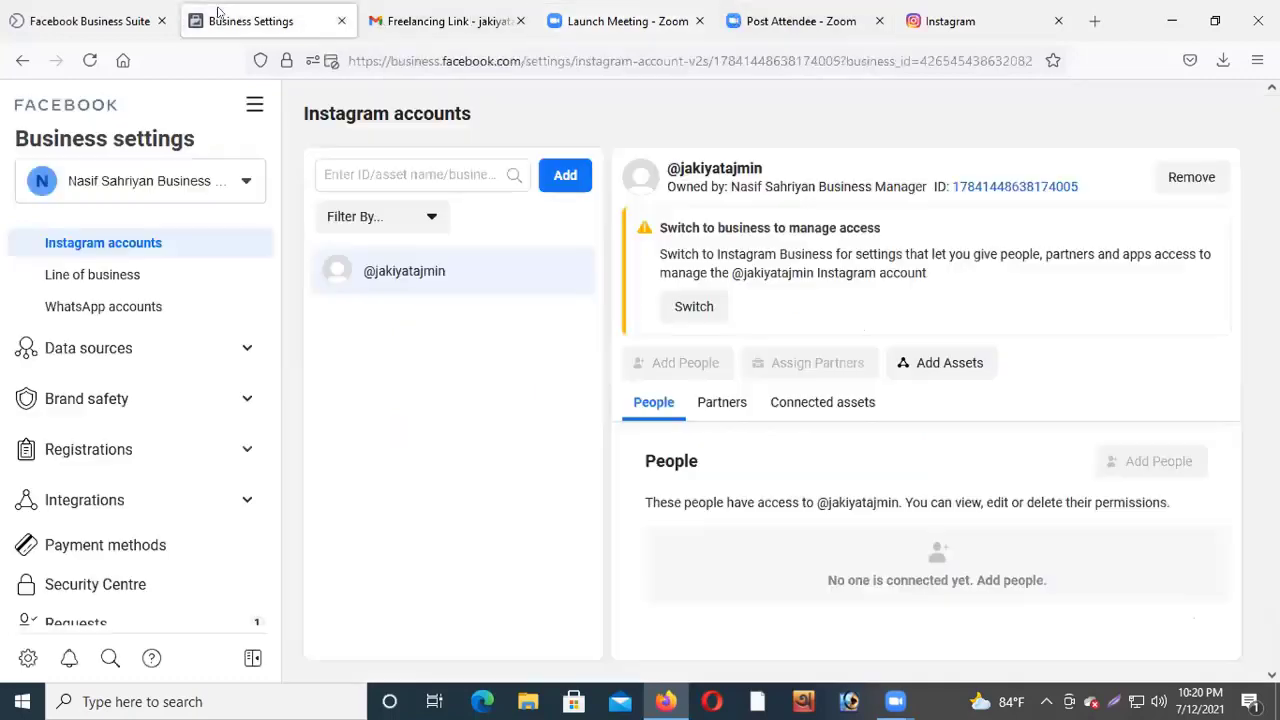
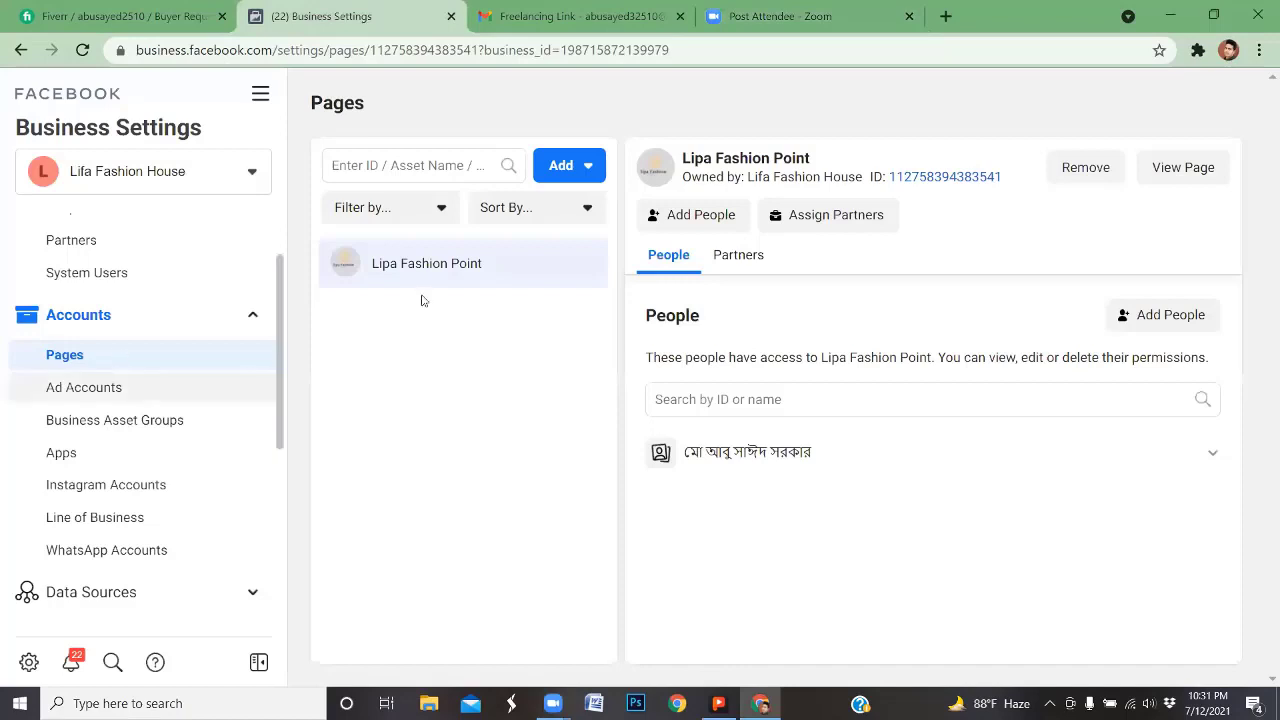
# - Search the Pages list for 'ja', clear the search, then choose Add a Page
pyautogui.click(452, 165)
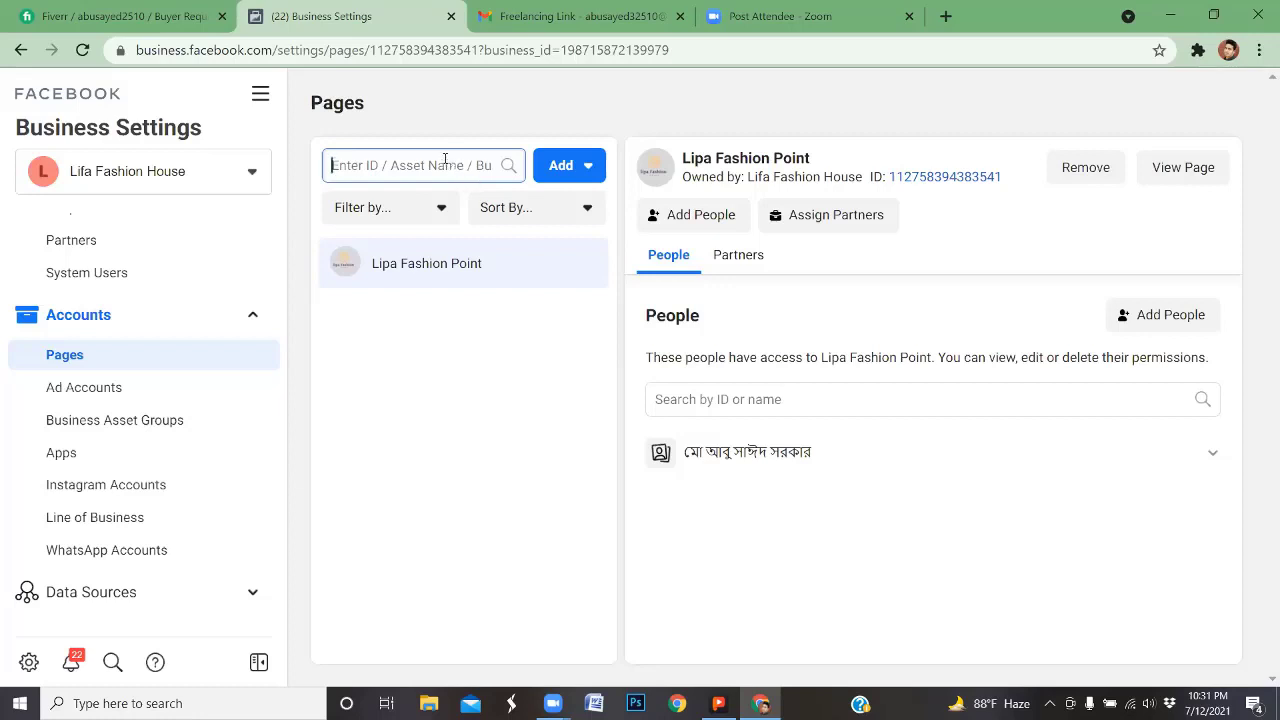
pyautogui.write('j')
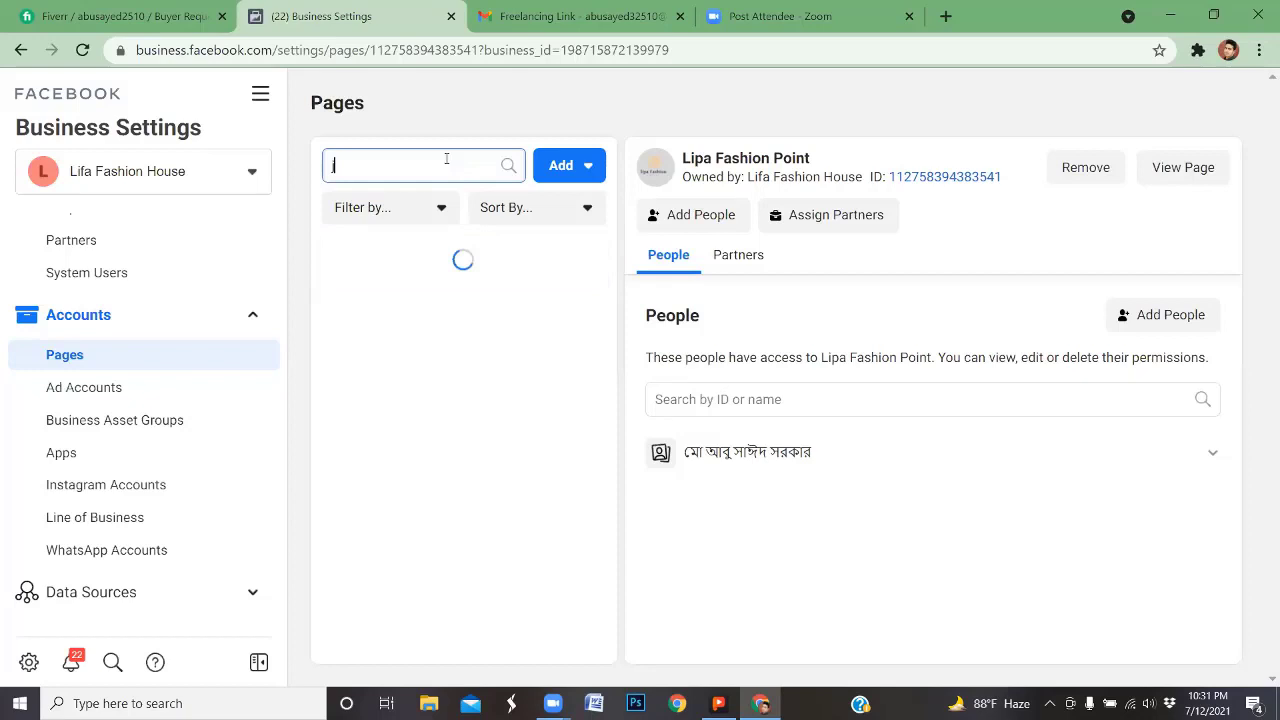
pyautogui.write('a')
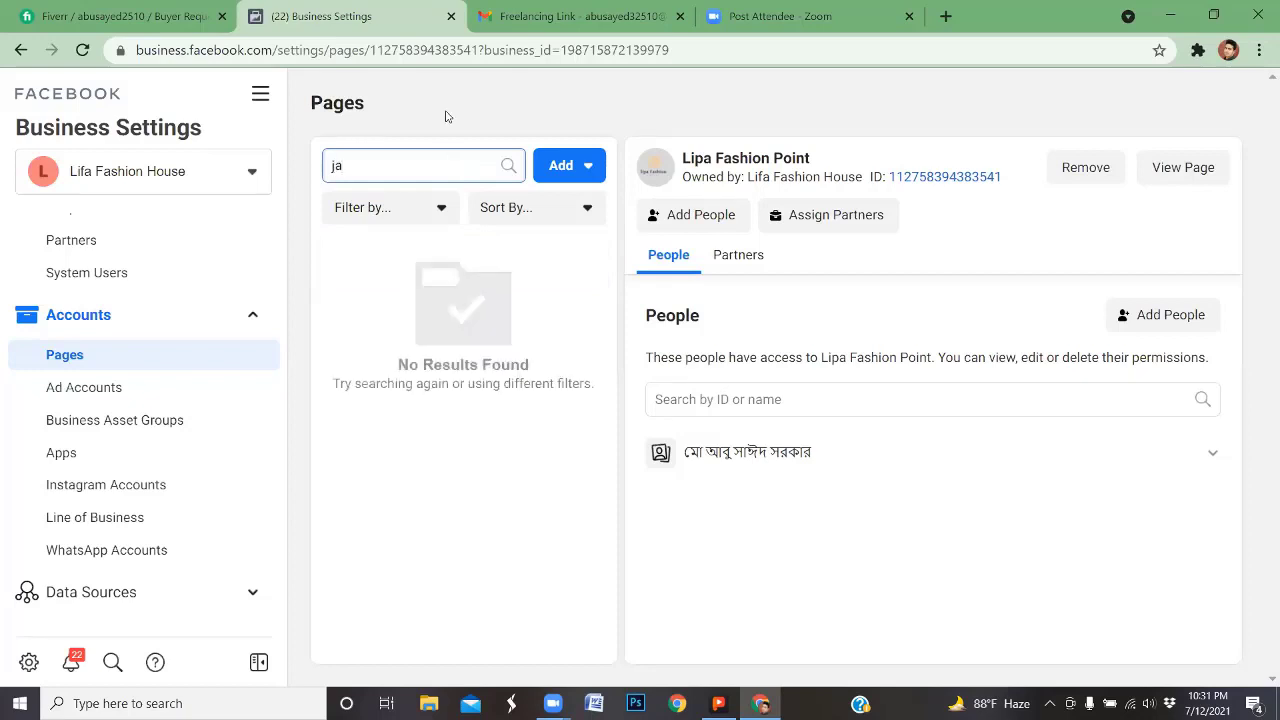
pyautogui.press('BackSpace')
pyautogui.press('BackSpace')
pyautogui.click(574, 172)
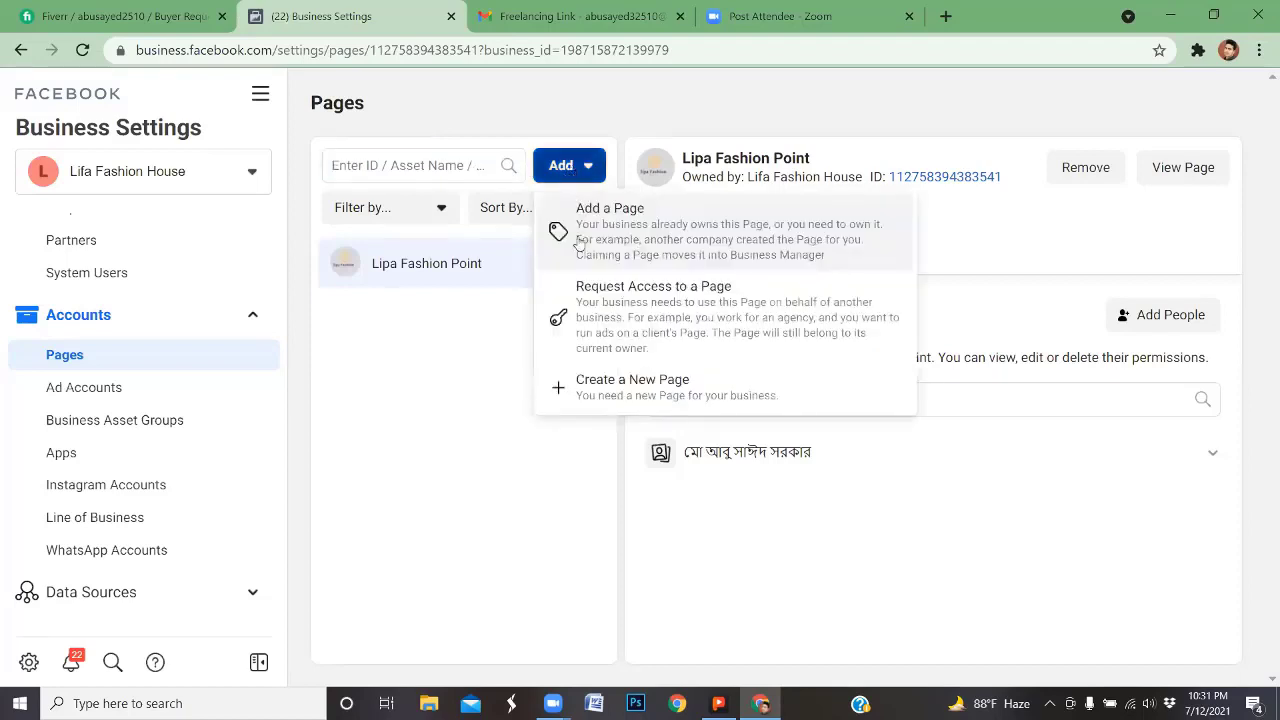
pyautogui.click(587, 229)
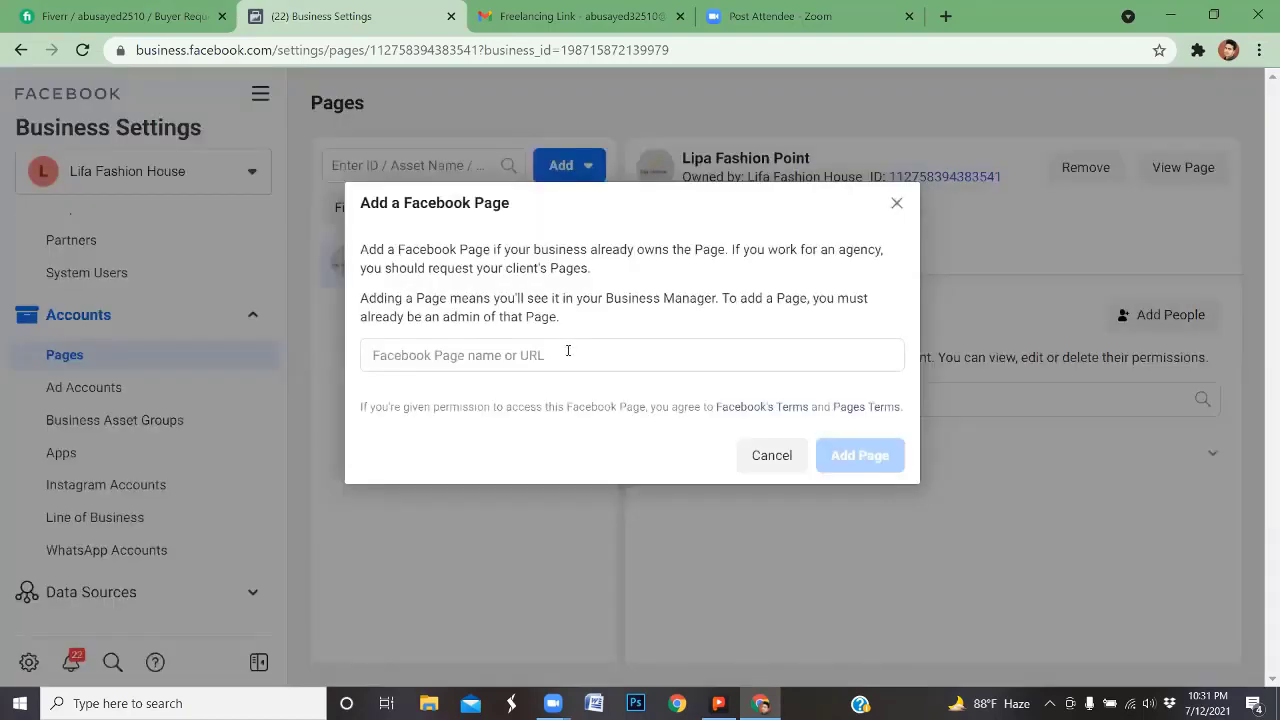
# - Enter 'jakia fa' as the page name and pick Jakia Fashion House from the suggestions
pyautogui.click(568, 351)
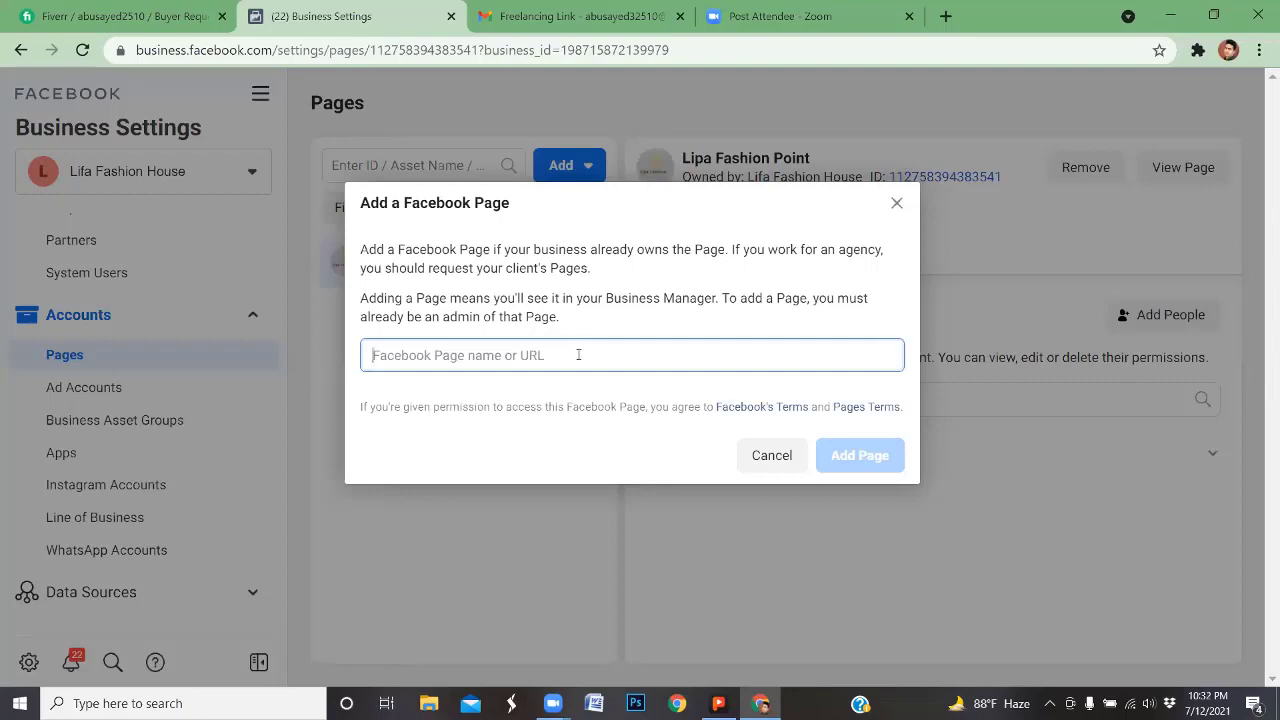
pyautogui.write('jakia fa')
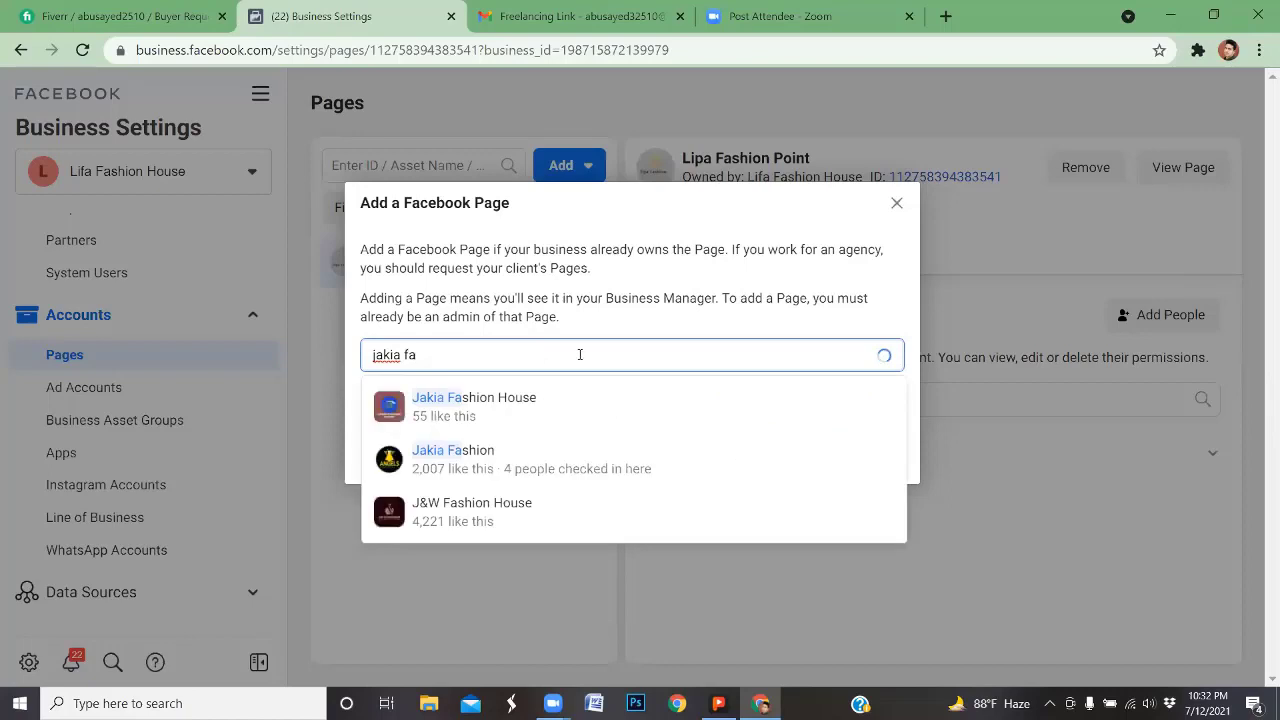
pyautogui.click(529, 405)
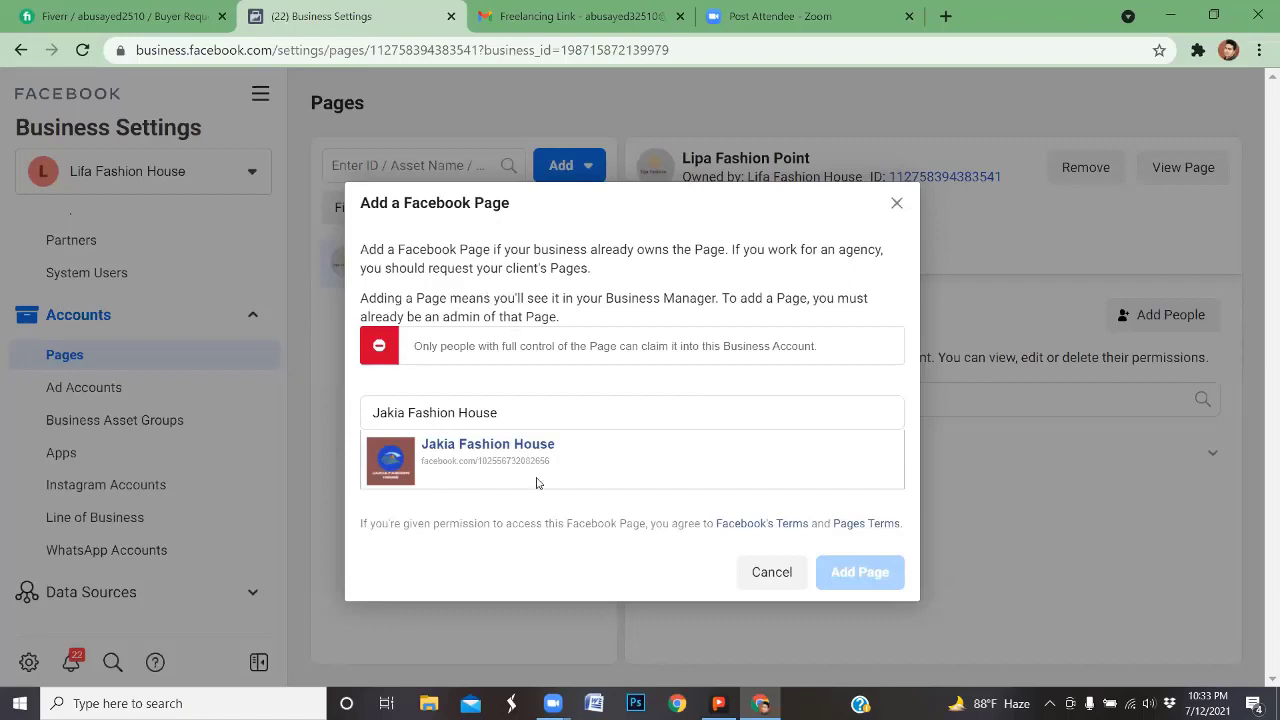
# - After the full-control error, clear the Jakia Fashion House entry and cancel adding the page
pyautogui.click(505, 413)
pyautogui.click(511, 411)
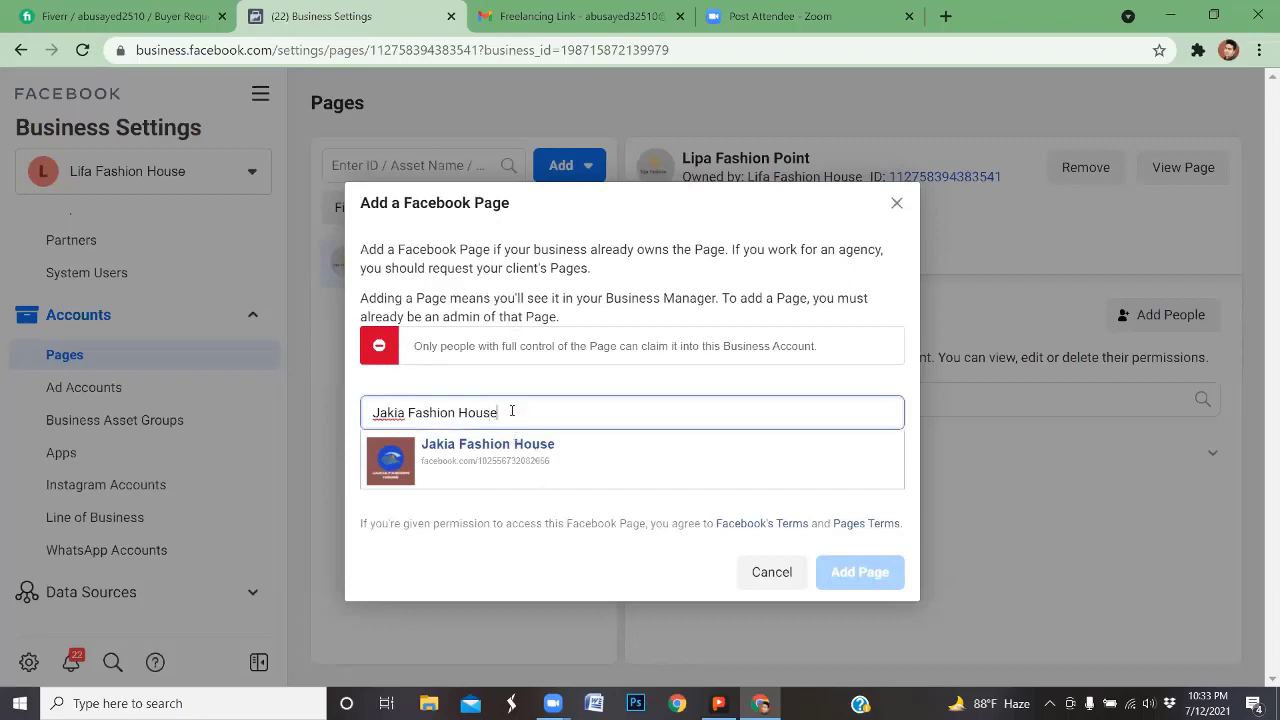
pyautogui.tripleClick(364, 425)
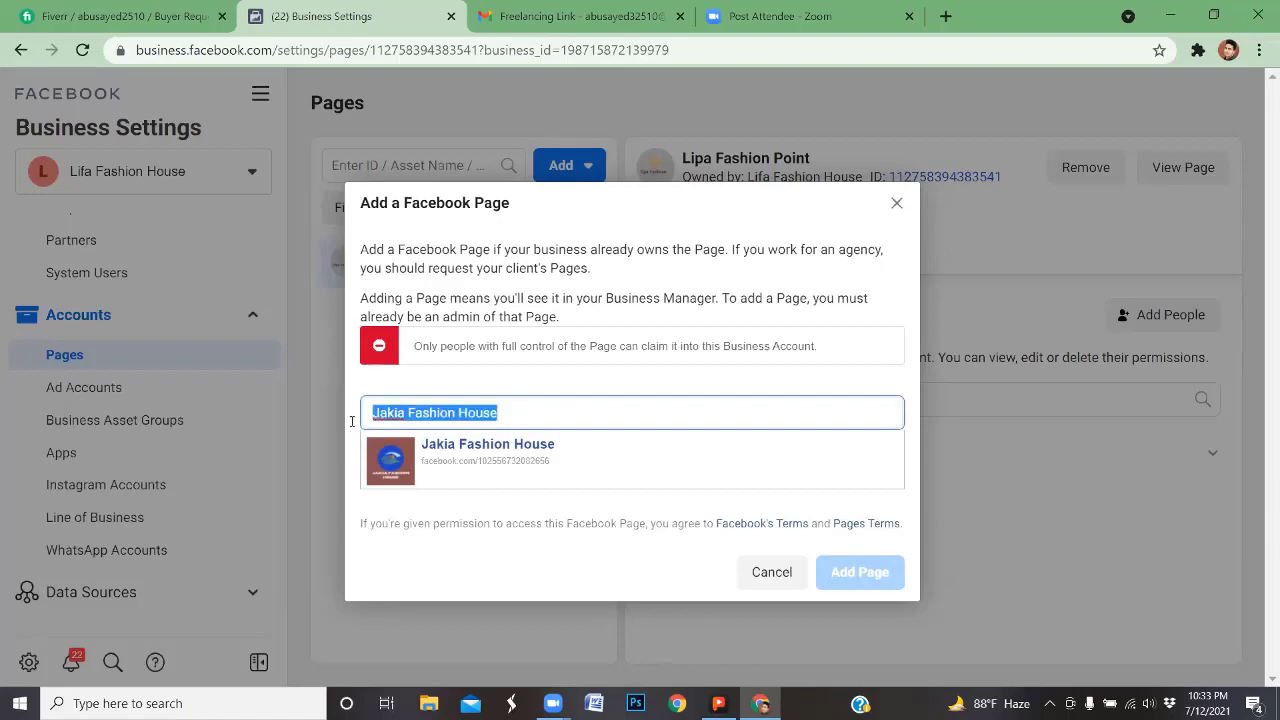
pyautogui.press('BackSpace')
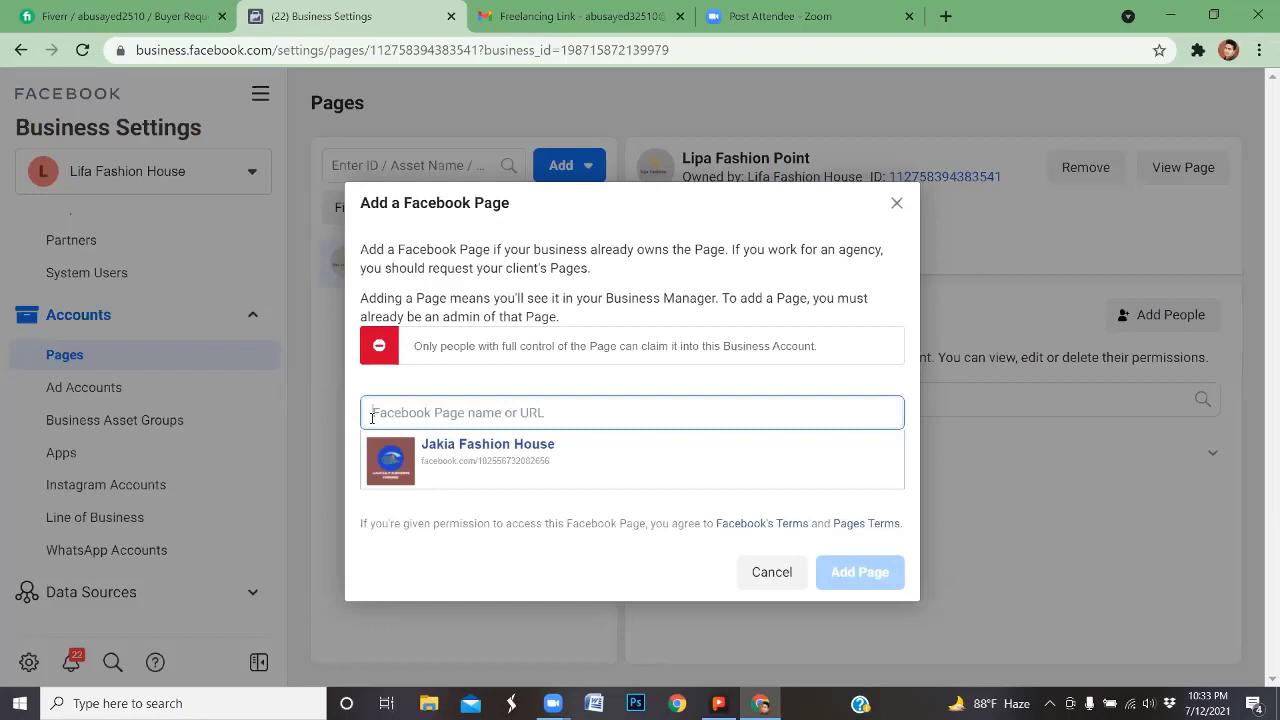
pyautogui.click(772, 571)
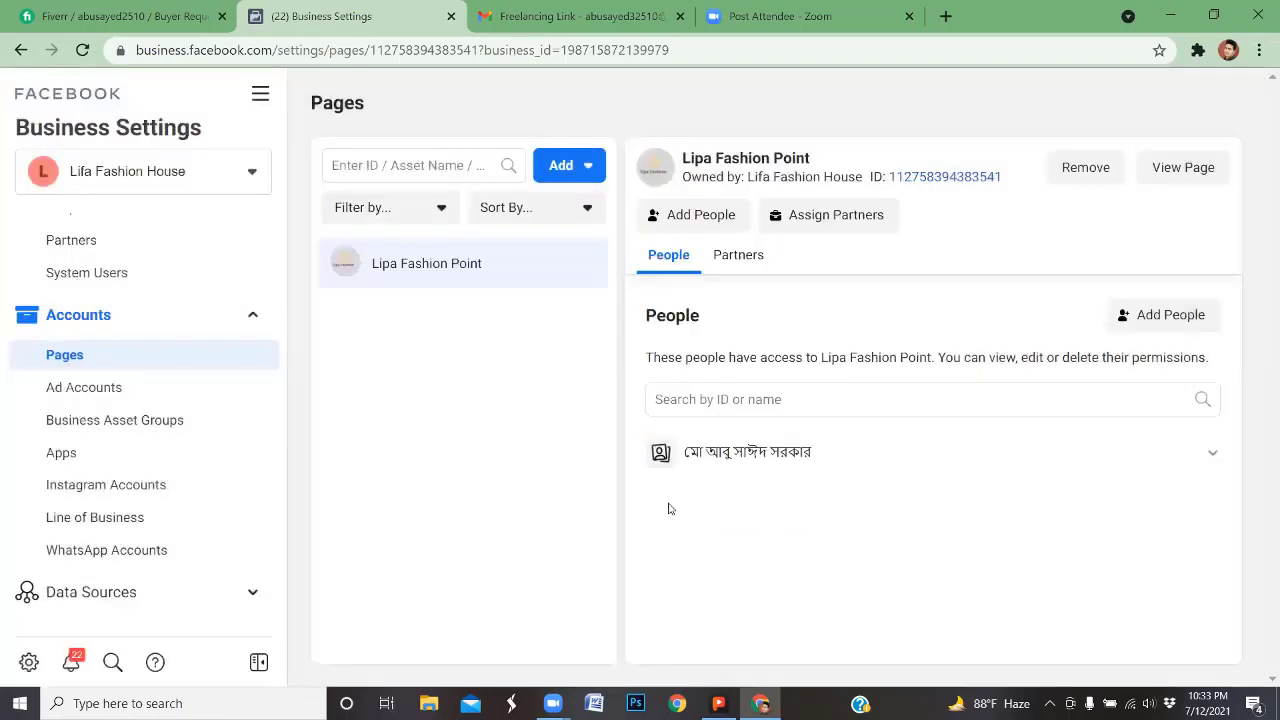
# - Reload the Business Settings Pages list and open a new browser tab
pyautogui.click(82, 50)
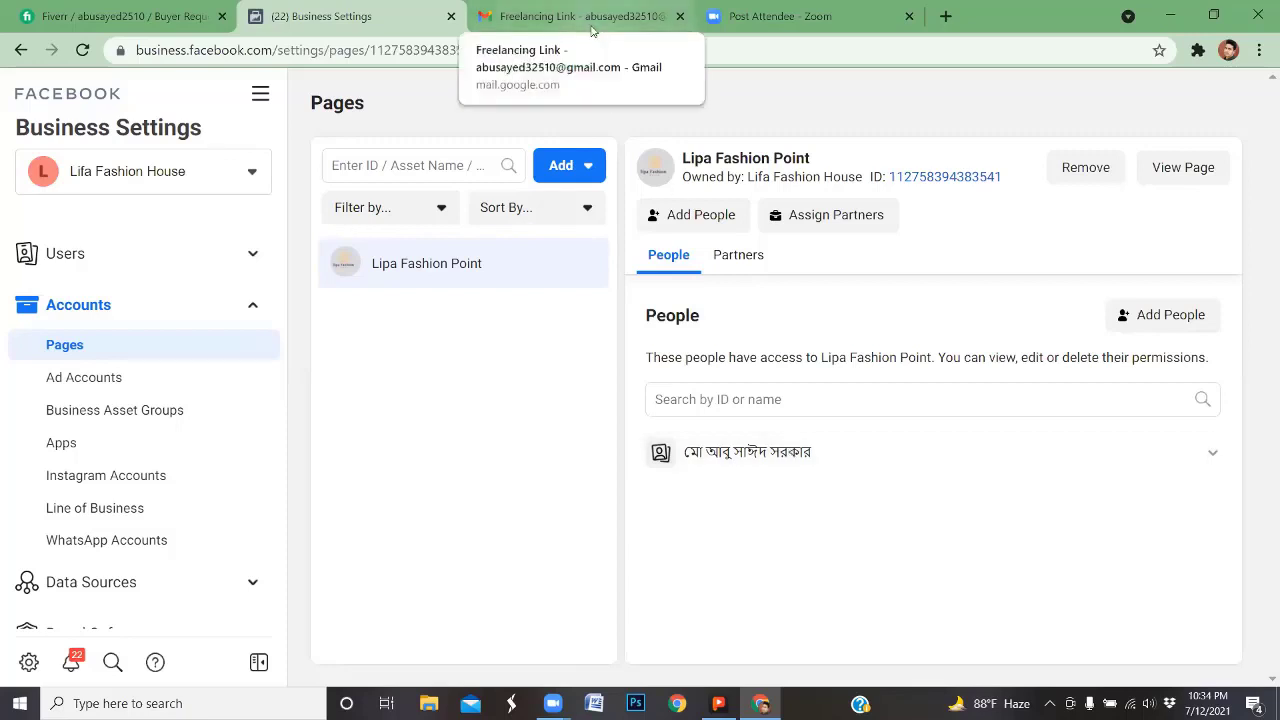
pyautogui.click(945, 17)
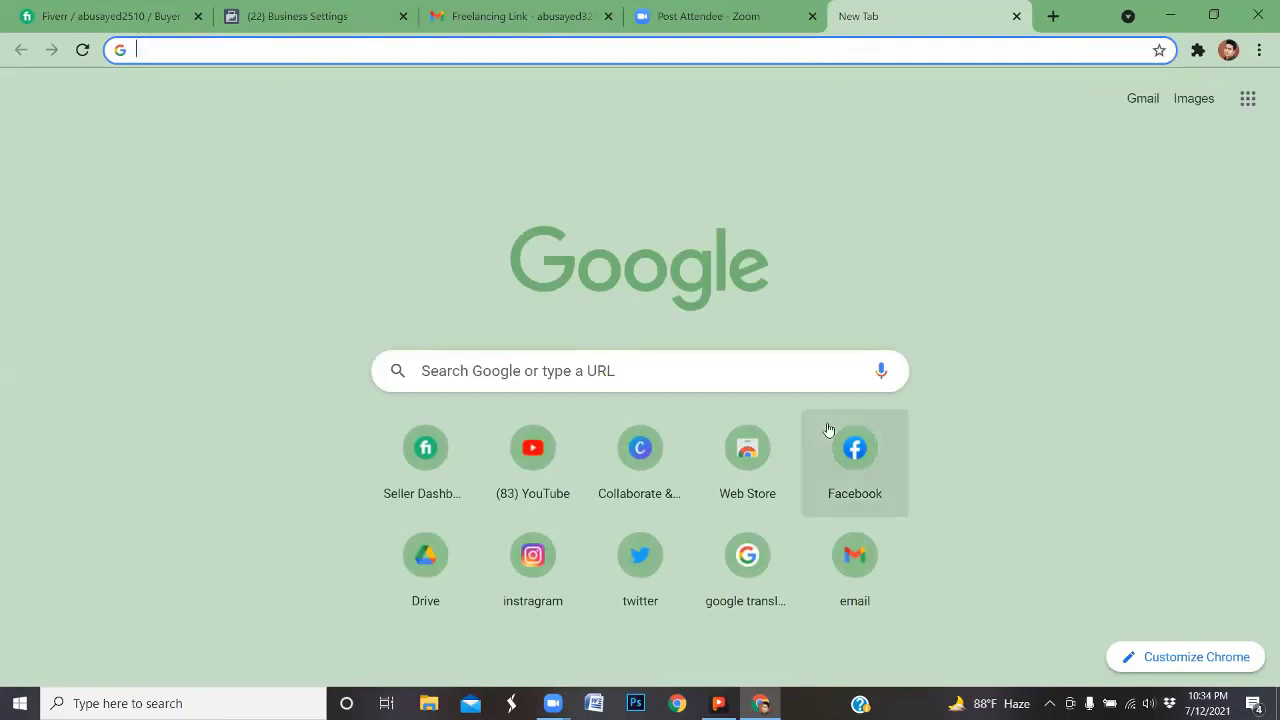
# - Go to Facebook from the new tab and show the Pages you manage
pyautogui.click(860, 452)
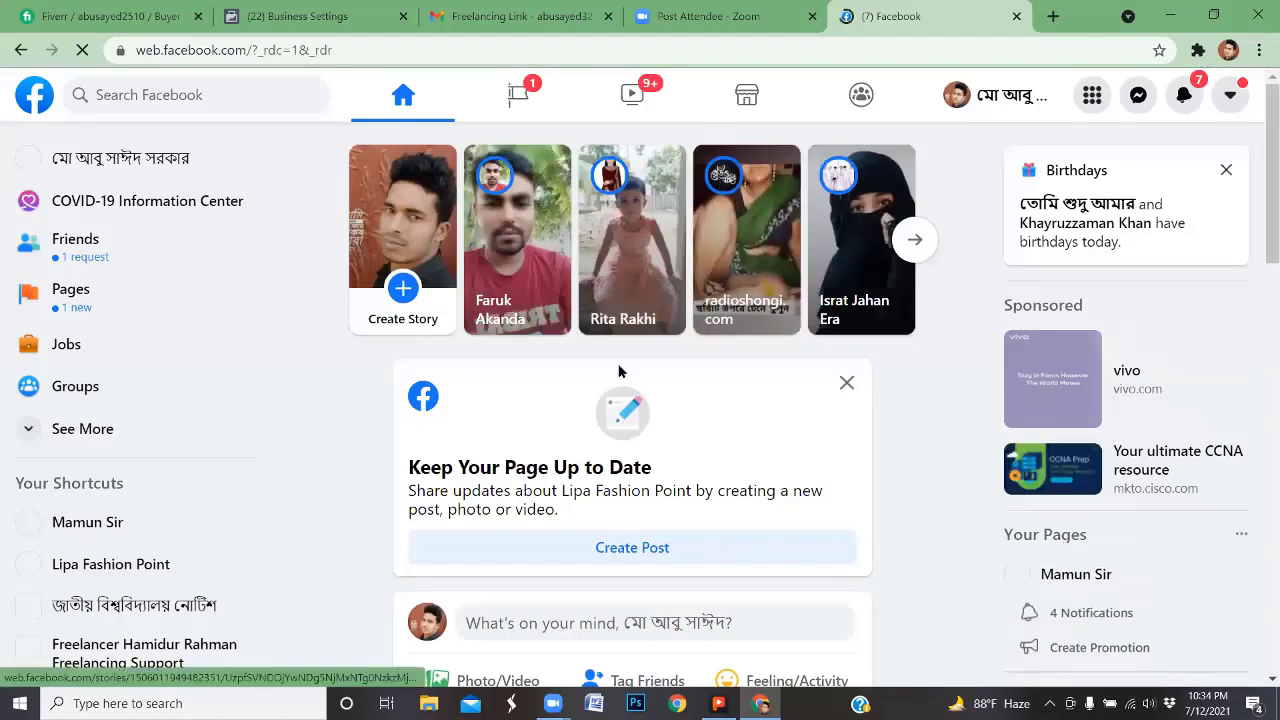
pyautogui.click(527, 97)
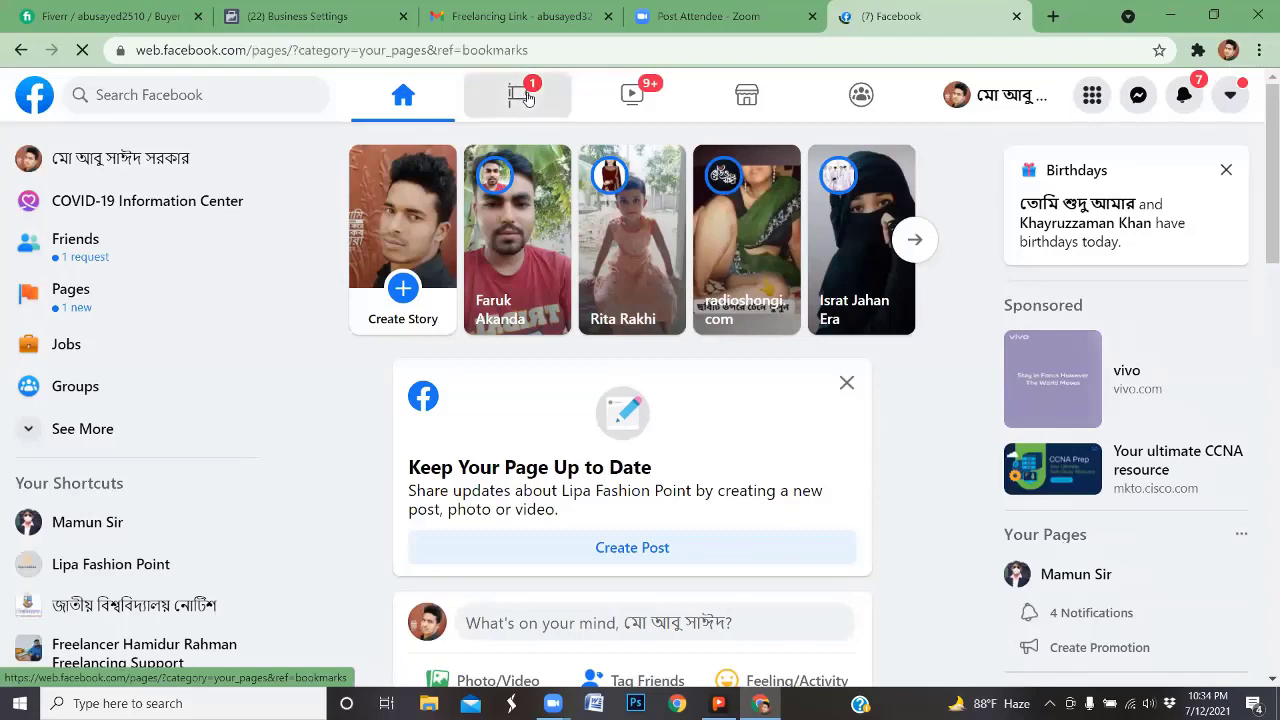